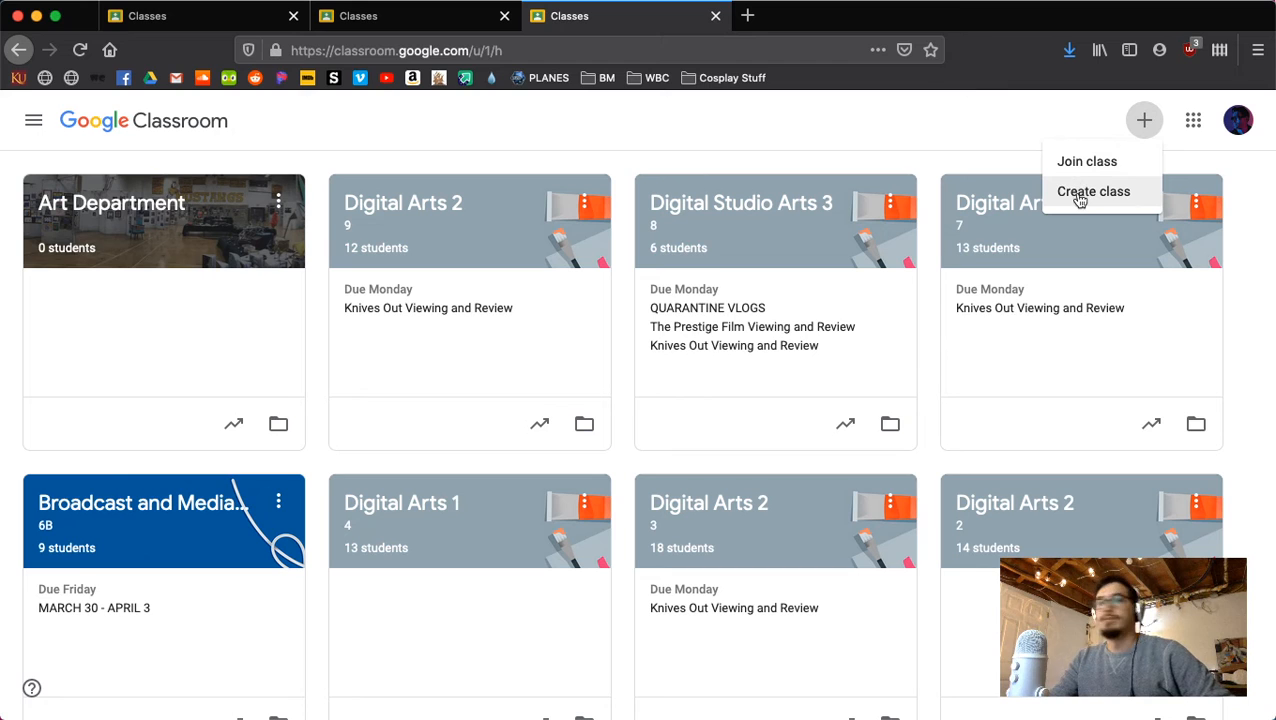
Create a class named Test with section 1, subject Test and room 1.
{"action": "left_click", "coordinate": [1080, 197]}
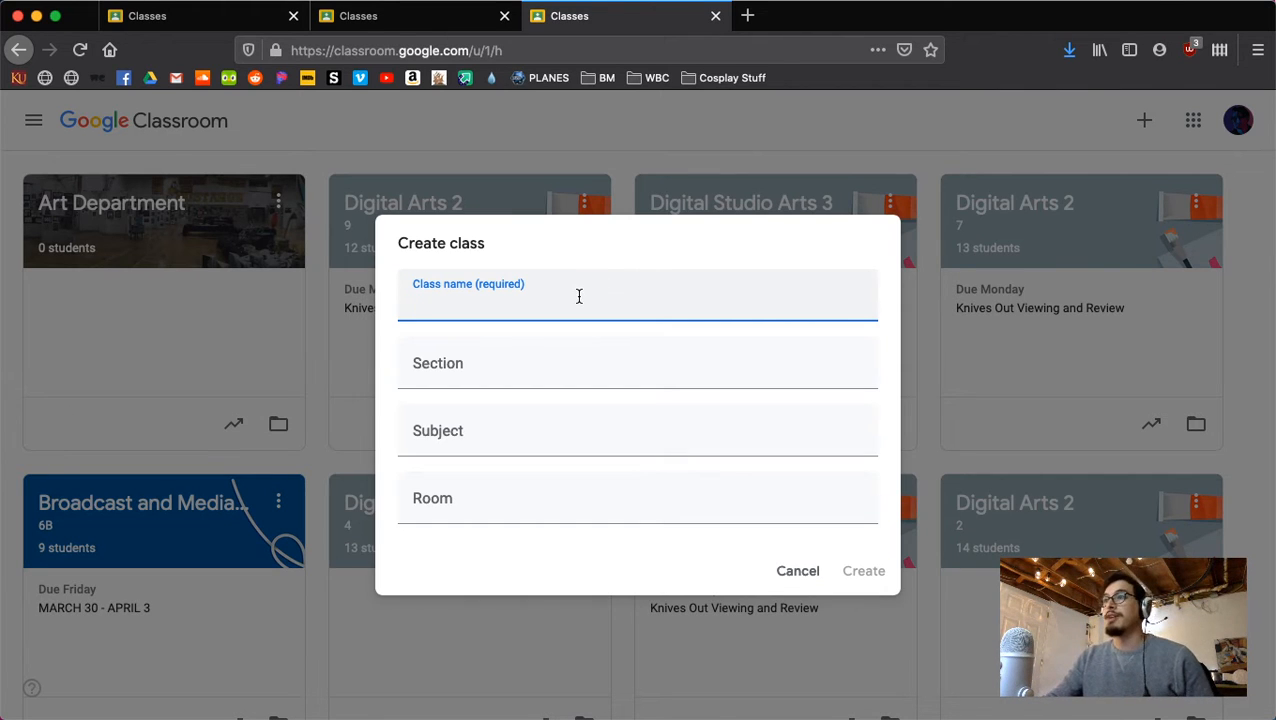
{"action": "type", "text": "Test"}
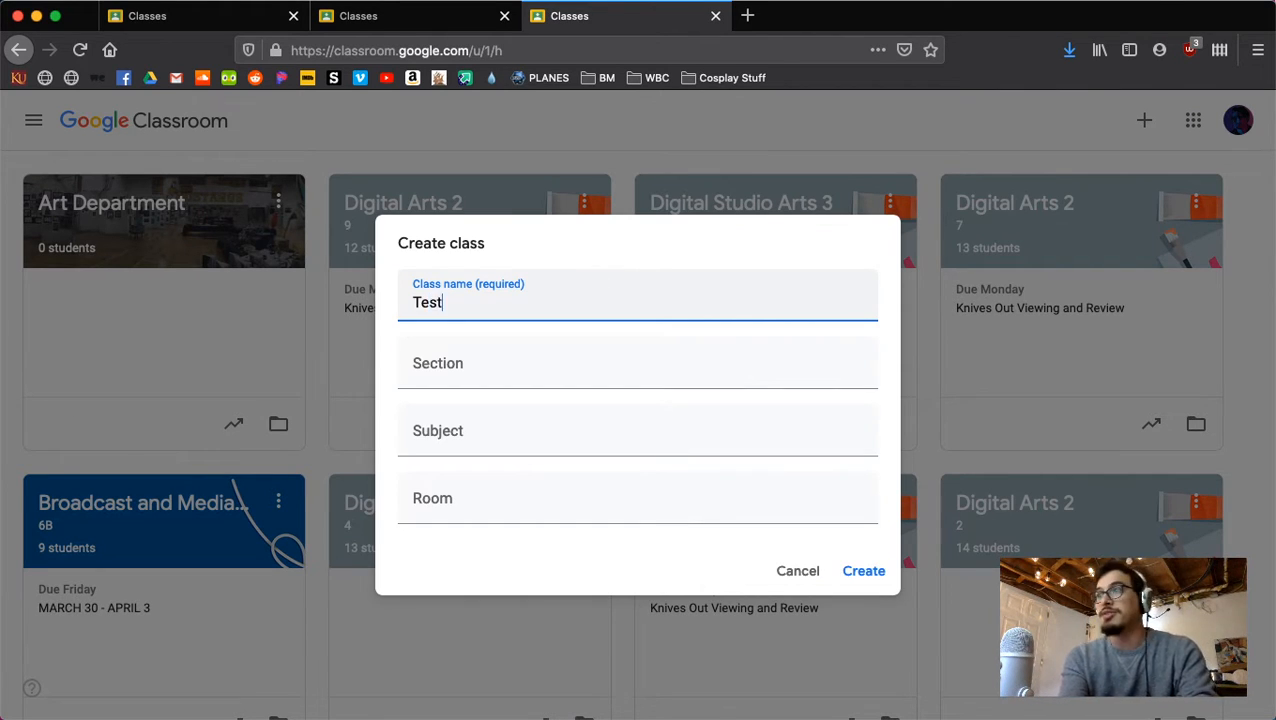
{"action": "left_click", "coordinate": [580, 375]}
{"action": "type", "text": "1"}
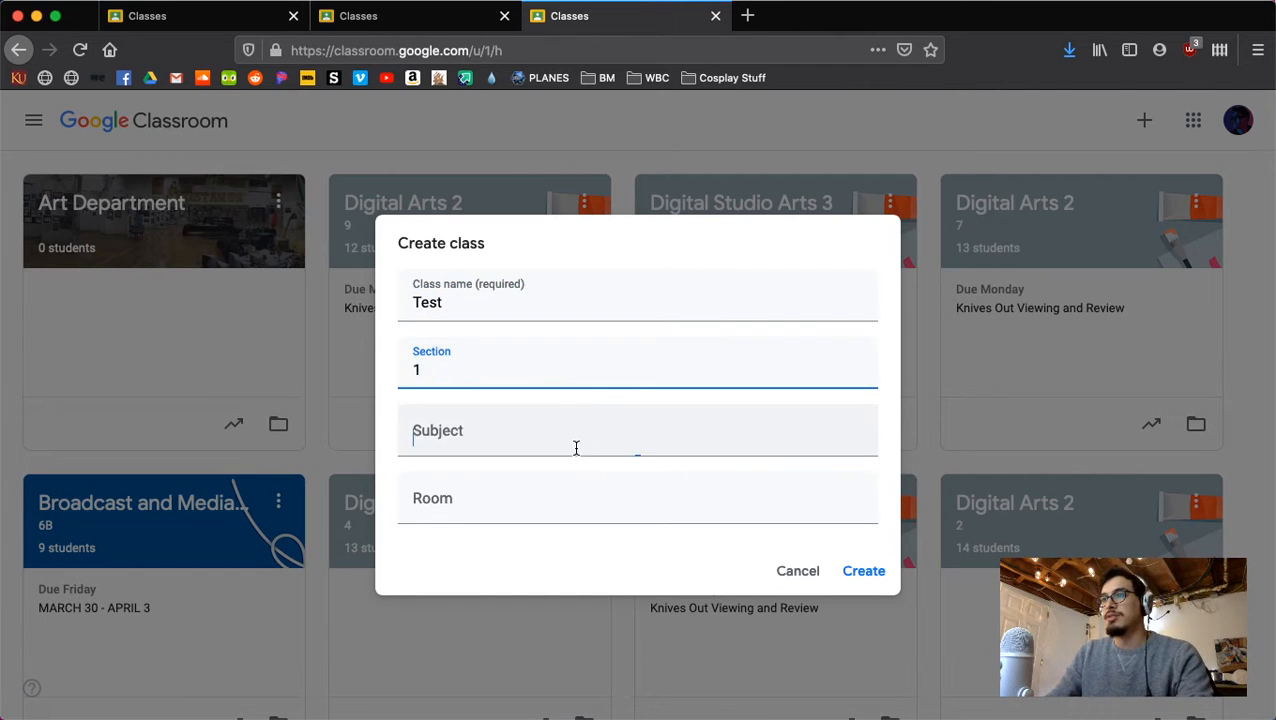
{"action": "type", "text": "Test"}
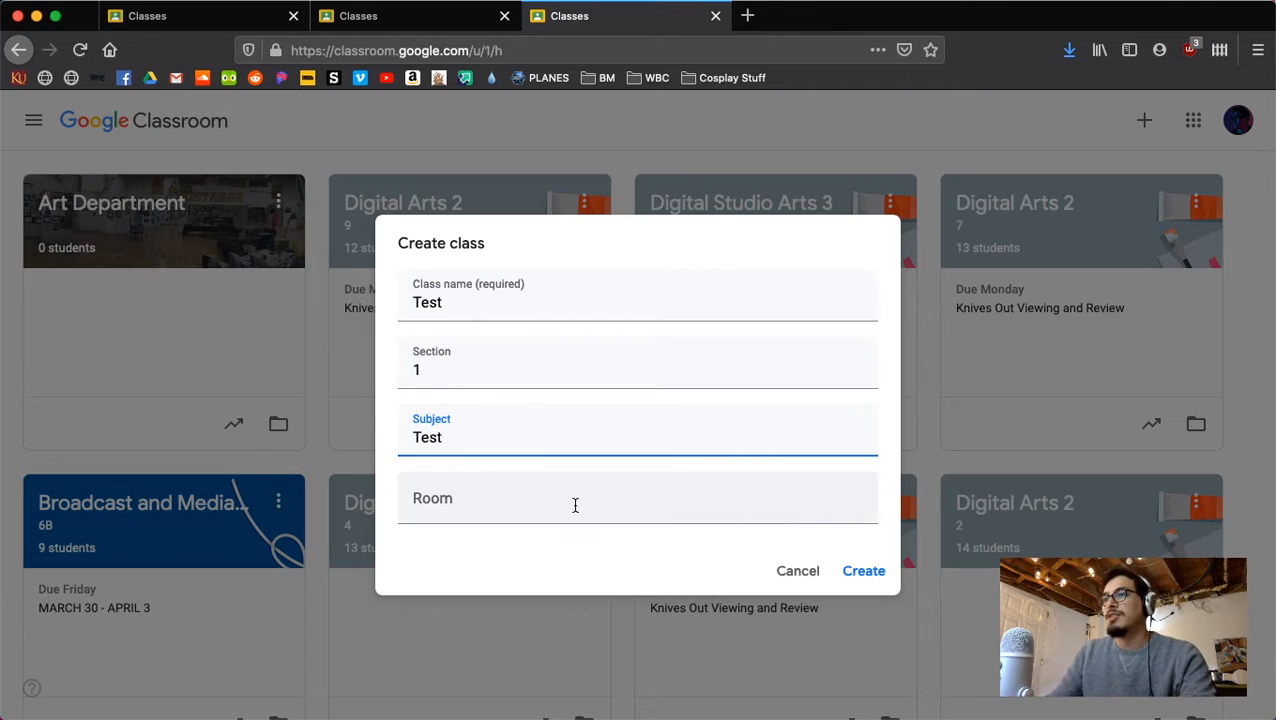
{"action": "left_click", "coordinate": [575, 505]}
{"action": "type", "text": "1"}
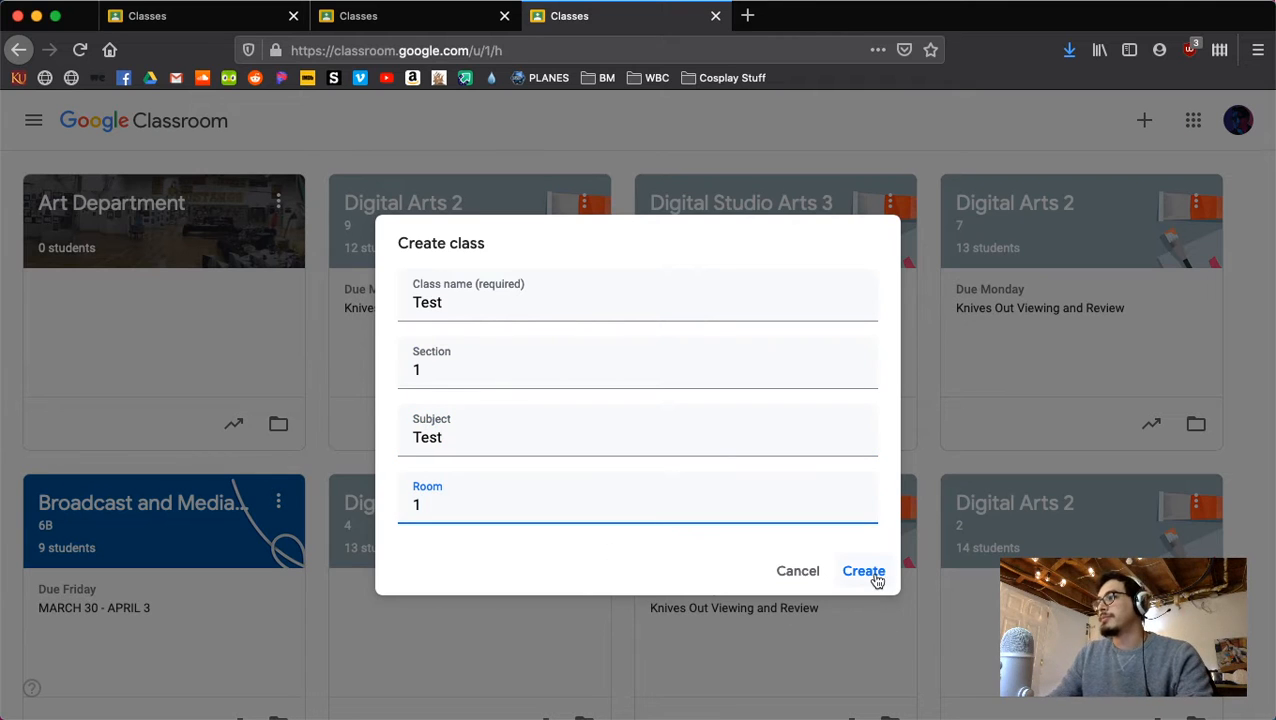
{"action": "left_click", "coordinate": [870, 574]}
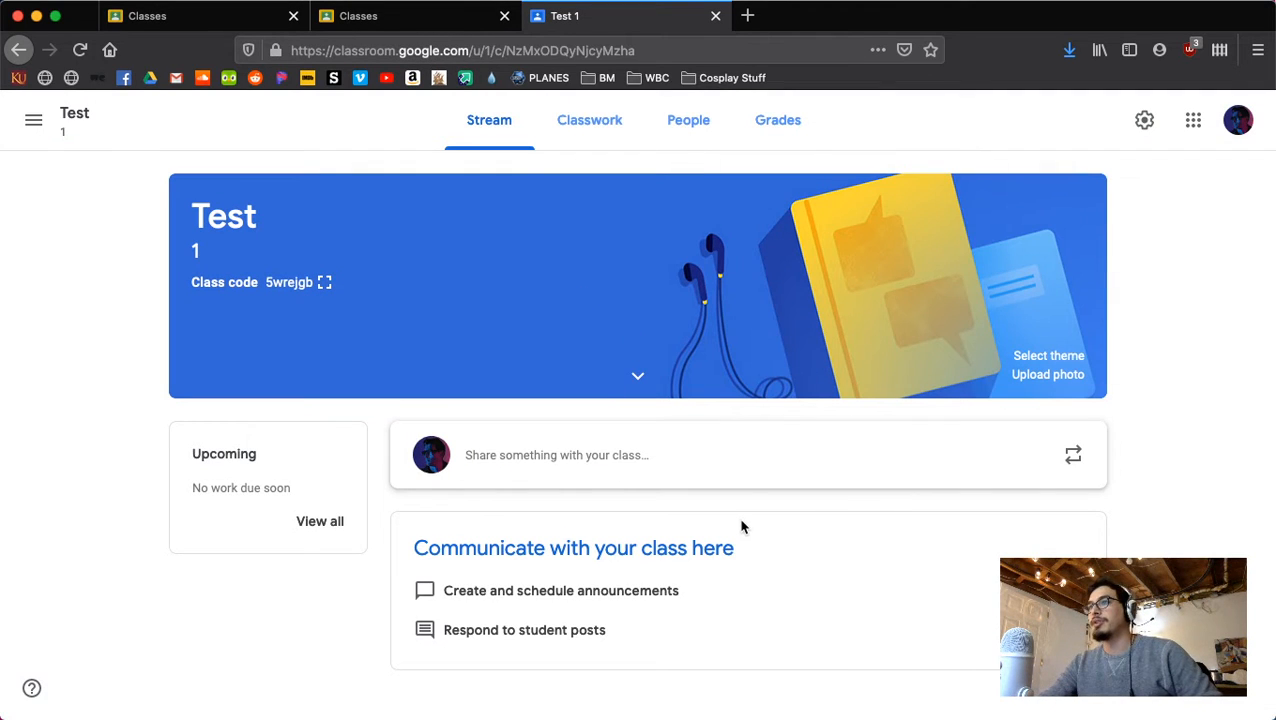
Change the class theme to the coffee pot and cups image from the Arts gallery.
{"action": "left_click", "coordinate": [1045, 358]}
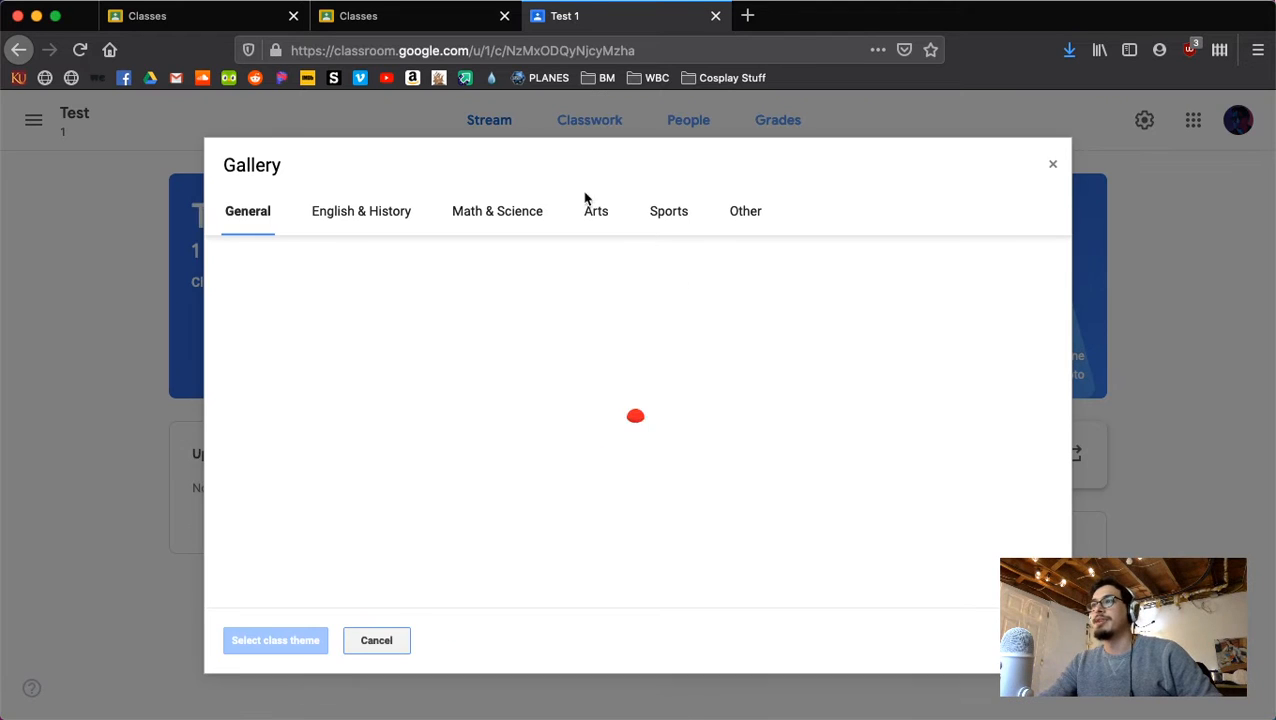
{"action": "scroll", "coordinate": [741, 322], "scroll_direction": "down", "scroll_amount": 5}
{"action": "scroll", "coordinate": [733, 394], "scroll_direction": "up", "scroll_amount": 5}
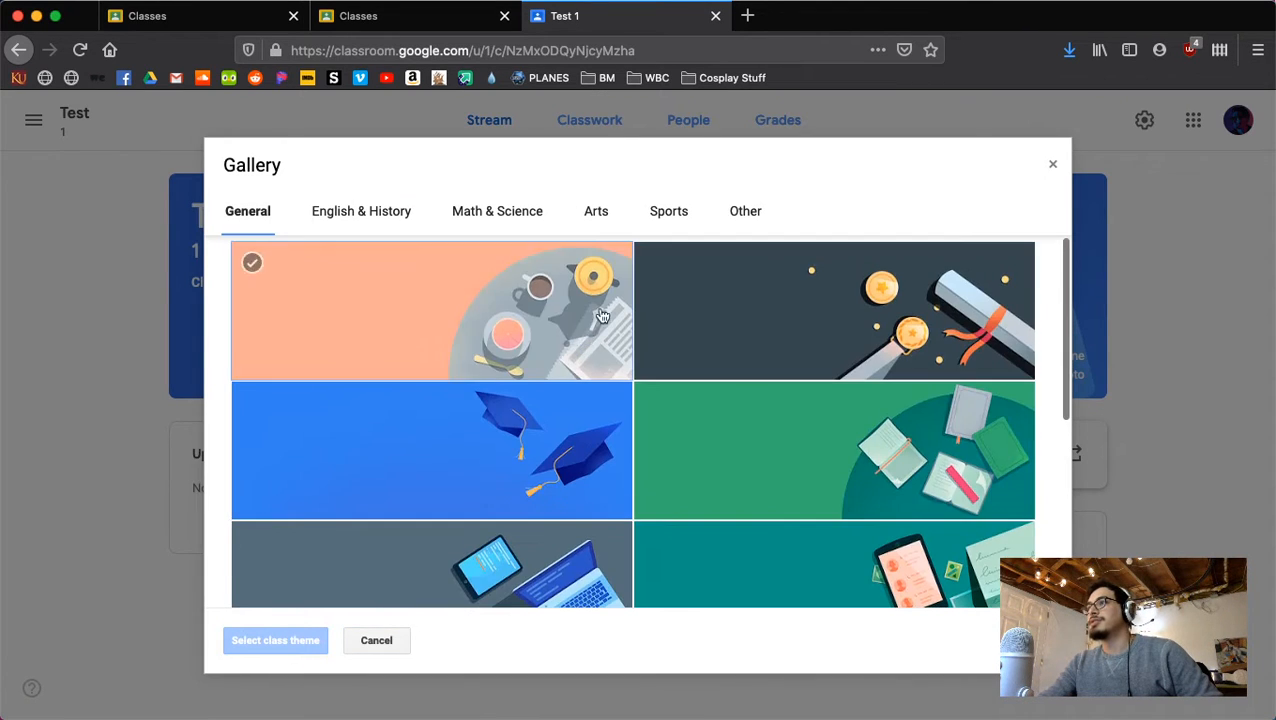
{"action": "left_click", "coordinate": [600, 214]}
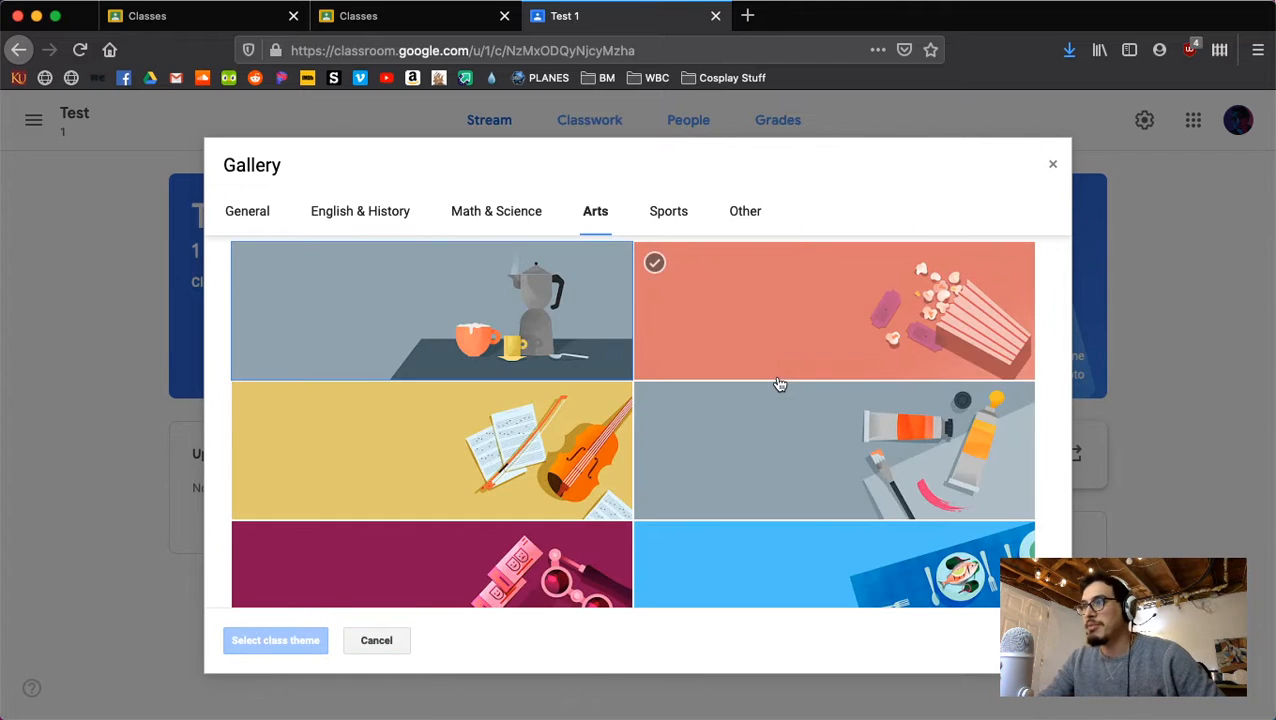
{"action": "left_click", "coordinate": [480, 368]}
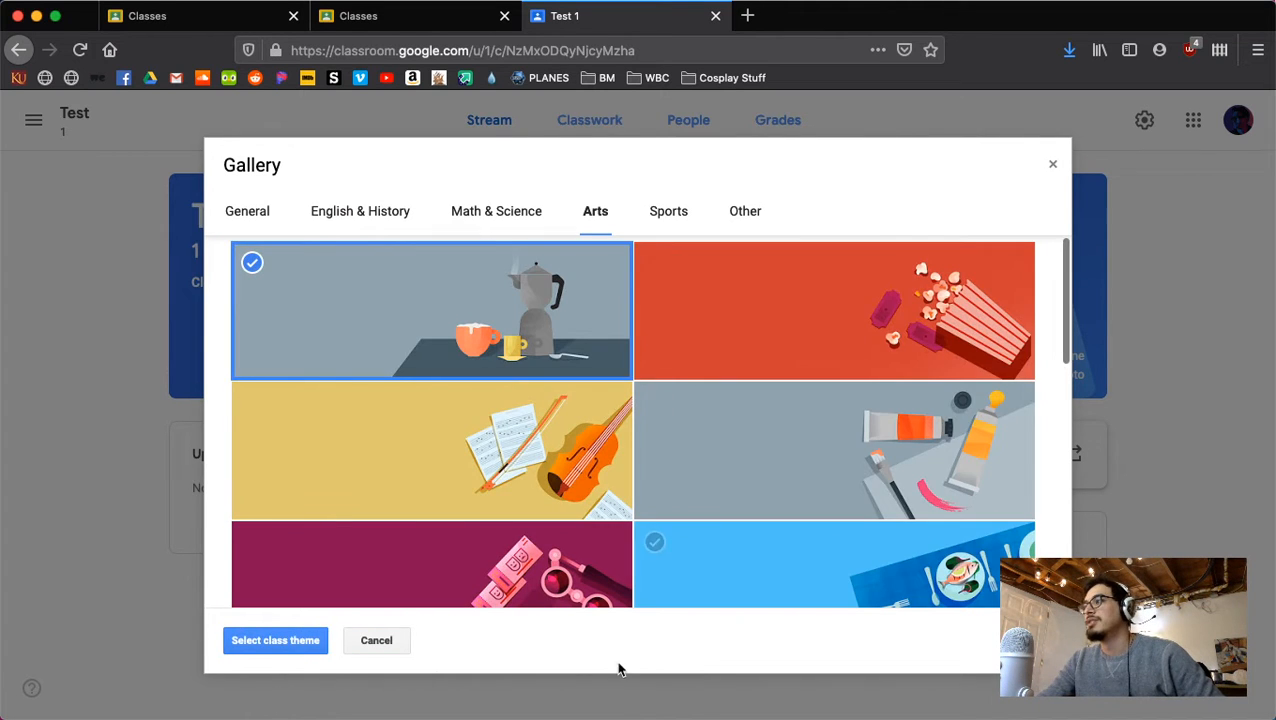
{"action": "left_click", "coordinate": [270, 640]}
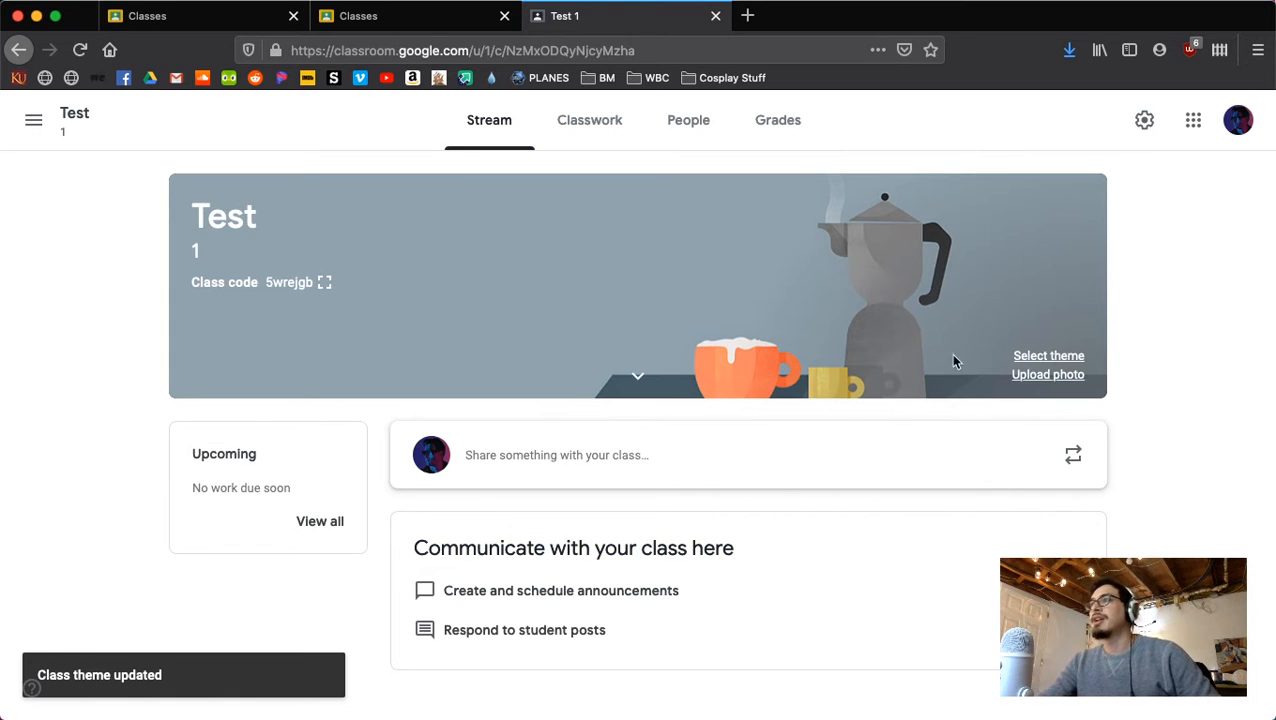
Enlarge the class code of the Test class and copy it.
{"action": "left_click", "coordinate": [325, 284]}
{"action": "left_click_drag", "start_coordinate": [436, 393], "coordinate": [898, 413]}
{"action": "key", "text": "ctrl+c"}
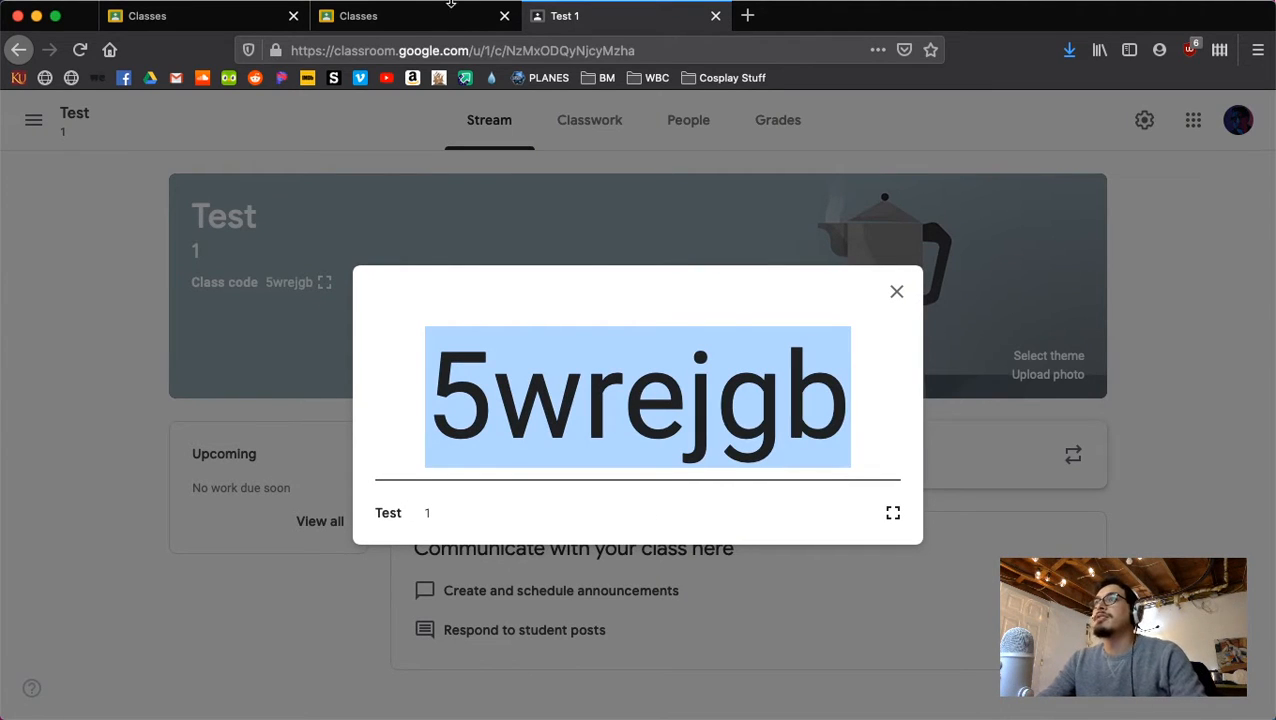
Switch to the second account's Classes page and join the class with the copied class code.
{"action": "left_click", "coordinate": [451, 8]}
{"action": "left_click", "coordinate": [1130, 125]}
{"action": "left_click", "coordinate": [1108, 160]}
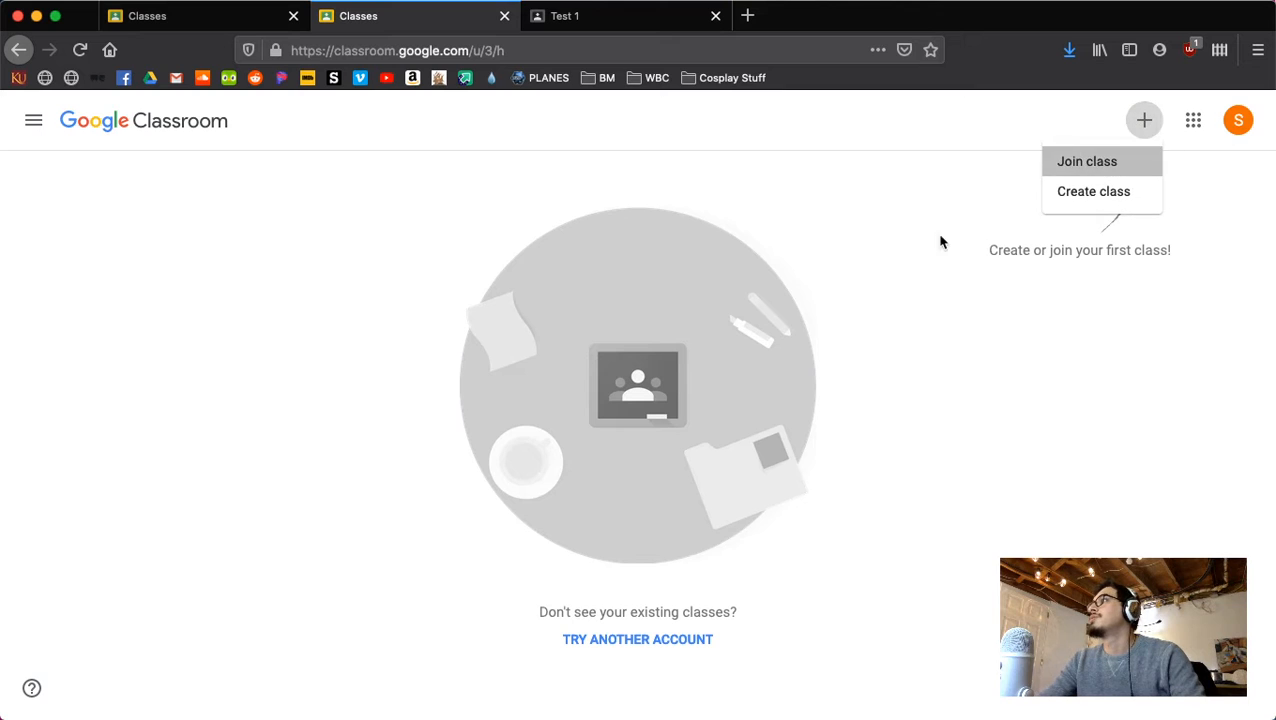
{"action": "key", "text": "ctrl+v"}
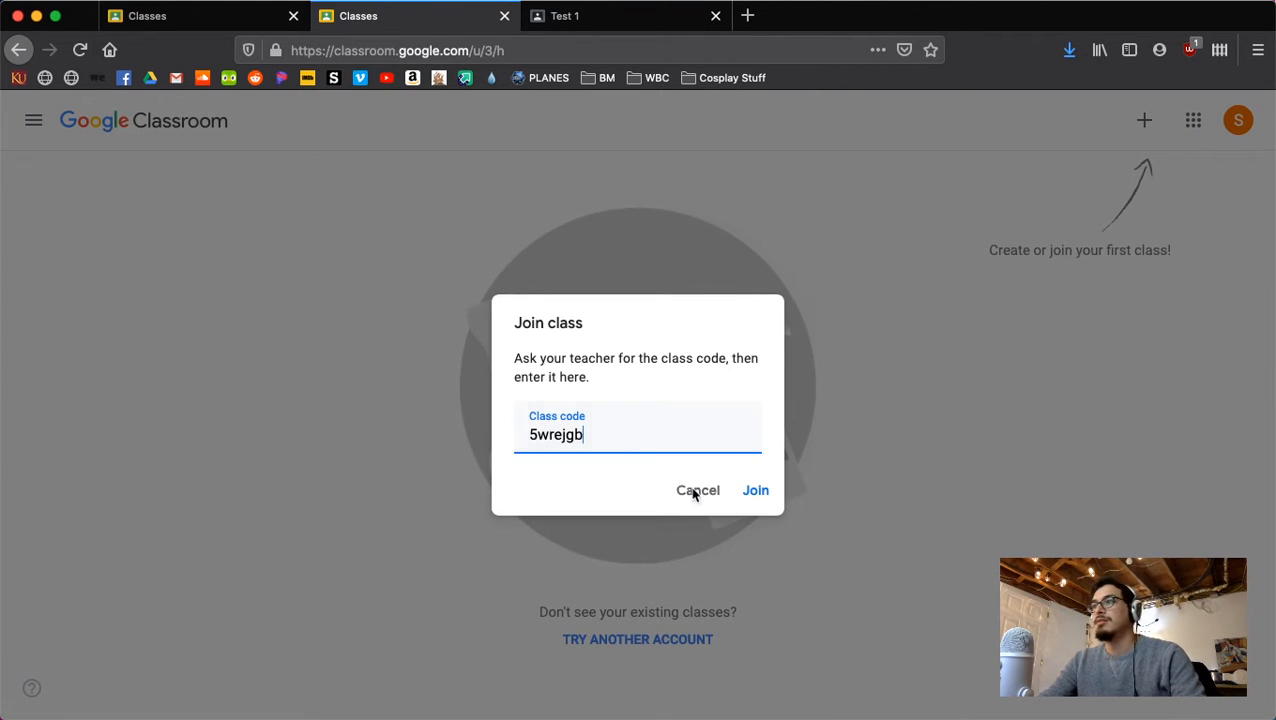
{"action": "left_click", "coordinate": [755, 490]}
Switch to the first account's Classes page and join the same class with the copied class code.
{"action": "left_click", "coordinate": [220, 16]}
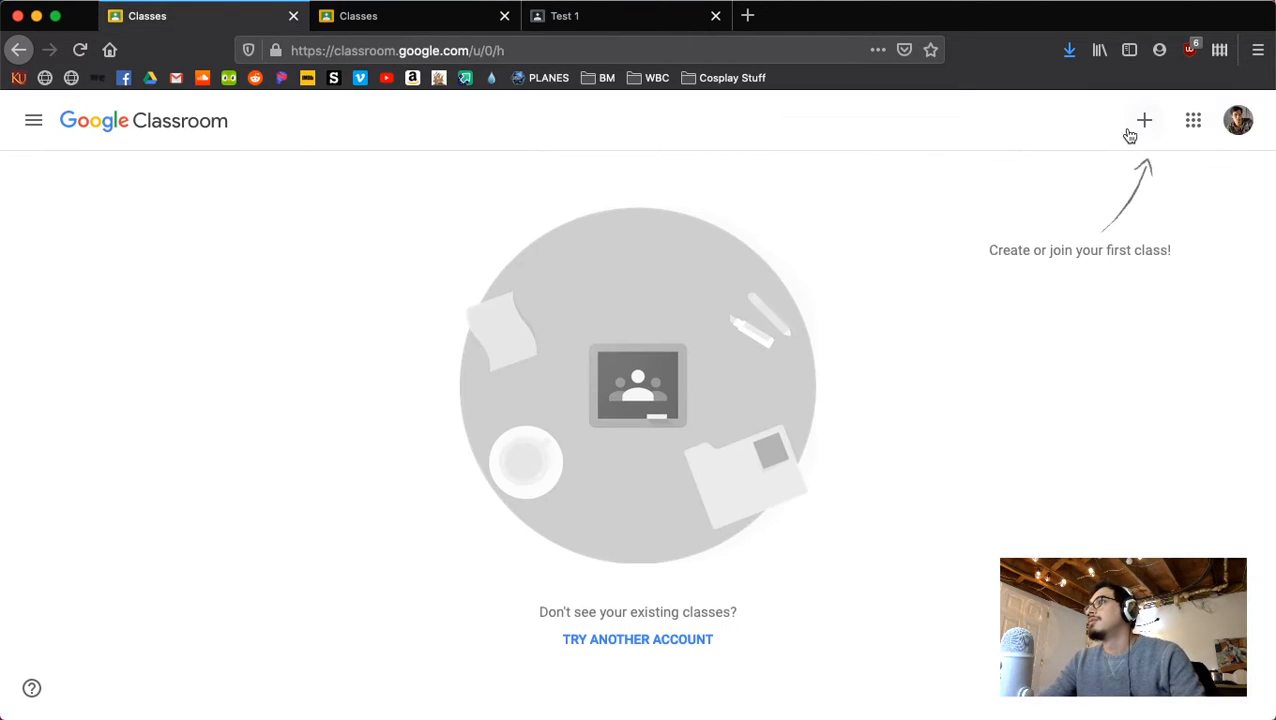
{"action": "left_click", "coordinate": [1138, 124]}
{"action": "left_click", "coordinate": [1108, 161]}
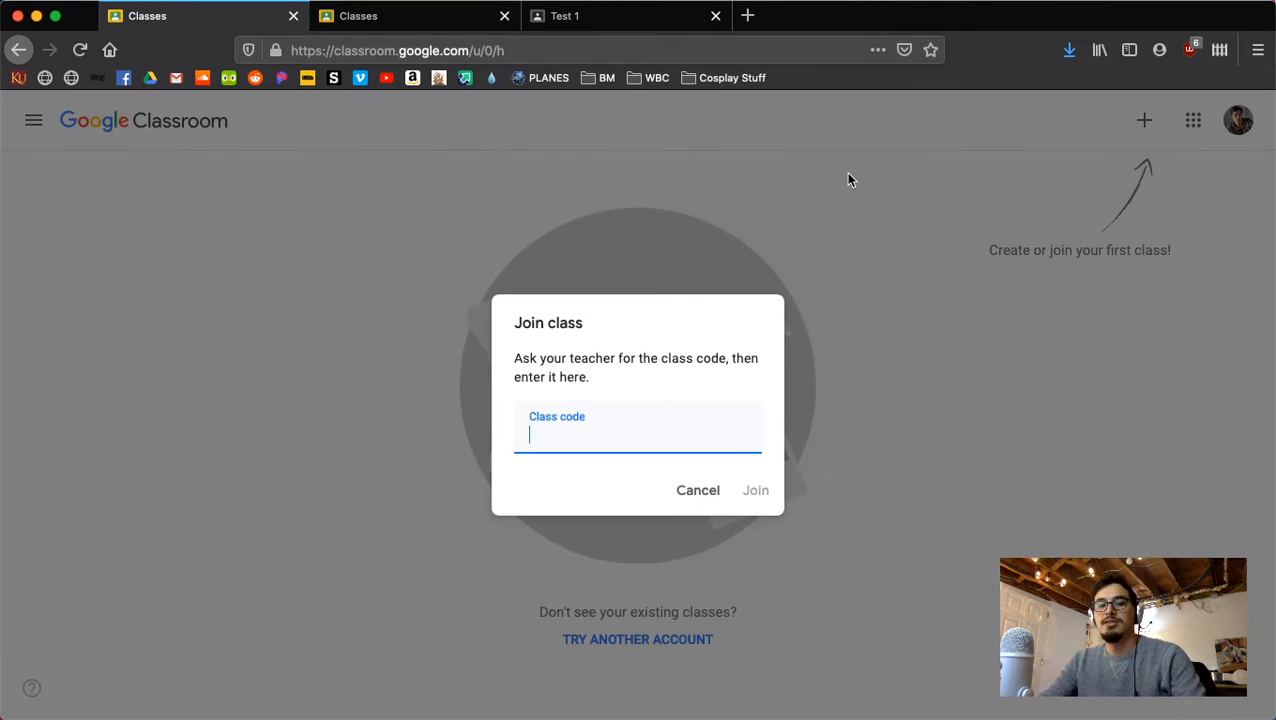
{"action": "key", "text": "ctrl+v"}
{"action": "right_click", "coordinate": [766, 494]}
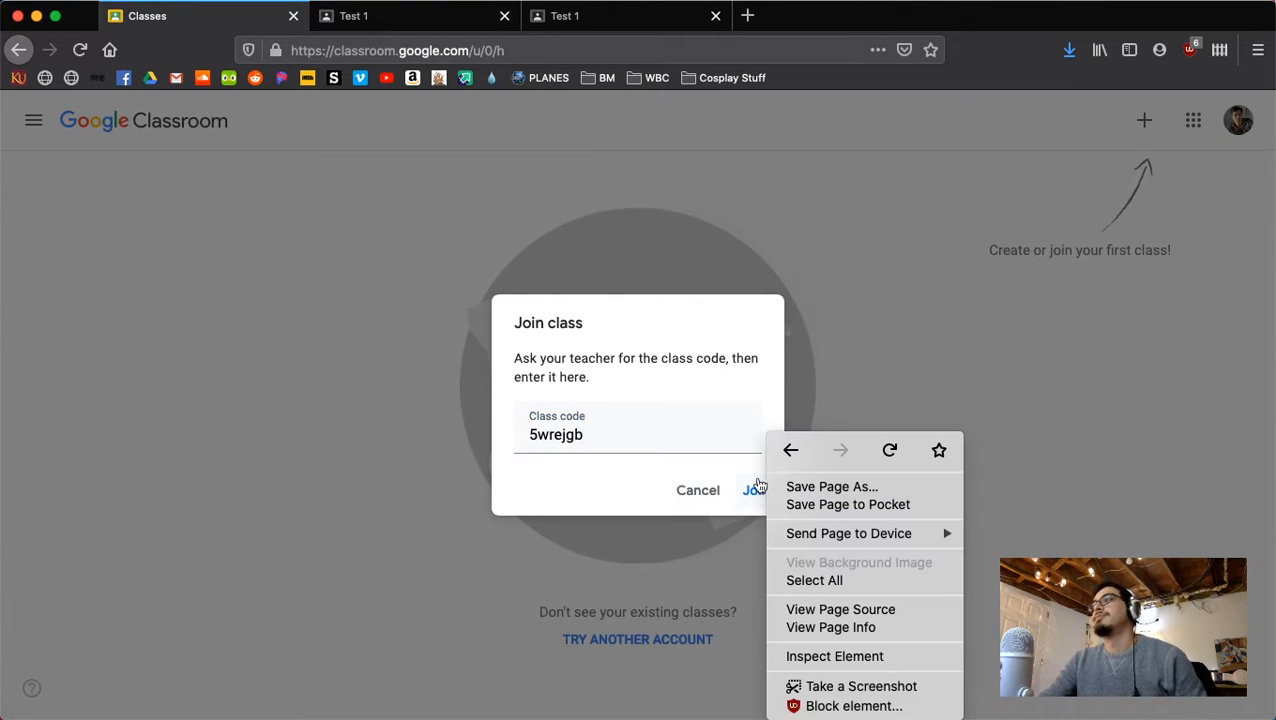
{"action": "left_click", "coordinate": [752, 489]}
{"action": "left_click", "coordinate": [747, 491]}
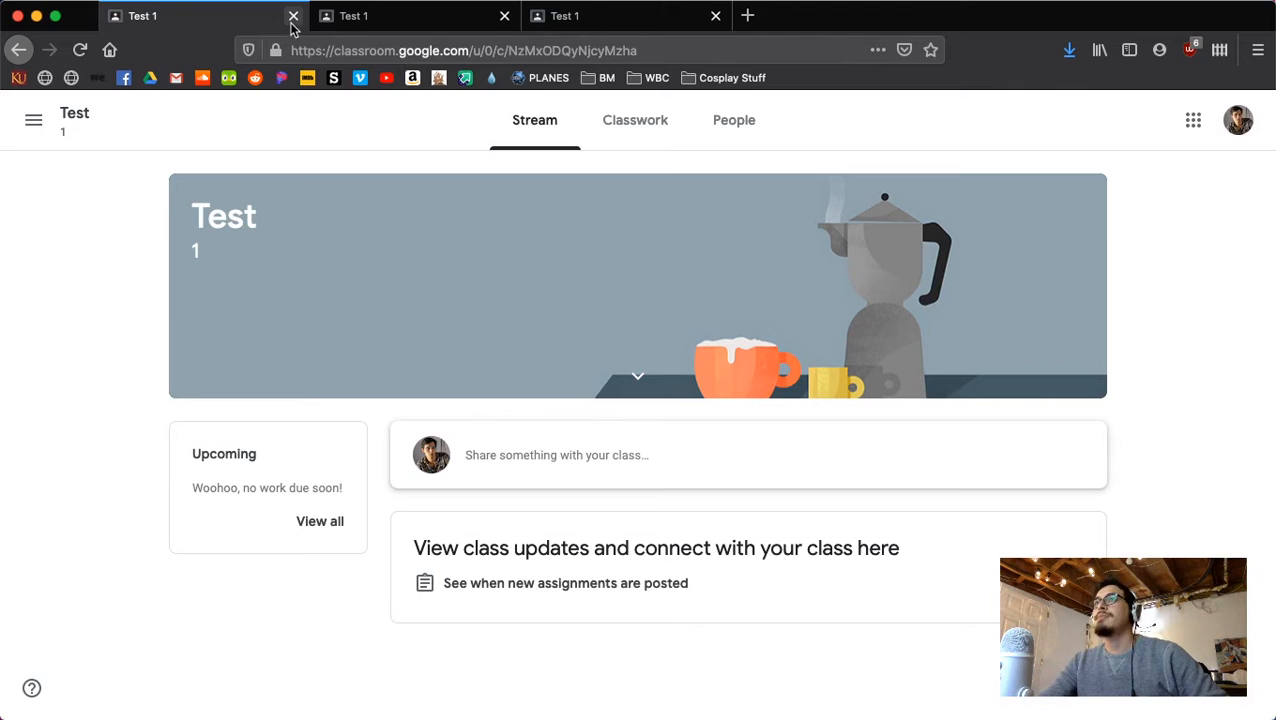
Close the second account's class page, and dismiss the enlarged class code on the teacher's page.
{"action": "left_click", "coordinate": [504, 16]}
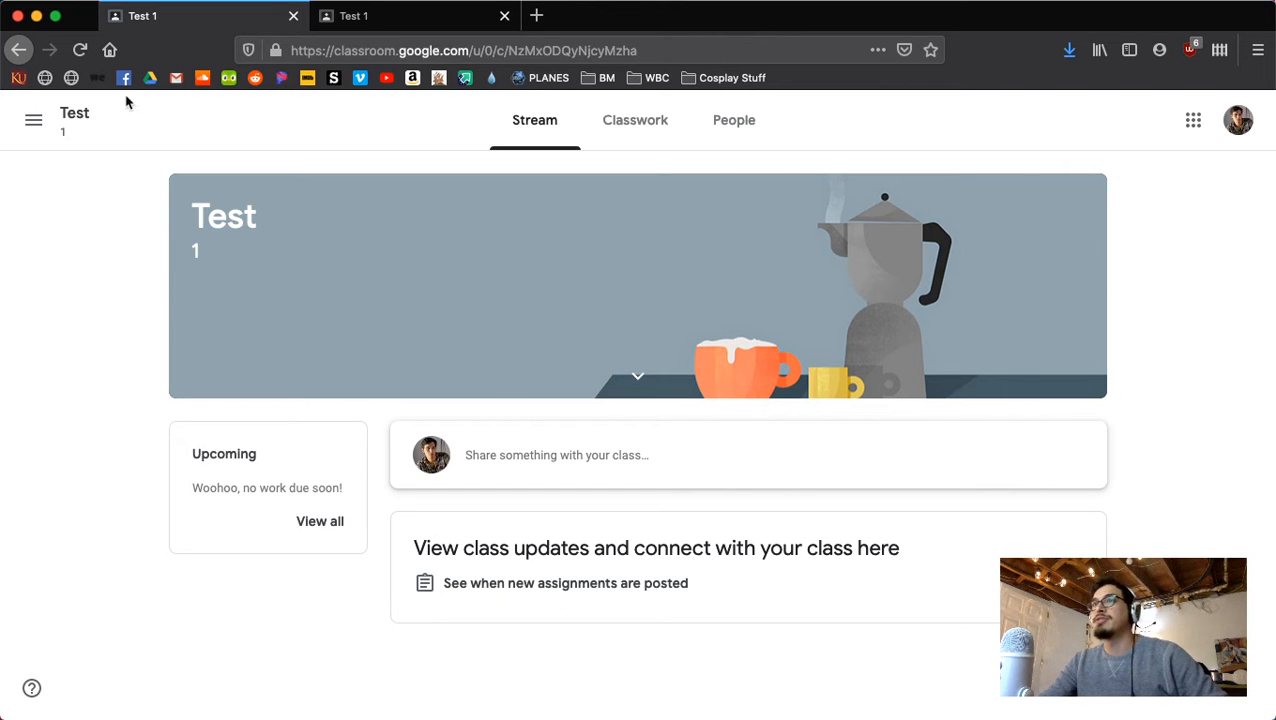
{"action": "left_click", "coordinate": [450, 22]}
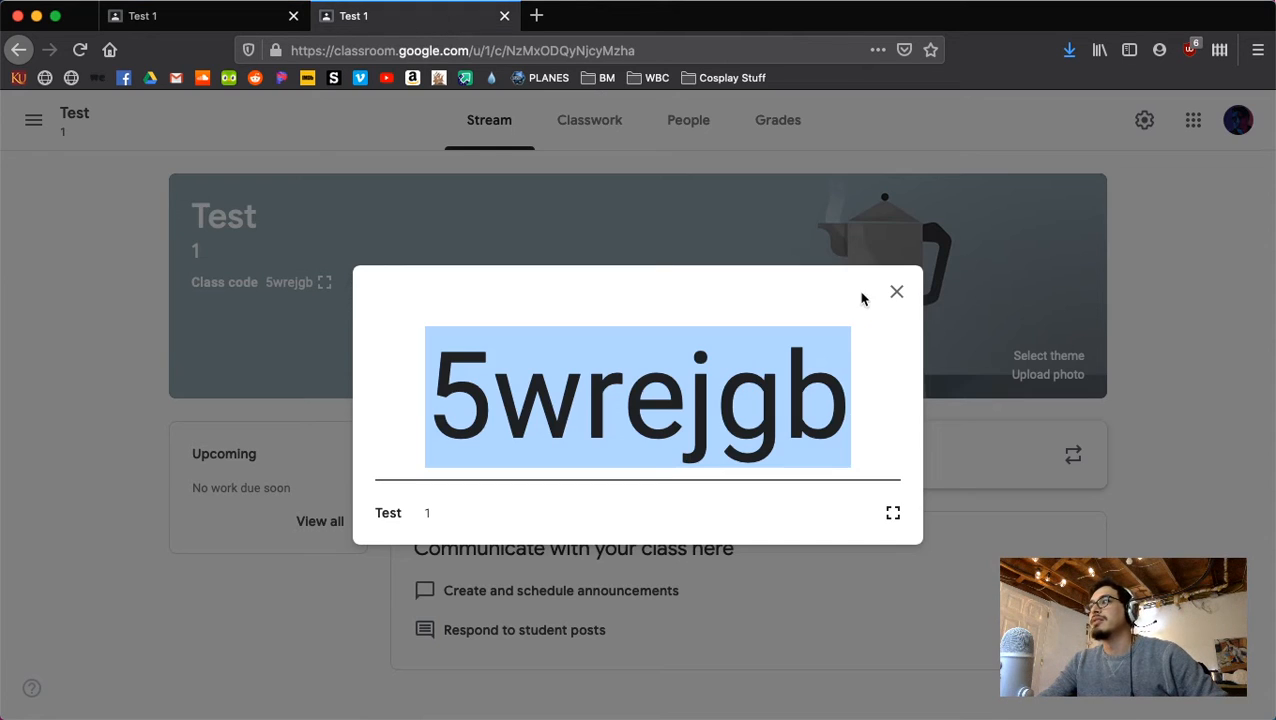
{"action": "left_click", "coordinate": [894, 293]}
Compare the student and teacher views of the Test class stream, including the student's box for sharing with the class.
{"action": "left_click", "coordinate": [216, 18]}
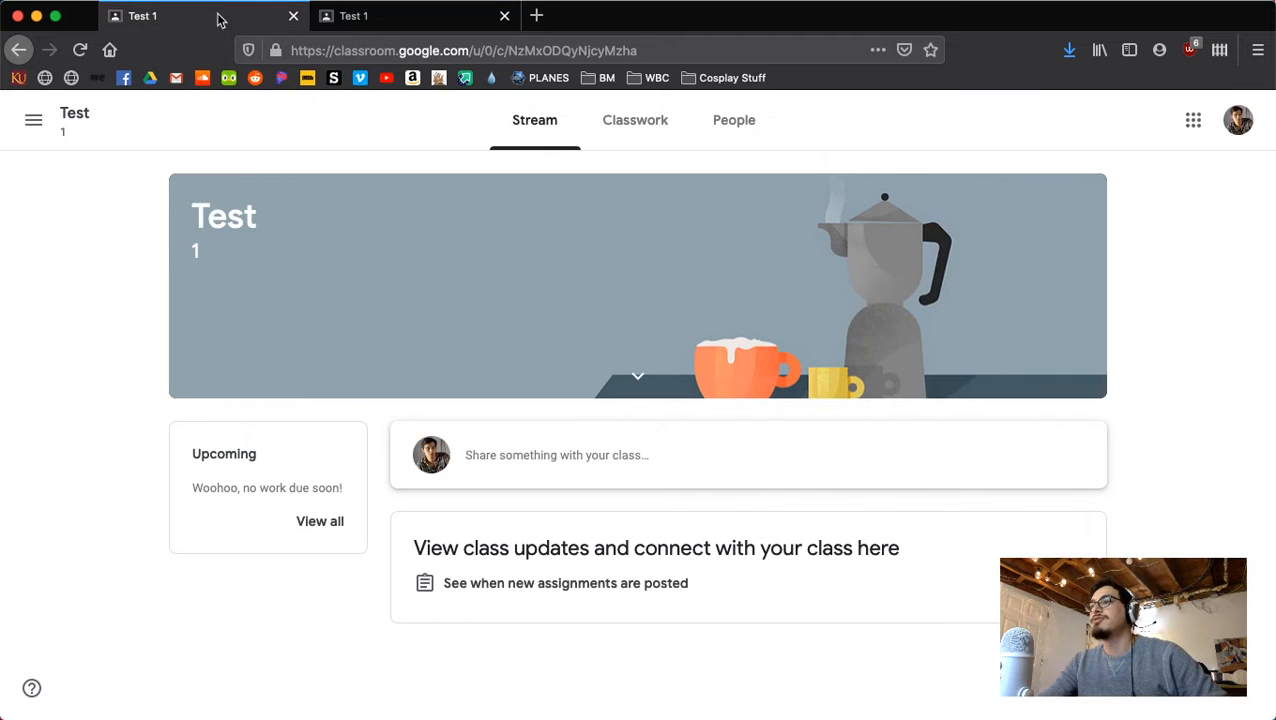
{"action": "left_click", "coordinate": [372, 18]}
{"action": "left_click", "coordinate": [220, 28]}
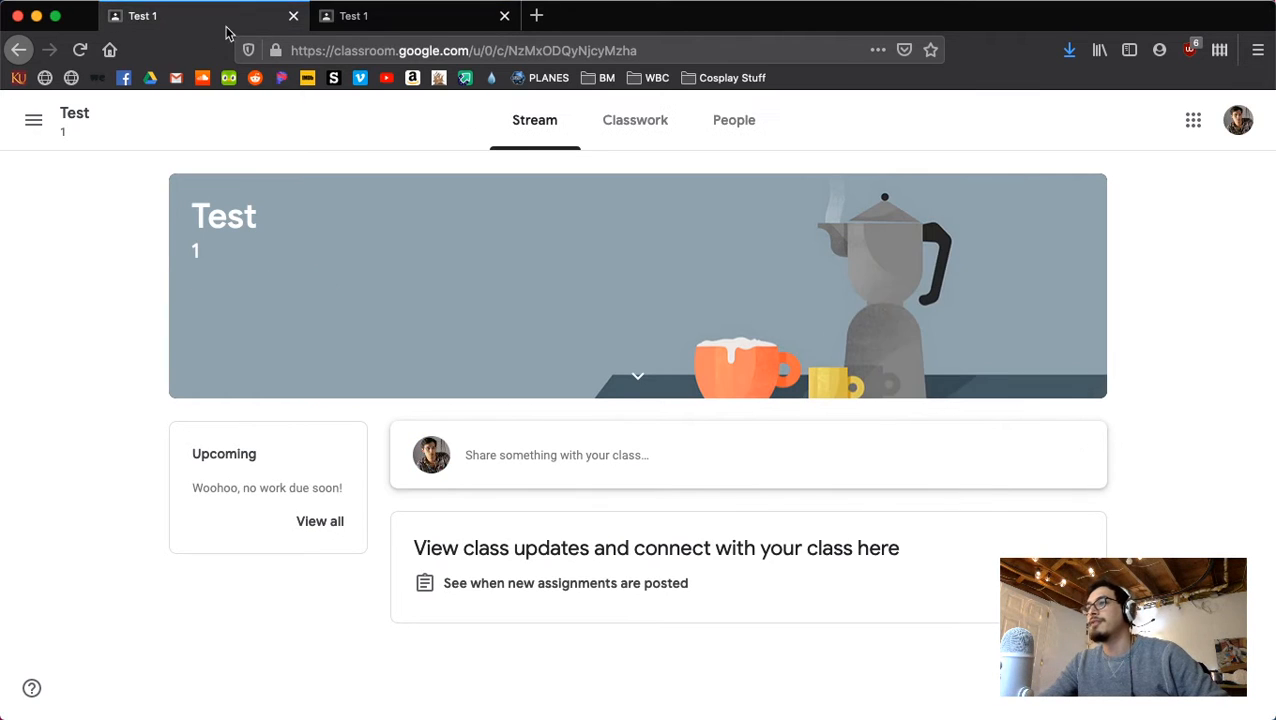
{"action": "left_click", "coordinate": [393, 25]}
{"action": "left_click", "coordinate": [250, 18]}
{"action": "left_click", "coordinate": [529, 462]}
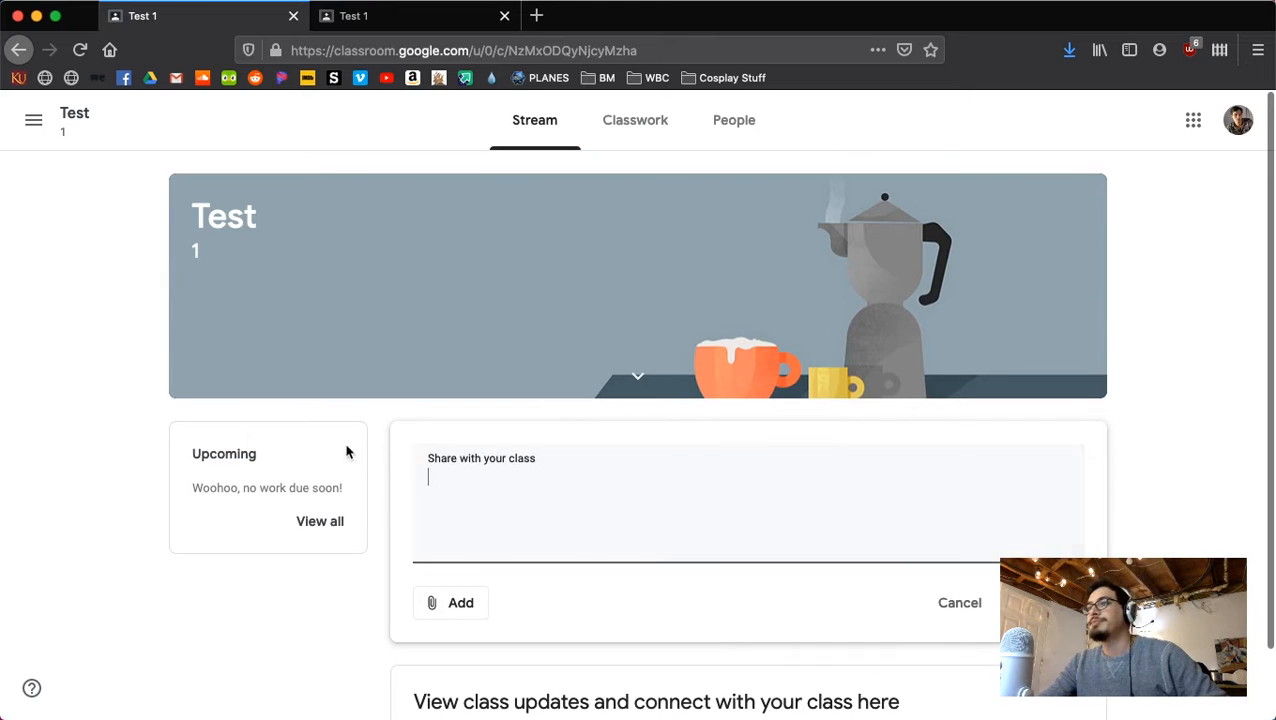
{"action": "left_click", "coordinate": [976, 604]}
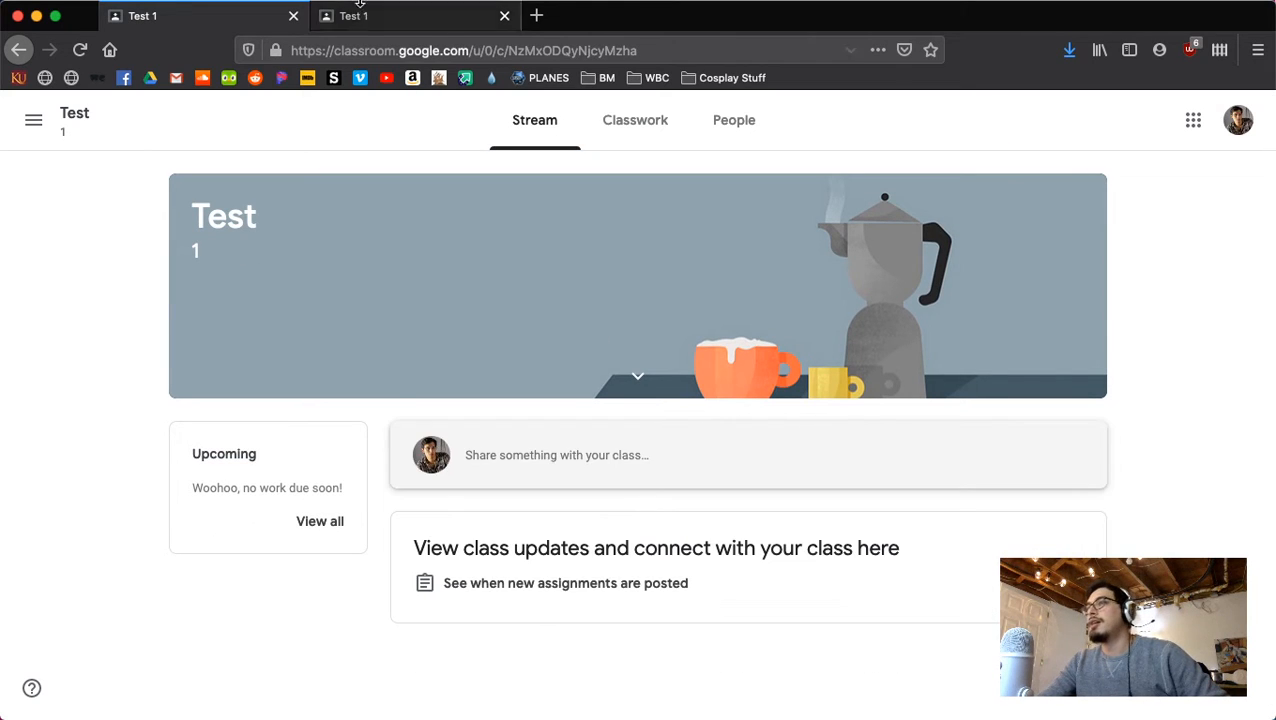
{"action": "left_click", "coordinate": [361, 10]}
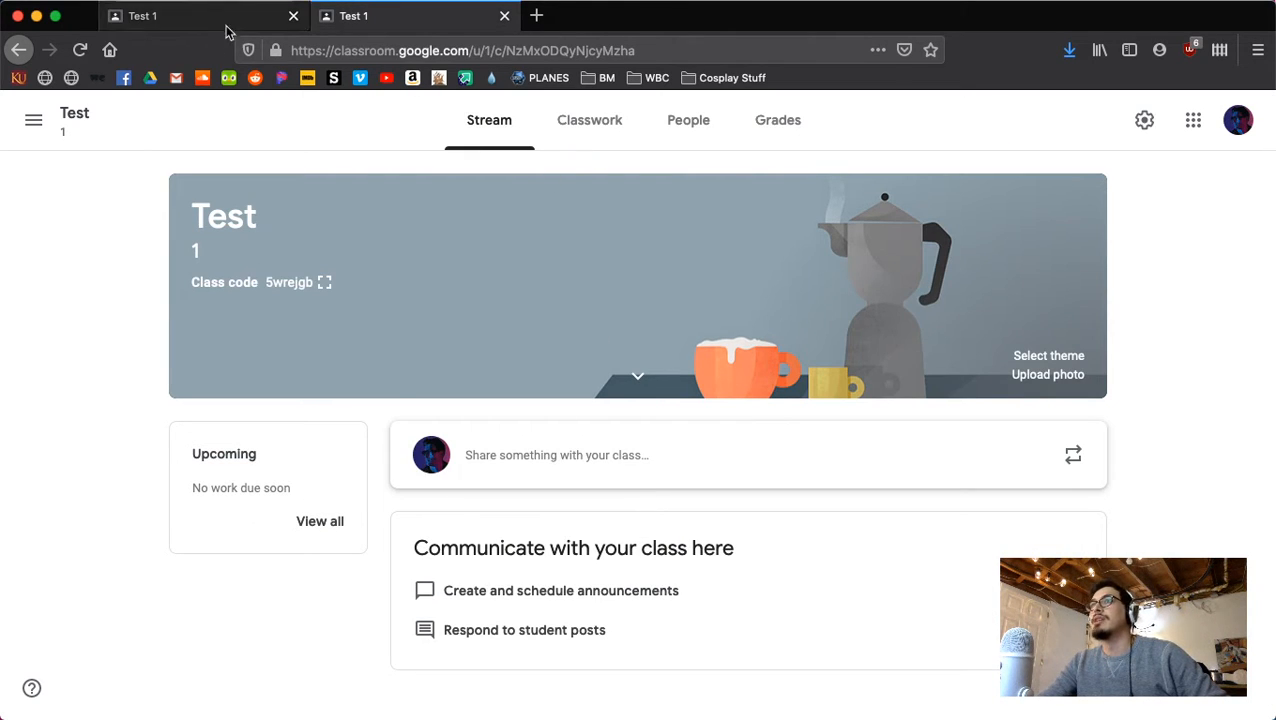
Start a classwork assignment titled "Weekly Sketch" with the instructions "Upload photo of sketch".
{"action": "left_click", "coordinate": [593, 133]}
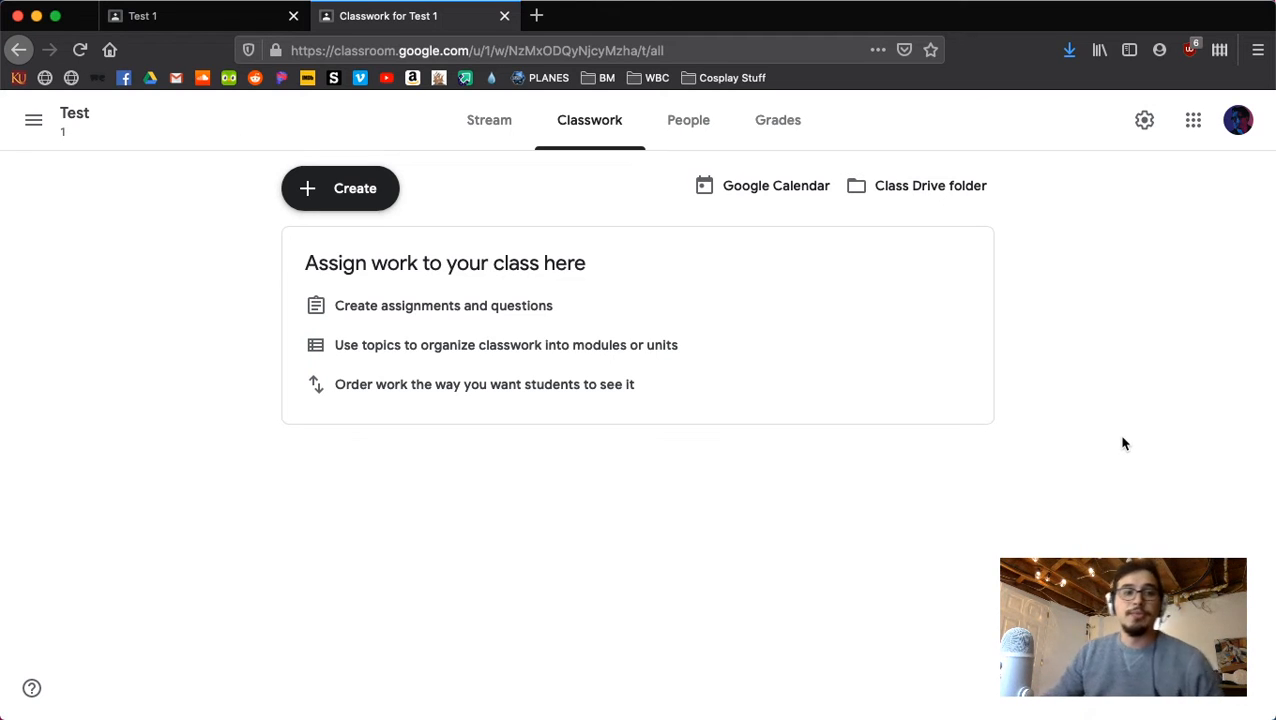
{"action": "left_click", "coordinate": [362, 199]}
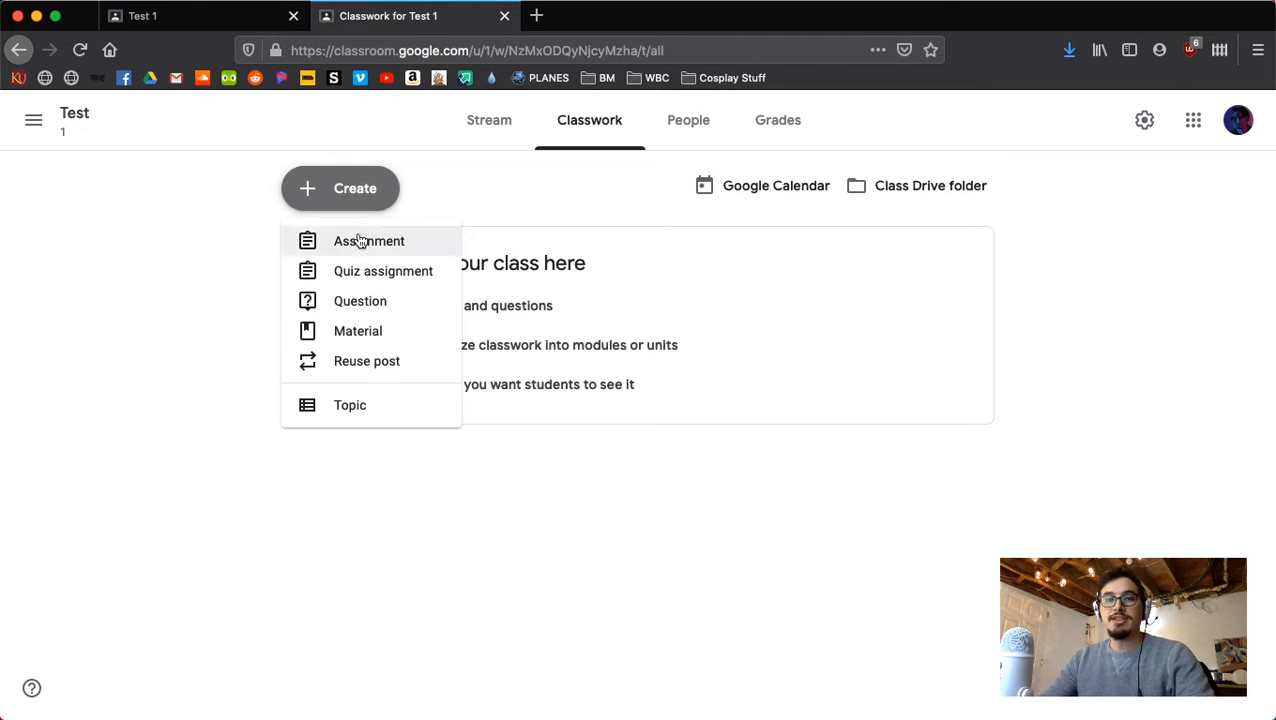
{"action": "left_click", "coordinate": [357, 243]}
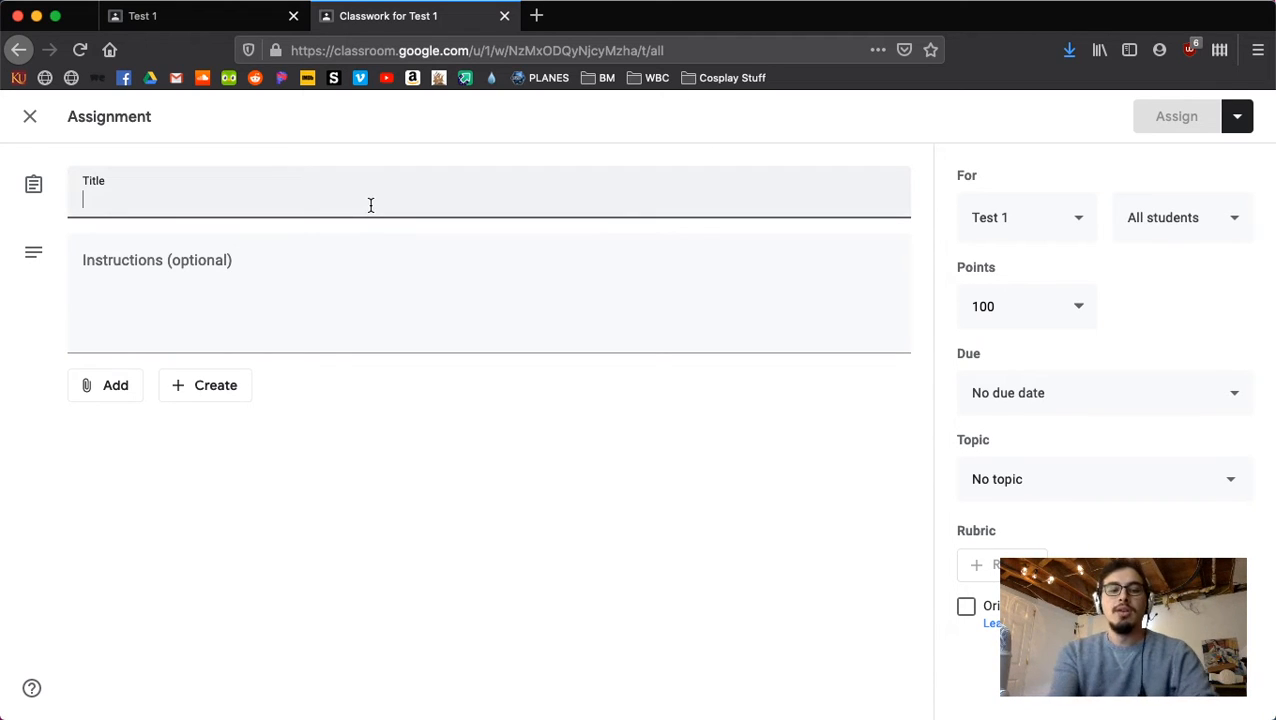
{"action": "type", "text": "Wek"}
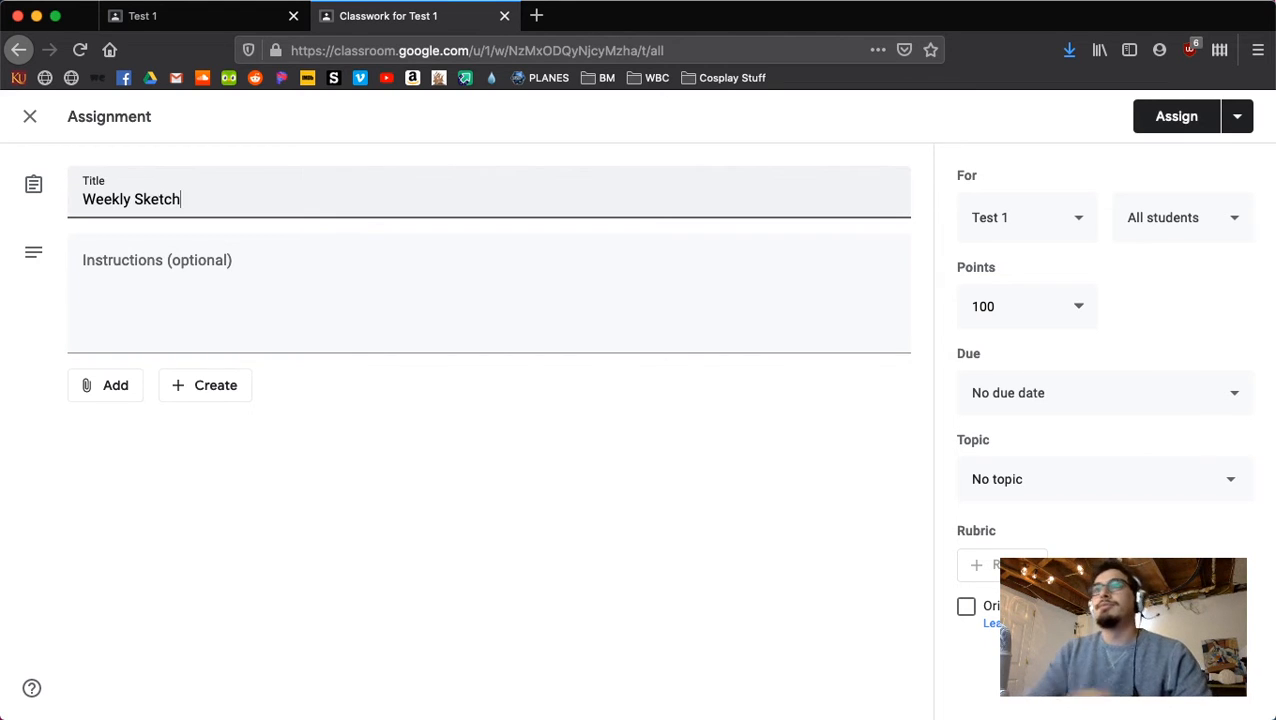
{"action": "left_click", "coordinate": [387, 262]}
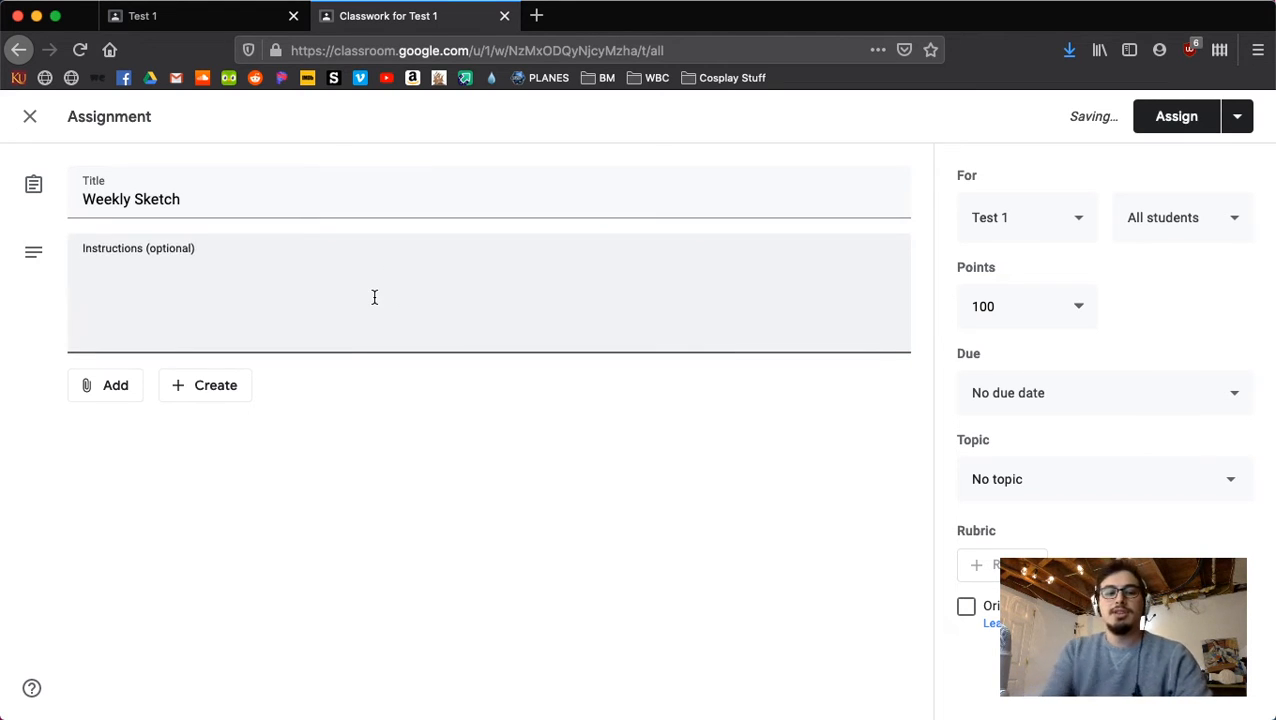
{"action": "type", "text": "Upload photo of sketch"}
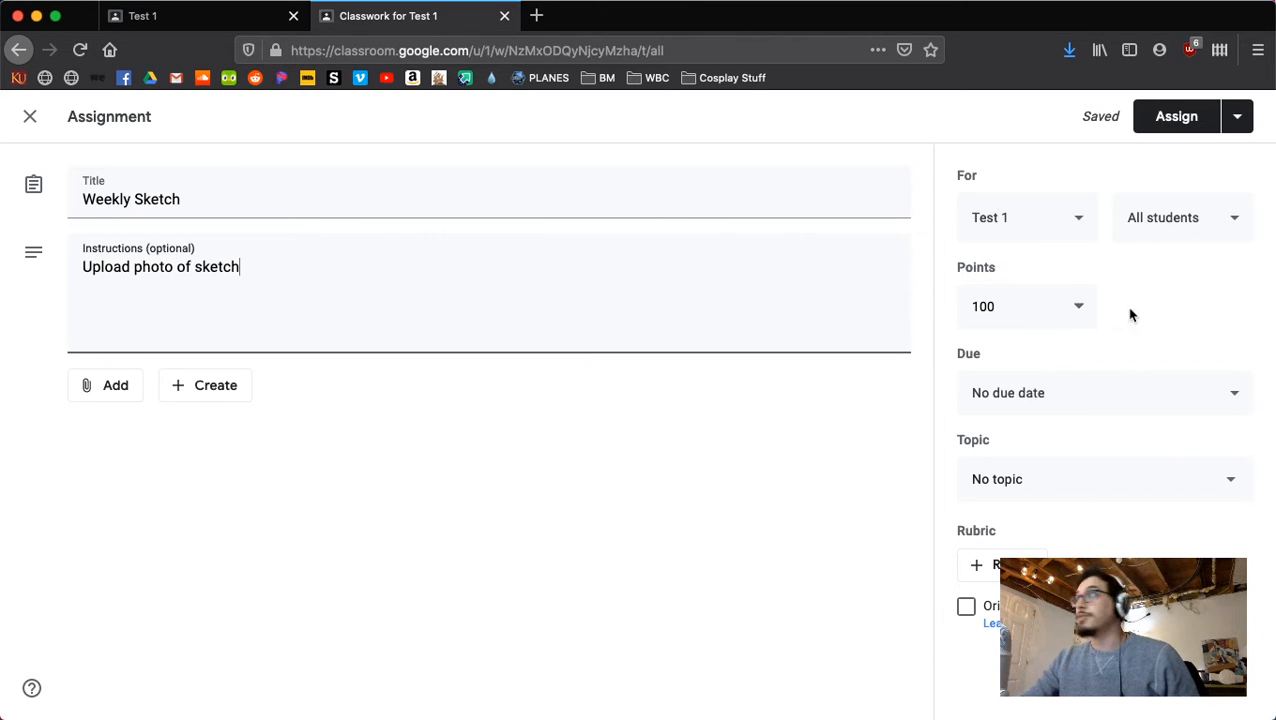
Set the assignment's points to 10.
{"action": "left_click", "coordinate": [1031, 305]}
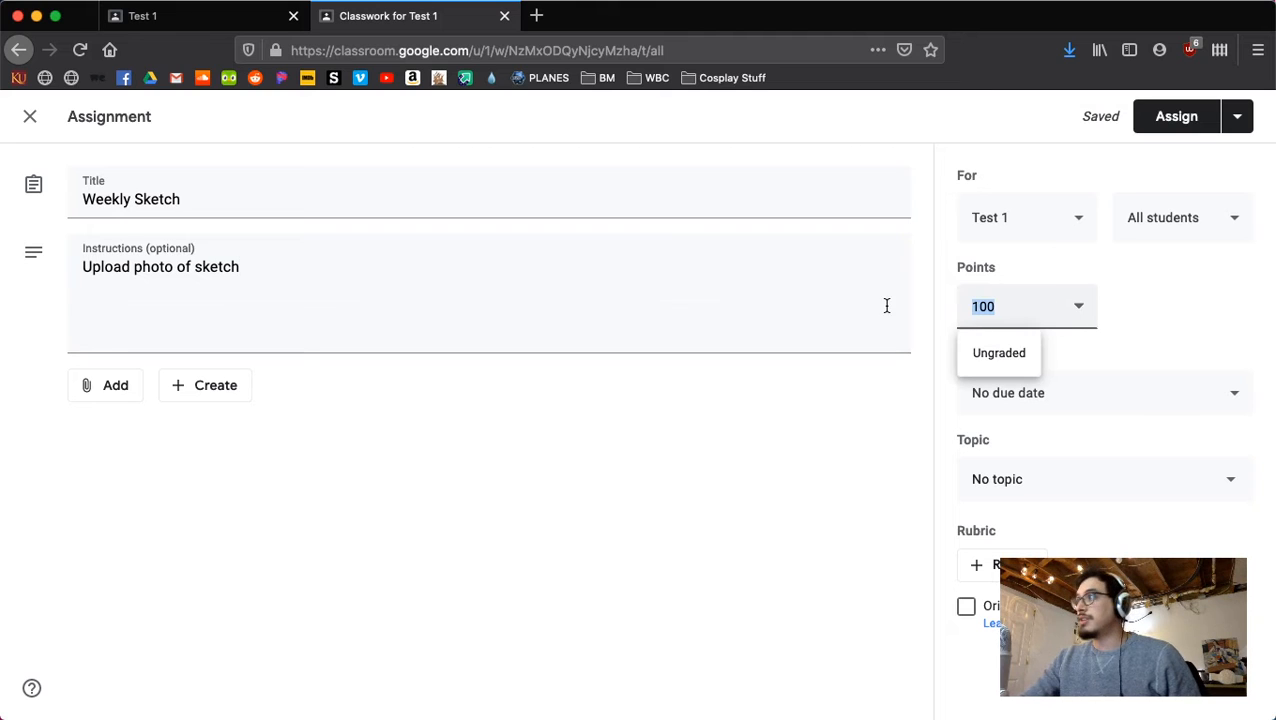
{"action": "type", "text": "10"}
{"action": "left_click", "coordinate": [1163, 327]}
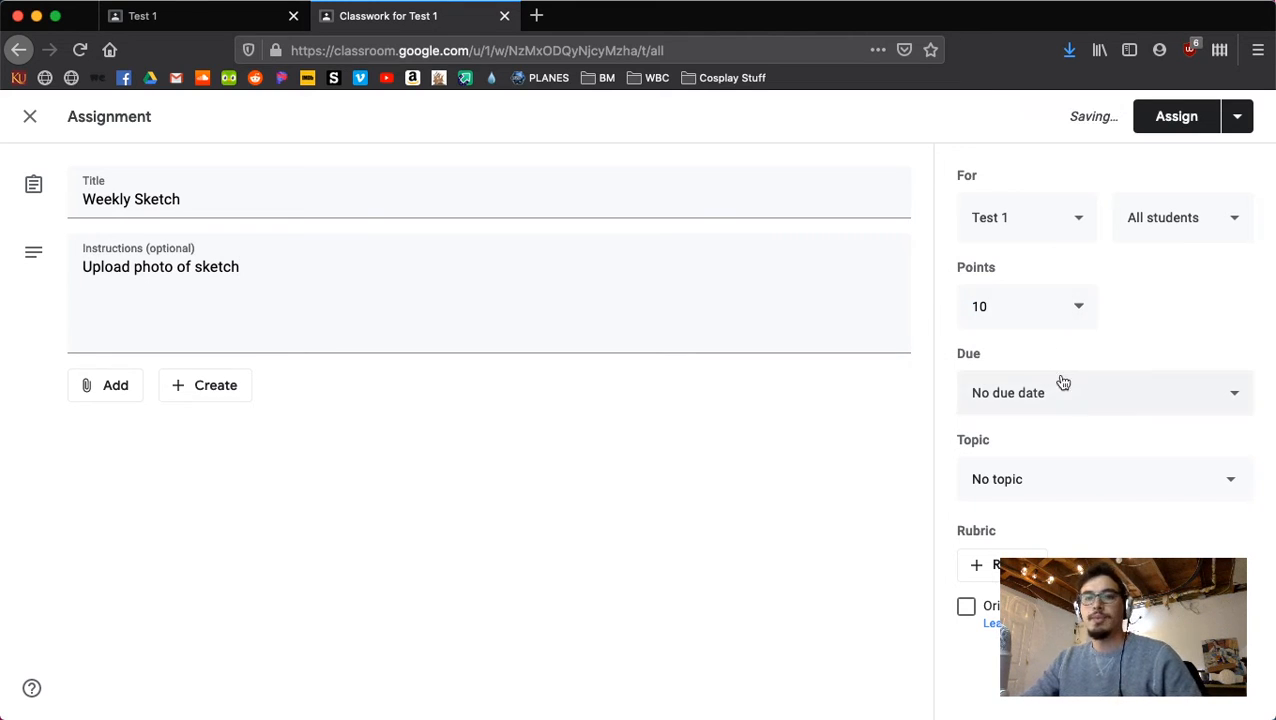
Set the Weekly Sketch assignment's due date to Friday, April 3, 2020, and open its topic choices.
{"action": "left_click", "coordinate": [1131, 396]}
{"action": "left_click", "coordinate": [1116, 465]}
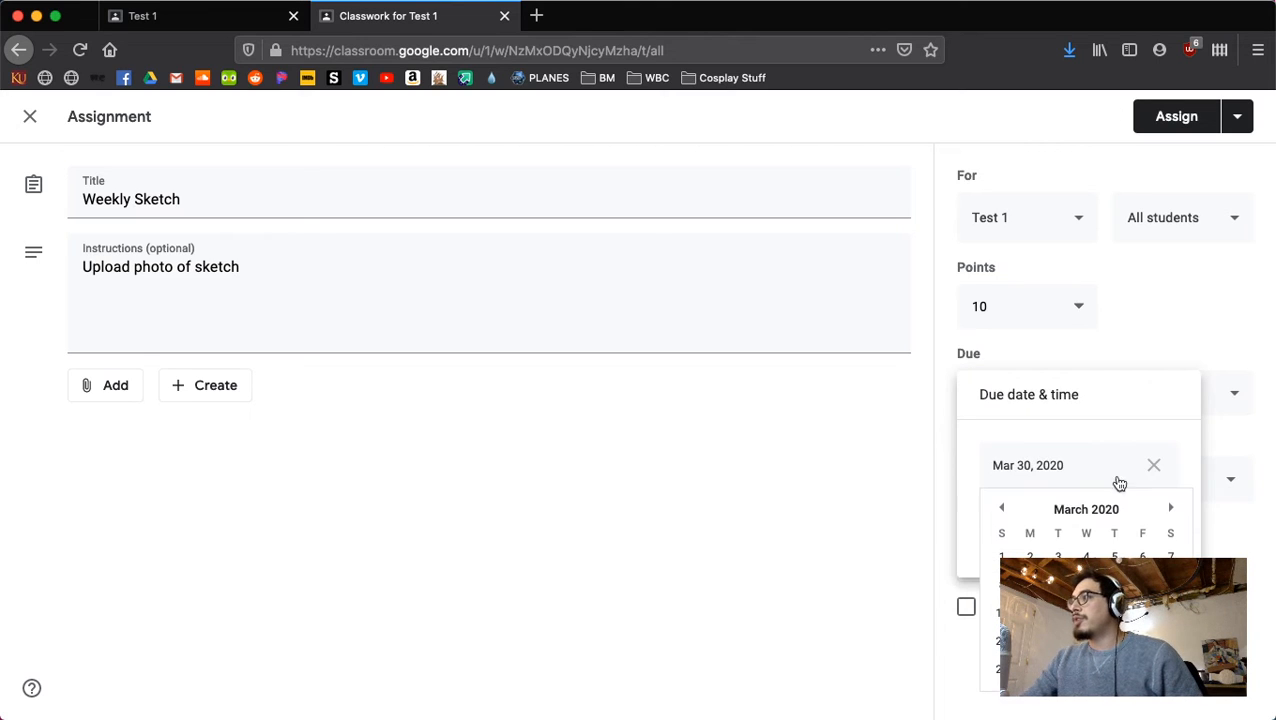
{"action": "left_click", "coordinate": [1169, 509]}
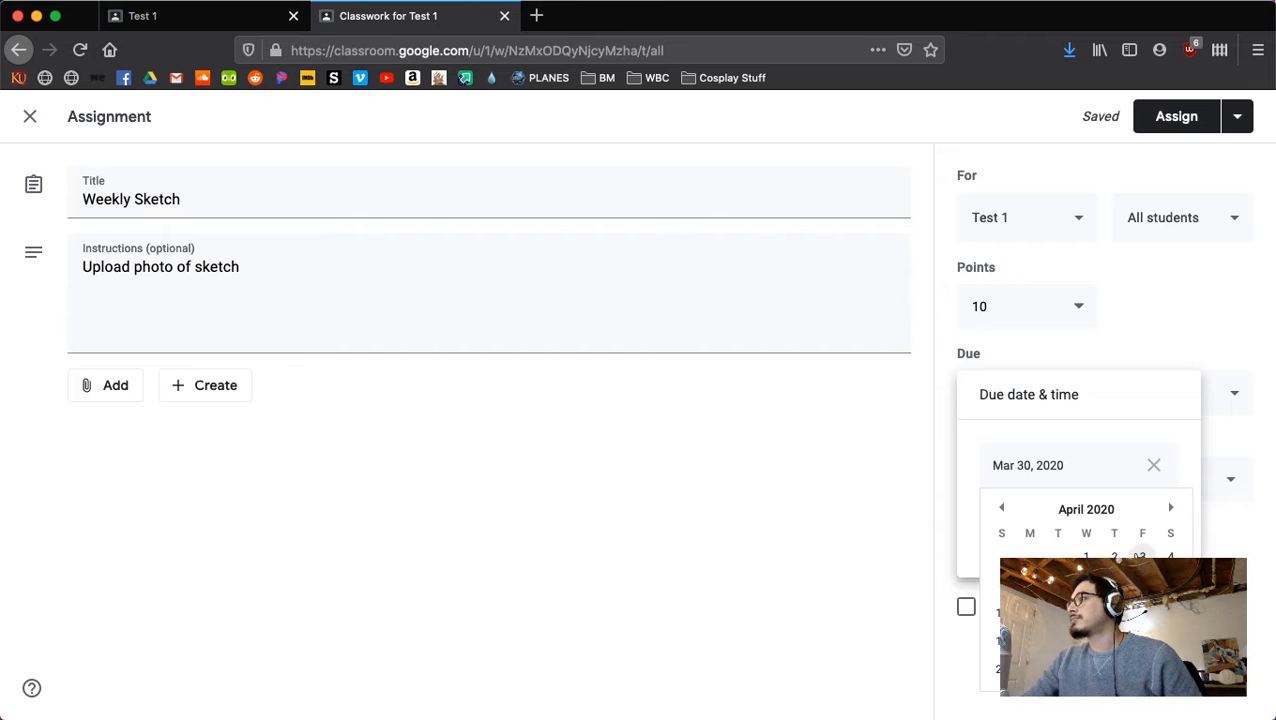
{"action": "left_click", "coordinate": [1139, 557]}
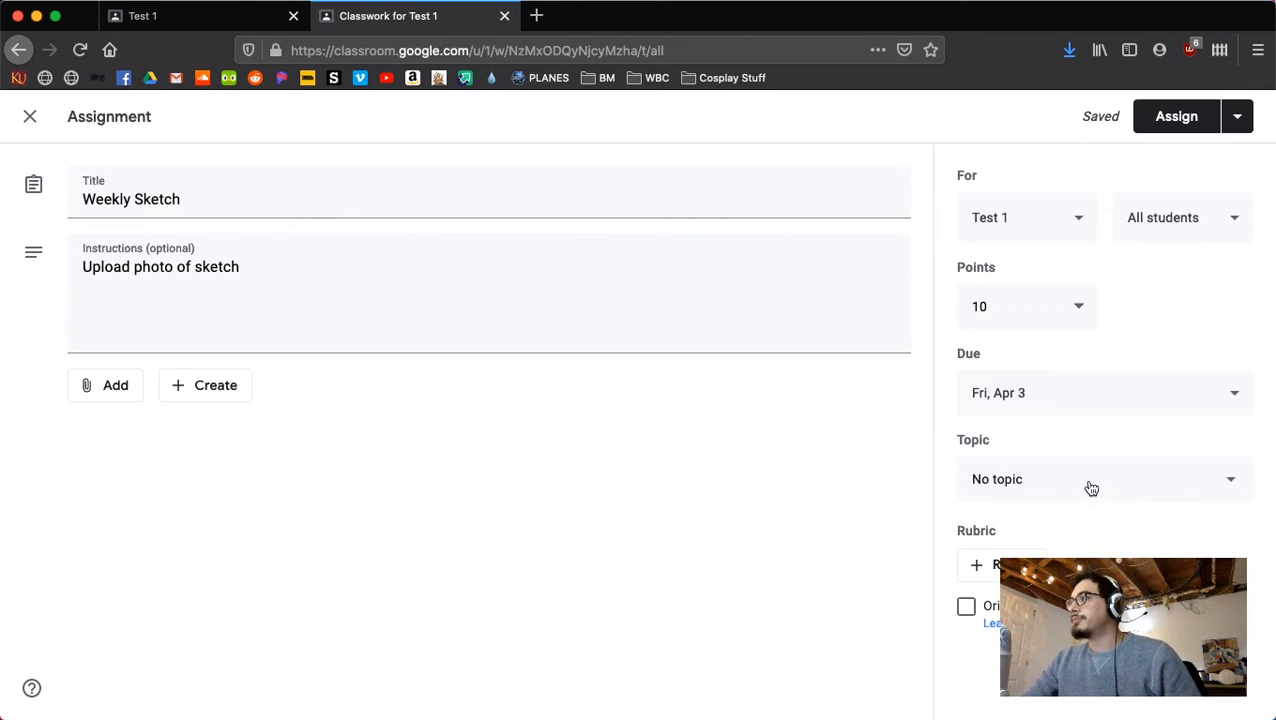
{"action": "left_click", "coordinate": [1095, 485]}
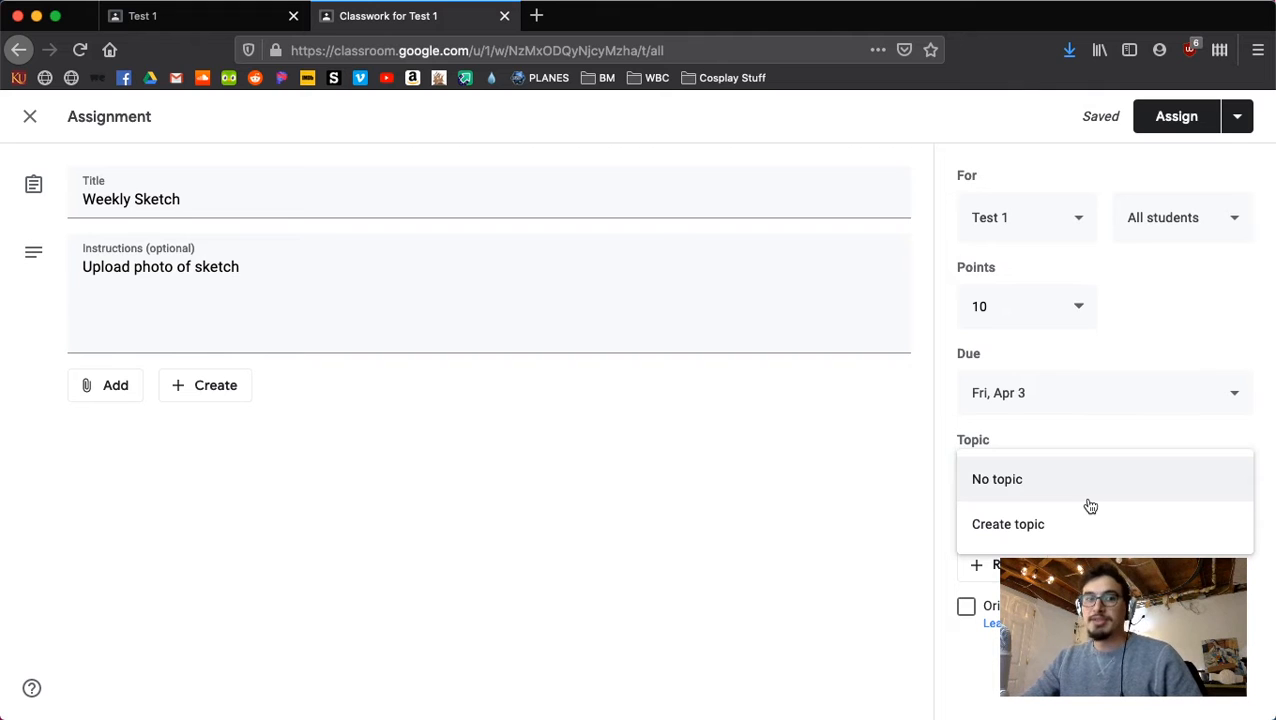
Open Google Classroom in a new tab, switch to the teacher account, and open the classwork of Digital Arts 2, section 3.
{"action": "left_click", "coordinate": [537, 16]}
{"action": "type", "text": "classroom.google.com/"}
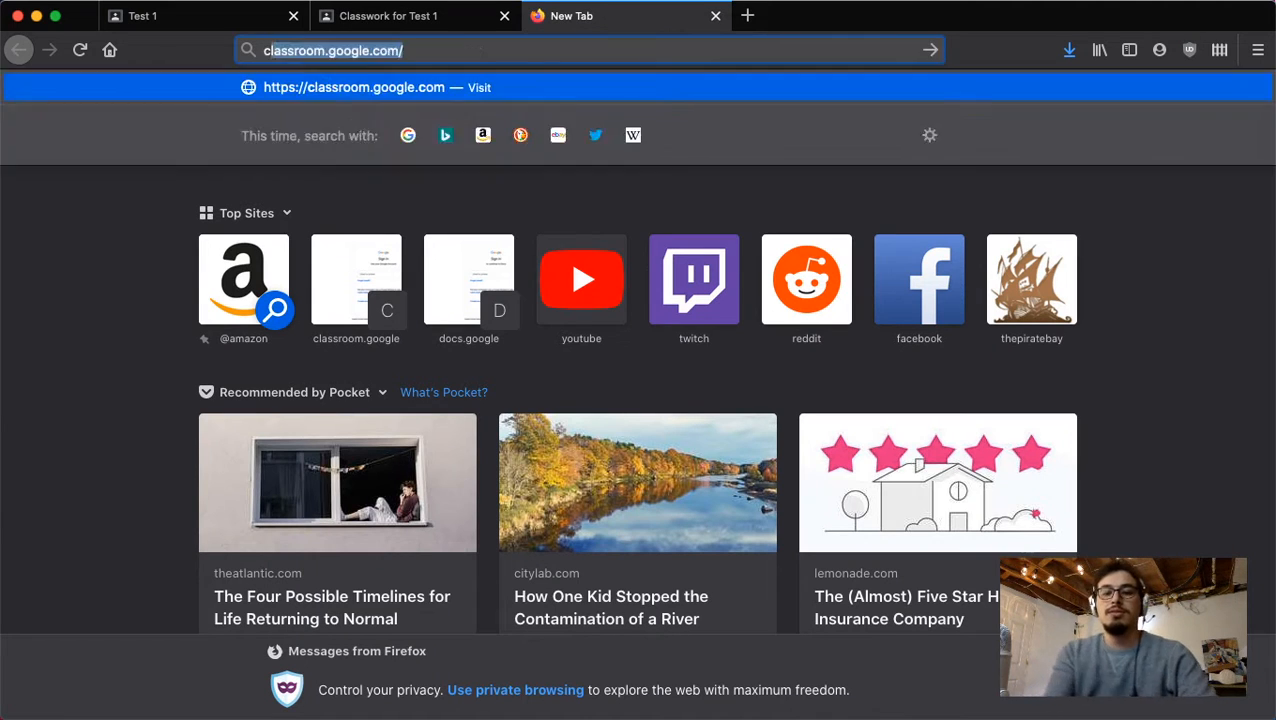
{"action": "key", "text": "Return"}
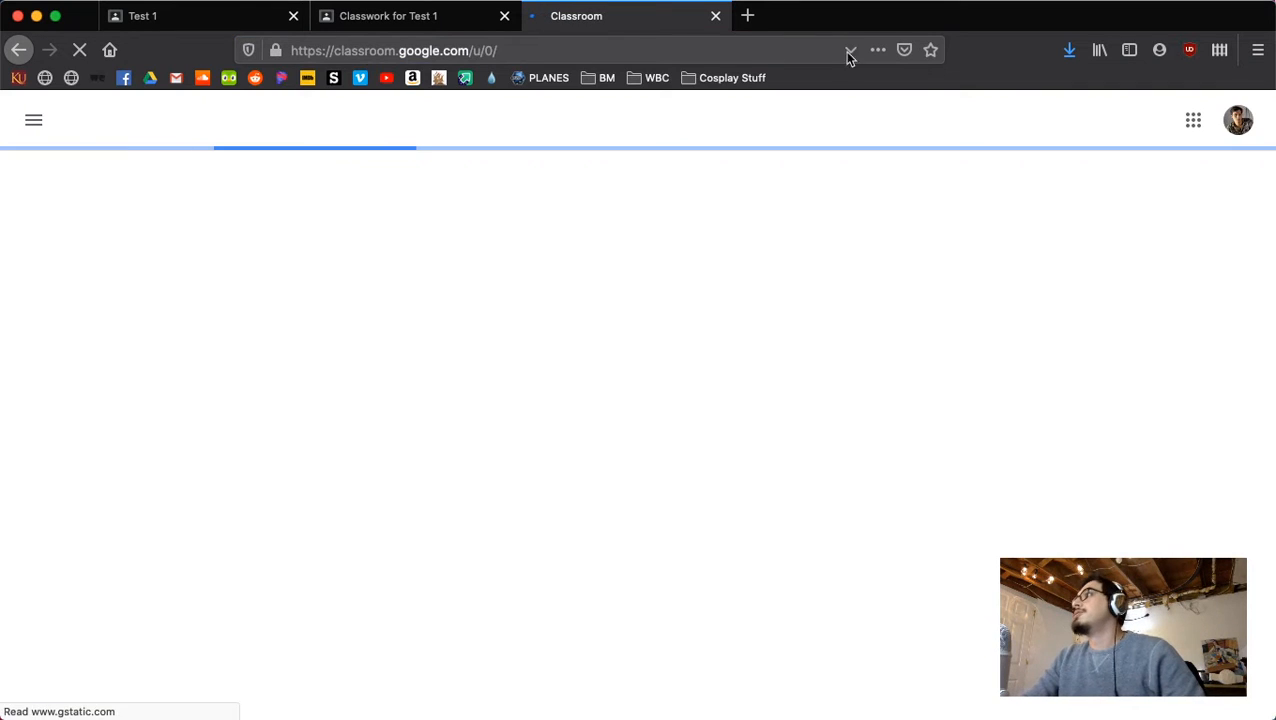
{"action": "left_click", "coordinate": [1236, 120]}
{"action": "left_click", "coordinate": [1108, 397]}
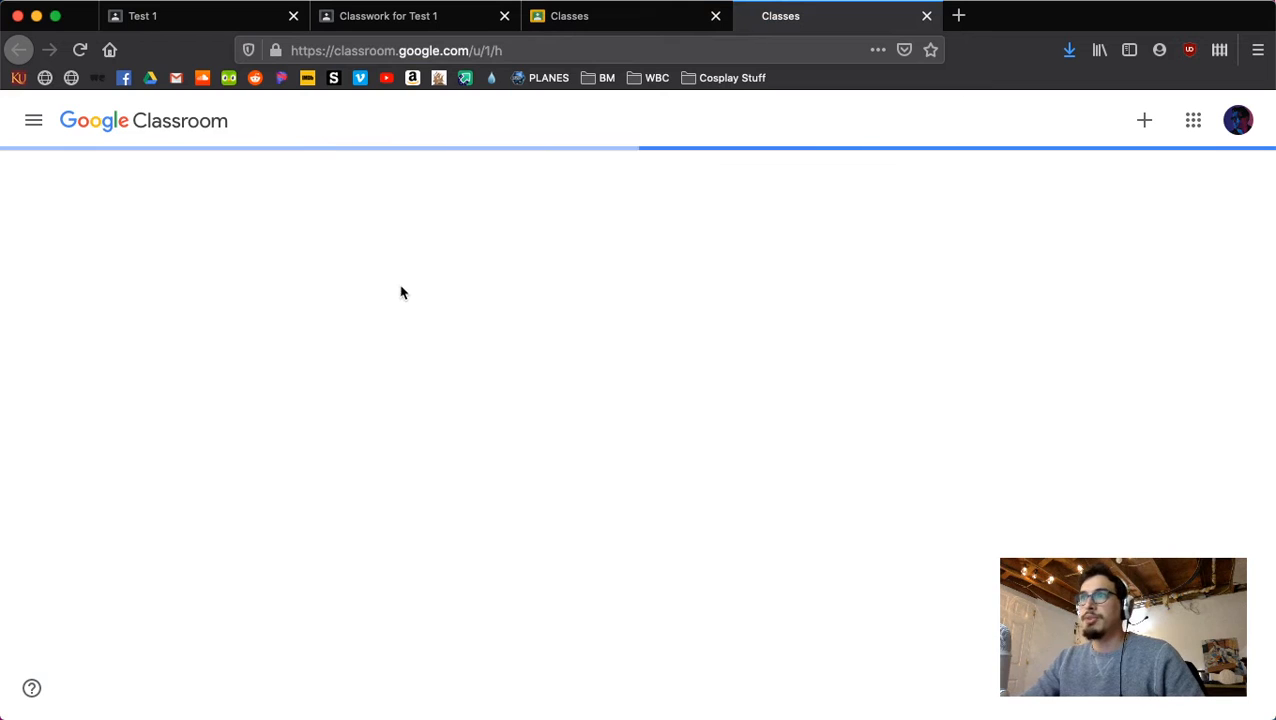
{"action": "scroll", "coordinate": [803, 379], "scroll_direction": "down", "scroll_amount": 3}
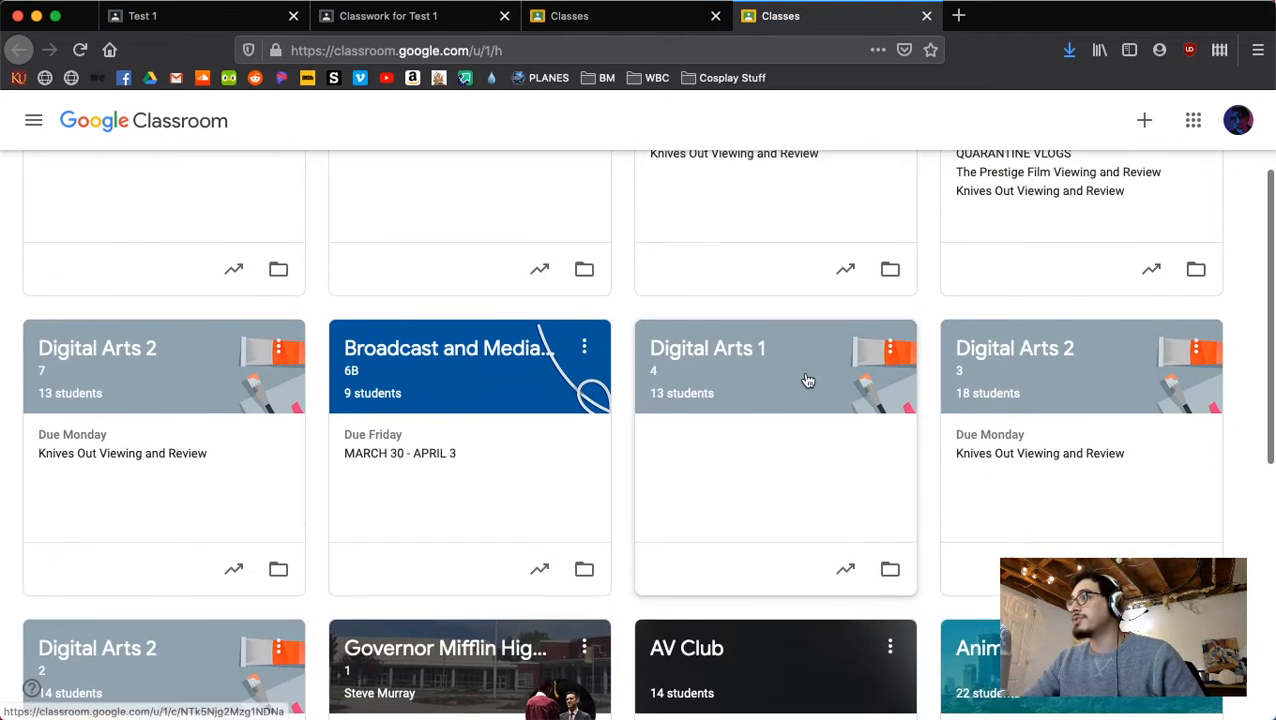
{"action": "left_click", "coordinate": [1020, 357]}
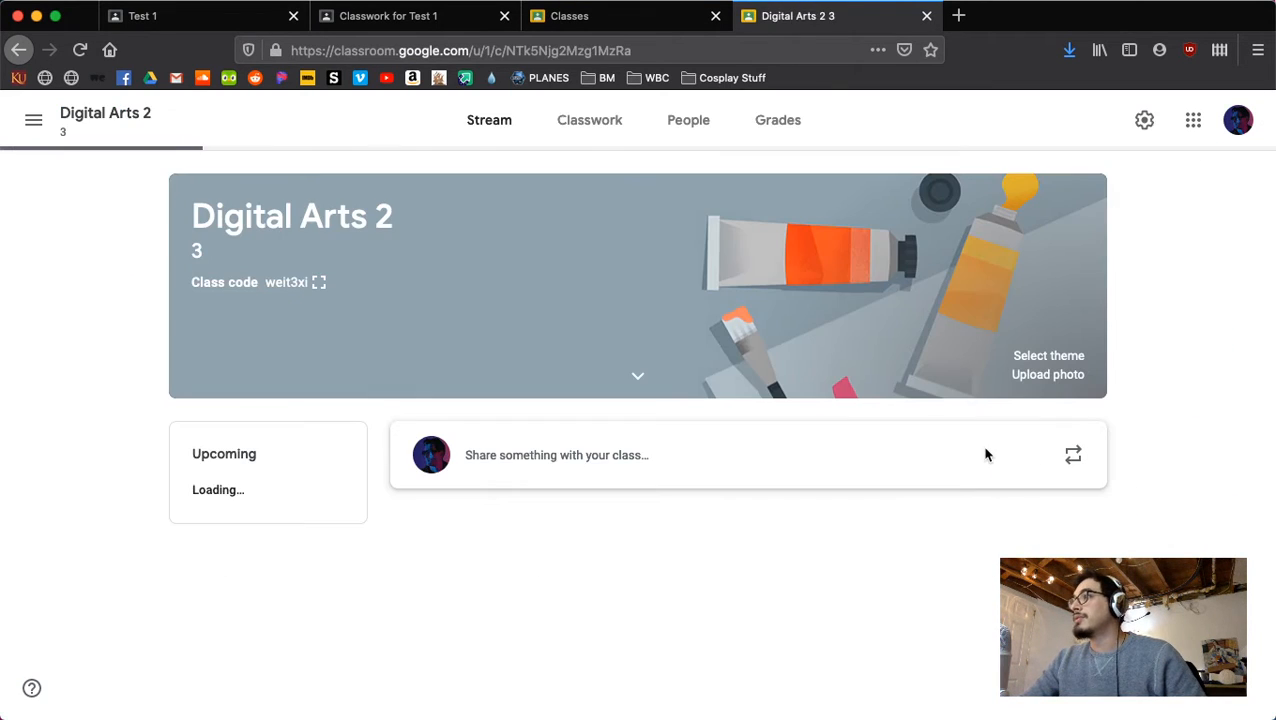
{"action": "left_click", "coordinate": [617, 123]}
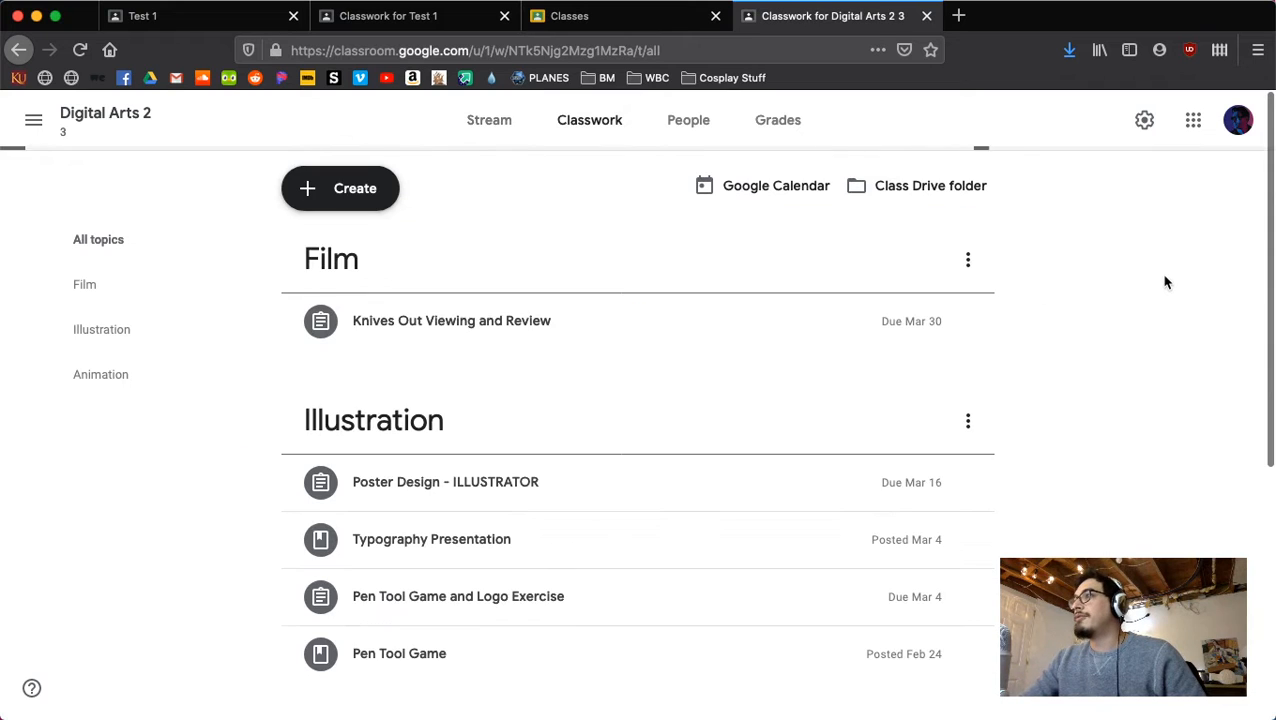
Examine how the Digital Arts 2 classwork is organized under the Film, Illustration and Animation topics.
{"action": "scroll", "coordinate": [1063, 297], "scroll_direction": "down", "scroll_amount": 5}
{"action": "scroll", "coordinate": [1062, 294], "scroll_direction": "up", "scroll_amount": 5}
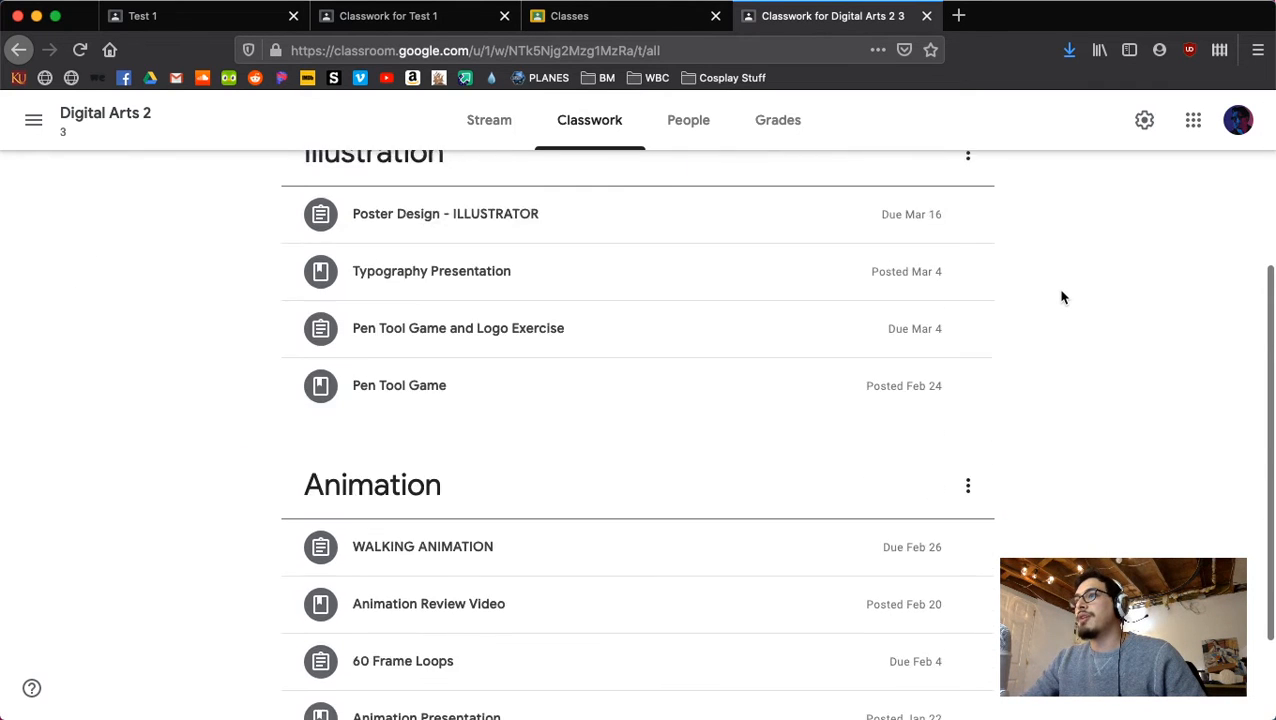
{"action": "scroll", "coordinate": [1063, 293], "scroll_direction": "down", "scroll_amount": 5}
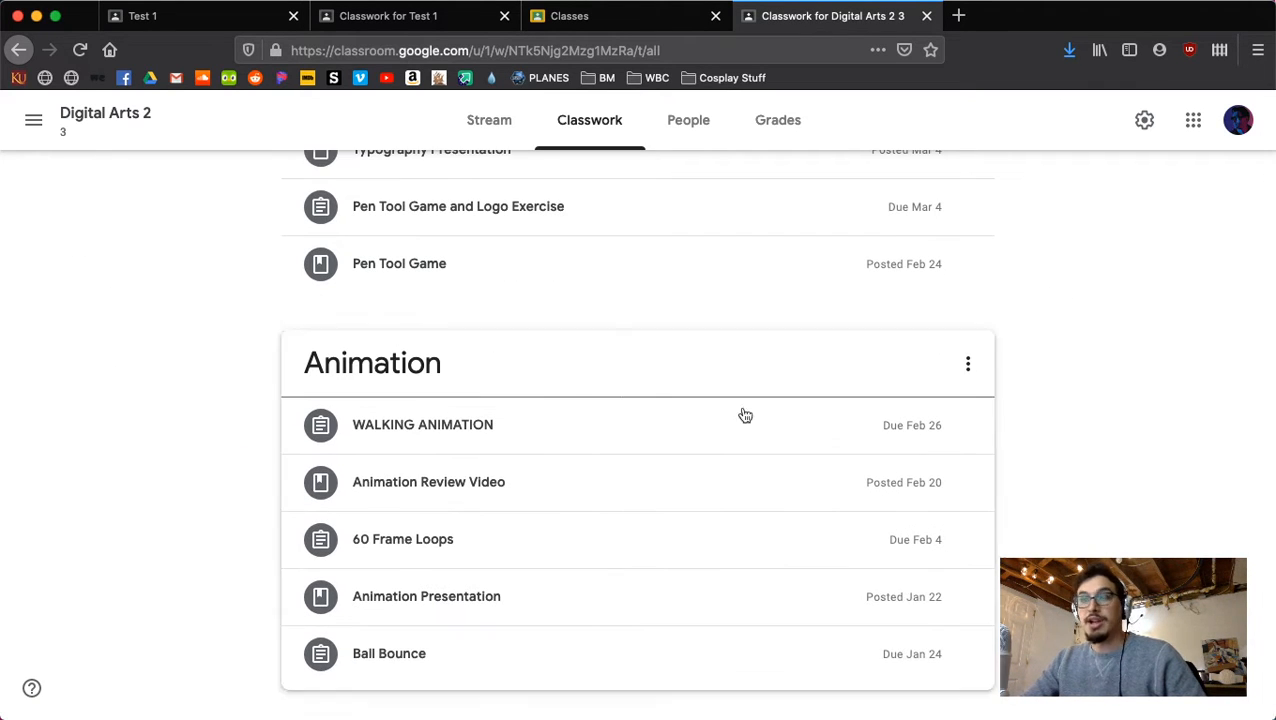
{"action": "scroll", "coordinate": [430, 481], "scroll_direction": "up", "scroll_amount": 3}
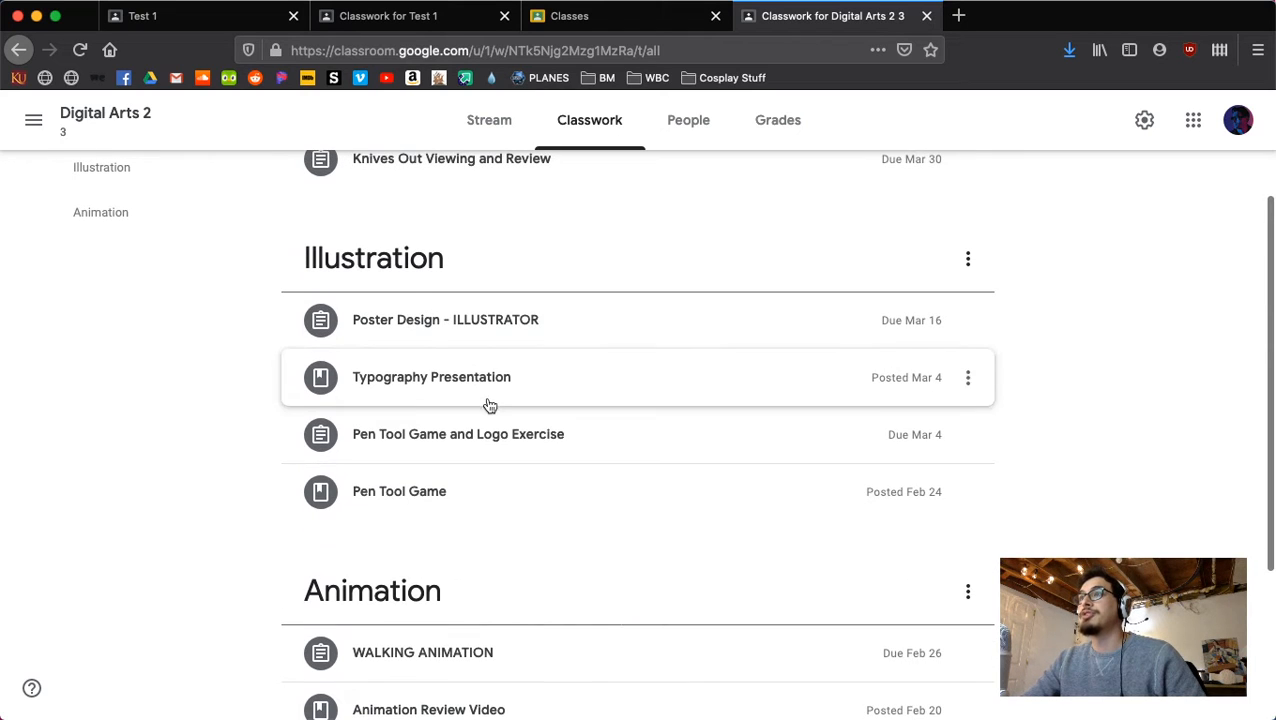
{"action": "scroll", "coordinate": [524, 404], "scroll_direction": "up", "scroll_amount": 2}
{"action": "scroll", "coordinate": [1074, 448], "scroll_direction": "down", "scroll_amount": 5}
{"action": "scroll", "coordinate": [1074, 448], "scroll_direction": "up", "scroll_amount": 3}
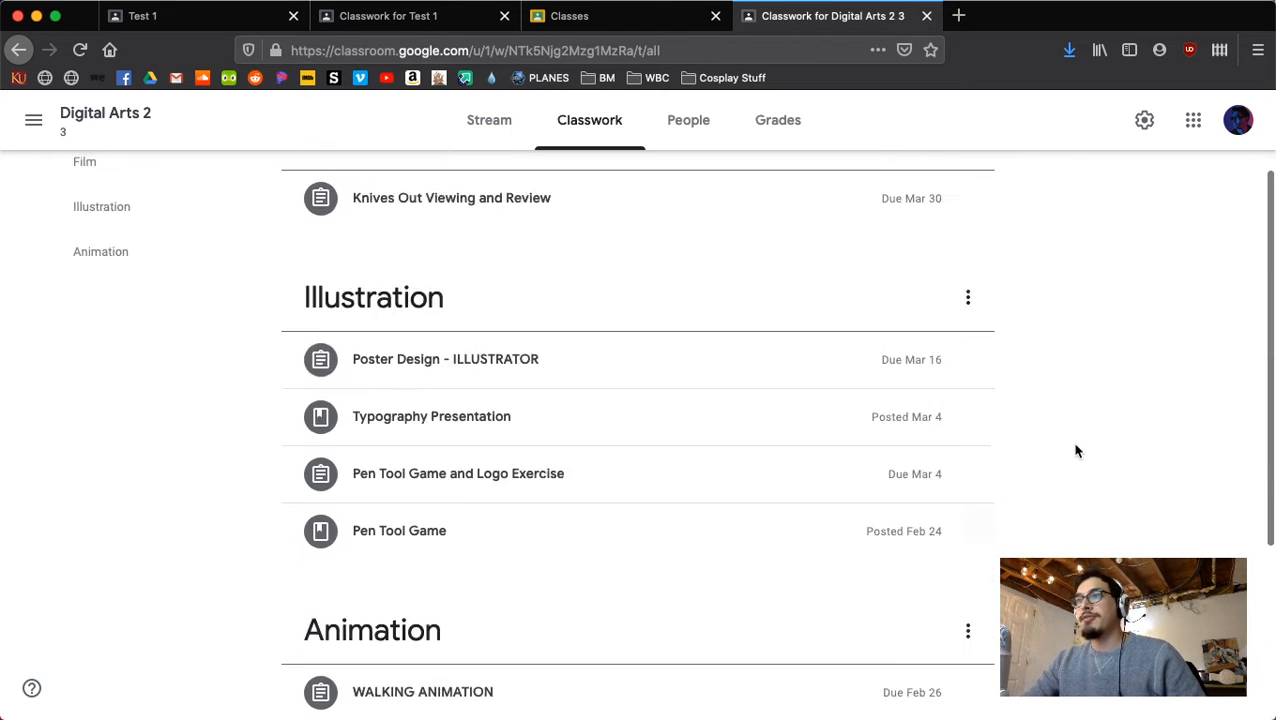
{"action": "scroll", "coordinate": [1076, 450], "scroll_direction": "down", "scroll_amount": 2}
{"action": "scroll", "coordinate": [1076, 451], "scroll_direction": "down", "scroll_amount": 2}
Open the archived classes and display the classwork of Digital Studio Arts 1, section 9.
{"action": "left_click", "coordinate": [33, 120]}
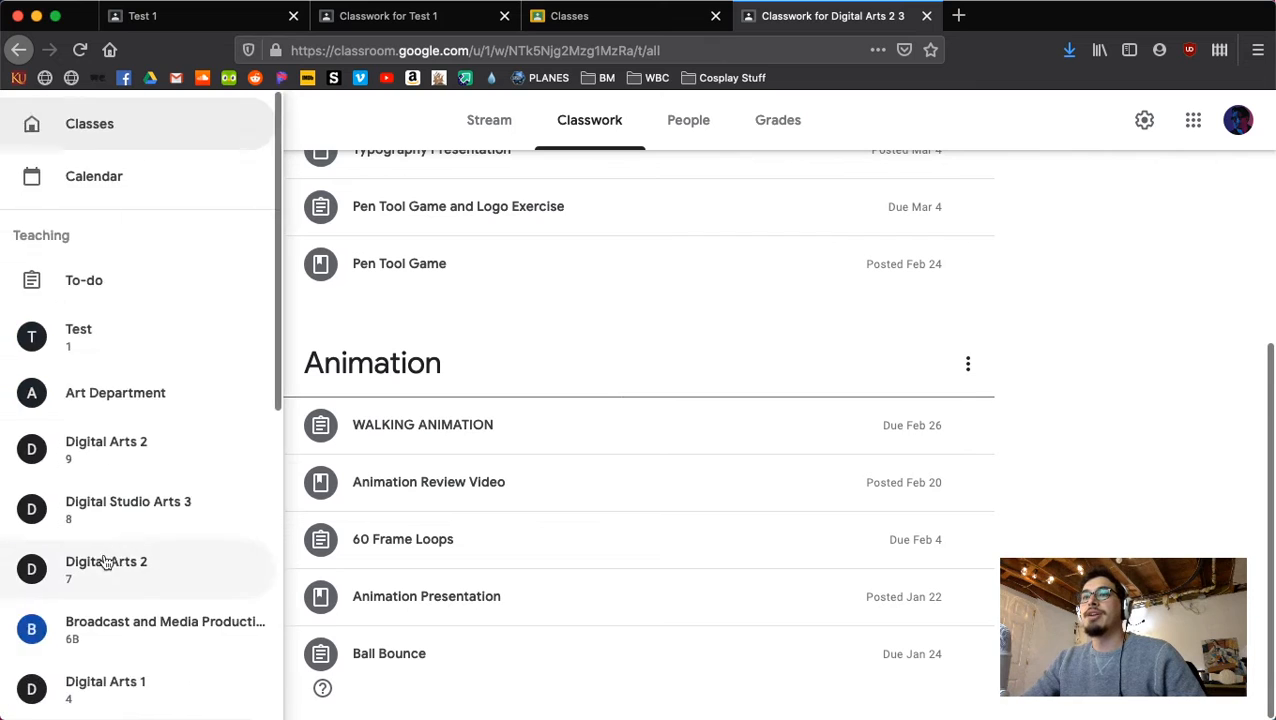
{"action": "scroll", "coordinate": [105, 561], "scroll_direction": "down", "scroll_amount": 6}
{"action": "left_click", "coordinate": [122, 633]}
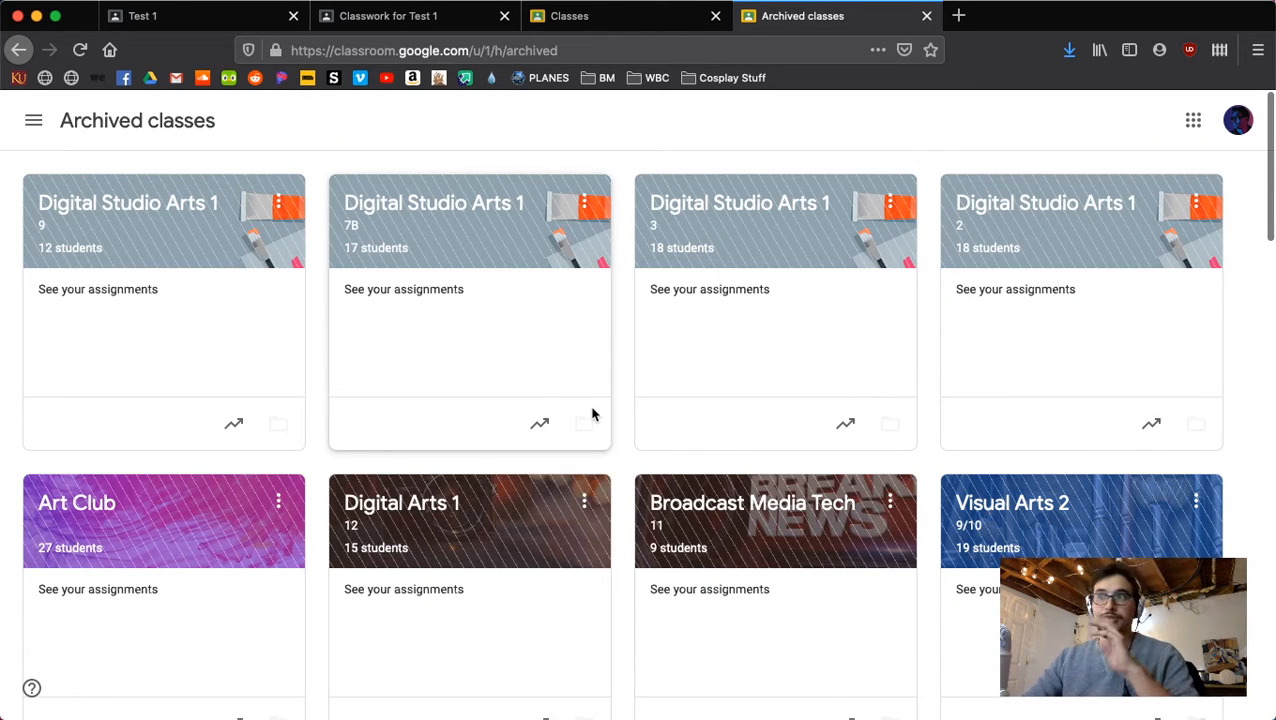
{"action": "left_click", "coordinate": [180, 208]}
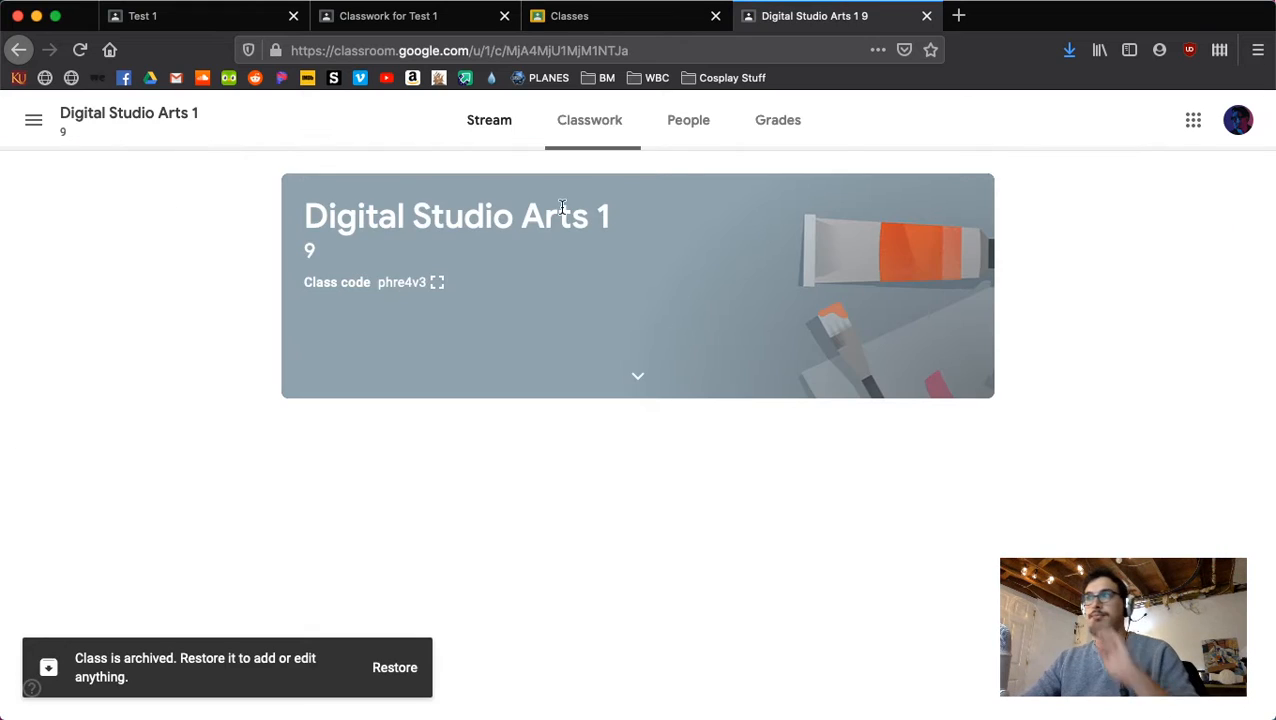
{"action": "left_click", "coordinate": [605, 132]}
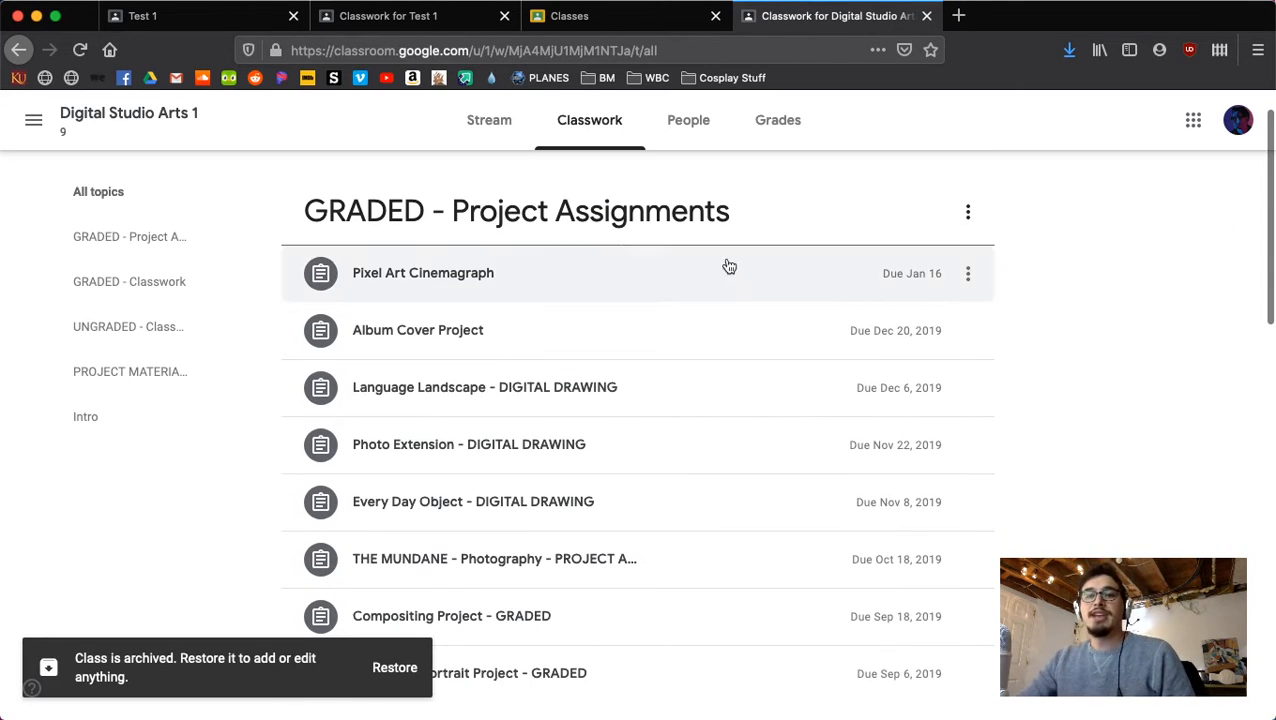
Examine how the archived class's classwork is divided into graded, ungraded, project materials and intro topics.
{"action": "scroll", "coordinate": [540, 222], "scroll_direction": "down", "scroll_amount": 3}
{"action": "scroll", "coordinate": [527, 221], "scroll_direction": "down", "scroll_amount": 5}
{"action": "scroll", "coordinate": [464, 259], "scroll_direction": "up", "scroll_amount": 1}
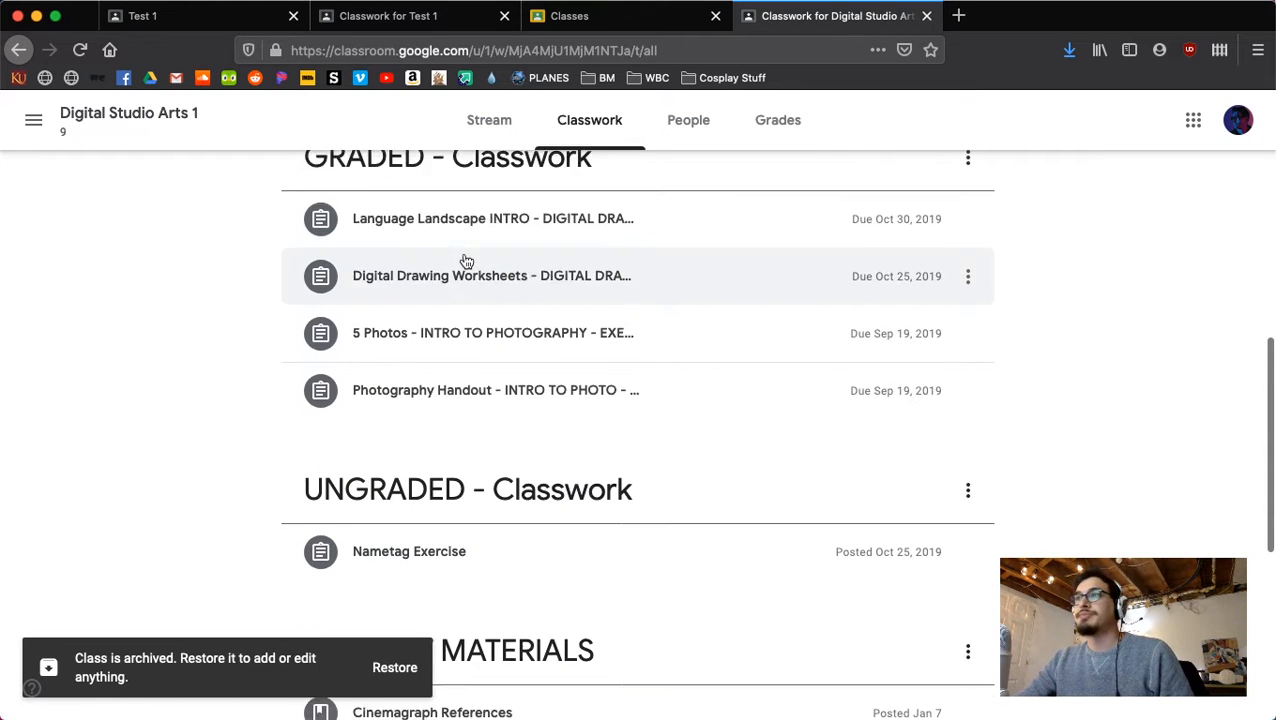
{"action": "scroll", "coordinate": [450, 450], "scroll_direction": "down", "scroll_amount": 5}
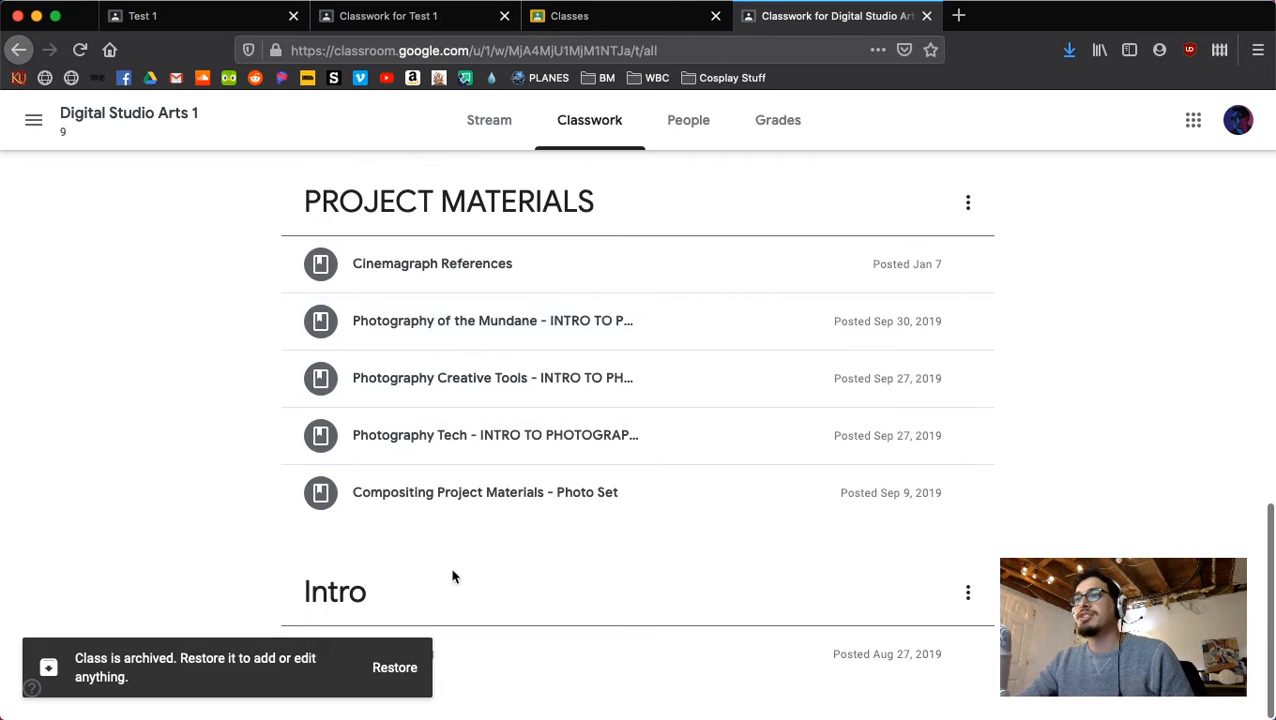
{"action": "scroll", "coordinate": [605, 314], "scroll_direction": "up", "scroll_amount": 7}
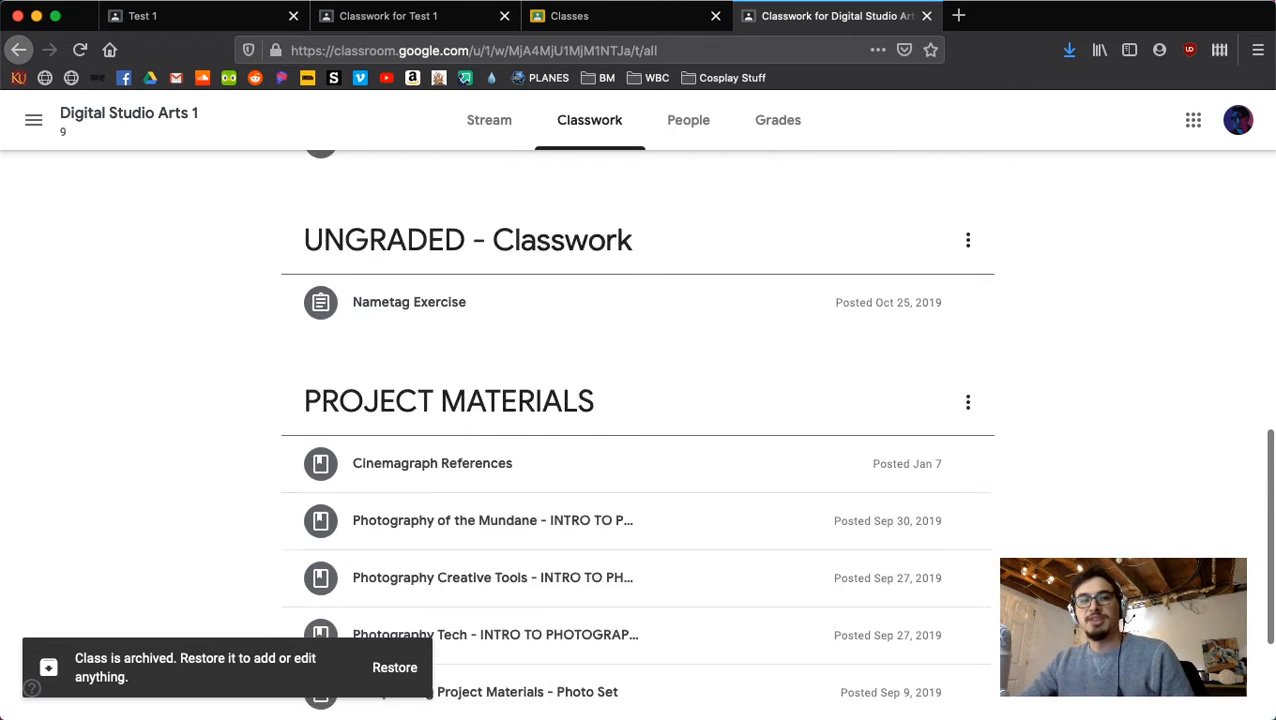
{"action": "scroll", "coordinate": [594, 396], "scroll_direction": "up", "scroll_amount": 4}
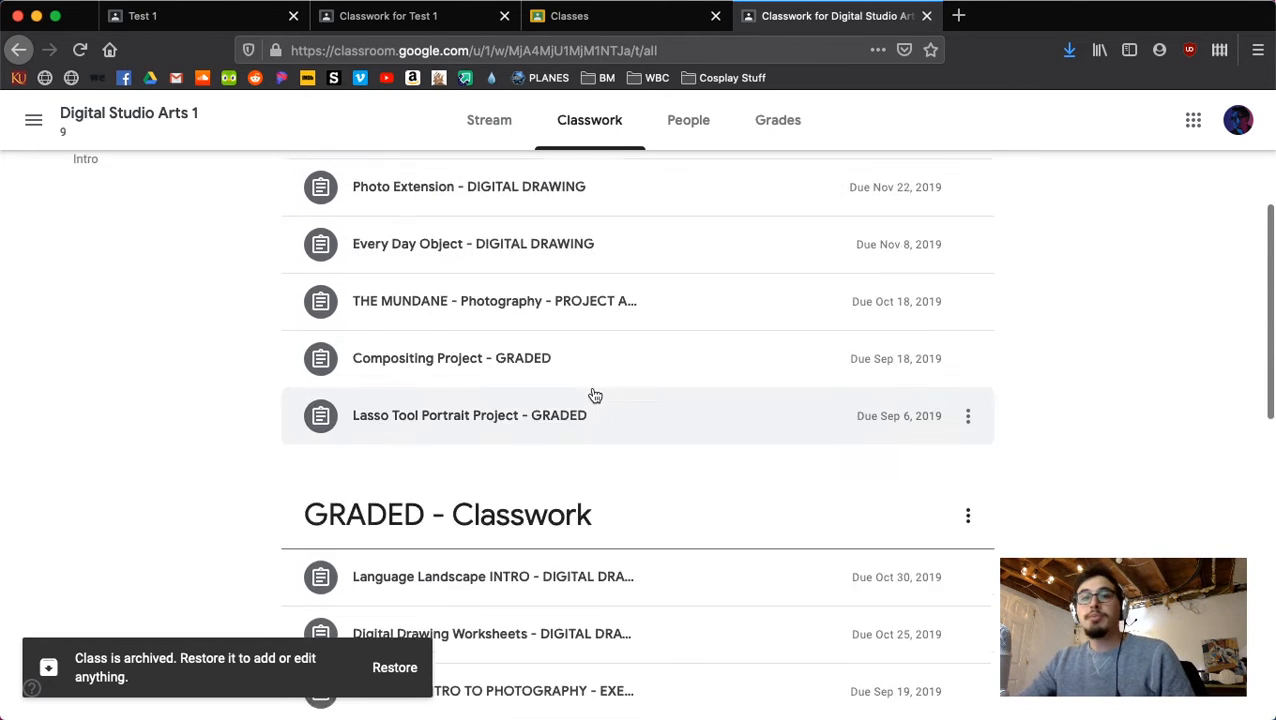
{"action": "scroll", "coordinate": [596, 395], "scroll_direction": "down", "scroll_amount": 1}
{"action": "scroll", "coordinate": [596, 395], "scroll_direction": "up", "scroll_amount": 1}
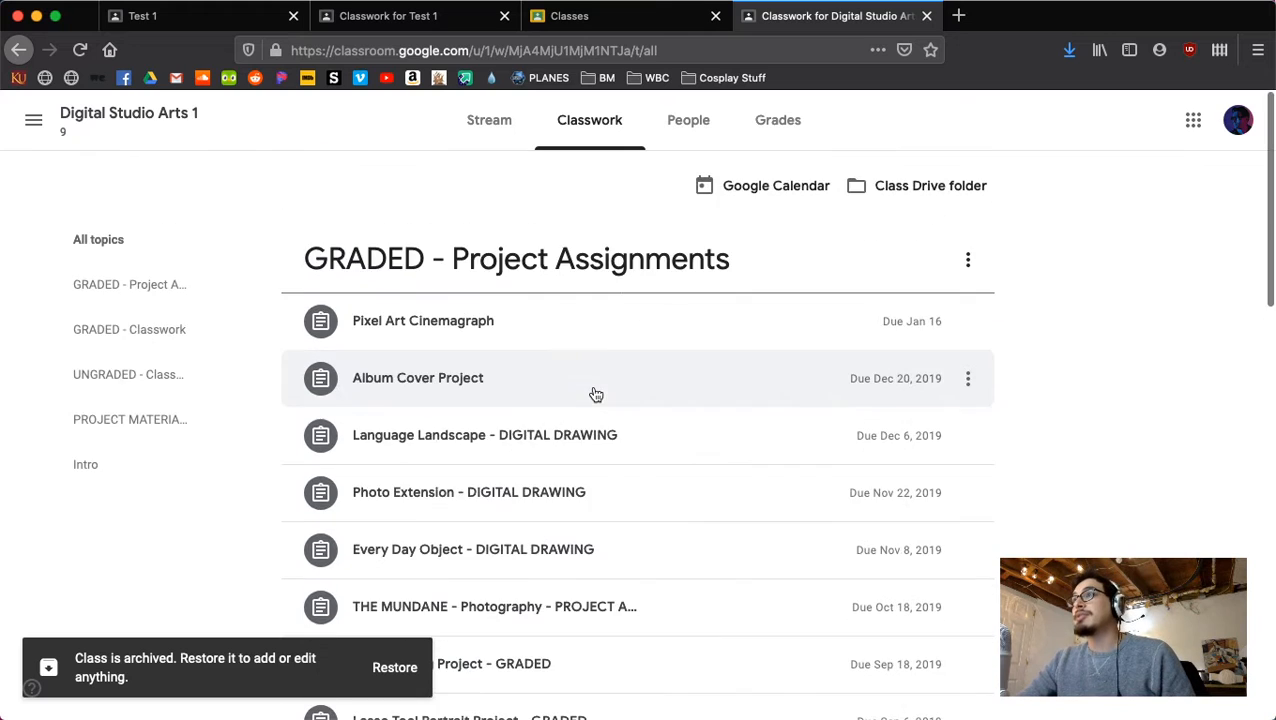
{"action": "scroll", "coordinate": [596, 395], "scroll_direction": "down", "scroll_amount": 11}
{"action": "scroll", "coordinate": [594, 393], "scroll_direction": "up", "scroll_amount": 5}
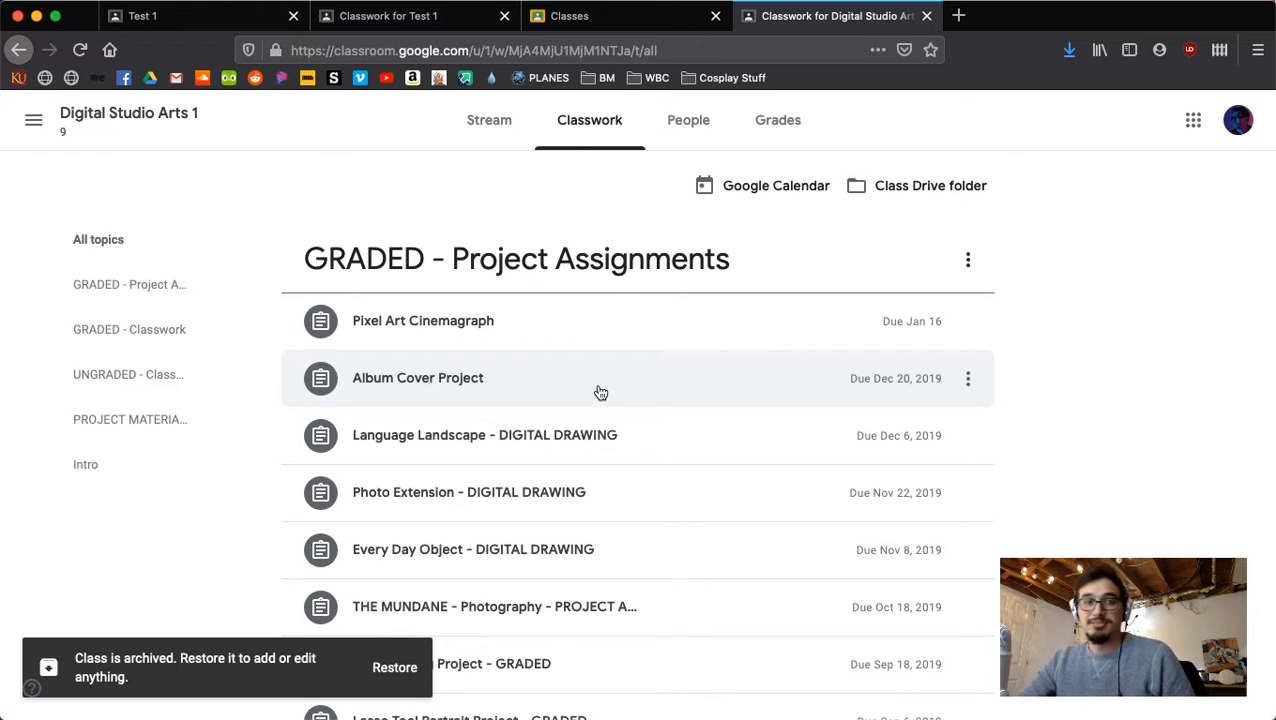
Close the archived class and open the Broadcast and Media Production 6B classwork from the teacher account.
{"action": "left_click", "coordinate": [927, 17]}
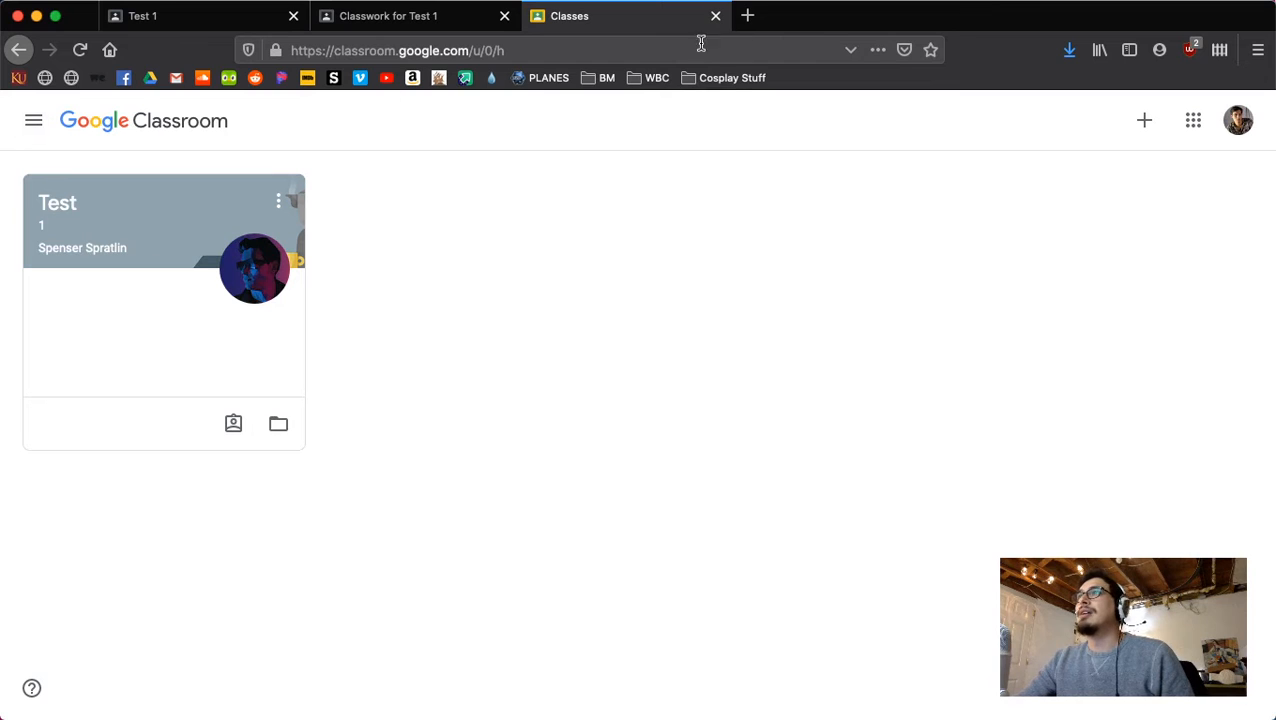
{"action": "left_click", "coordinate": [1238, 120]}
{"action": "left_click", "coordinate": [1020, 336]}
{"action": "left_click", "coordinate": [716, 18]}
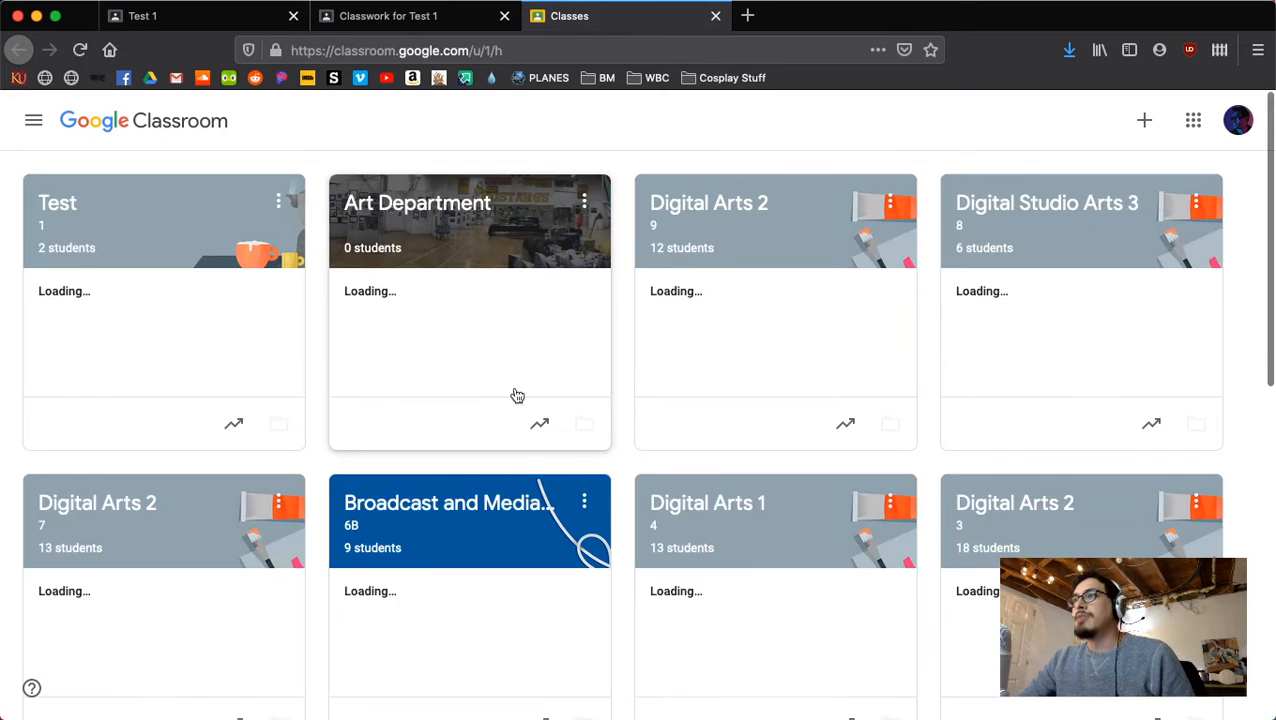
{"action": "left_click", "coordinate": [390, 522]}
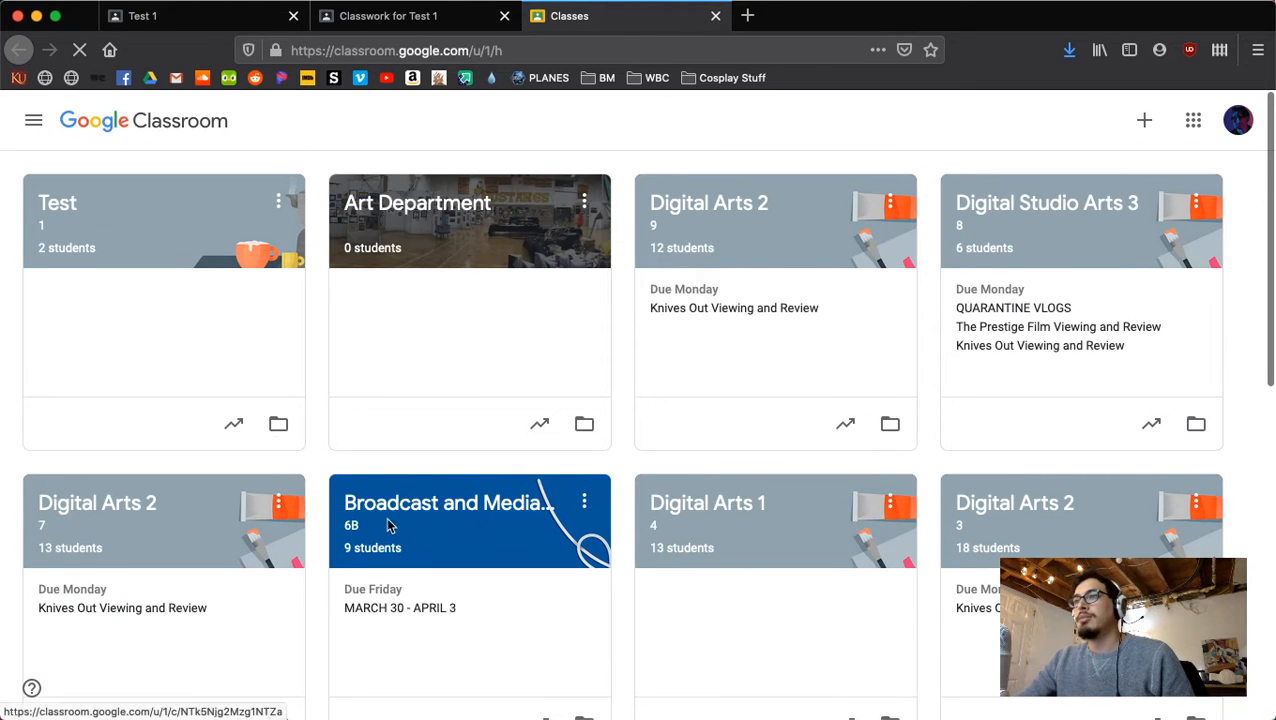
{"action": "left_click", "coordinate": [596, 128]}
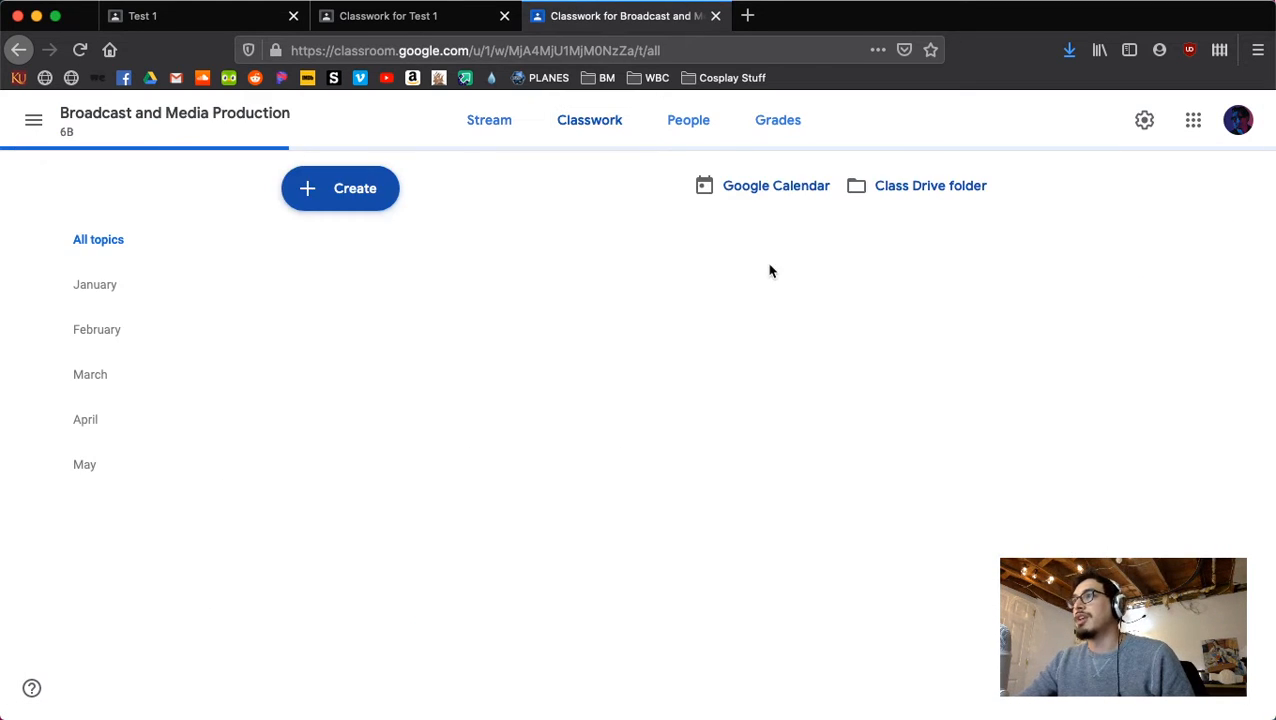
Review the monthly topics and weekly assignments in the Broadcast and Media Production classwork, and close that class's tab.
{"action": "scroll", "coordinate": [1100, 328], "scroll_direction": "down", "scroll_amount": 2}
{"action": "scroll", "coordinate": [1107, 325], "scroll_direction": "down", "scroll_amount": 10}
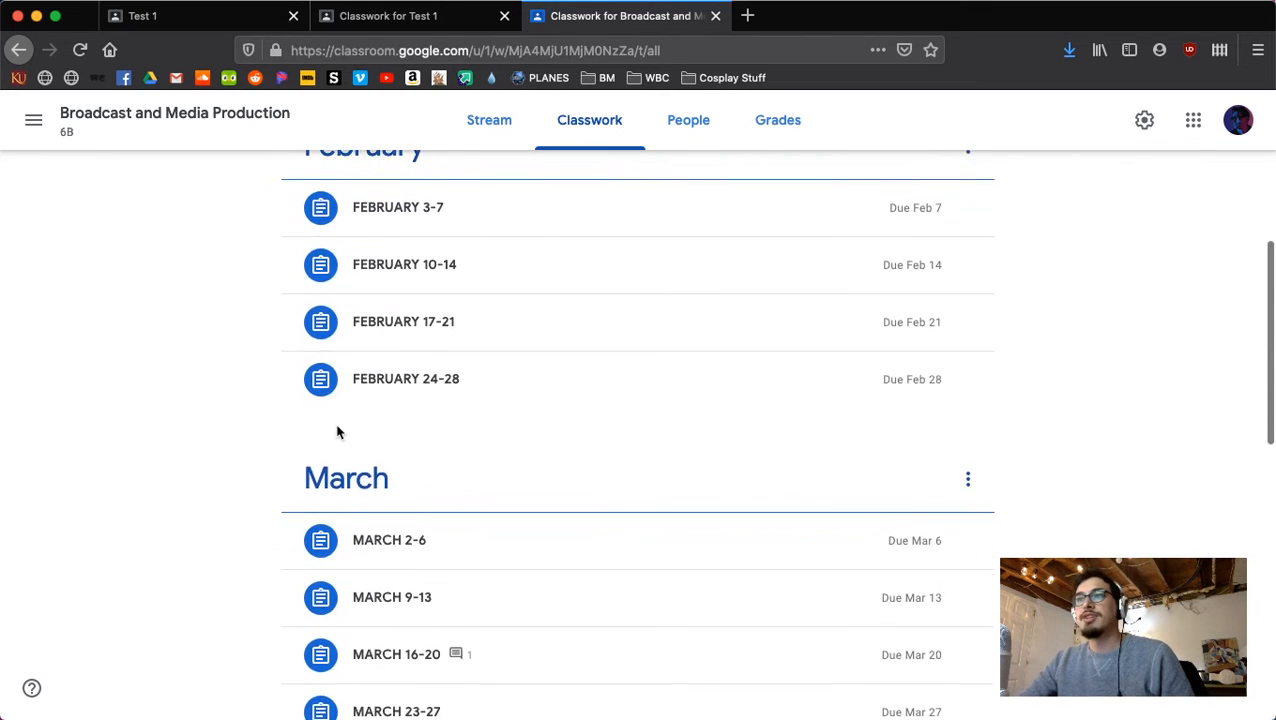
{"action": "scroll", "coordinate": [287, 399], "scroll_direction": "up", "scroll_amount": 3}
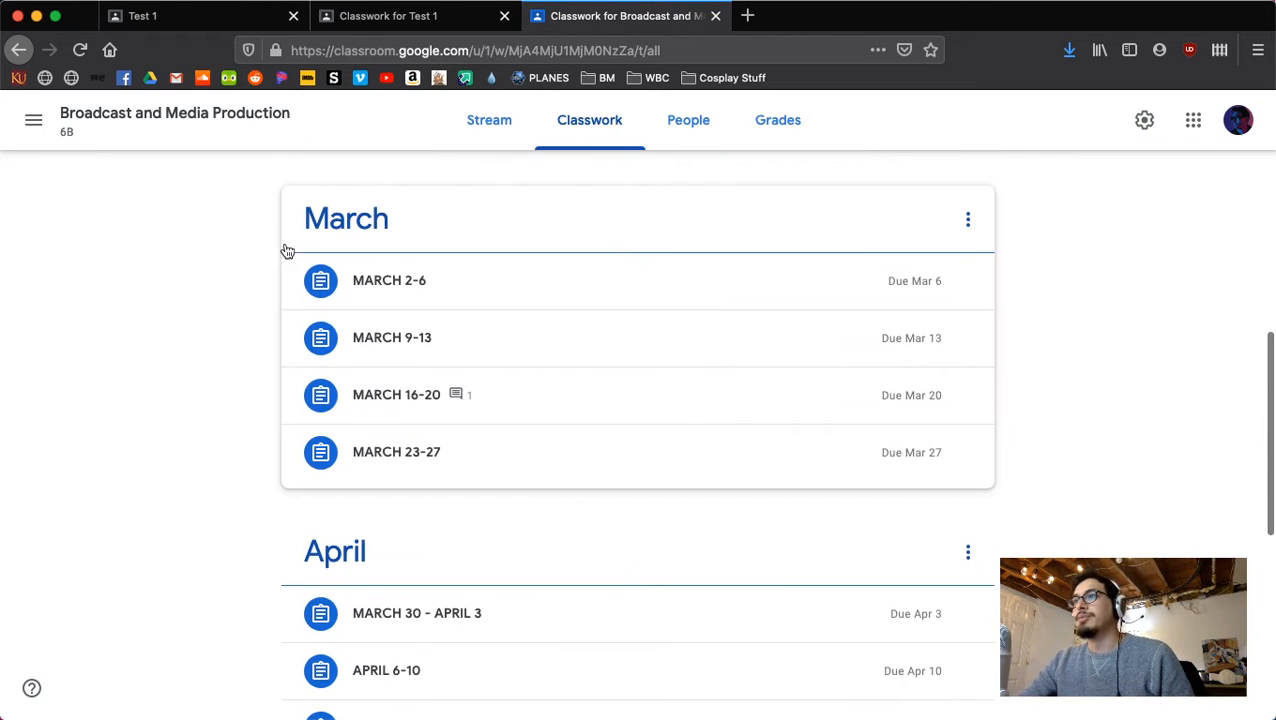
{"action": "scroll", "coordinate": [300, 250], "scroll_direction": "down", "scroll_amount": 2}
{"action": "scroll", "coordinate": [265, 401], "scroll_direction": "down", "scroll_amount": 5}
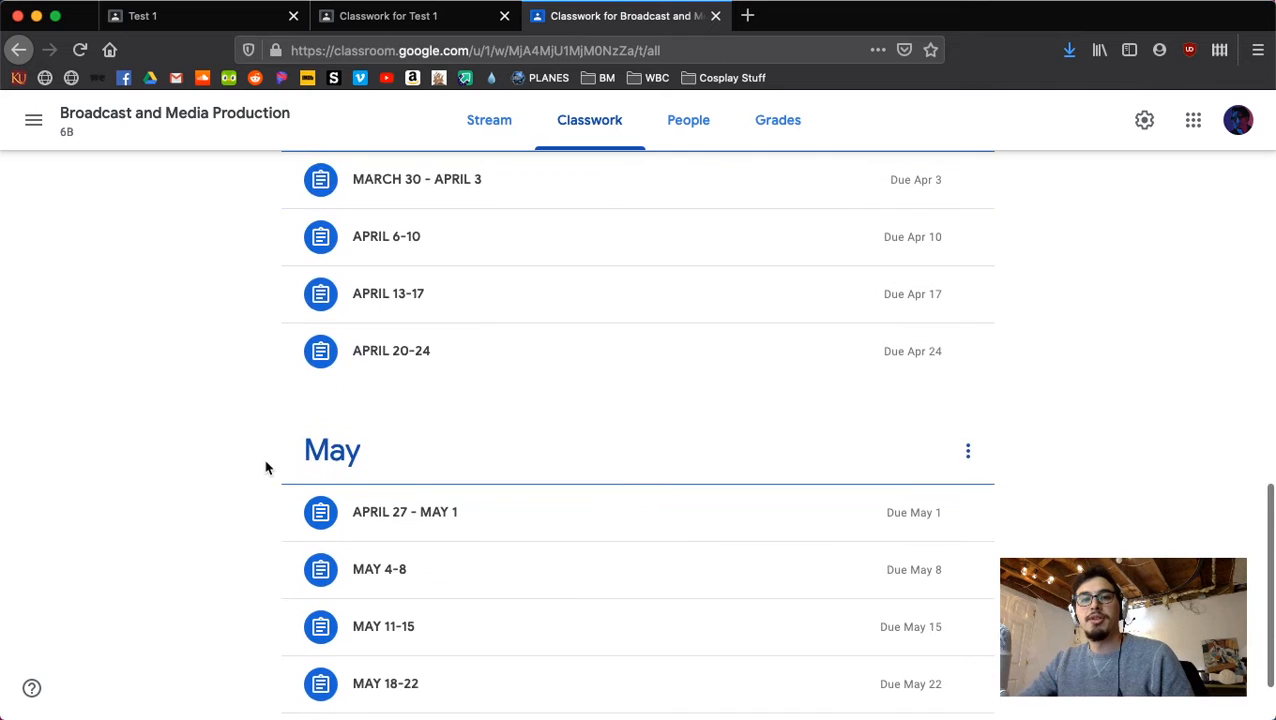
{"action": "scroll", "coordinate": [265, 464], "scroll_direction": "up", "scroll_amount": 5}
{"action": "scroll", "coordinate": [265, 467], "scroll_direction": "up", "scroll_amount": 10}
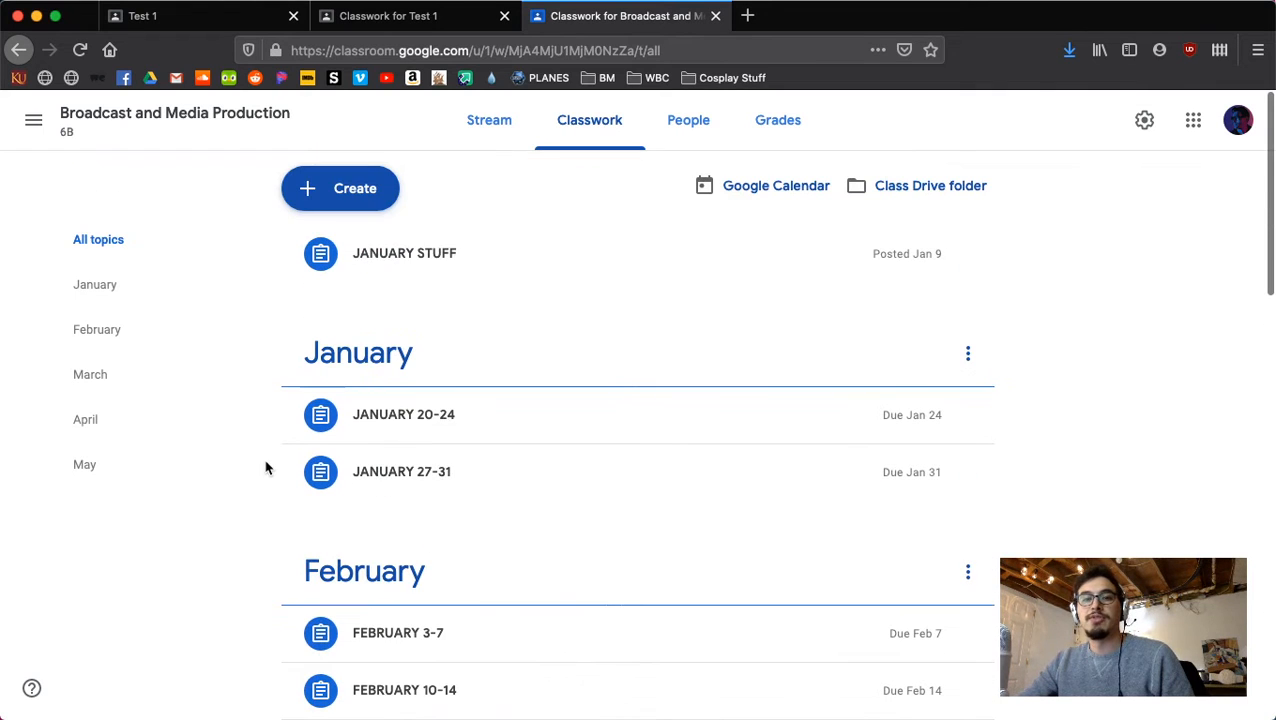
{"action": "left_click", "coordinate": [715, 16]}
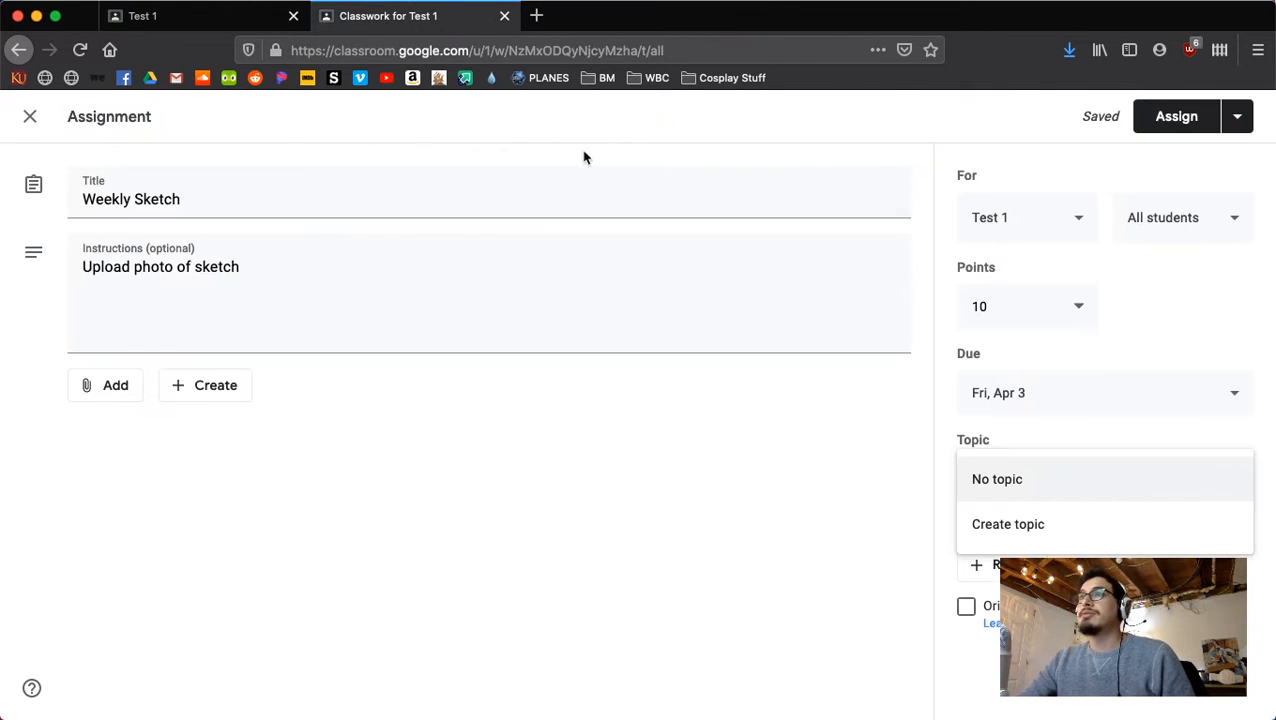
Create the topic Test for the Weekly Sketch assignment and start a new rubric from scratch.
{"action": "left_click", "coordinate": [1052, 520]}
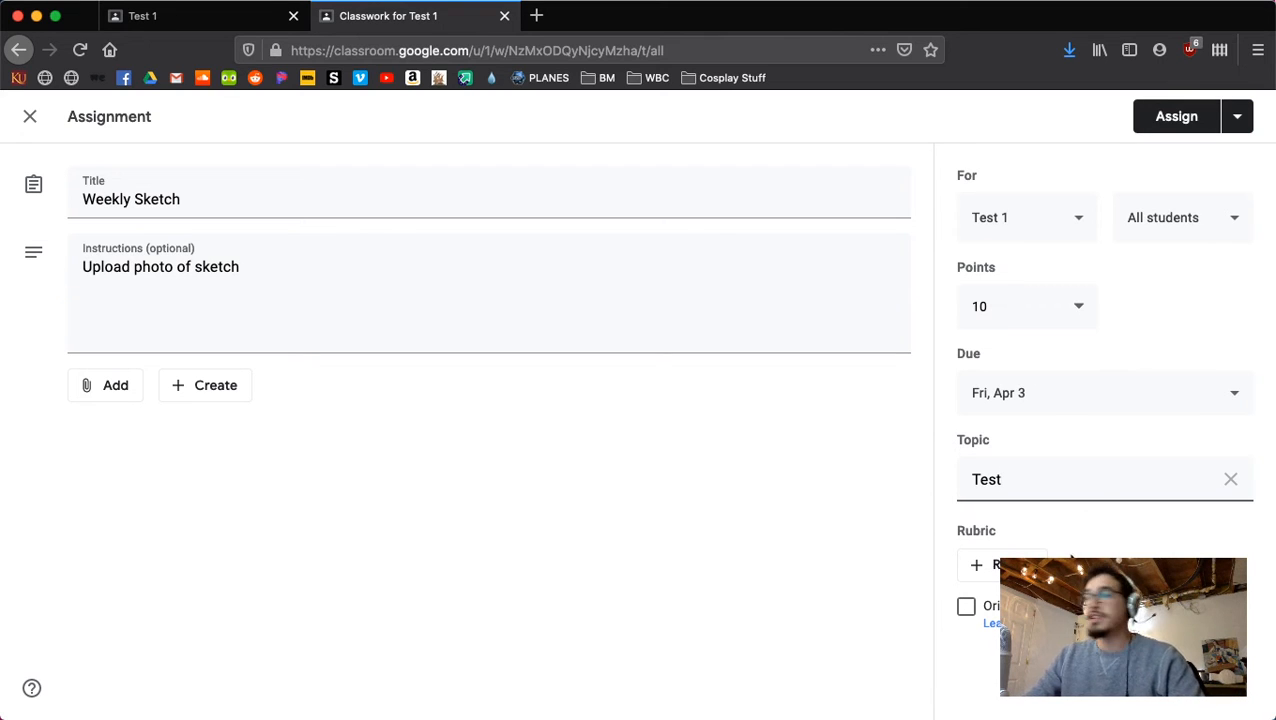
{"action": "left_click", "coordinate": [1010, 565]}
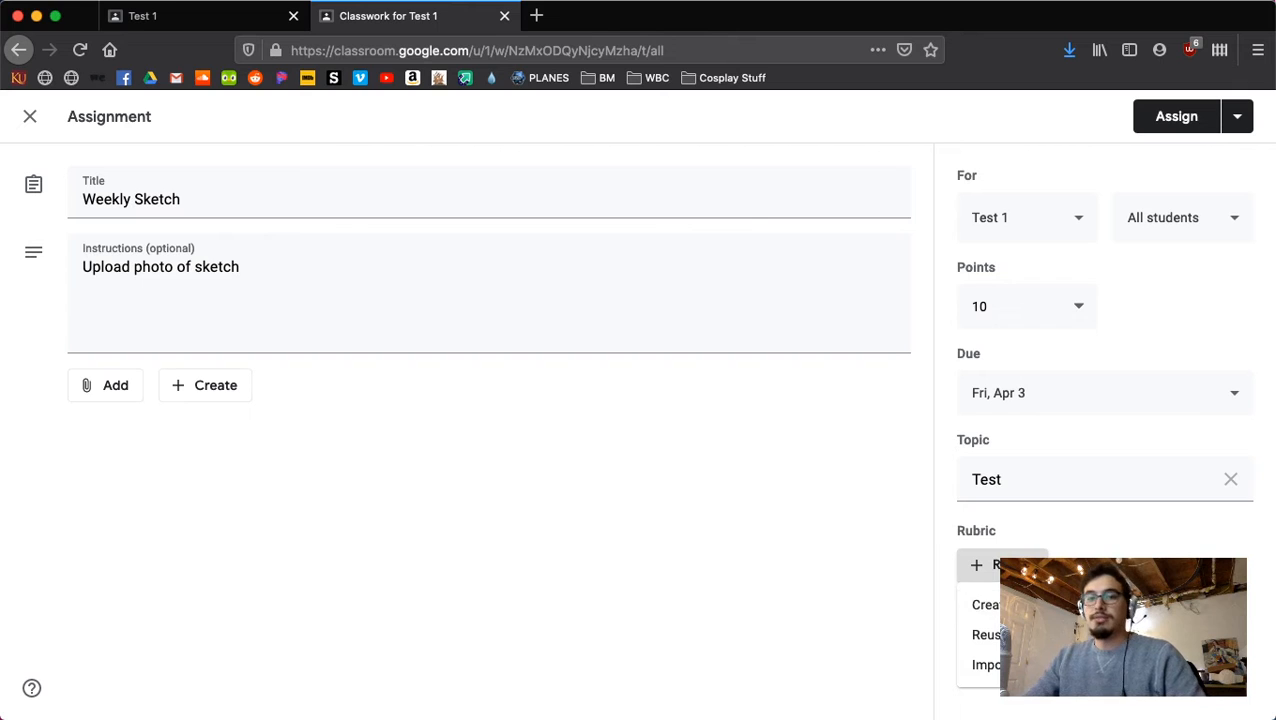
{"action": "left_click", "coordinate": [1080, 620]}
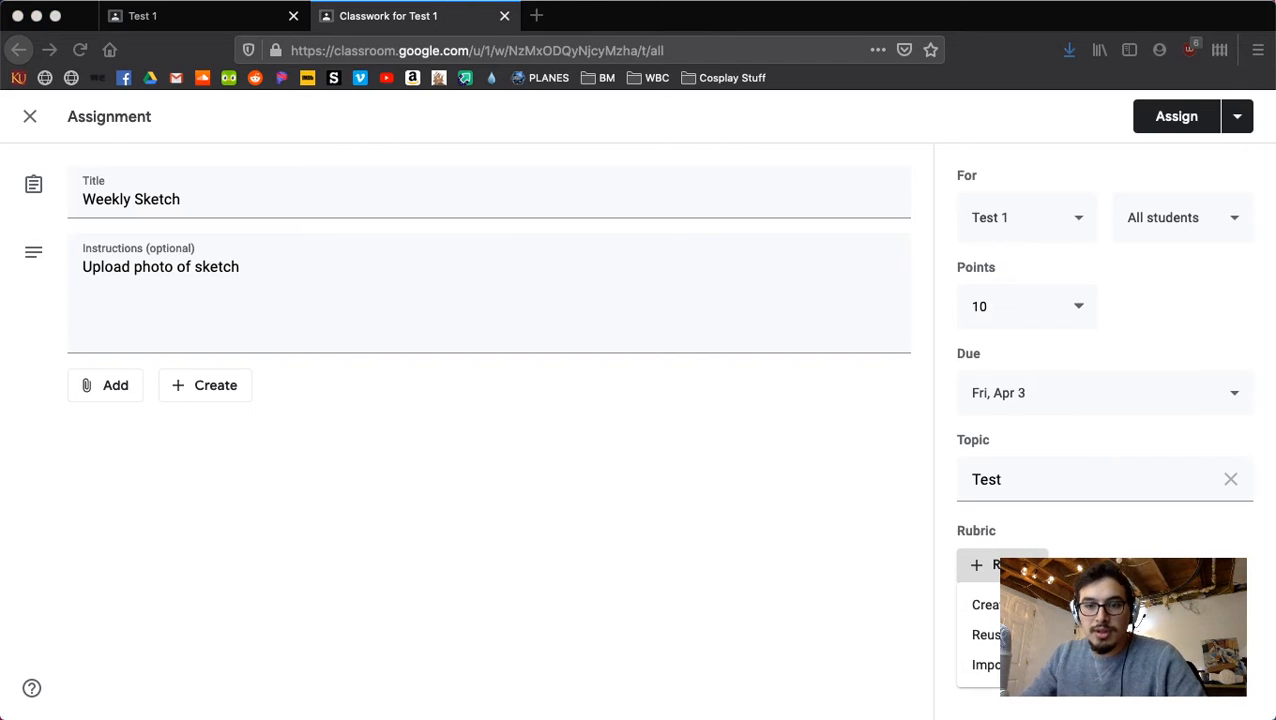
{"action": "left_click_drag", "start_coordinate": [1080, 620], "coordinate": [100, 630]}
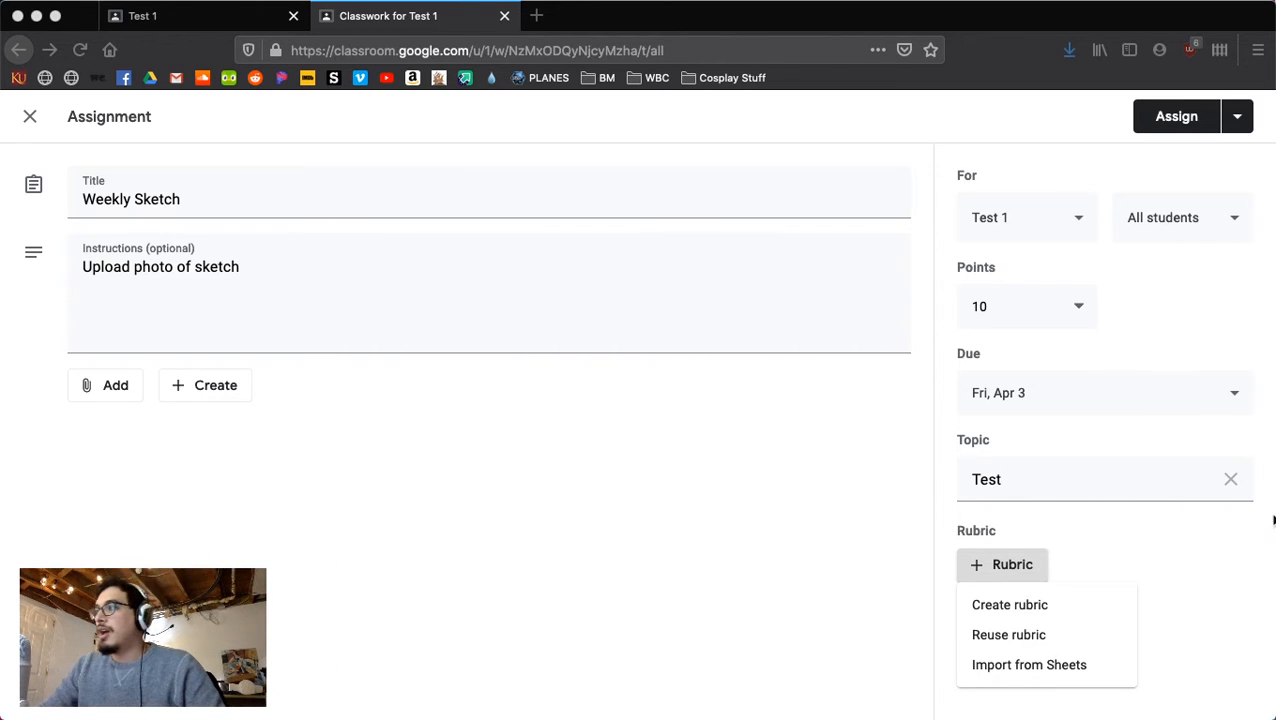
{"action": "left_click", "coordinate": [1097, 629]}
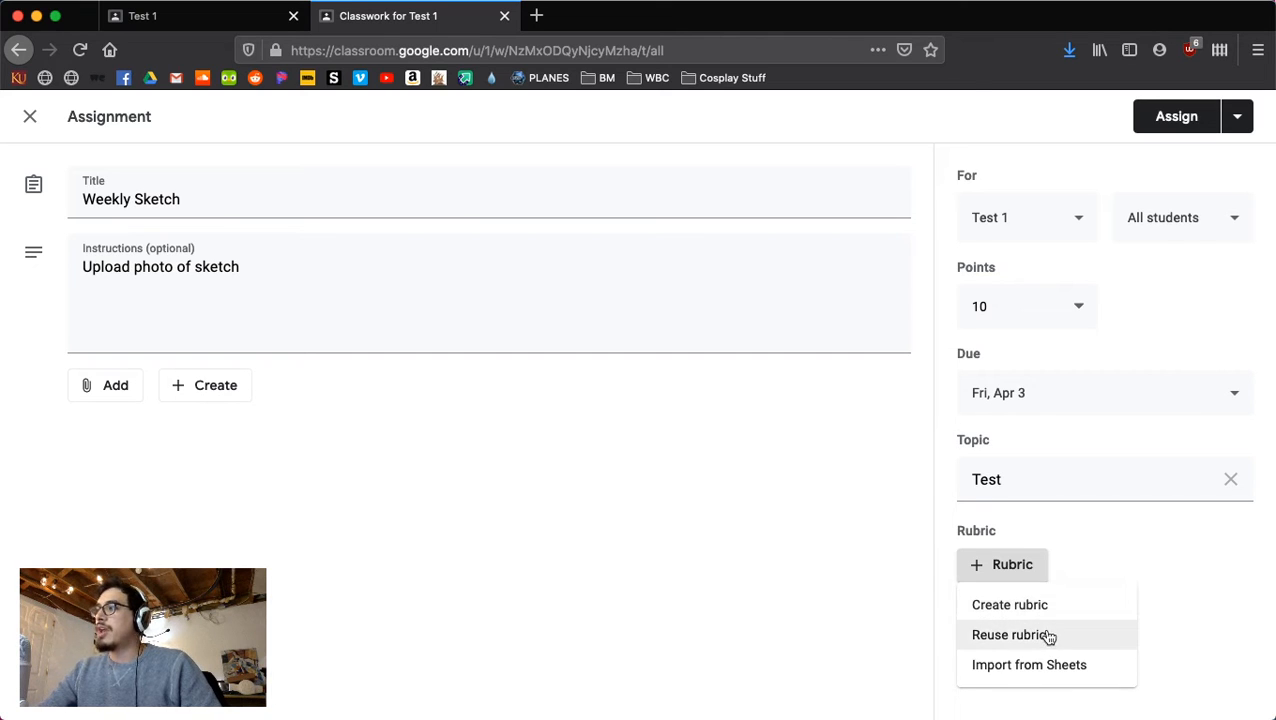
{"action": "left_click", "coordinate": [1078, 612]}
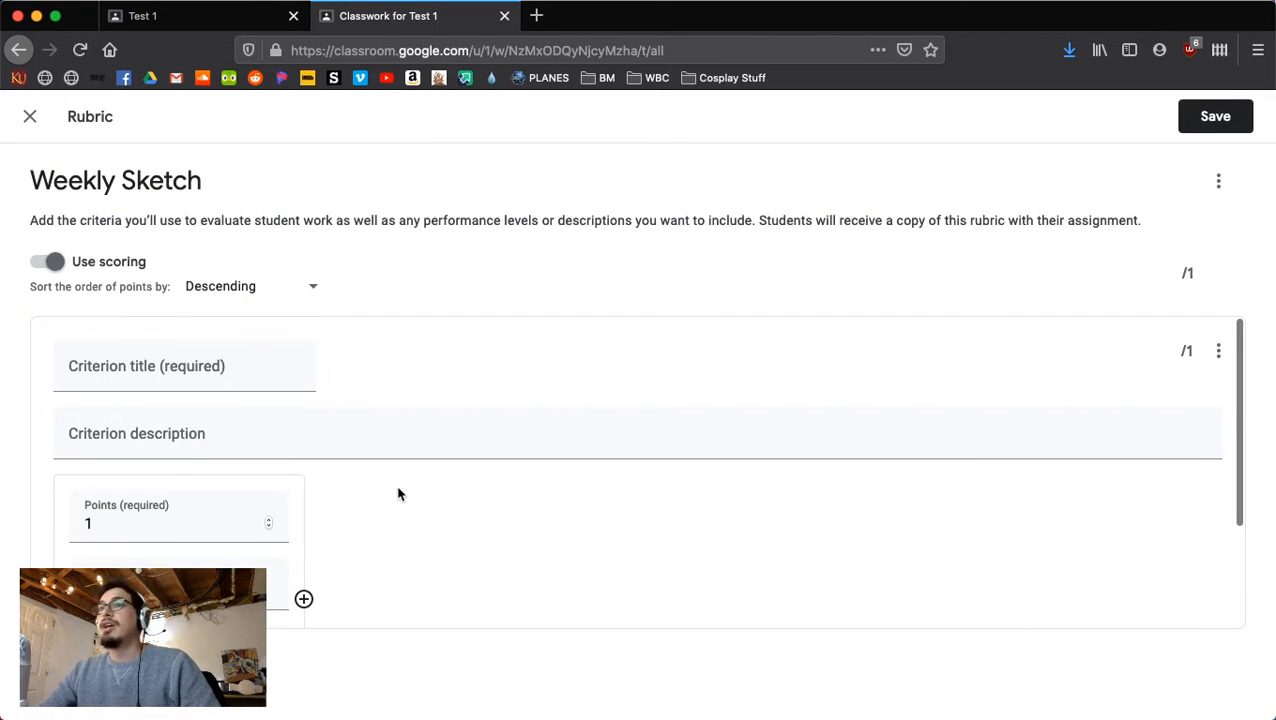
Title the rubric's first criterion "crit 1" and describe it as "How well you do things".
{"action": "scroll", "coordinate": [401, 485], "scroll_direction": "up", "scroll_amount": 3}
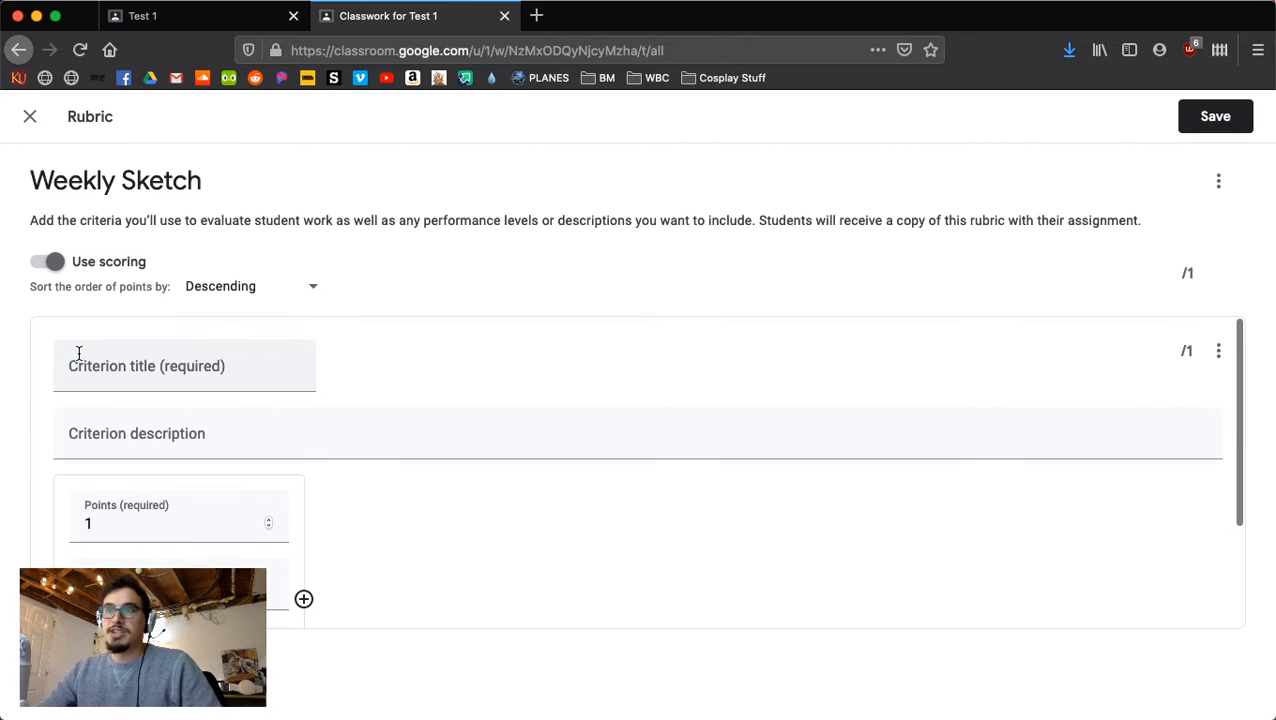
{"action": "left_click", "coordinate": [135, 367]}
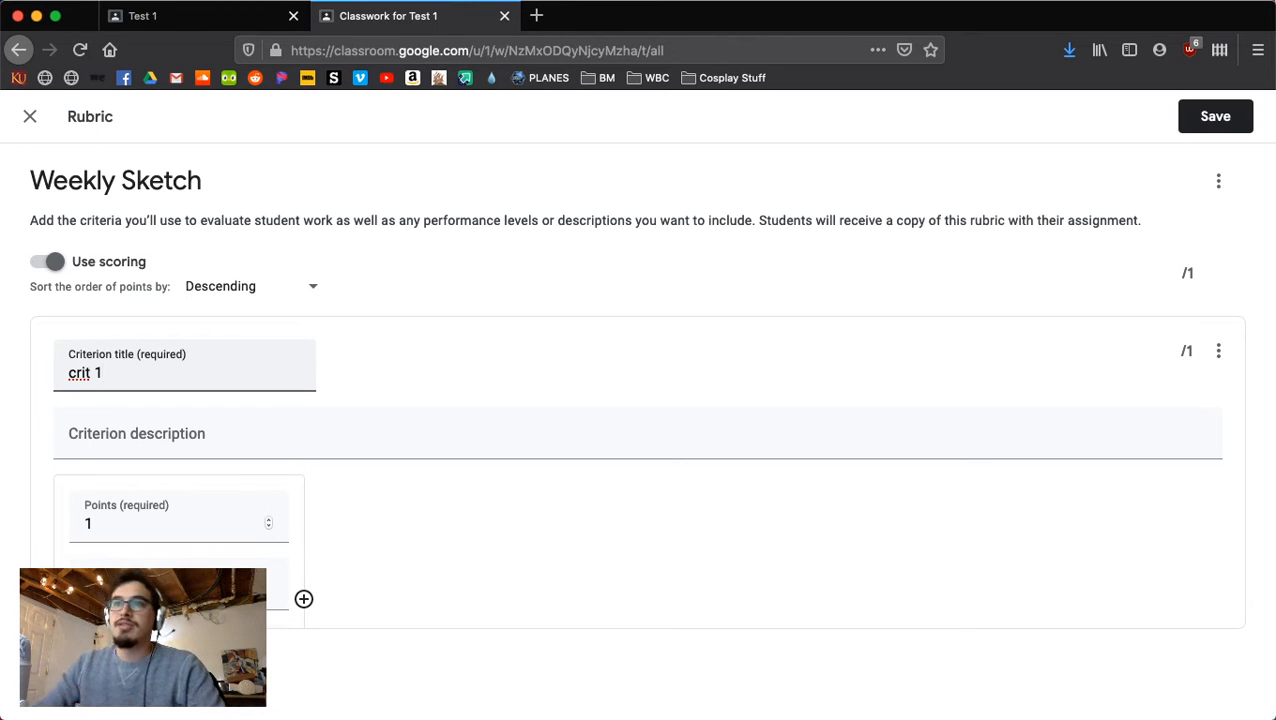
{"action": "left_click", "coordinate": [192, 421]}
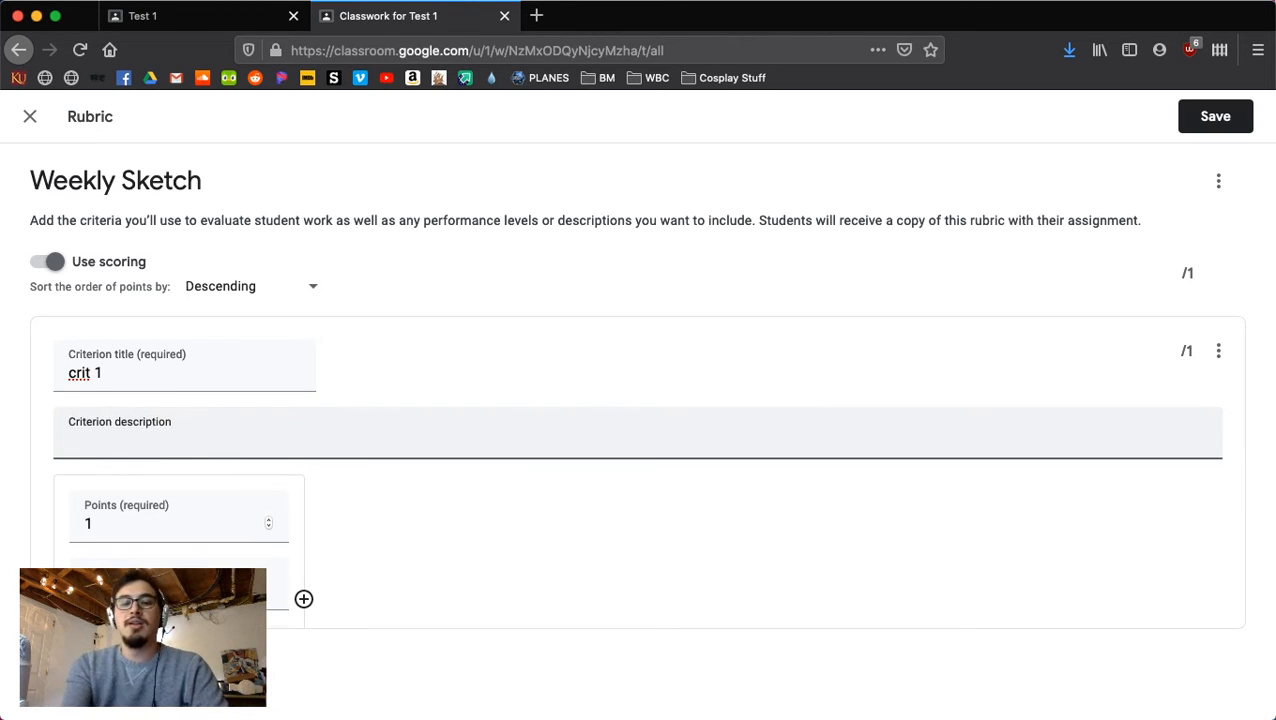
{"action": "type", "text": "How well you do things"}
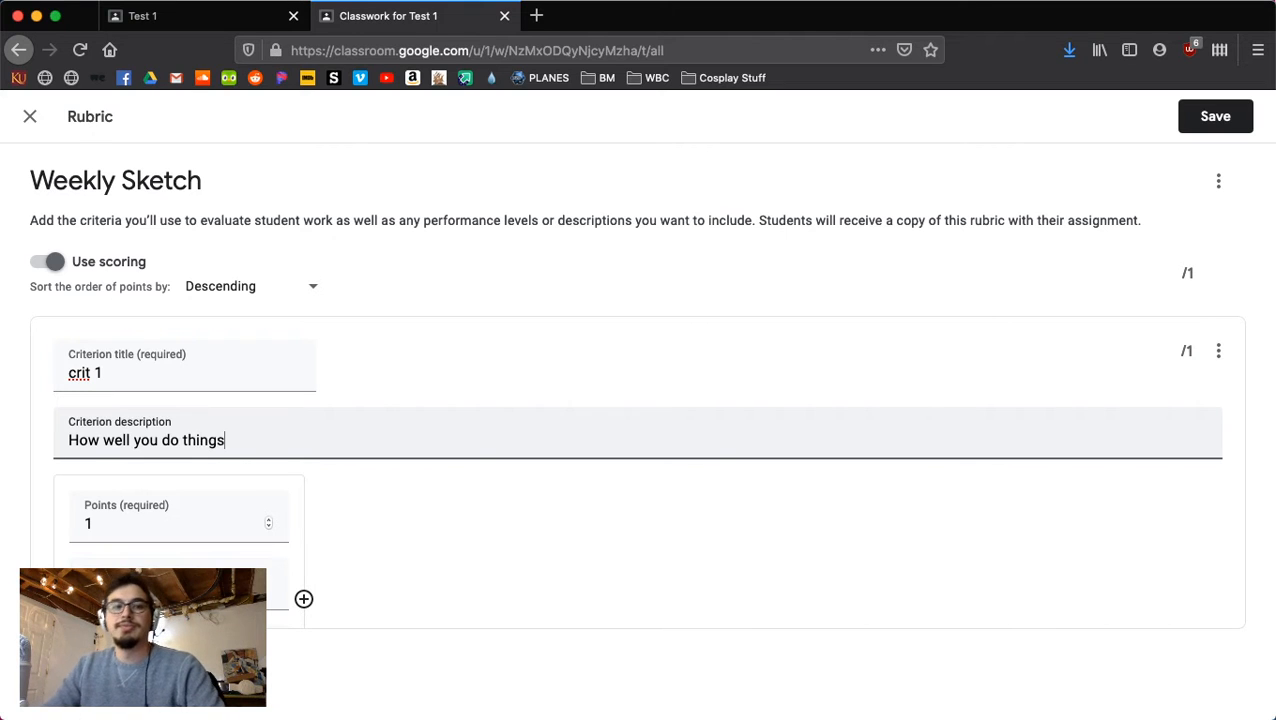
Set the criterion's first performance level to 10 points with the title "great".
{"action": "scroll", "coordinate": [114, 430], "scroll_direction": "down", "scroll_amount": 3}
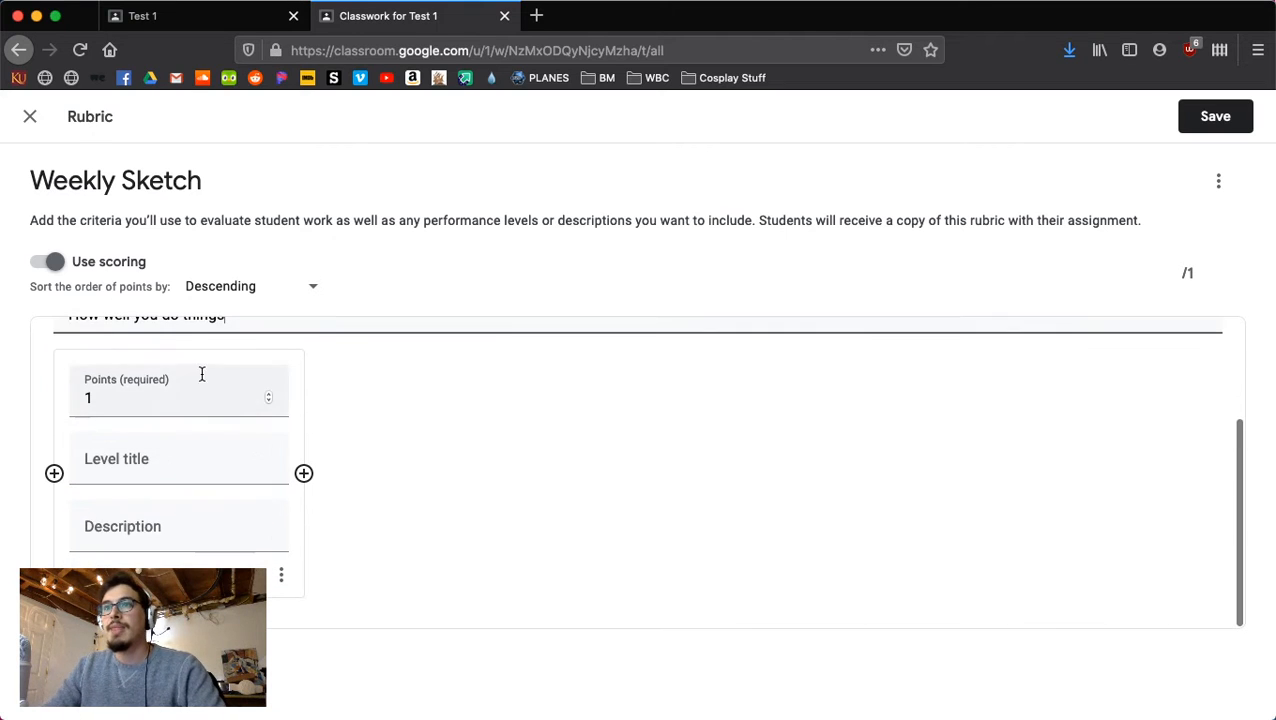
{"action": "left_click_drag", "start_coordinate": [88, 401], "coordinate": [115, 397]}
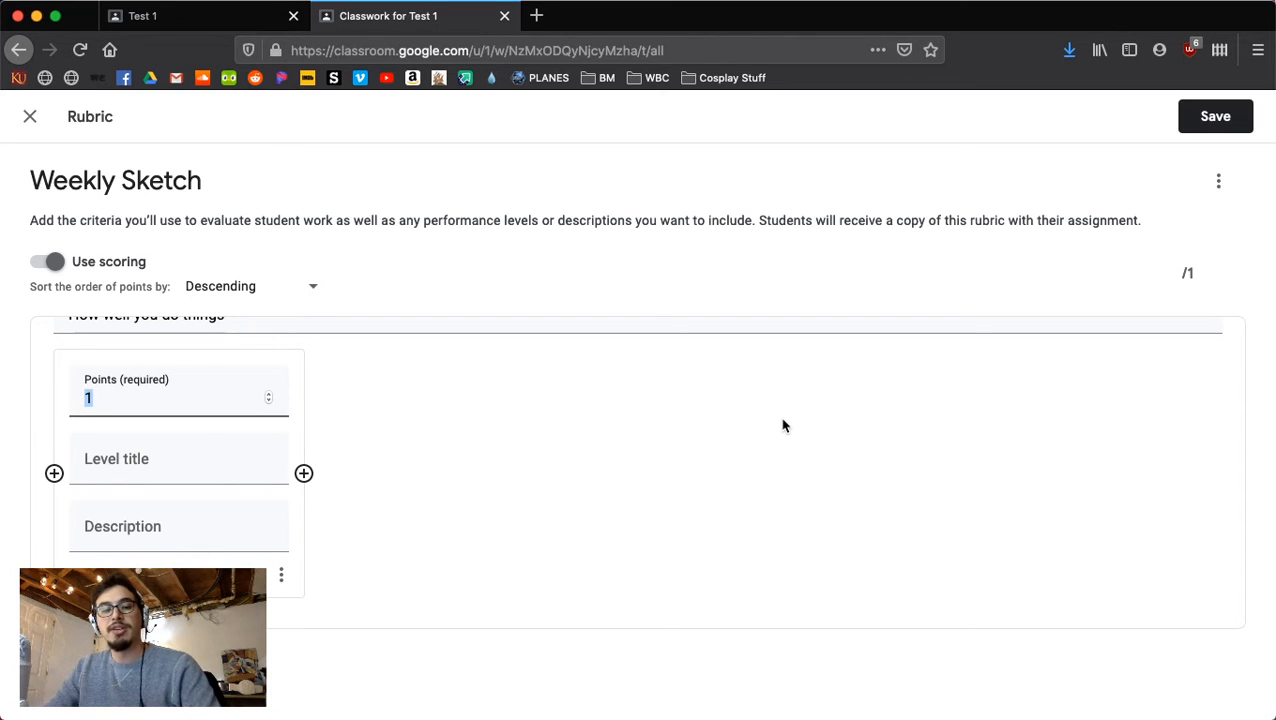
{"action": "type", "text": "0"}
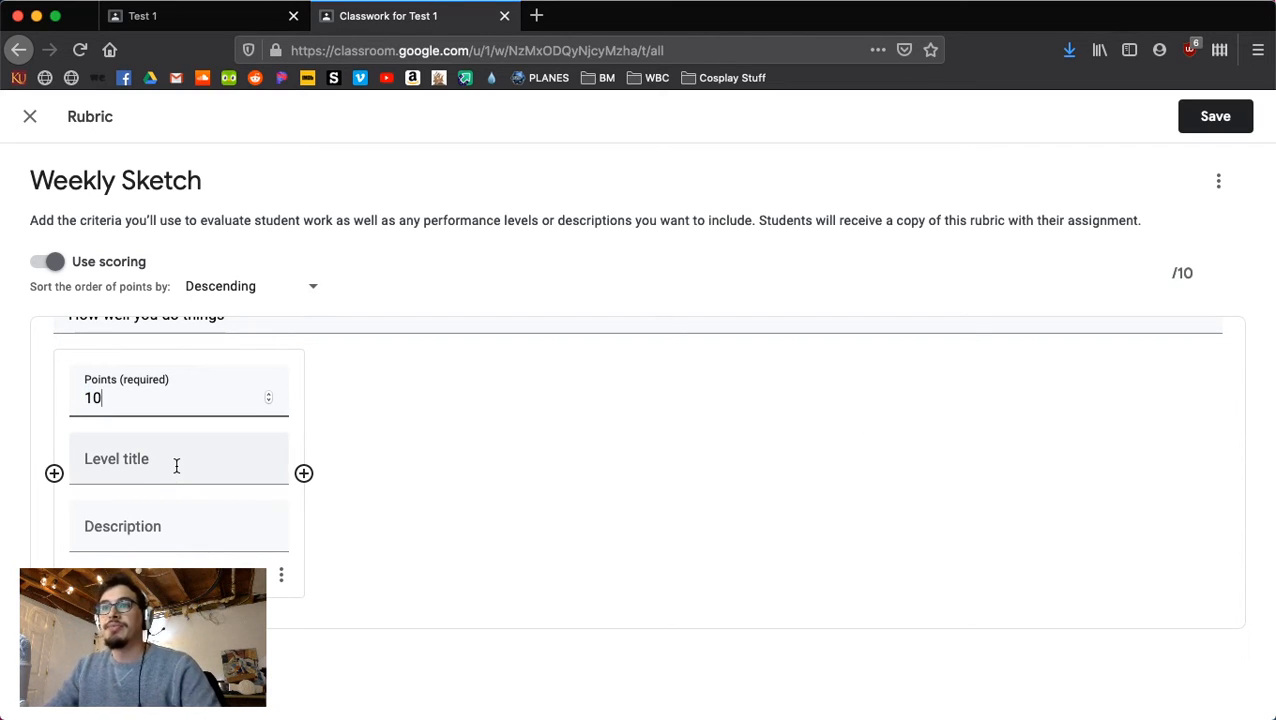
{"action": "left_click", "coordinate": [176, 466]}
{"action": "type", "text": "great"}
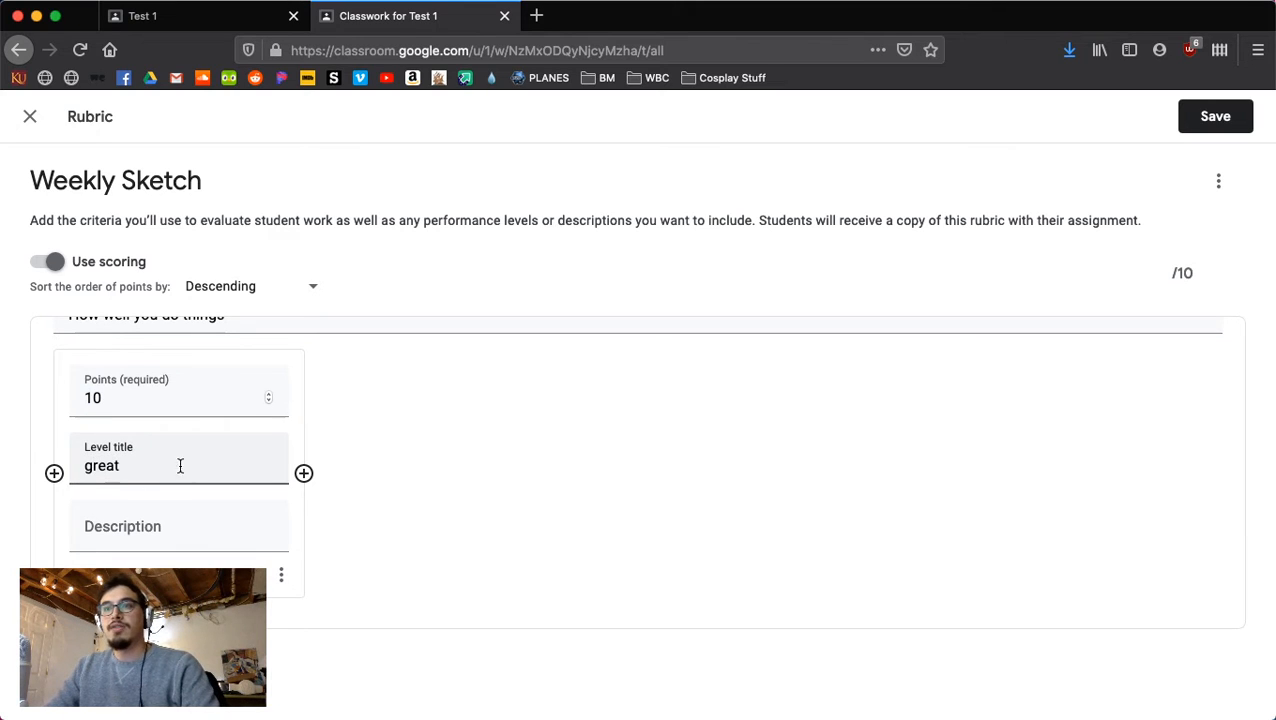
Add two lower performance levels to the criterion: 8 points titled "Good" and 6 points titled "ok".
{"action": "left_click", "coordinate": [304, 473]}
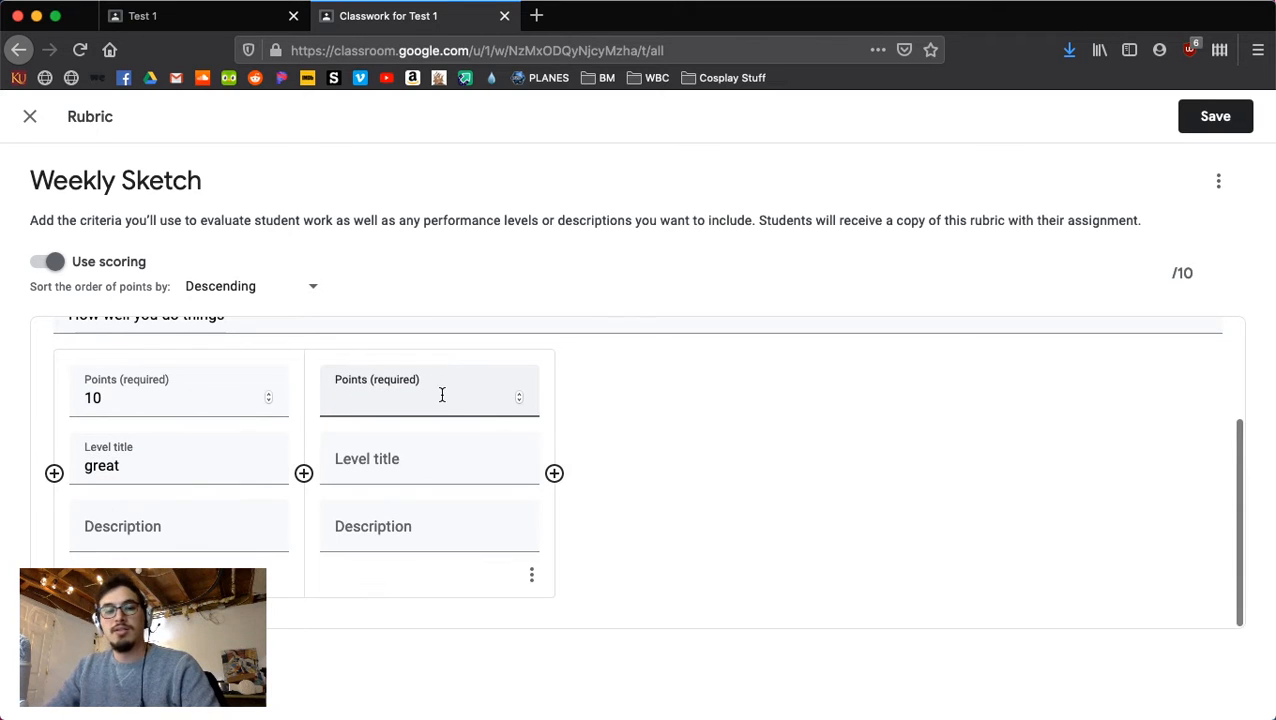
{"action": "type", "text": "8"}
{"action": "left_click", "coordinate": [448, 459]}
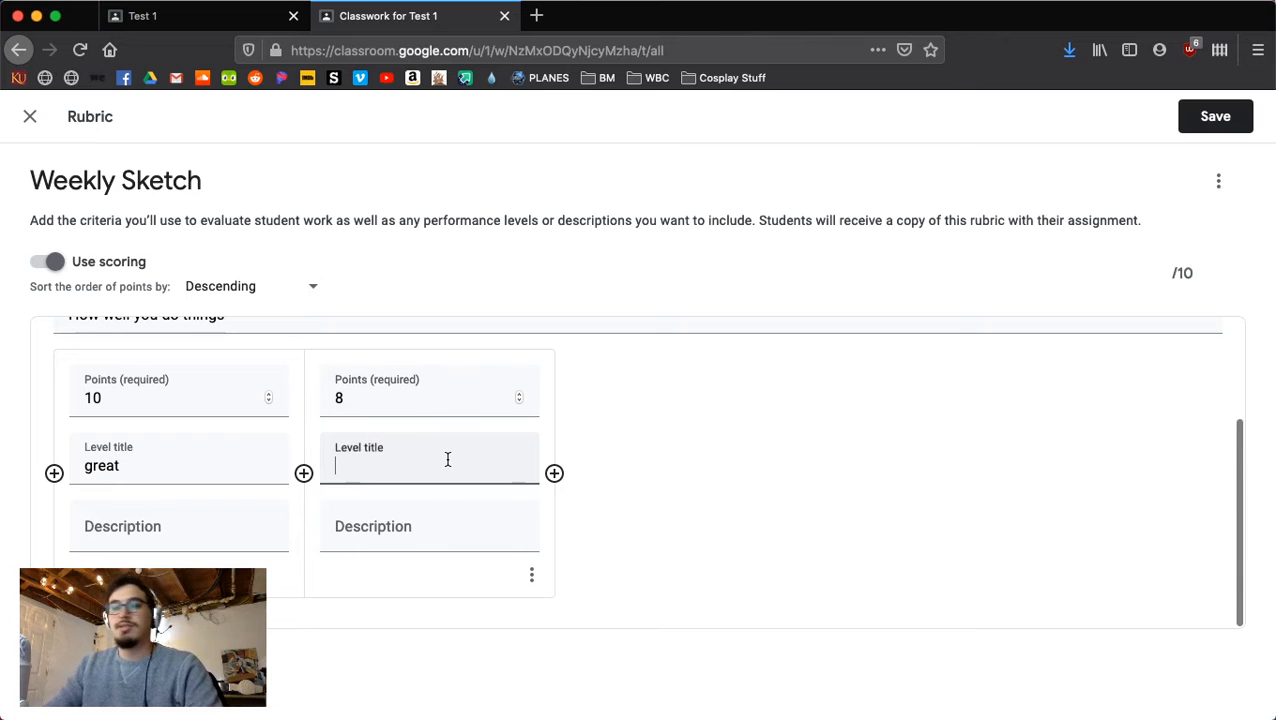
{"action": "type", "text": "Good"}
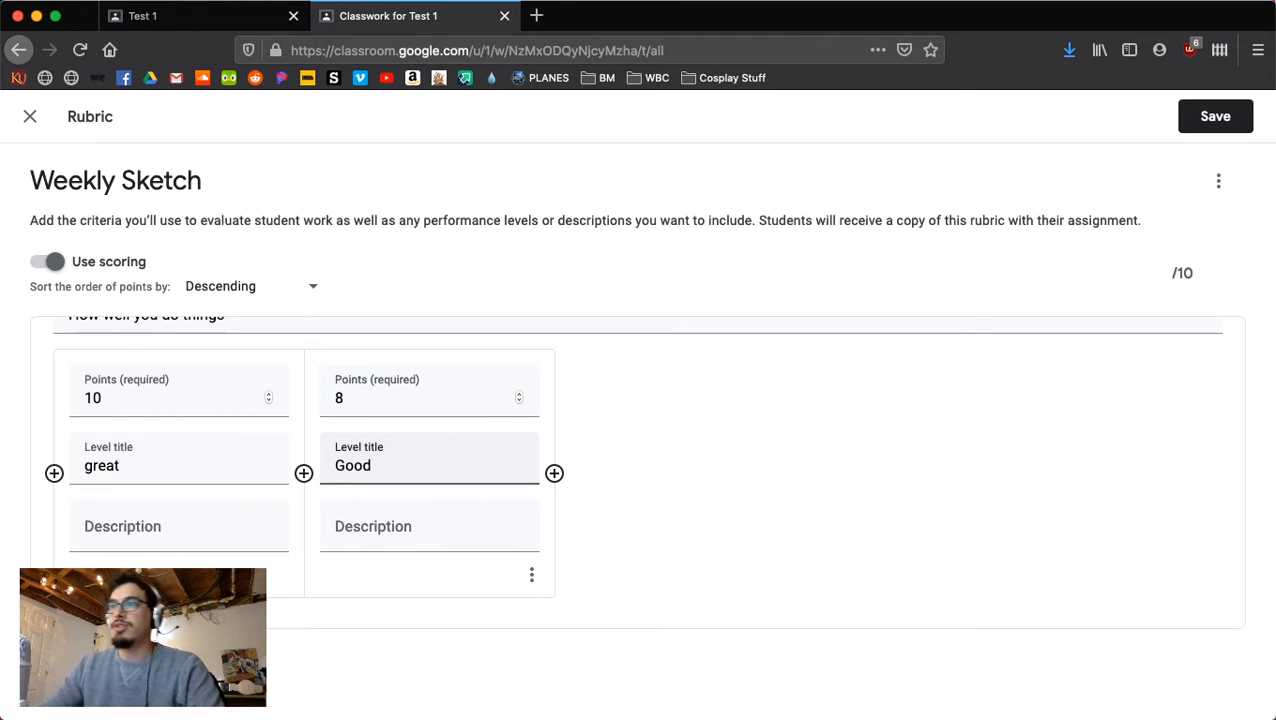
{"action": "left_click", "coordinate": [554, 473]}
{"action": "type", "text": "6"}
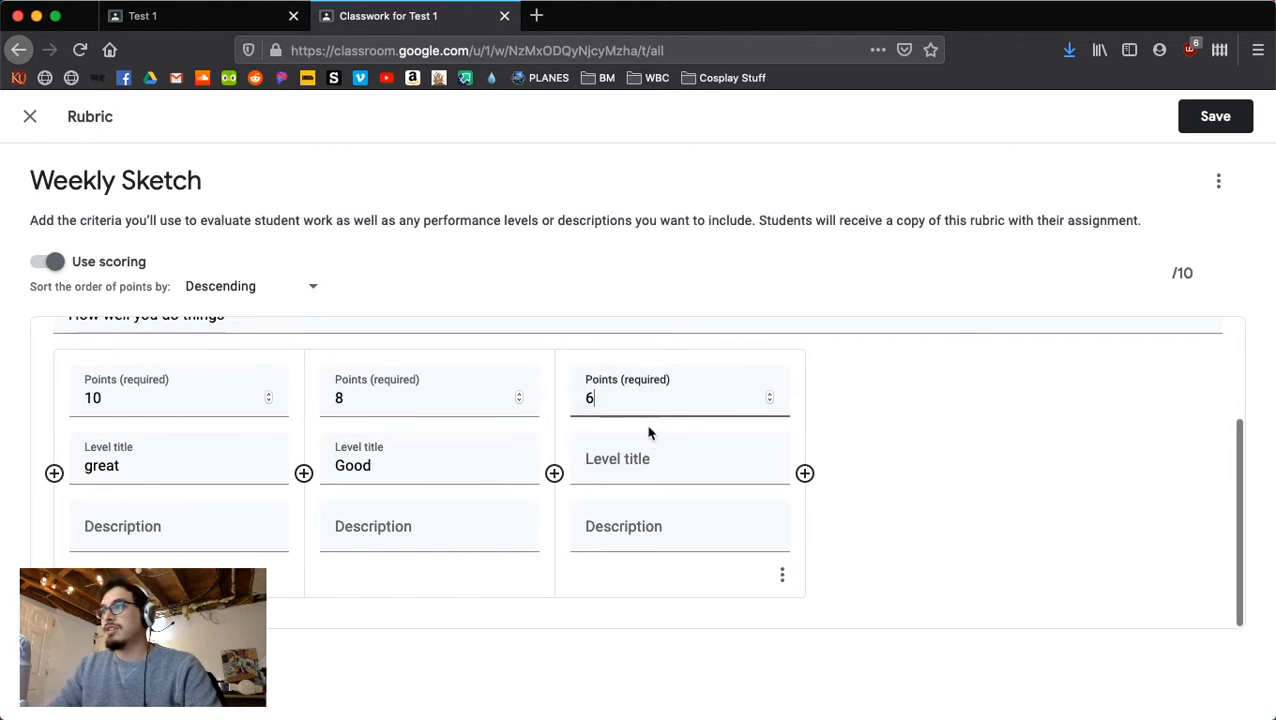
{"action": "left_click", "coordinate": [650, 455]}
{"action": "type", "text": "ok"}
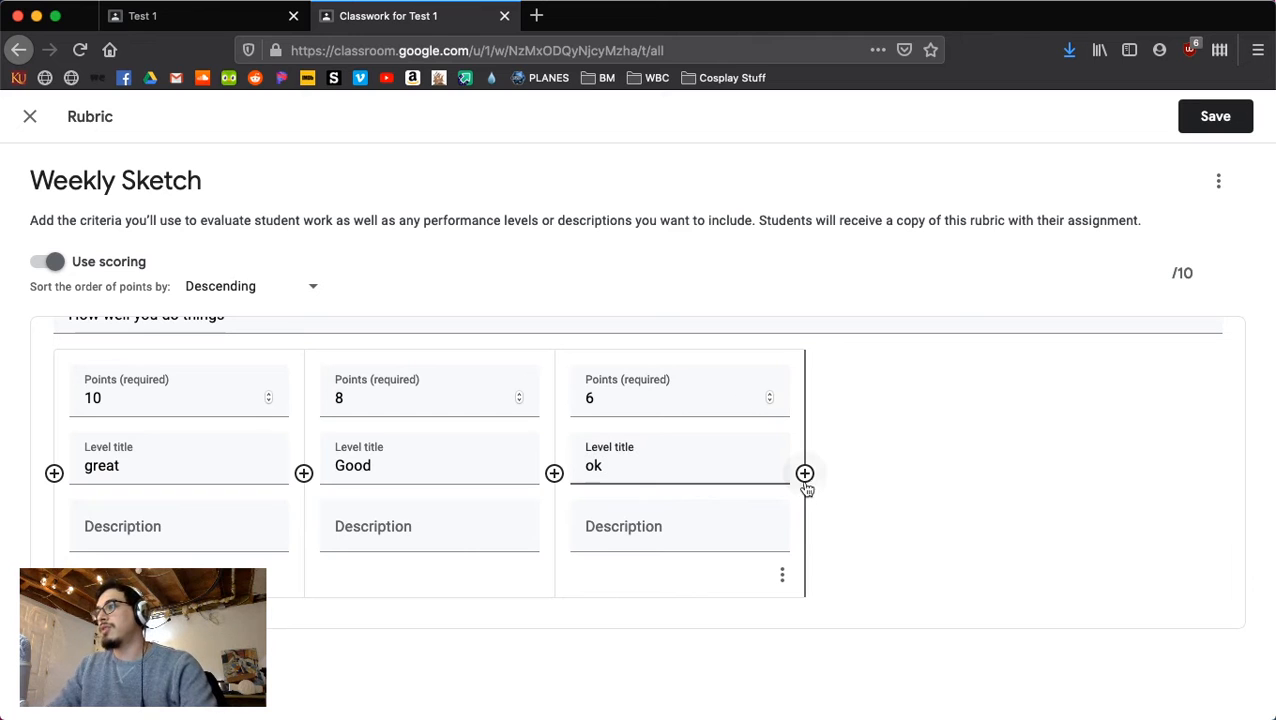
Add two more performance levels to the criterion: 4 points titled "not great" and 2 points titled "bad".
{"action": "left_click", "coordinate": [804, 473]}
{"action": "type", "text": "4"}
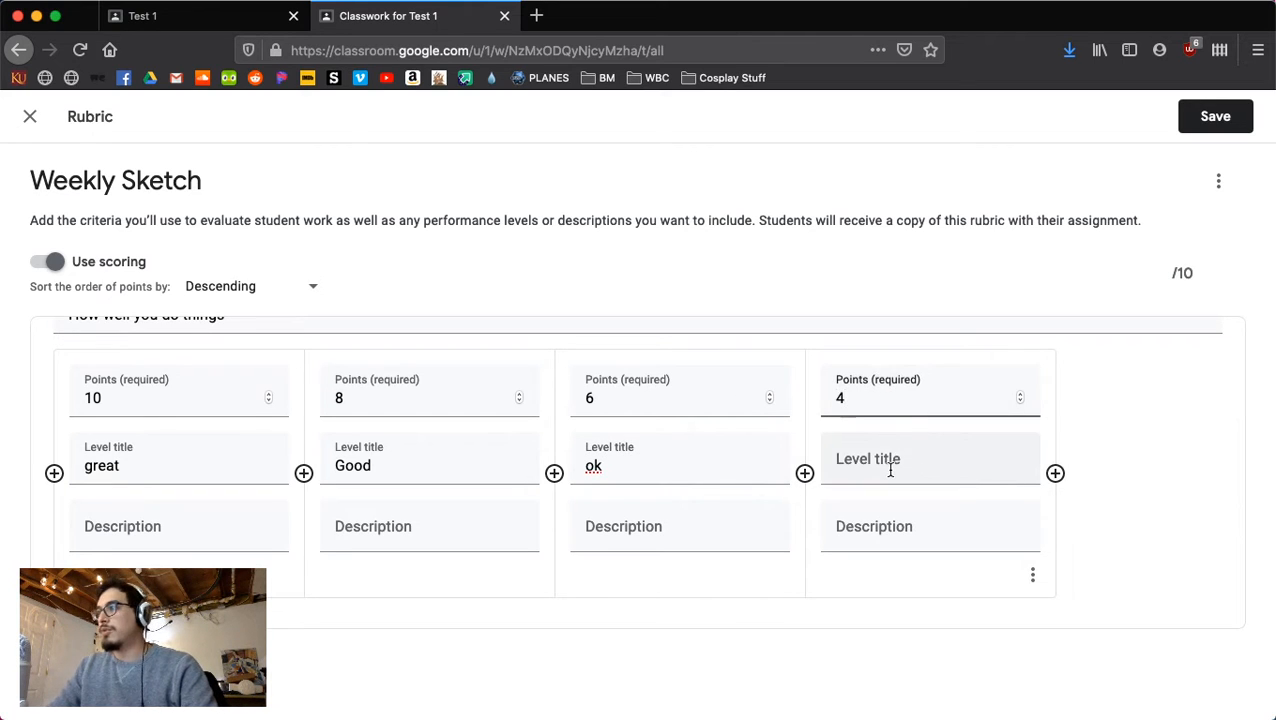
{"action": "left_click", "coordinate": [890, 469]}
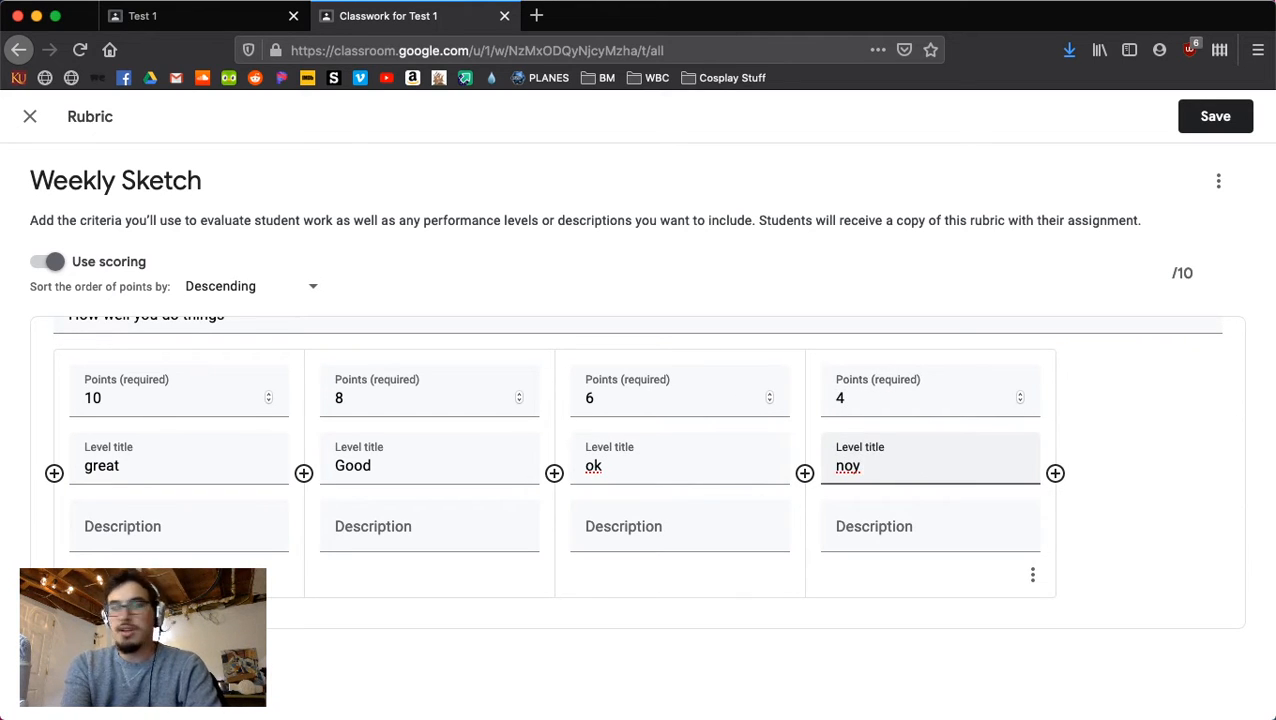
{"action": "type", "text": "not great"}
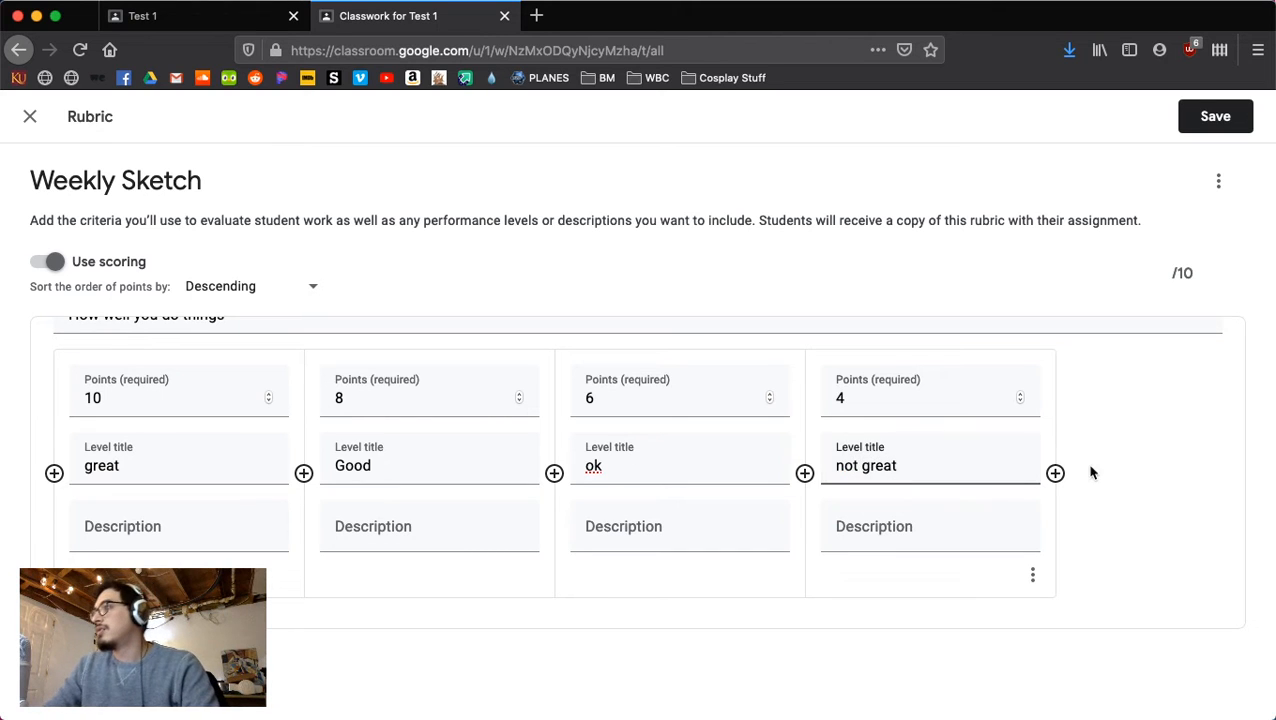
{"action": "left_click", "coordinate": [1055, 473]}
{"action": "type", "text": "2"}
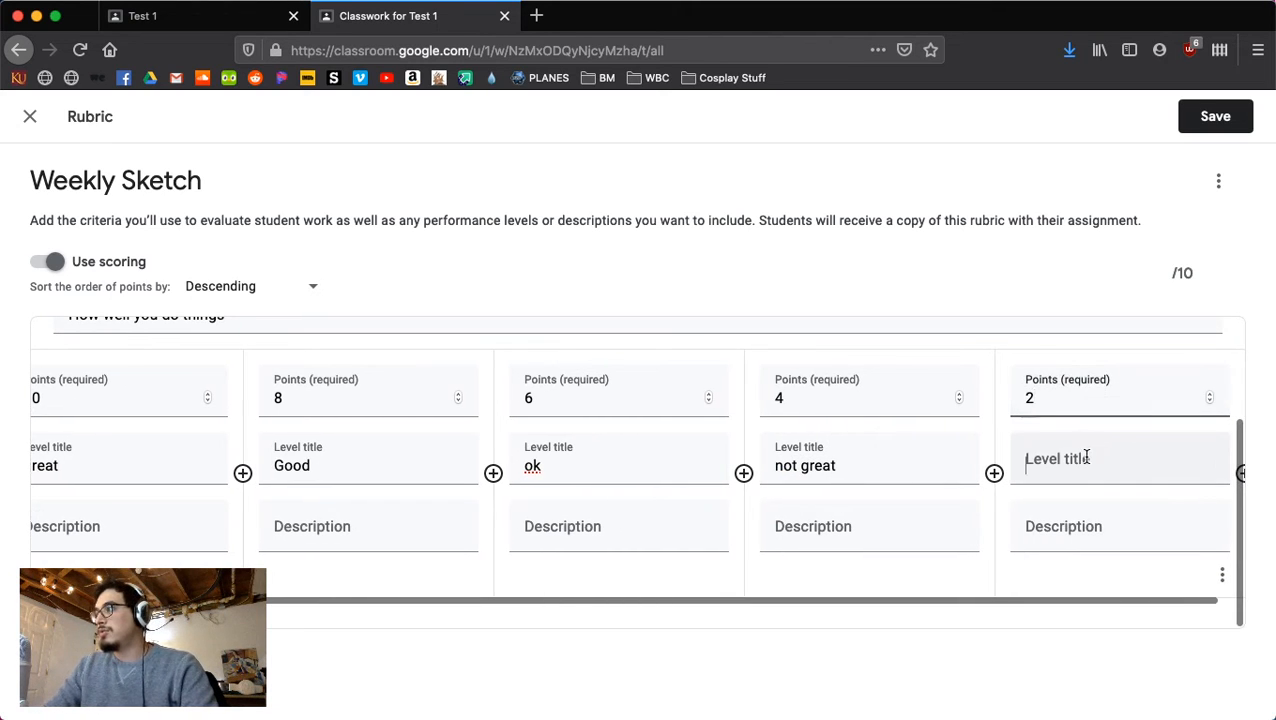
{"action": "left_click", "coordinate": [1080, 458]}
{"action": "type", "text": "bad"}
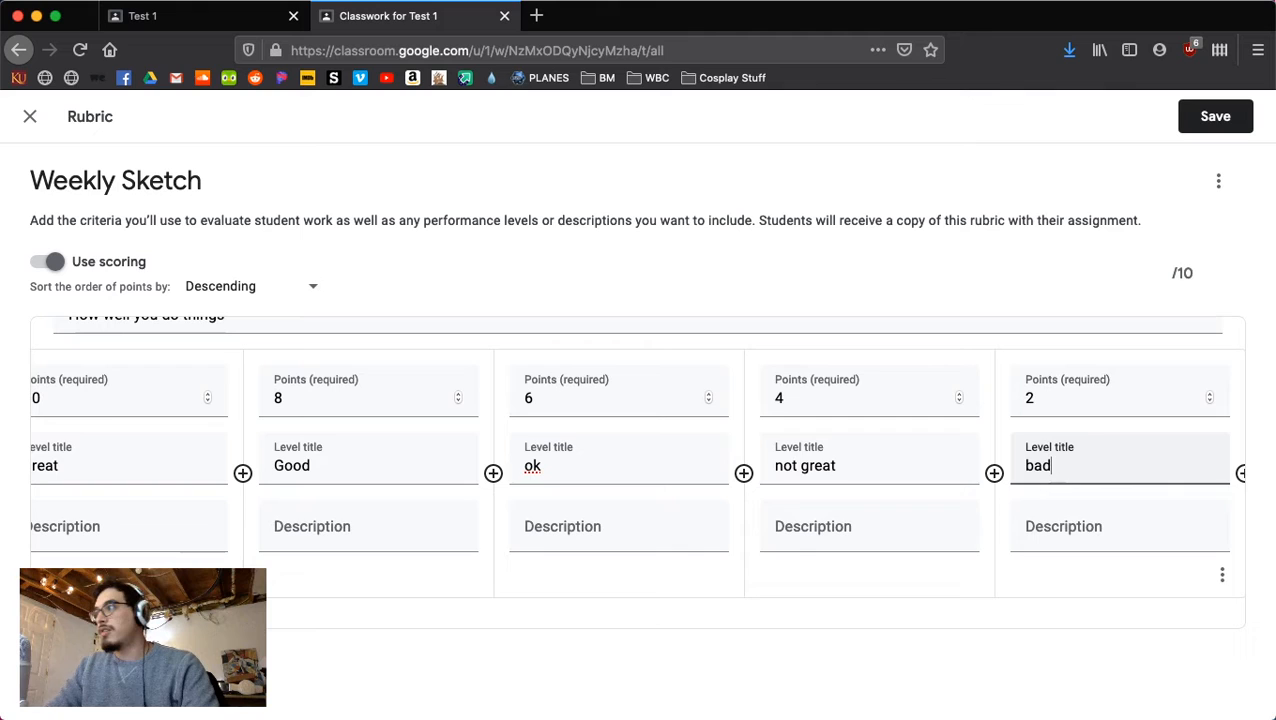
Add a 0-point performance level titled "not finished", and close the rubric discarding its changes.
{"action": "left_click", "coordinate": [1240, 473]}
{"action": "type", "text": "0"}
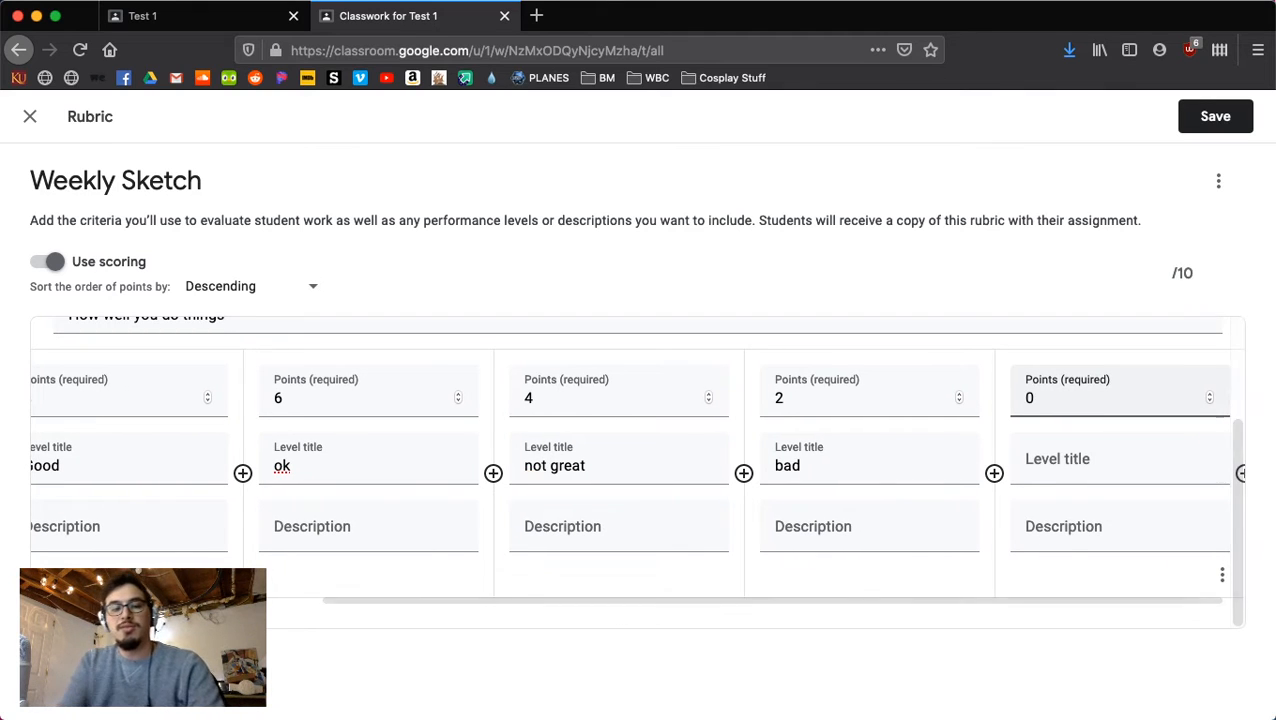
{"action": "left_click", "coordinate": [1106, 457]}
{"action": "type", "text": "n"}
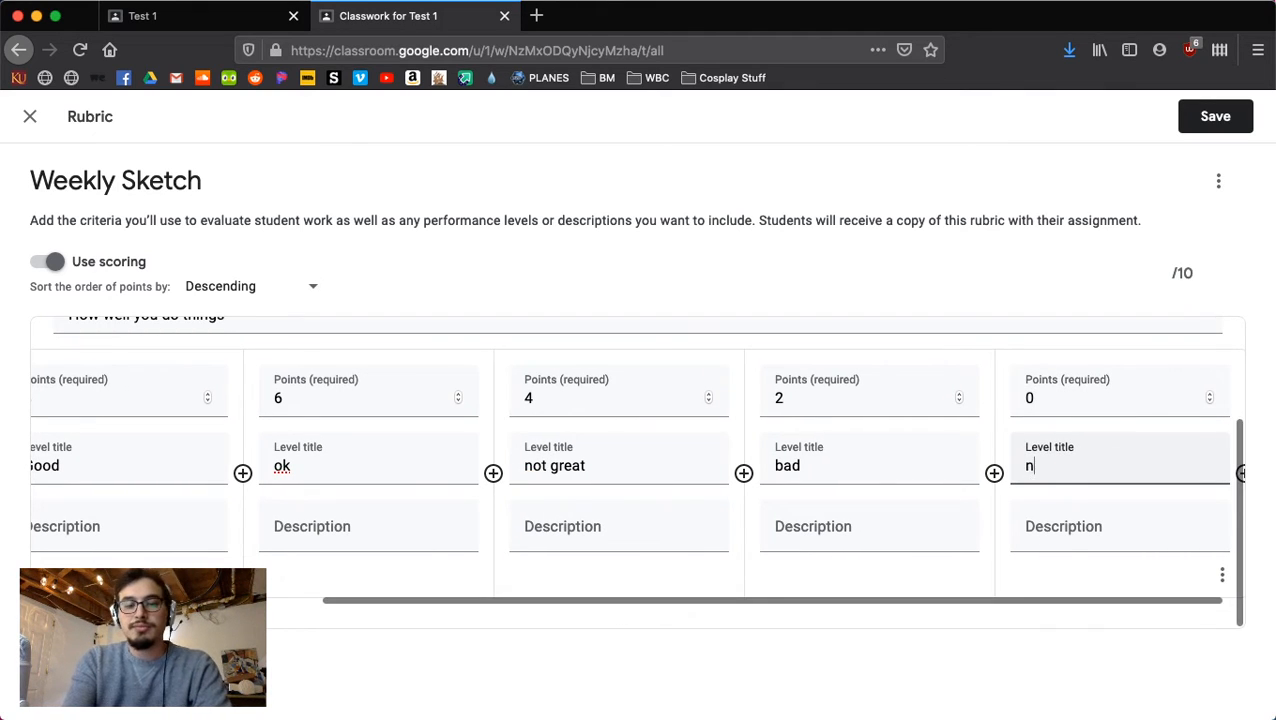
{"action": "type", "text": "ot finished"}
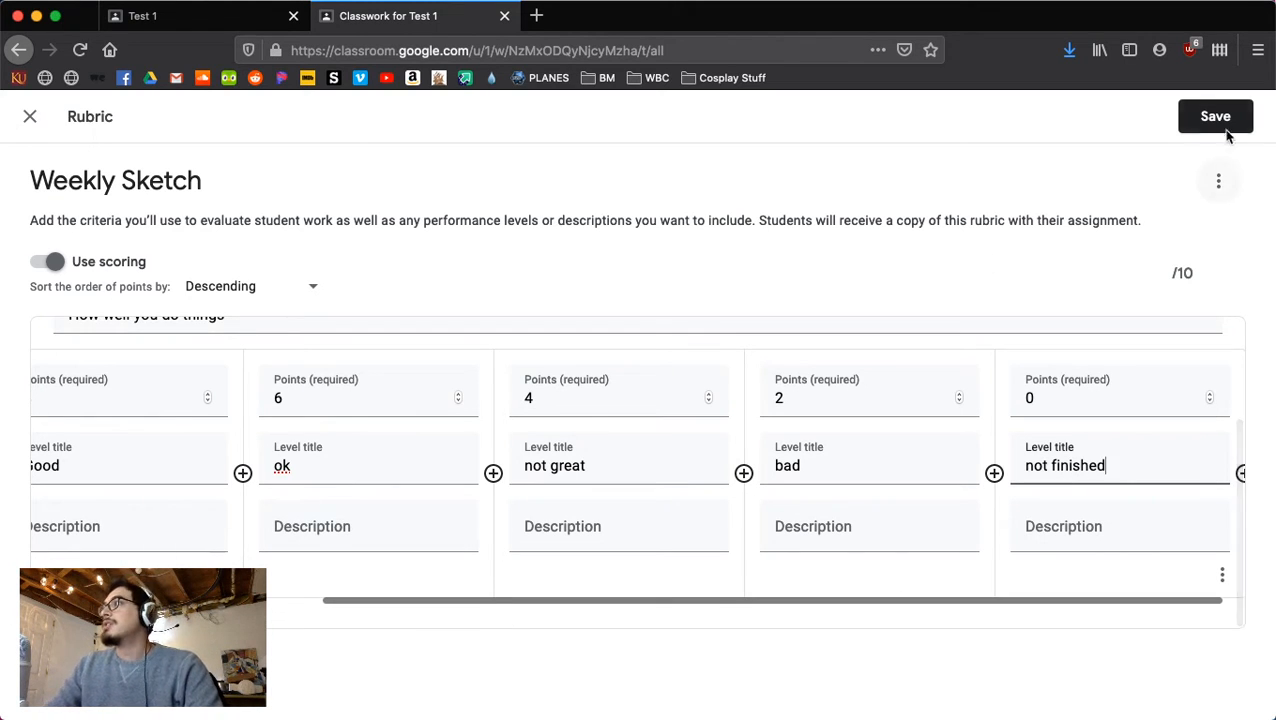
{"action": "left_click", "coordinate": [28, 119]}
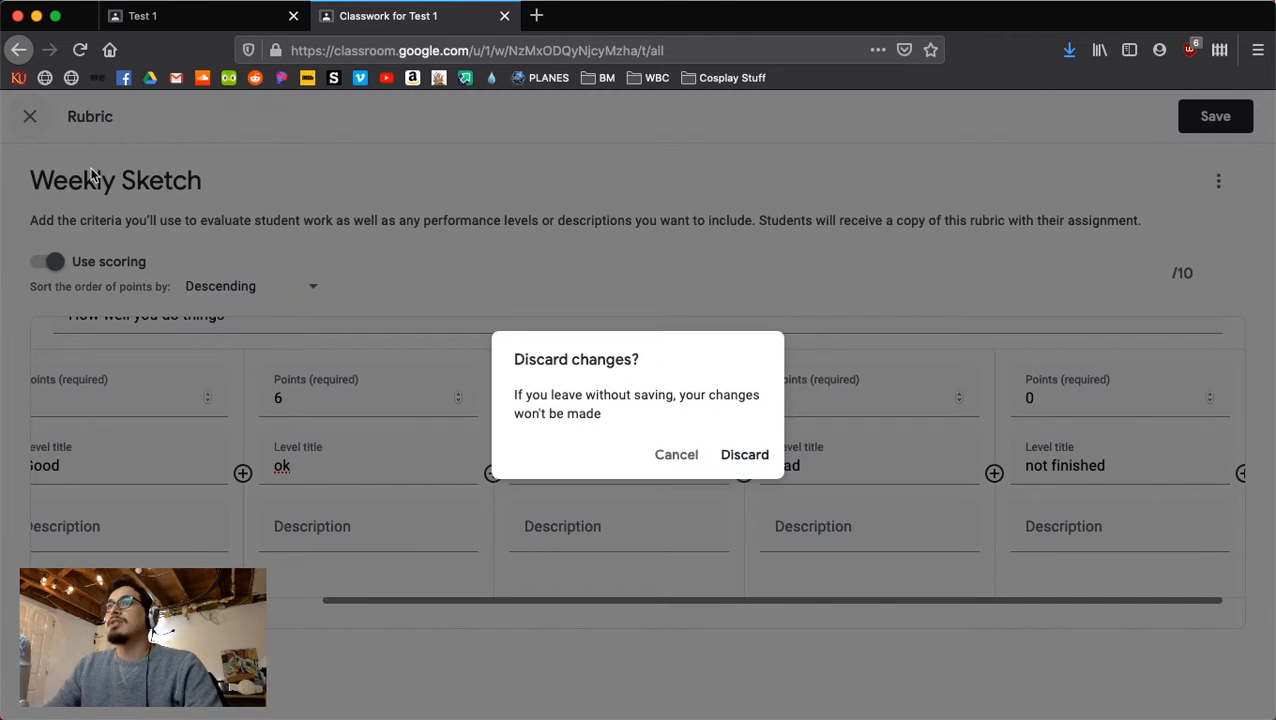
{"action": "left_click", "coordinate": [728, 466]}
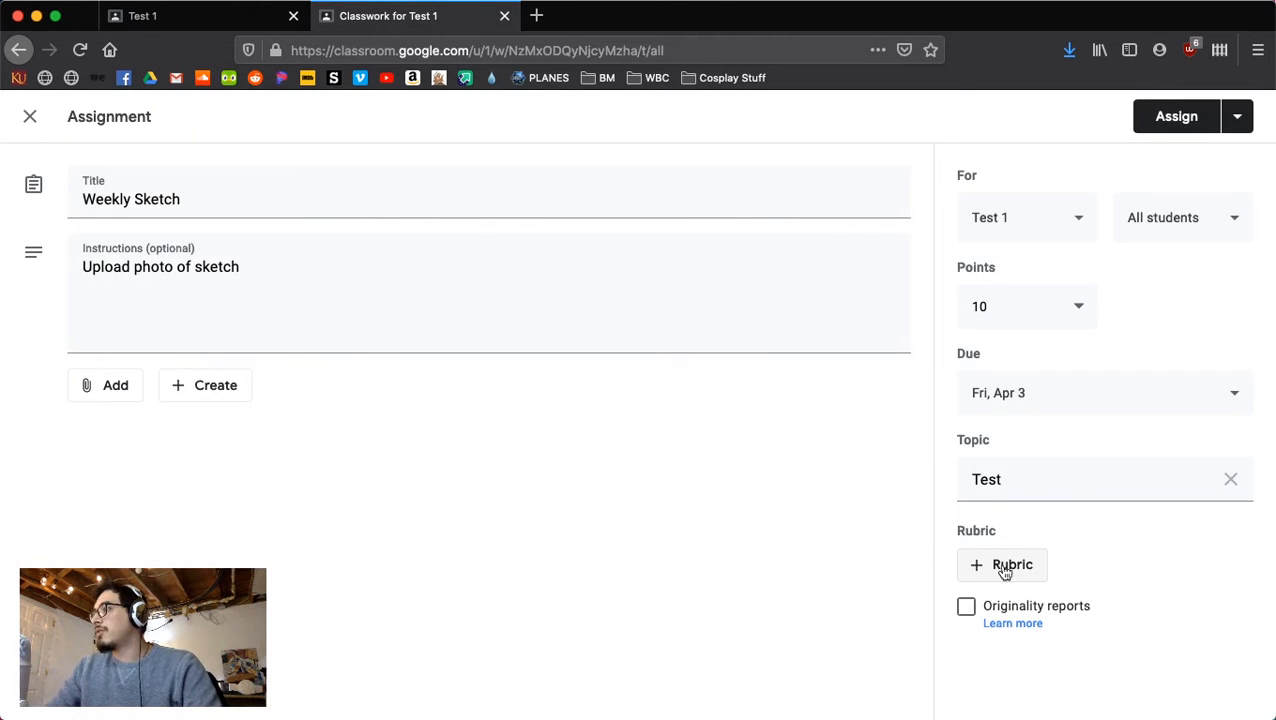
Reuse the "THE MUNDANE - Photography - PROJECT ASSIGNMENT" rubric from the Digital Arts 1 4 class for the Weekly Sketch assignment.
{"action": "left_click", "coordinate": [1005, 566]}
{"action": "left_click", "coordinate": [1000, 636]}
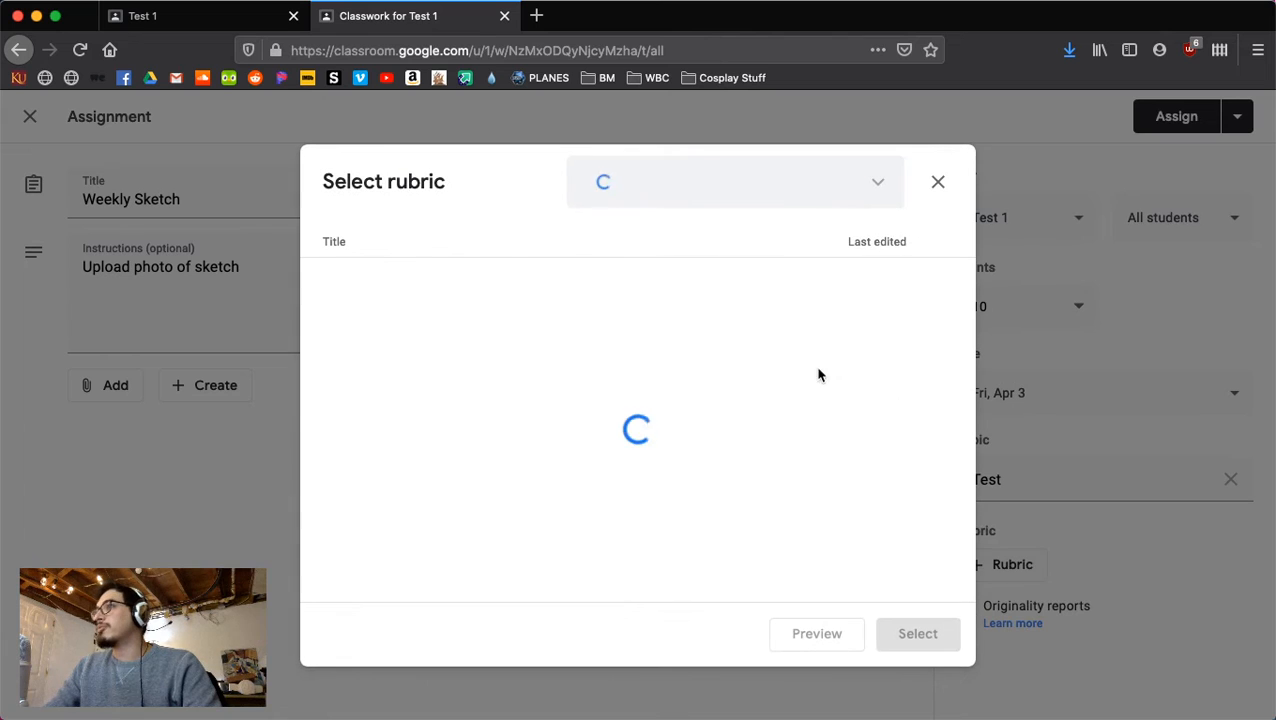
{"action": "left_click", "coordinate": [863, 182]}
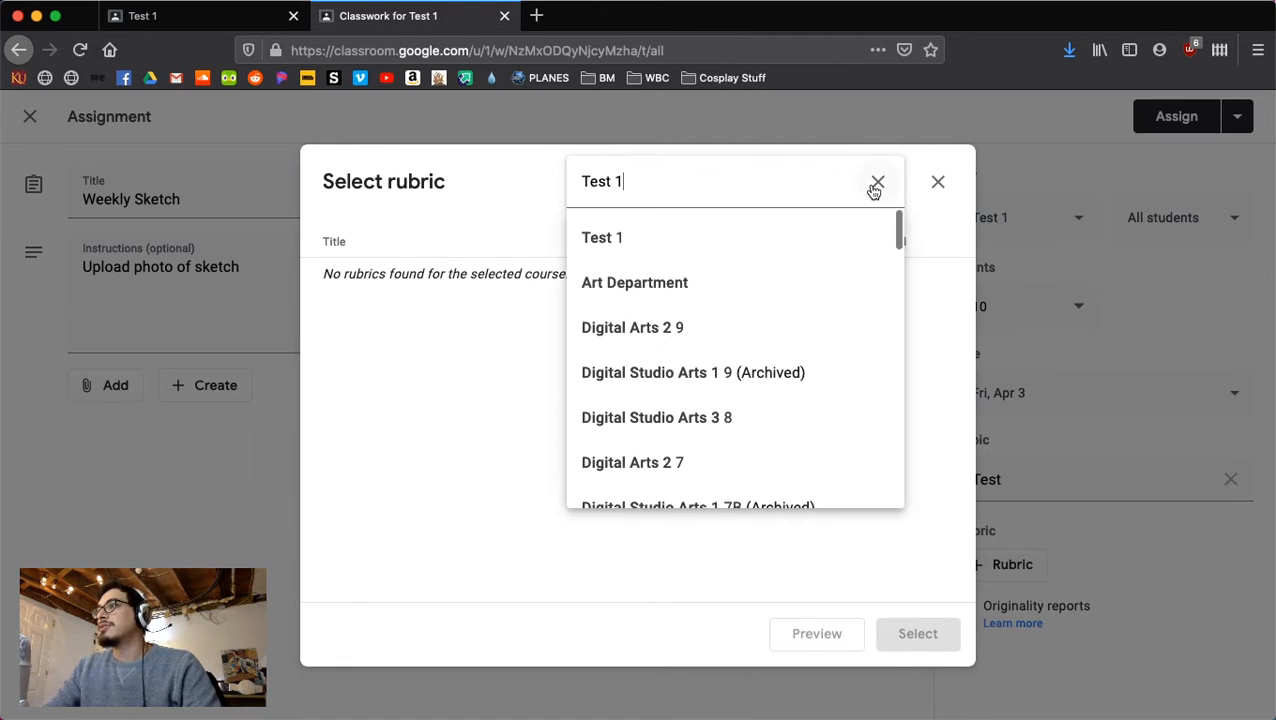
{"action": "left_click", "coordinate": [505, 221]}
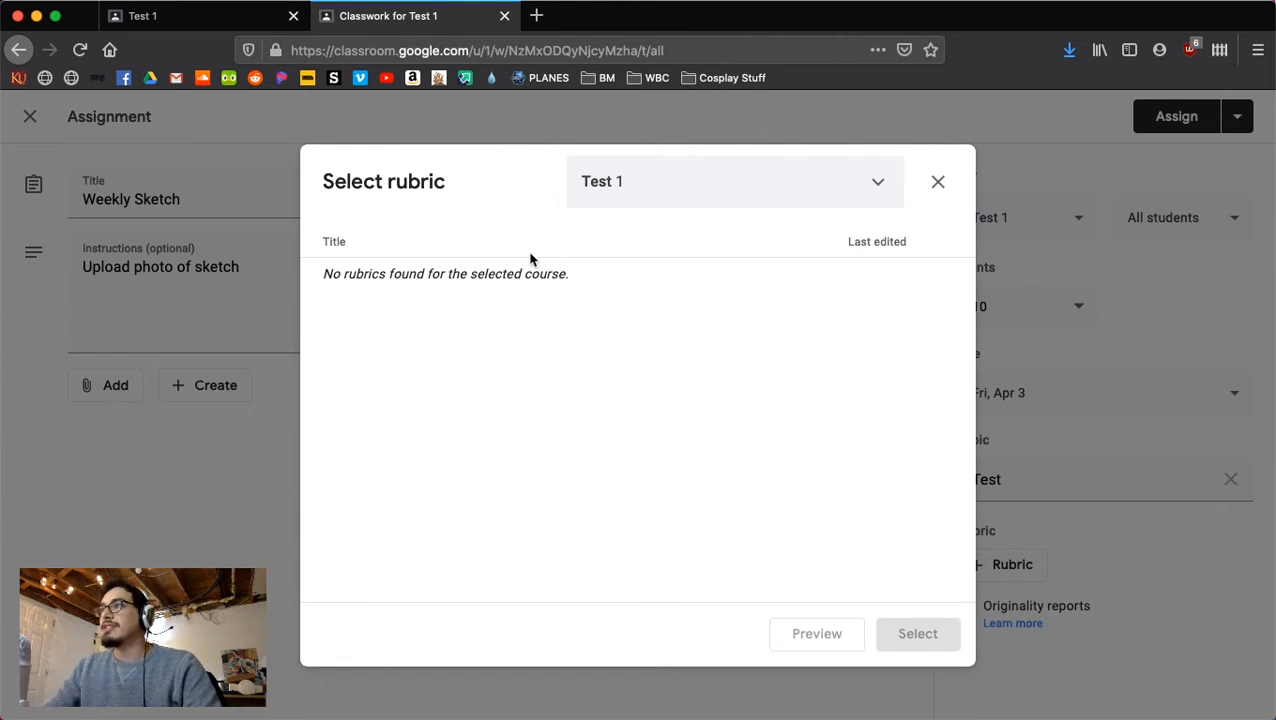
{"action": "left_click", "coordinate": [880, 187]}
{"action": "scroll", "coordinate": [800, 365], "scroll_direction": "down", "scroll_amount": 1}
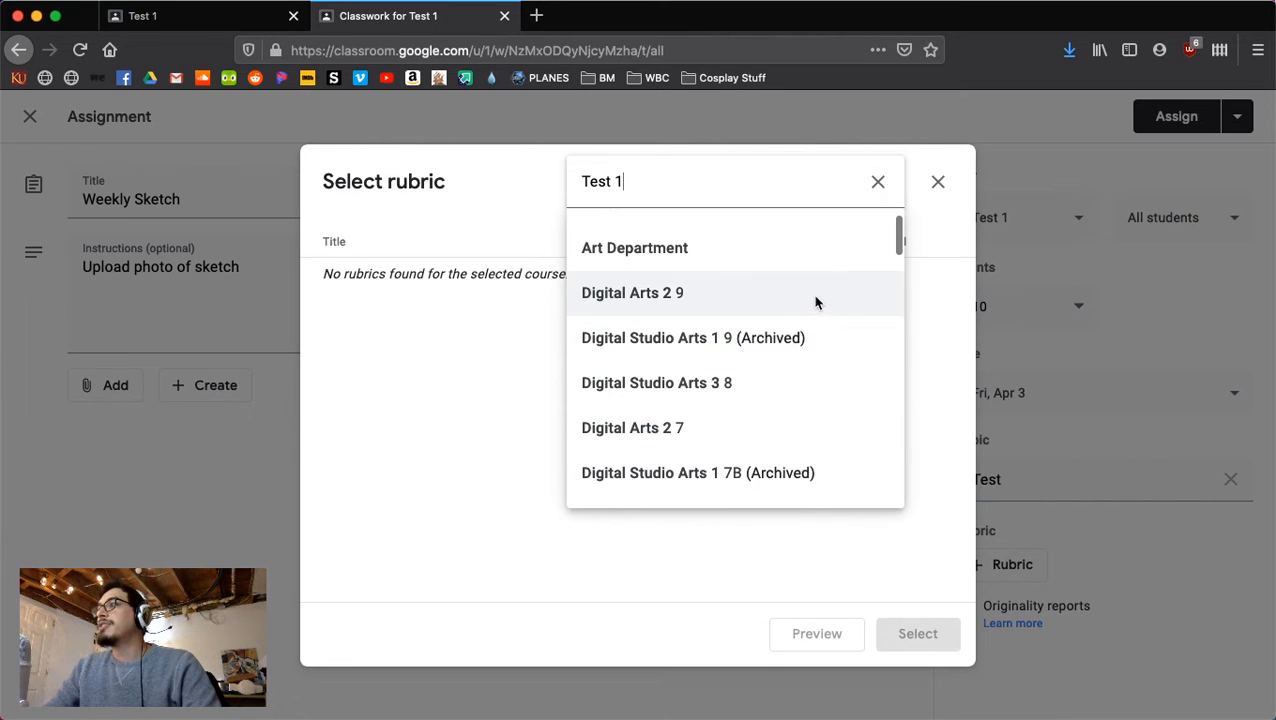
{"action": "scroll", "coordinate": [829, 440], "scroll_direction": "down", "scroll_amount": 3}
{"action": "left_click", "coordinate": [787, 430]}
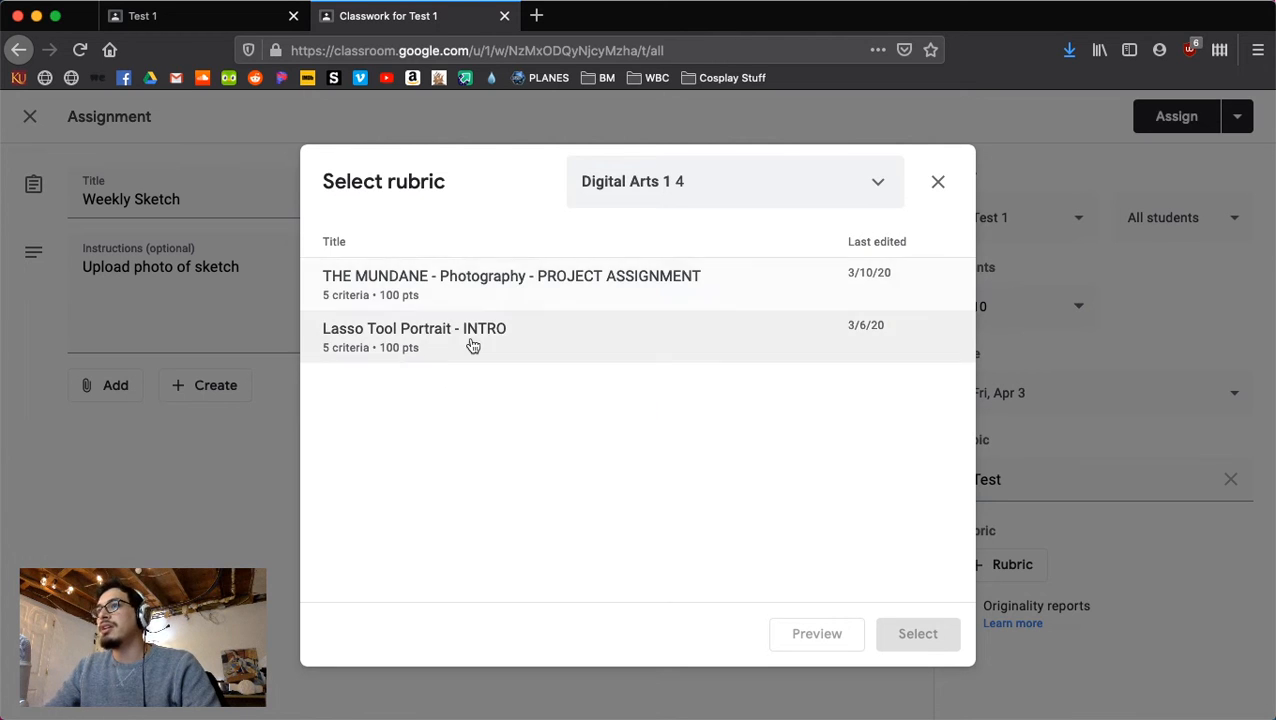
{"action": "left_click", "coordinate": [546, 288]}
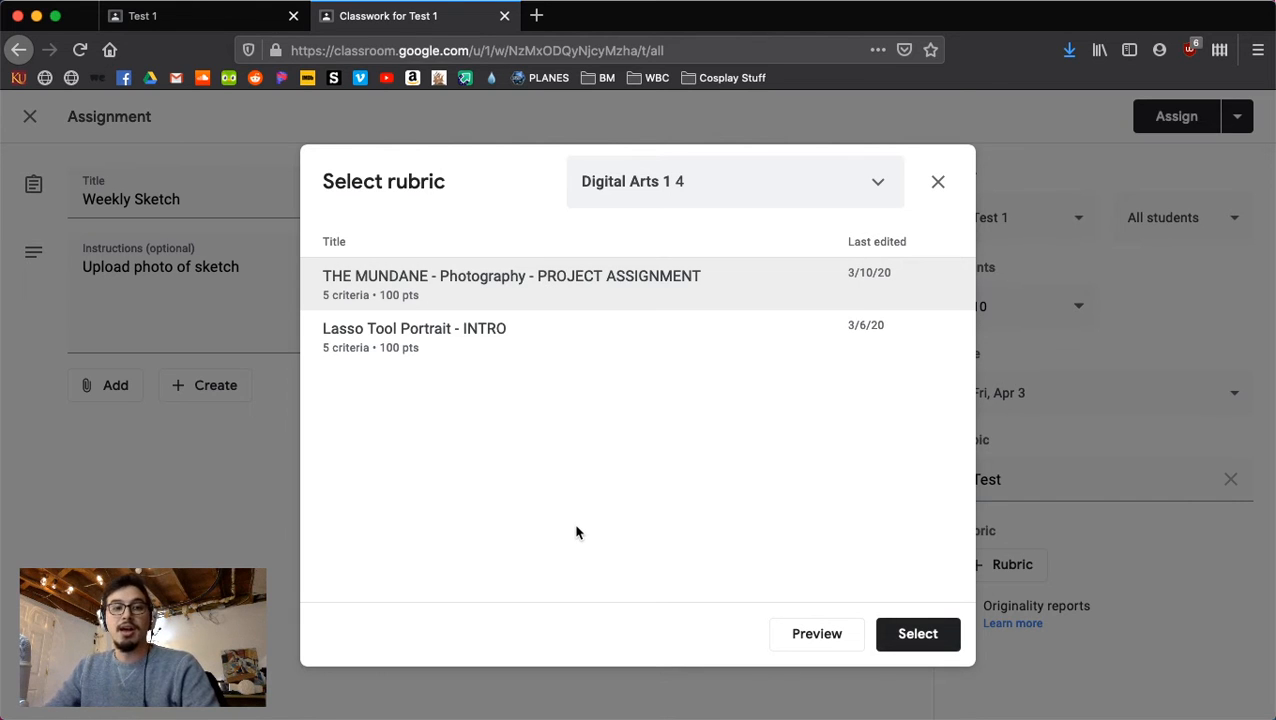
{"action": "left_click", "coordinate": [915, 640]}
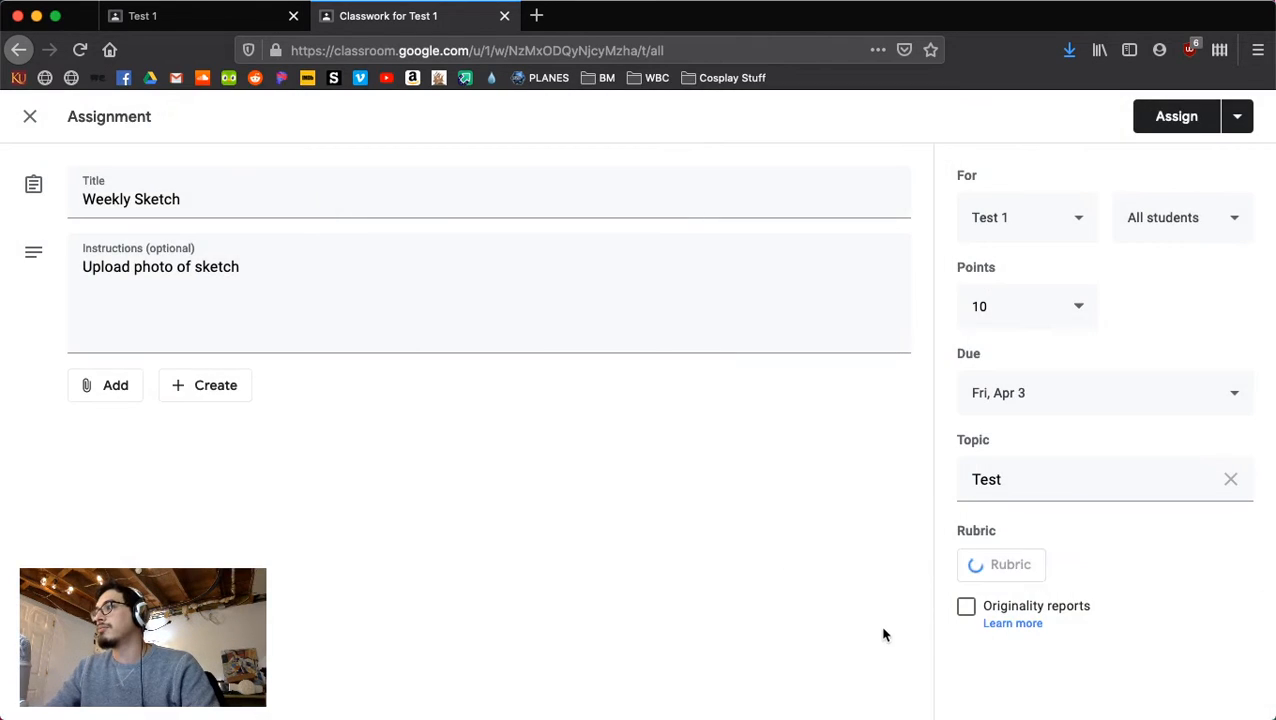
Open the attached rubric and examine the performance levels and descriptions of its criteria, from Artistic Initiative through Craftsmanship.
{"action": "left_click", "coordinate": [1022, 577]}
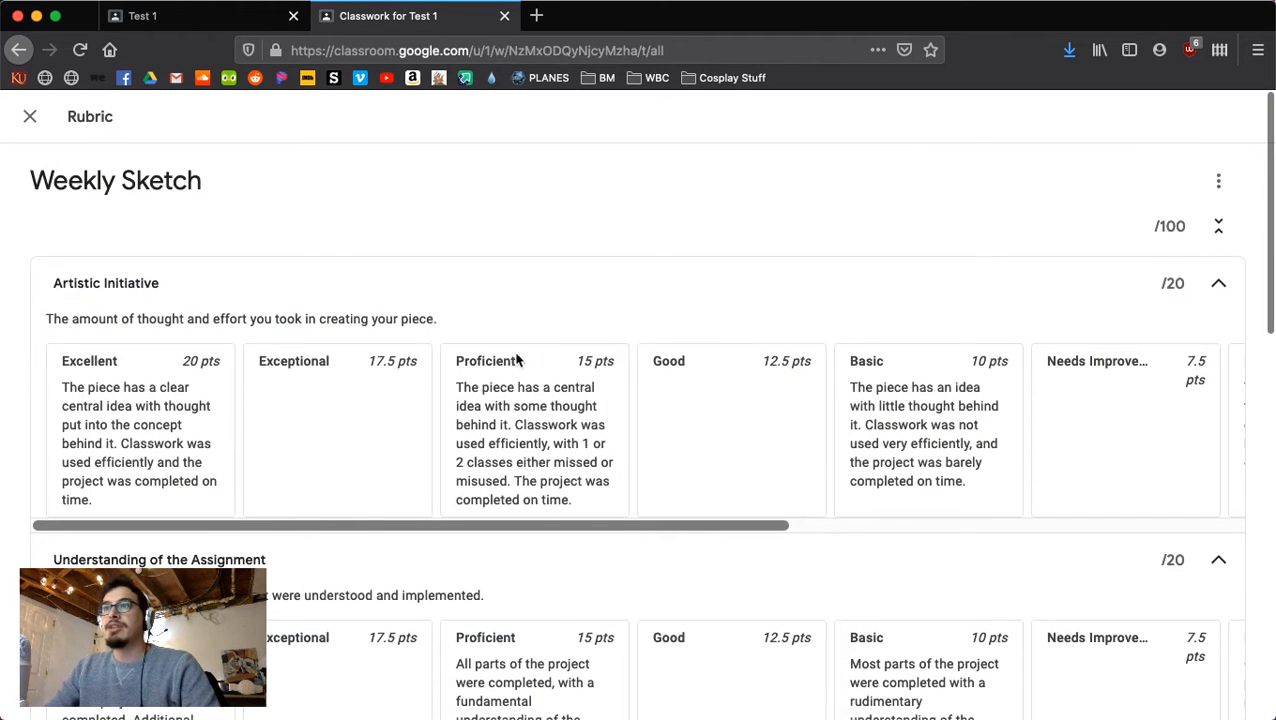
{"action": "scroll", "coordinate": [30, 378], "scroll_direction": "down", "scroll_amount": 5}
{"action": "scroll", "coordinate": [175, 358], "scroll_direction": "up", "scroll_amount": 4}
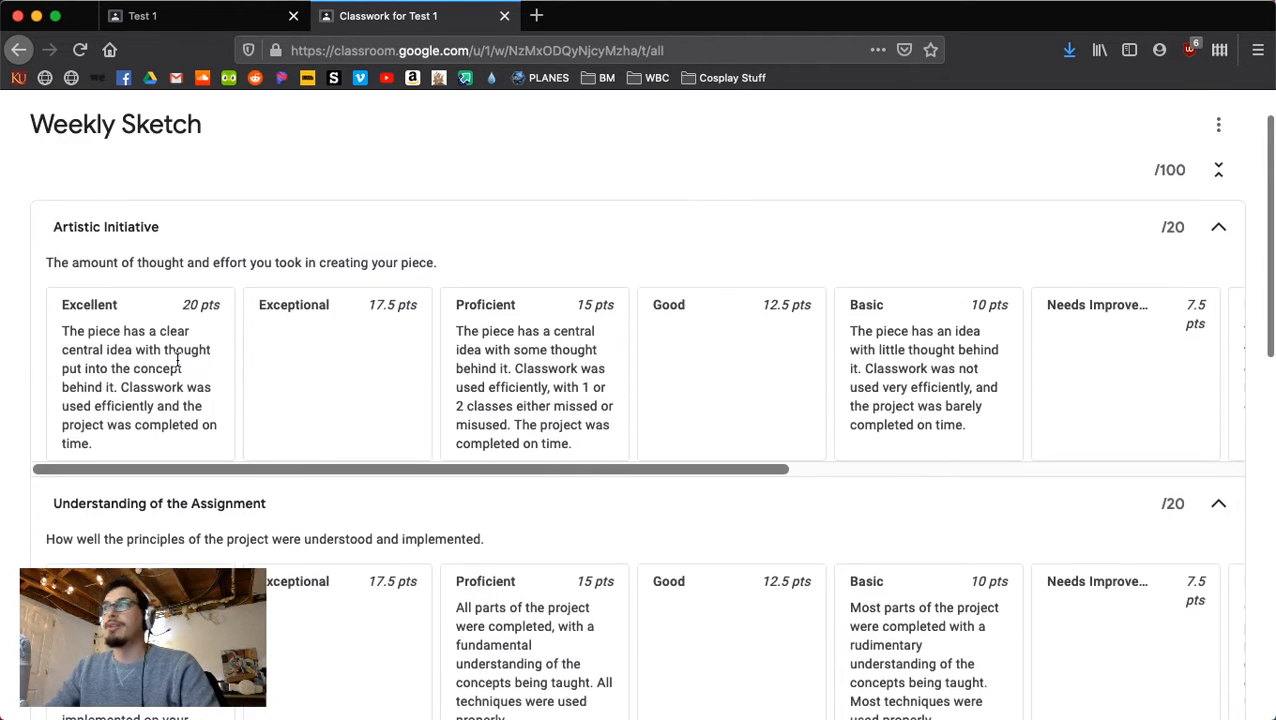
{"action": "scroll", "coordinate": [427, 364], "scroll_direction": "right", "scroll_amount": 6}
{"action": "scroll", "coordinate": [425, 370], "scroll_direction": "left", "scroll_amount": 5}
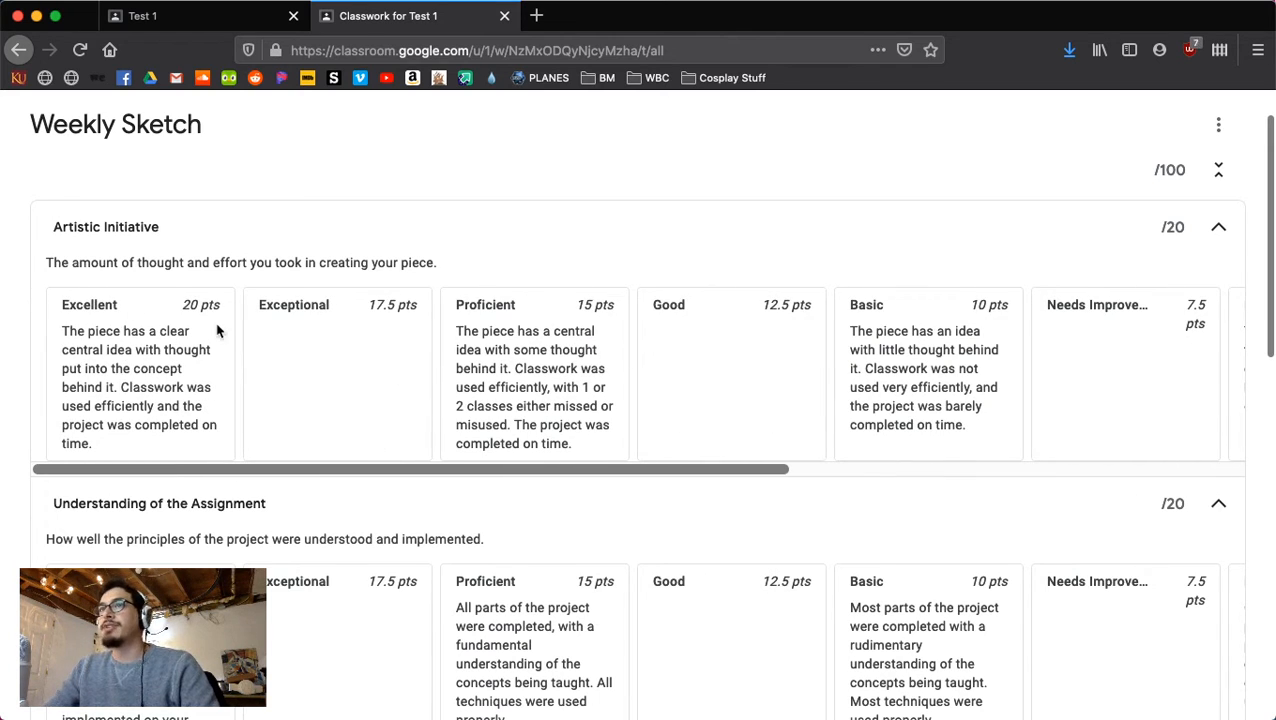
{"action": "scroll", "coordinate": [218, 331], "scroll_direction": "right", "scroll_amount": 6}
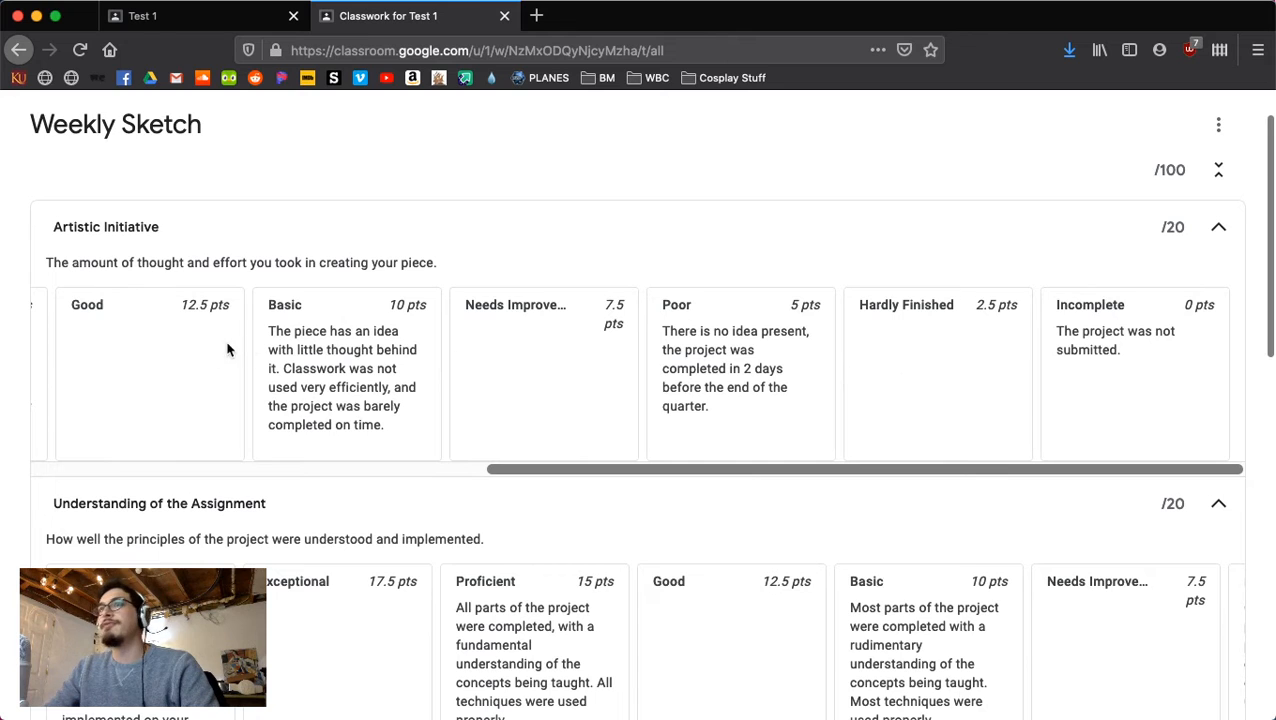
{"action": "scroll", "coordinate": [145, 345], "scroll_direction": "left", "scroll_amount": 6}
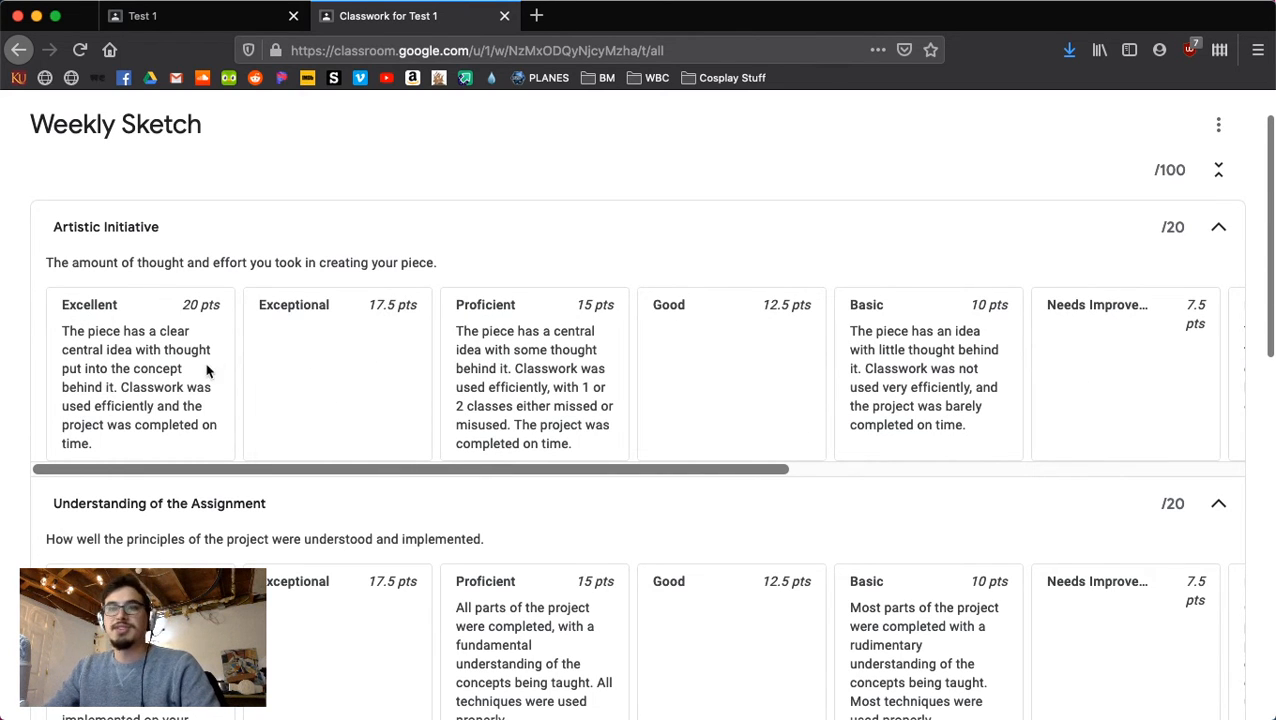
{"action": "scroll", "coordinate": [649, 366], "scroll_direction": "right", "scroll_amount": 6}
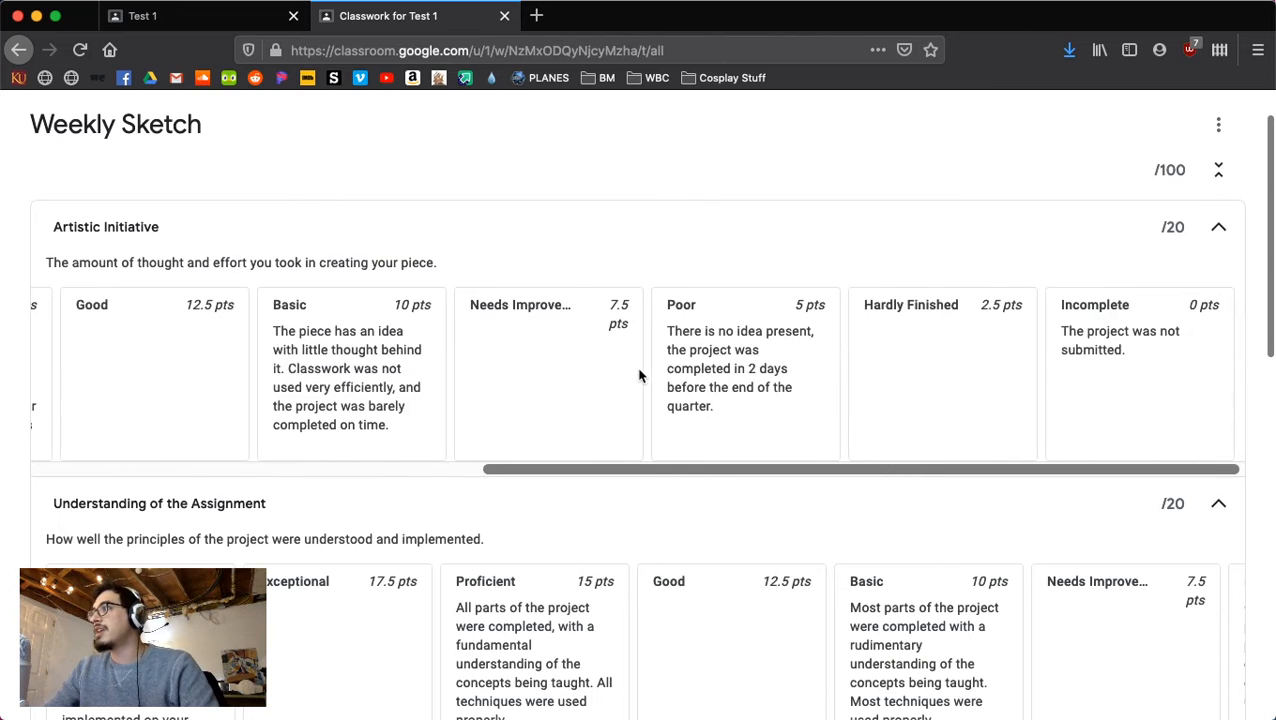
{"action": "scroll", "coordinate": [800, 370], "scroll_direction": "left", "scroll_amount": 6}
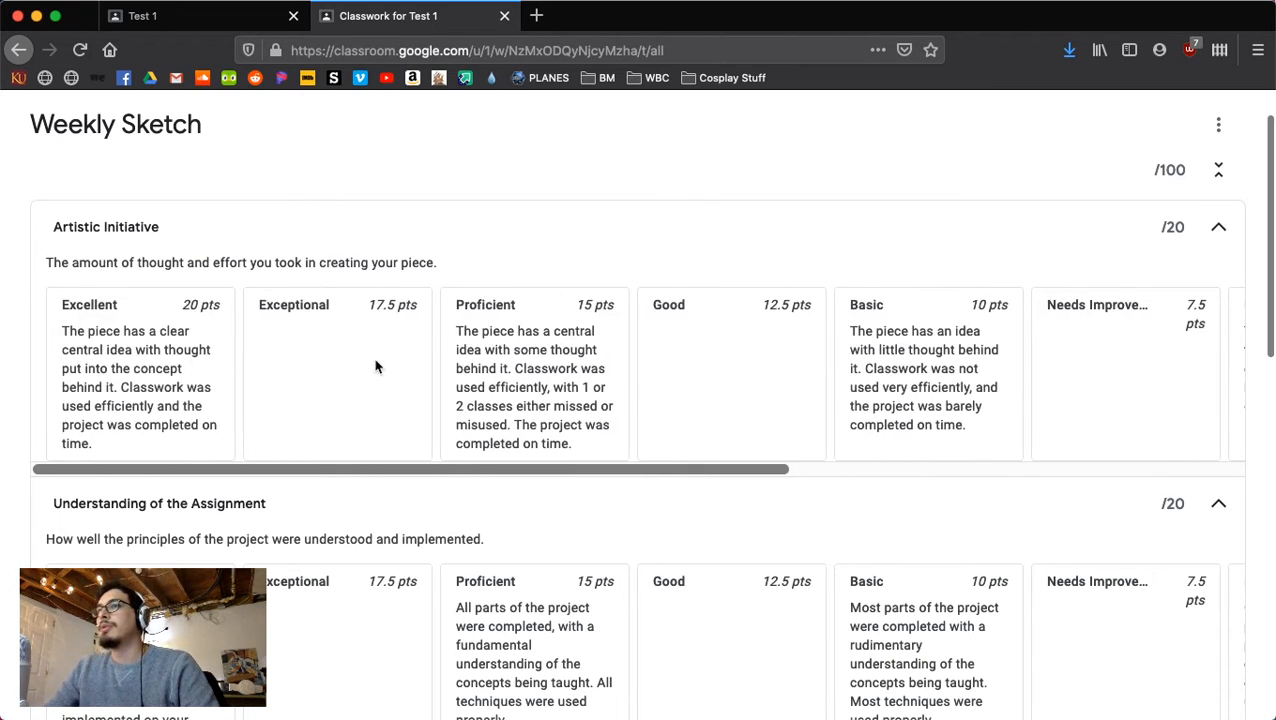
{"action": "scroll", "coordinate": [376, 365], "scroll_direction": "right", "scroll_amount": 3}
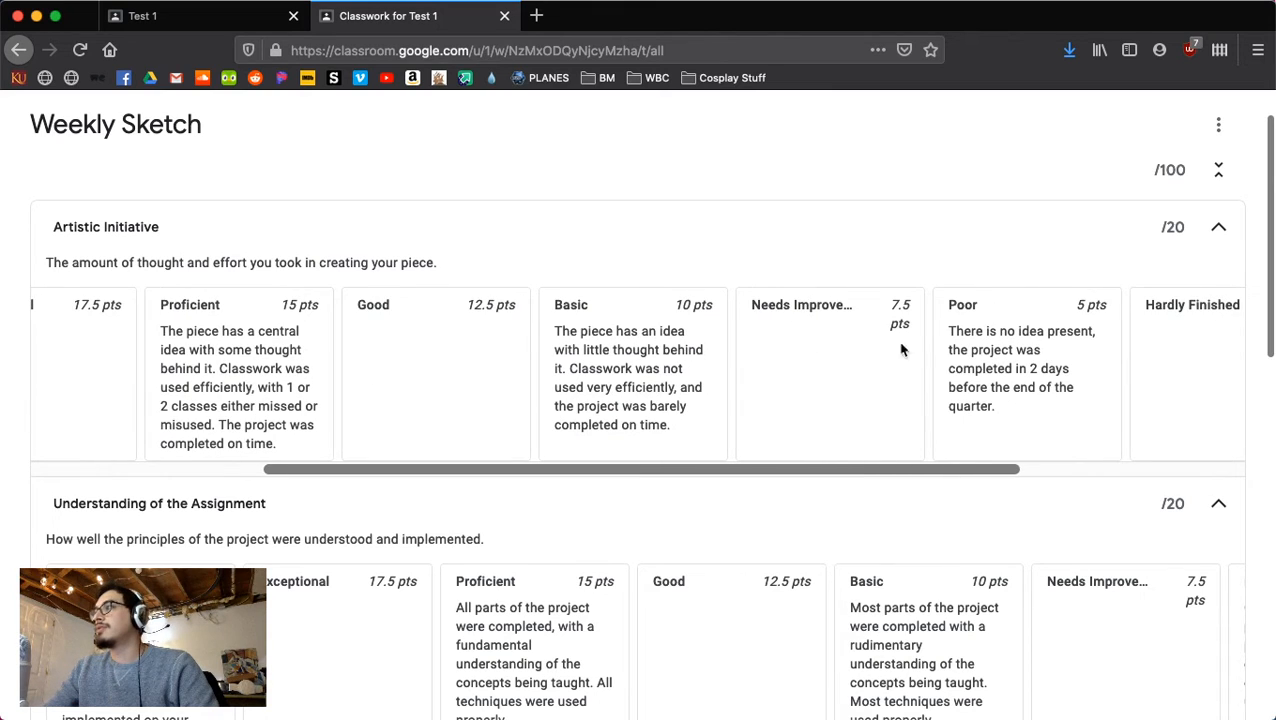
{"action": "scroll", "coordinate": [900, 349], "scroll_direction": "right", "scroll_amount": 5}
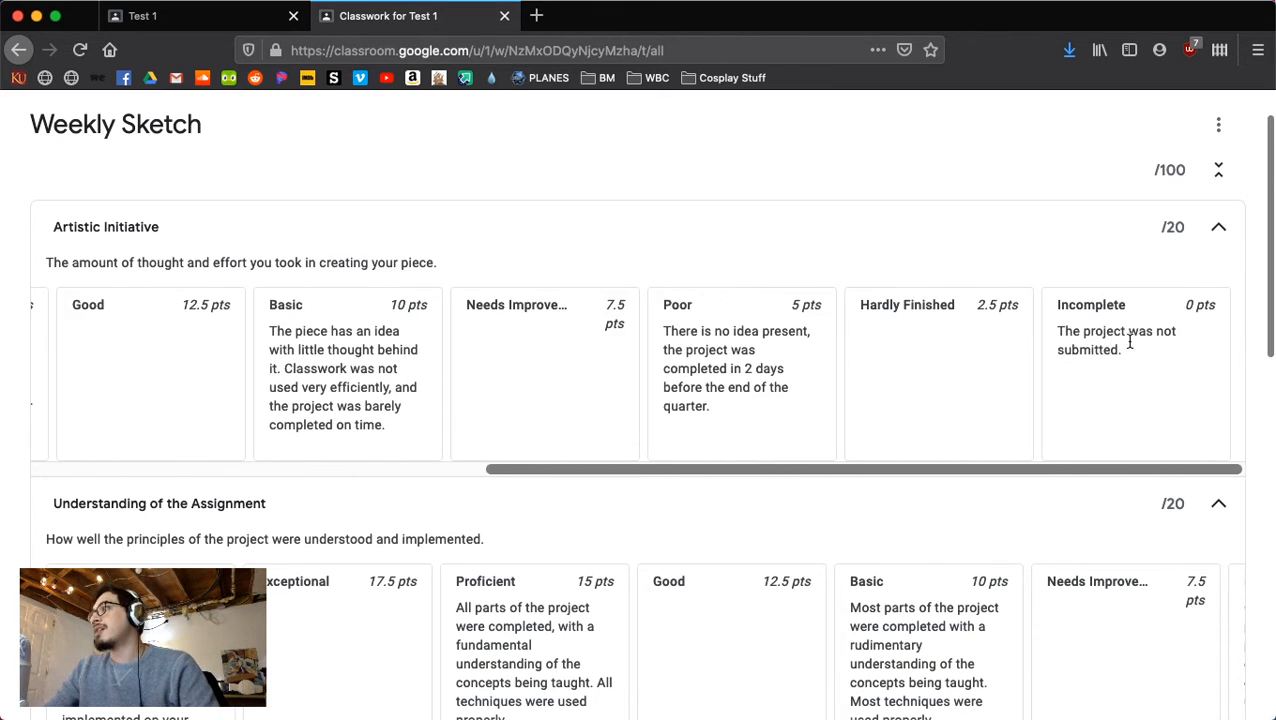
{"action": "scroll", "coordinate": [140, 320], "scroll_direction": "left", "scroll_amount": 10}
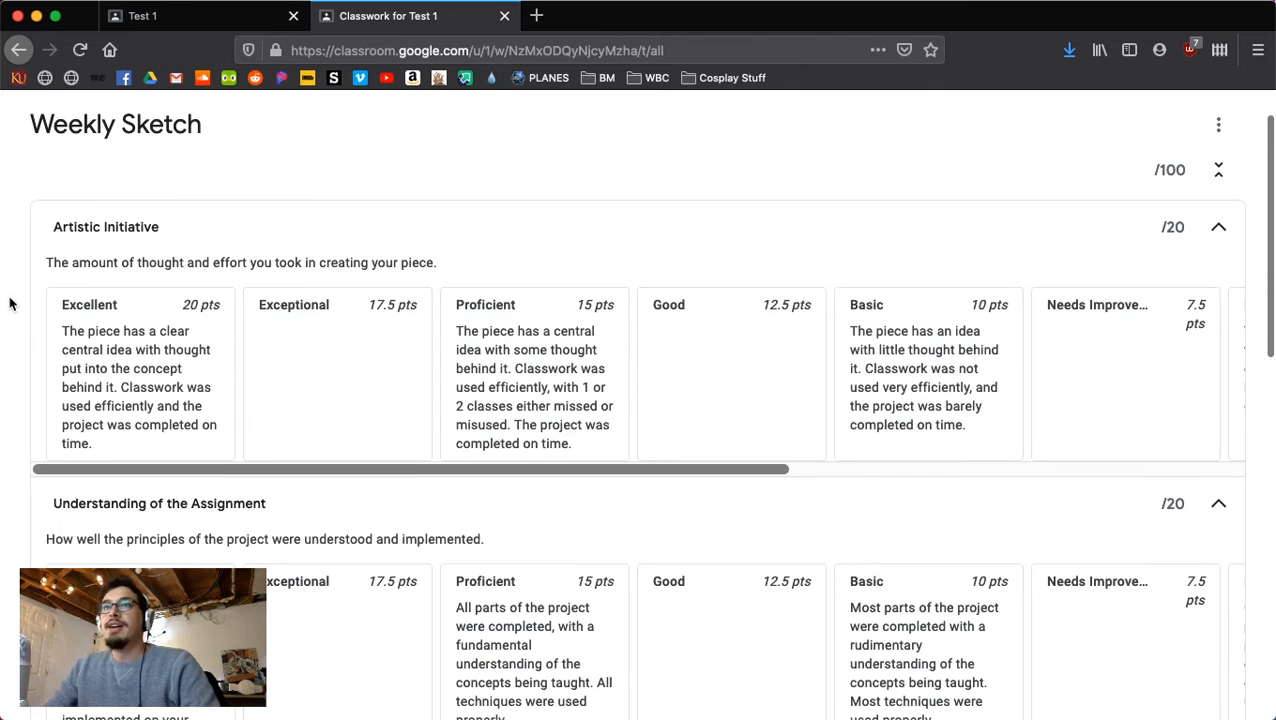
{"action": "scroll", "coordinate": [10, 304], "scroll_direction": "down", "scroll_amount": 5}
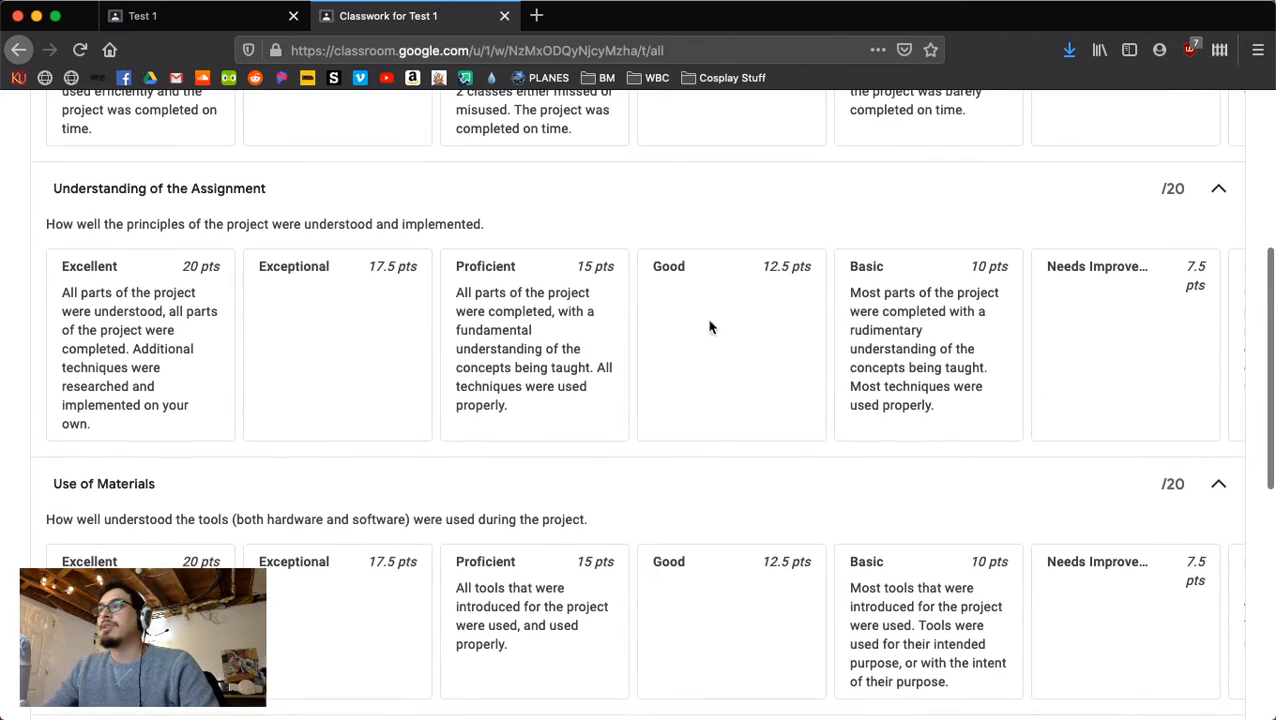
{"action": "scroll", "coordinate": [14, 350], "scroll_direction": "down", "scroll_amount": 9}
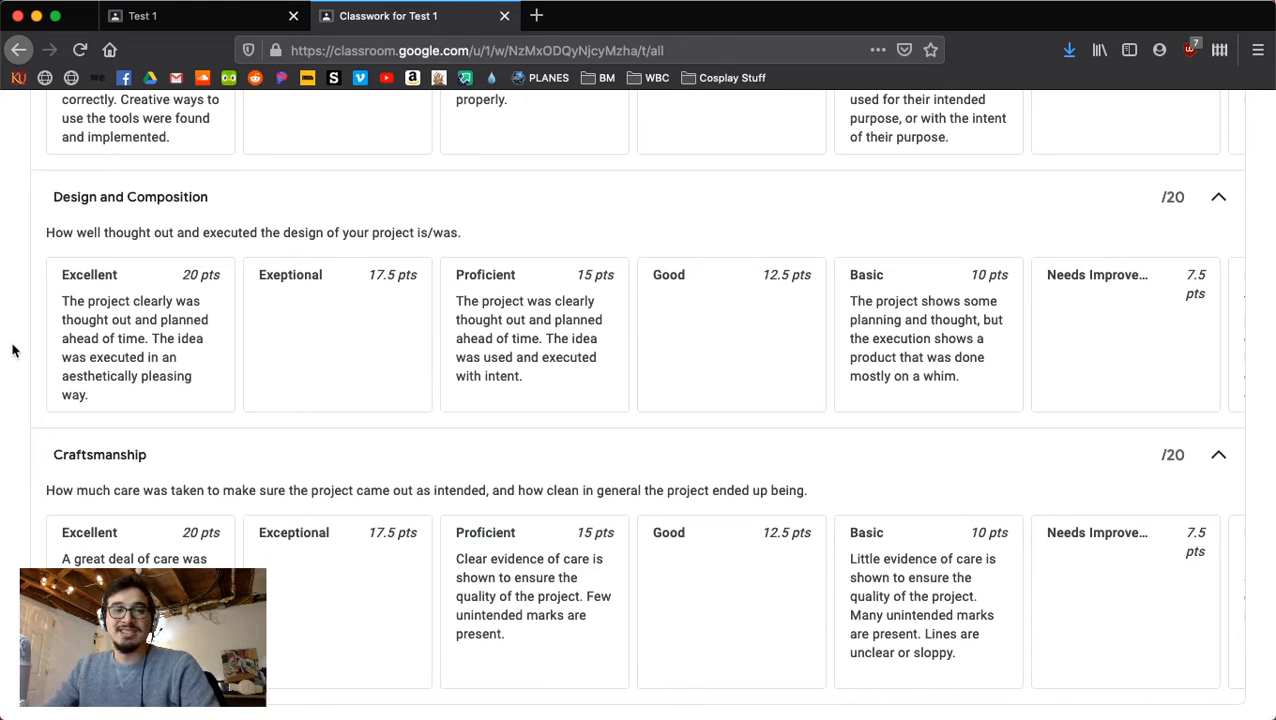
{"action": "scroll", "coordinate": [14, 350], "scroll_direction": "up", "scroll_amount": 14}
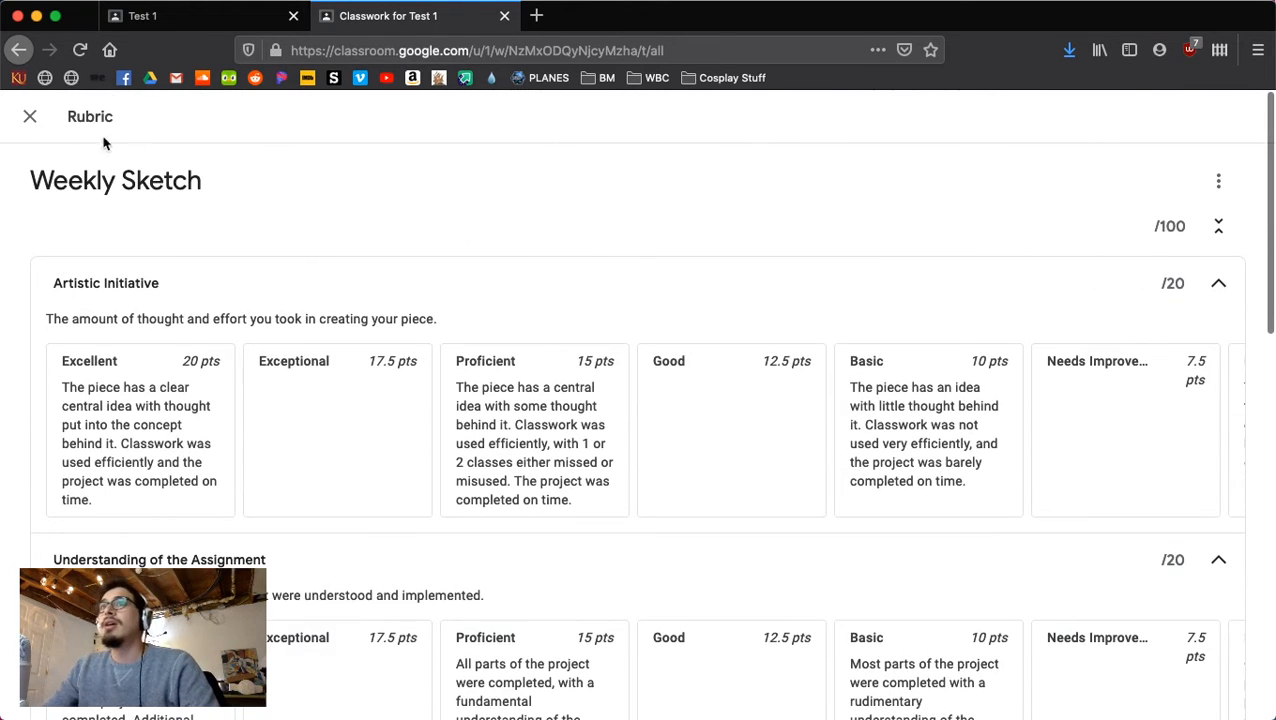
Close the rubric and assign the Weekly Sketch assignment to all students.
{"action": "left_click", "coordinate": [30, 116]}
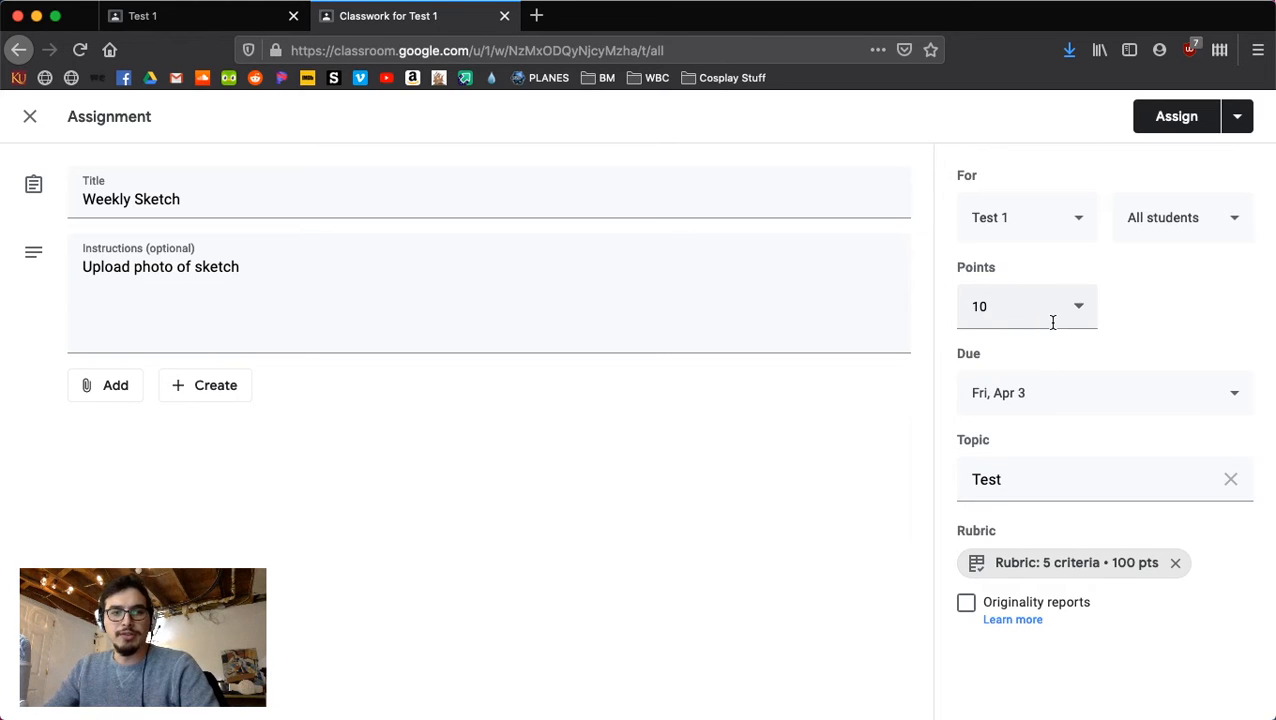
{"action": "left_click", "coordinate": [1205, 119]}
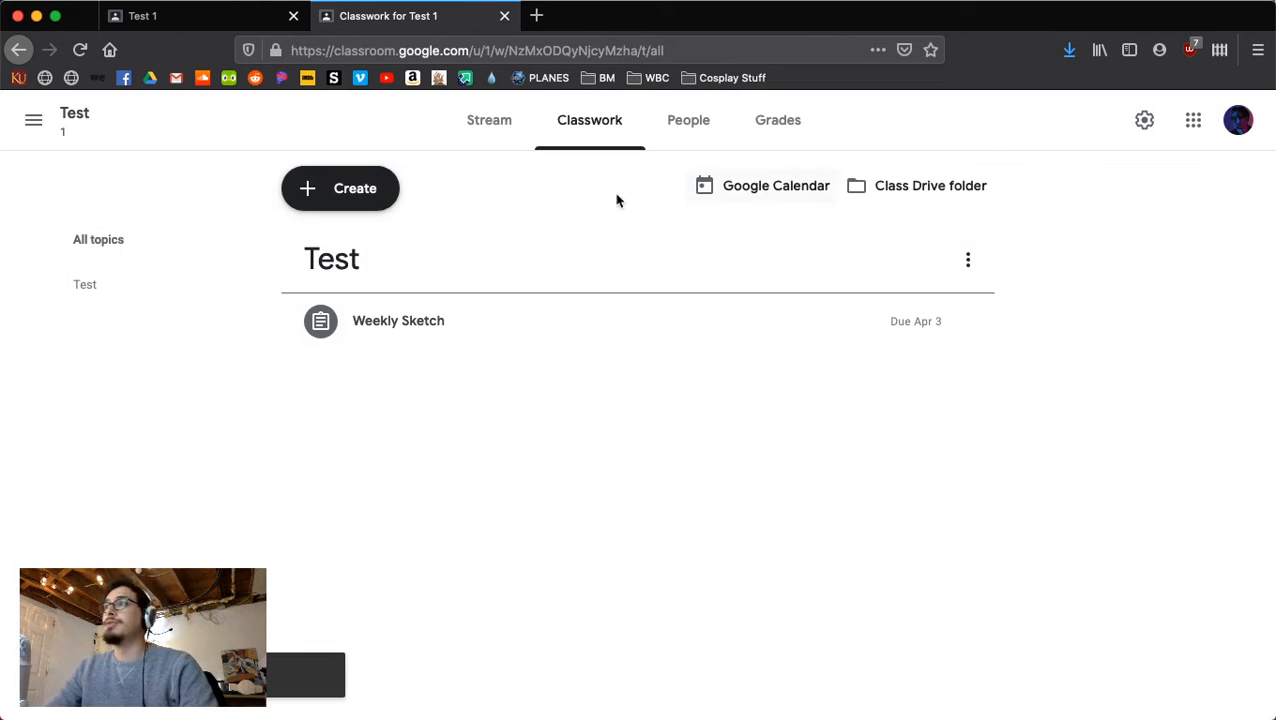
Start another assignment in the class and look at its assign, schedule and draft options.
{"action": "left_click", "coordinate": [342, 188]}
{"action": "left_click", "coordinate": [355, 241]}
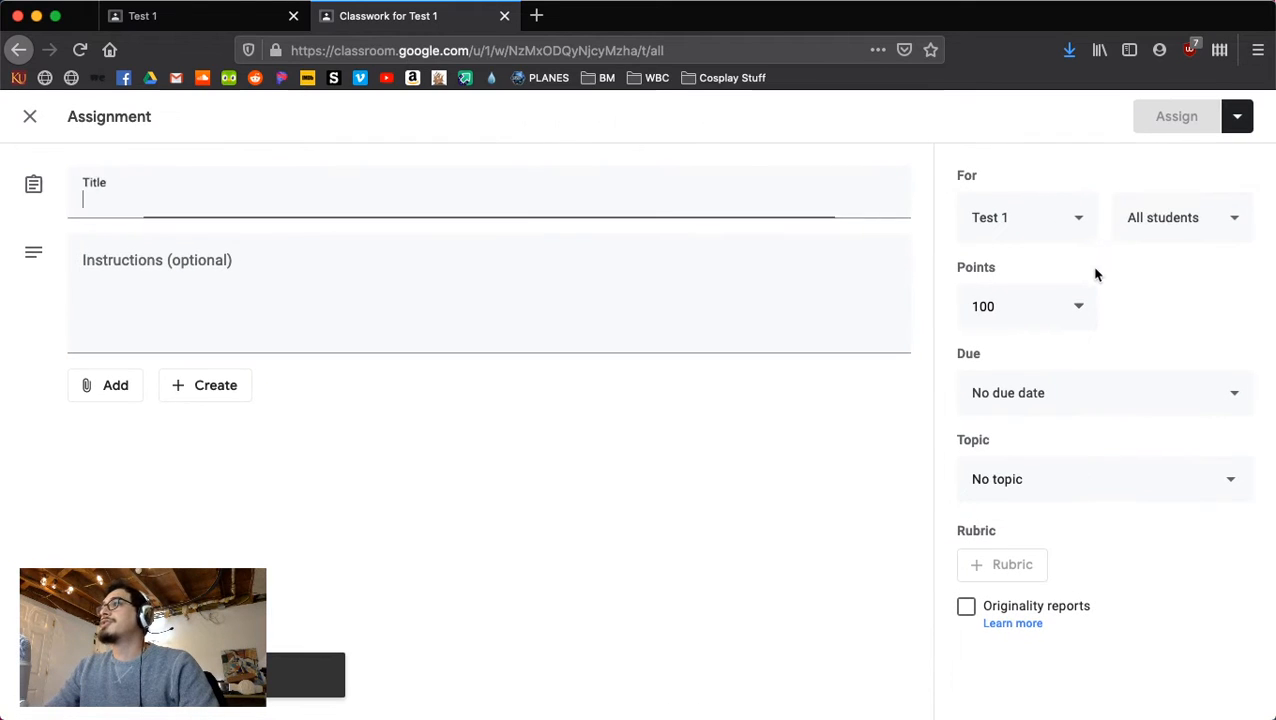
{"action": "left_click", "coordinate": [1236, 118]}
{"action": "left_click", "coordinate": [1100, 163]}
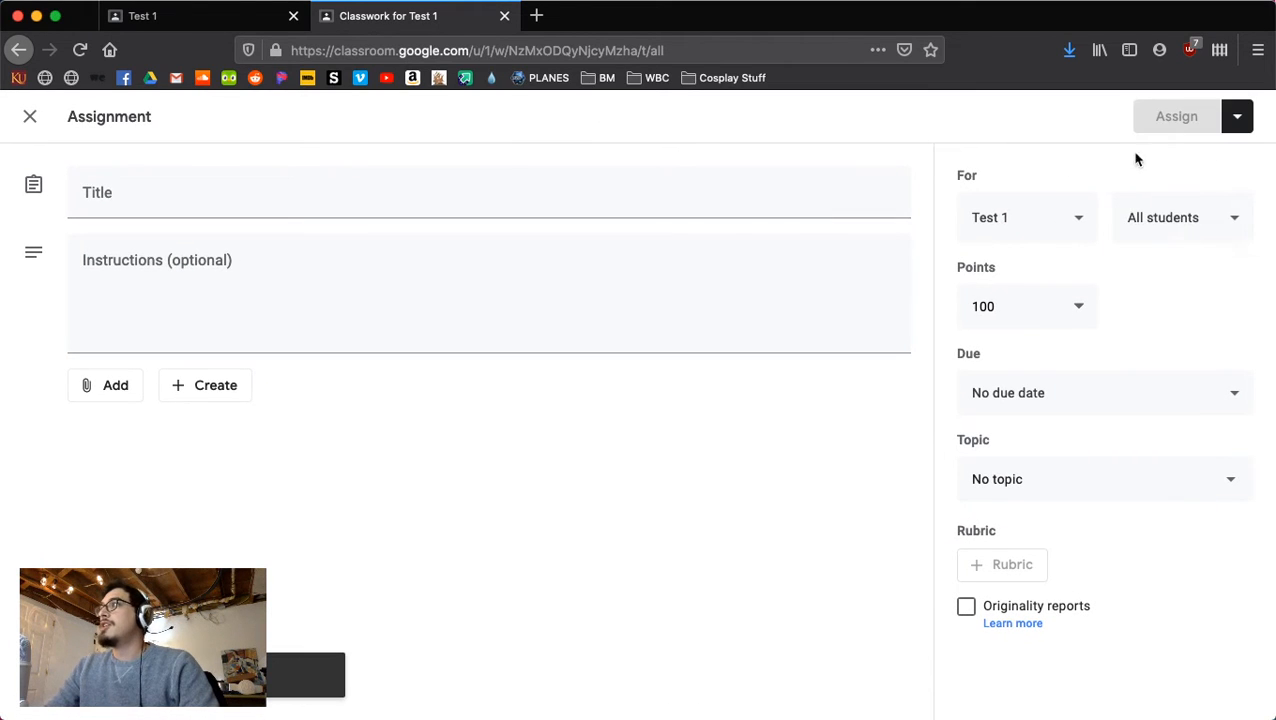
{"action": "left_click", "coordinate": [1238, 117]}
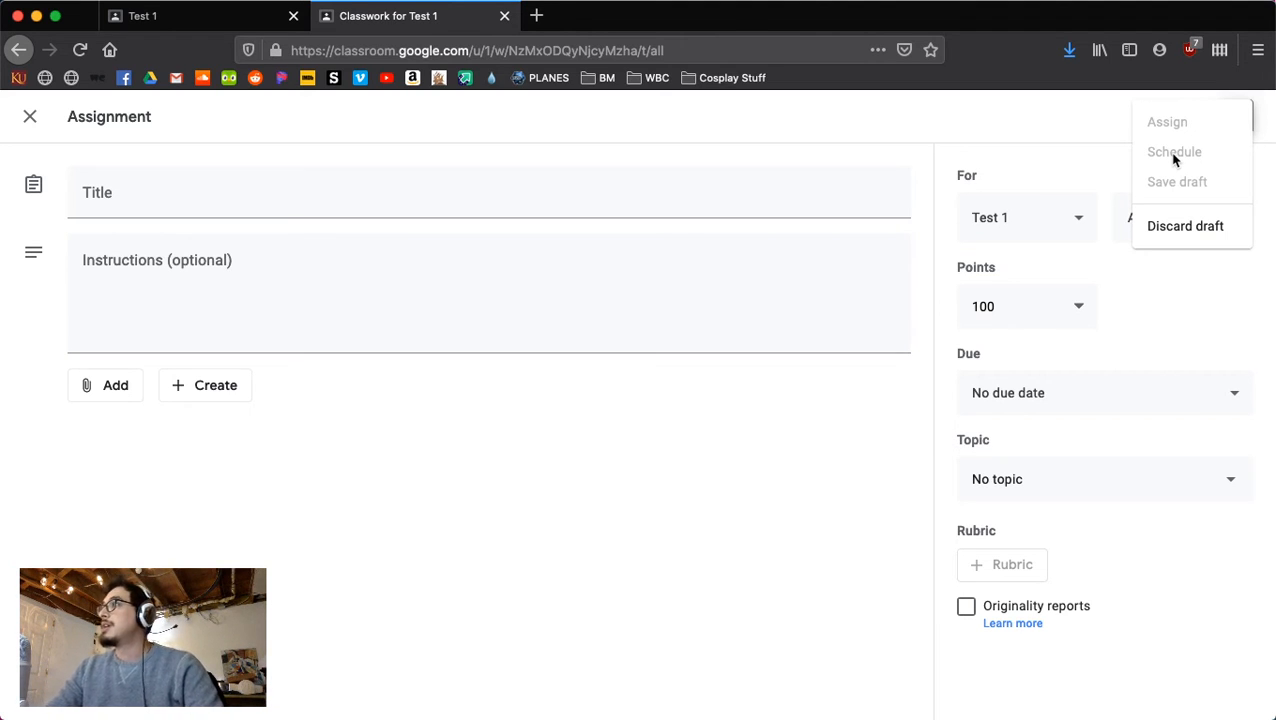
{"action": "left_click", "coordinate": [865, 148]}
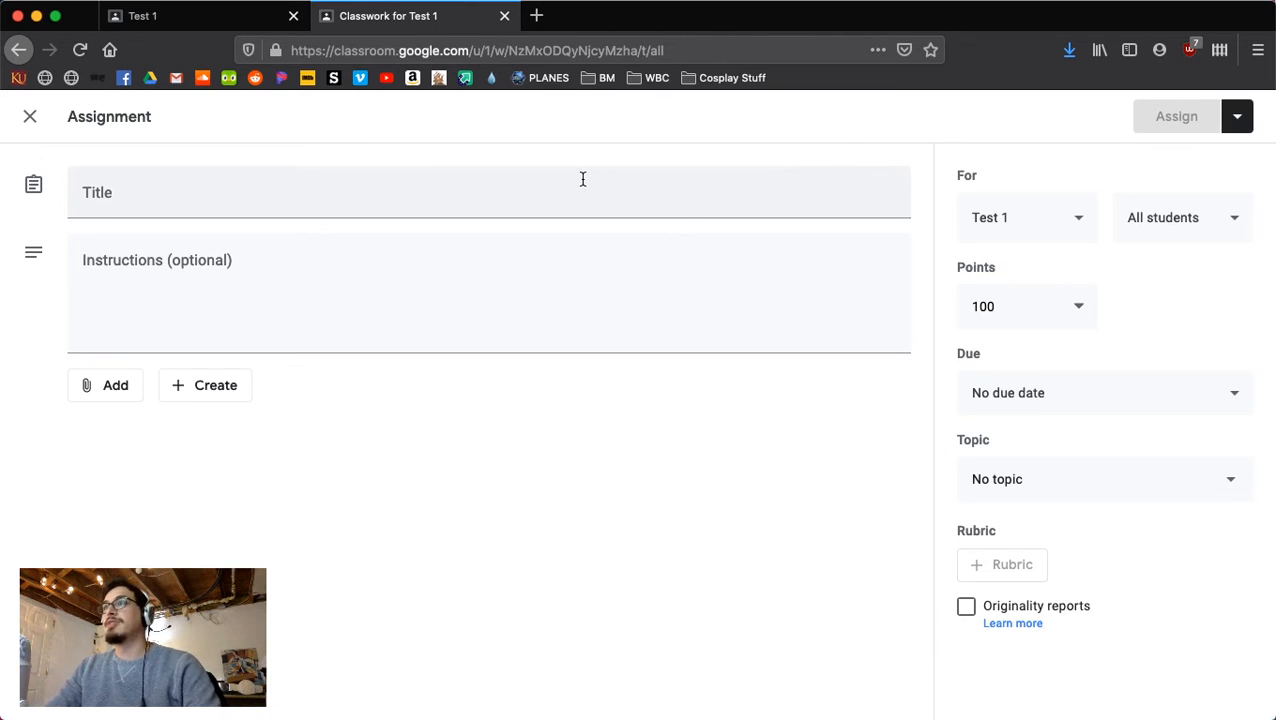
Title the new assignment "dfgdfg", look at the date and time settings for scheduling it, and cancel the scheduling.
{"action": "left_click", "coordinate": [583, 179]}
{"action": "type", "text": "dfgdfg"}
{"action": "left_click", "coordinate": [1237, 116]}
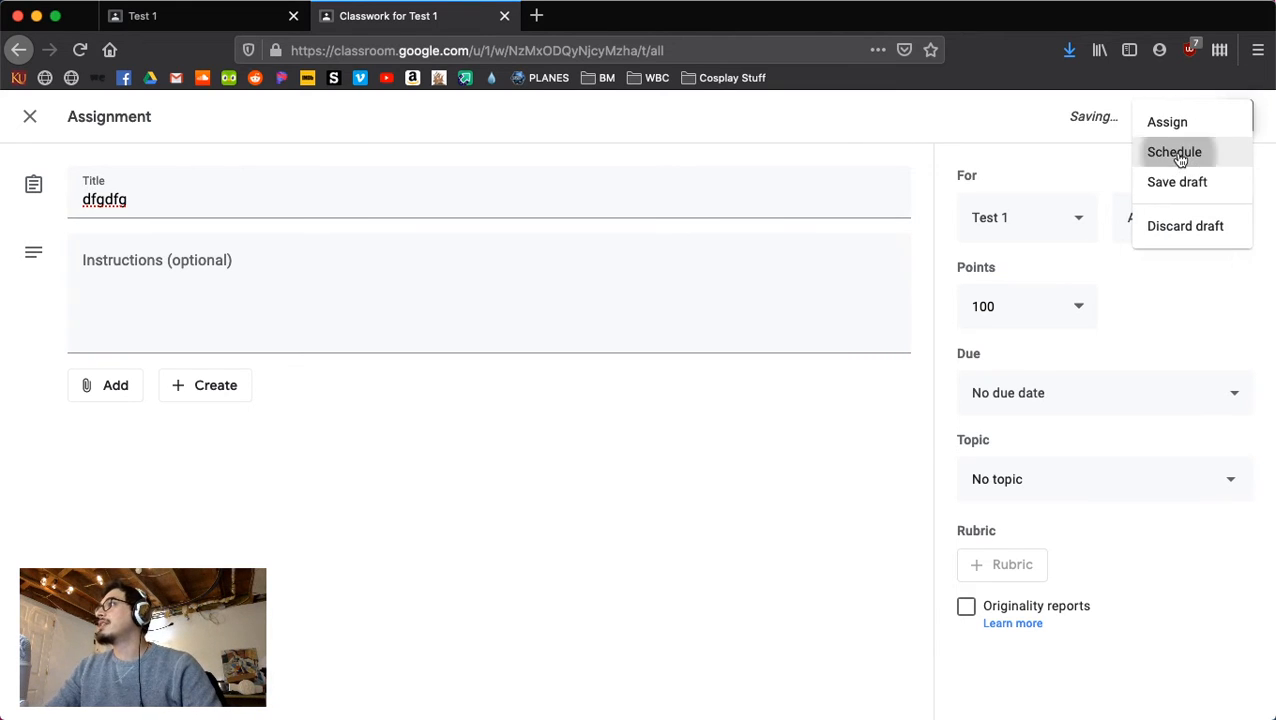
{"action": "left_click", "coordinate": [1176, 155]}
{"action": "left_click", "coordinate": [703, 372]}
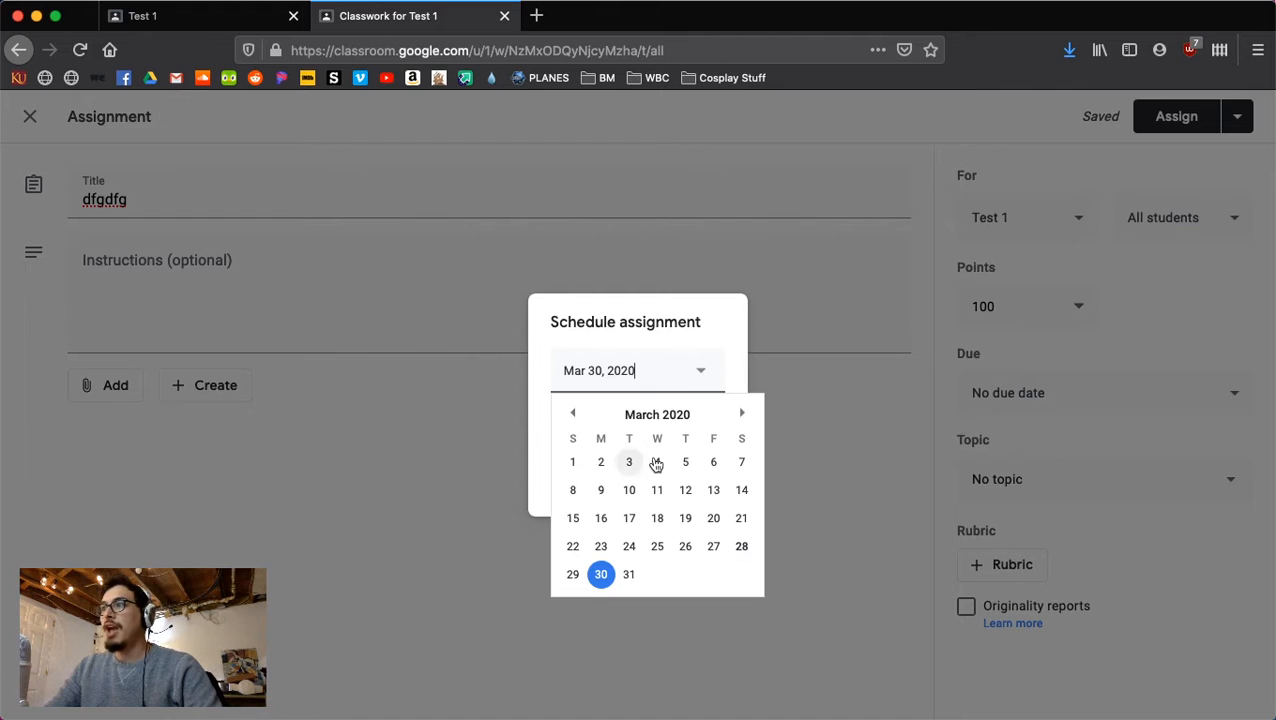
{"action": "left_click", "coordinate": [556, 373]}
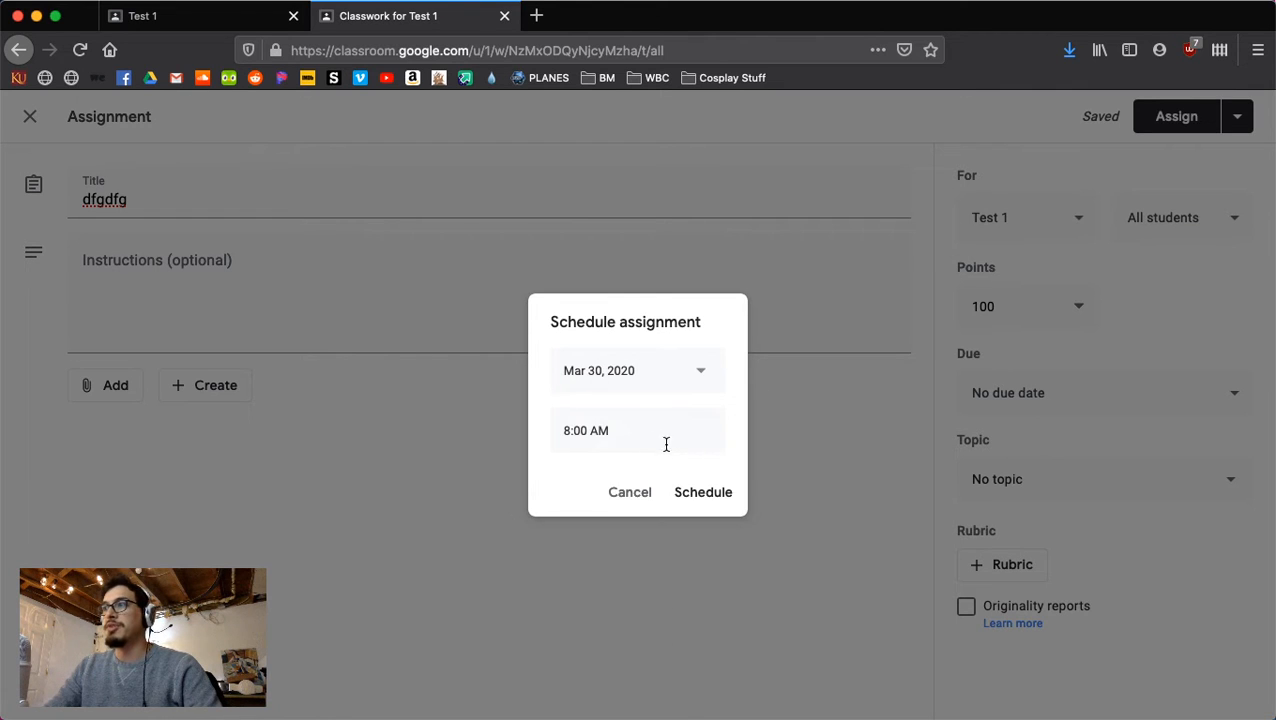
{"action": "left_click", "coordinate": [690, 444]}
{"action": "left_click", "coordinate": [629, 492]}
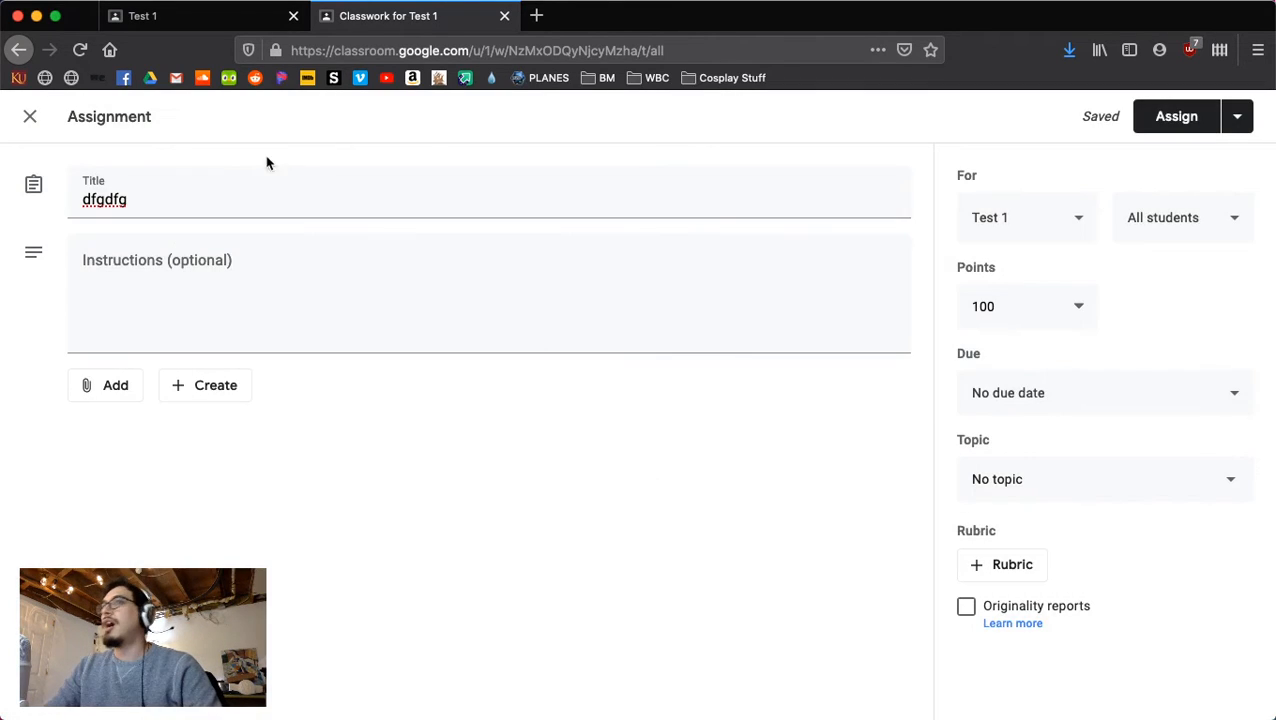
Close the "dfgdfg" assignment and delete its draft from the classwork list.
{"action": "left_click", "coordinate": [27, 117]}
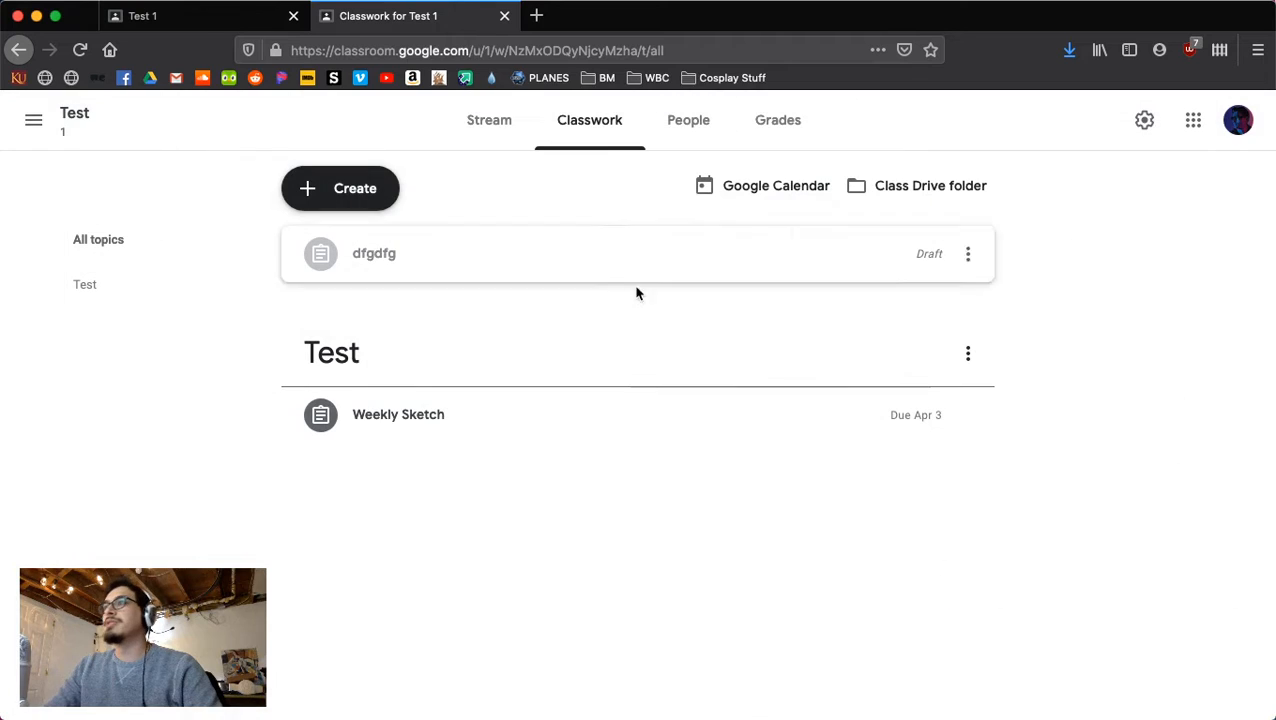
{"action": "left_click", "coordinate": [966, 258]}
{"action": "left_click", "coordinate": [962, 330]}
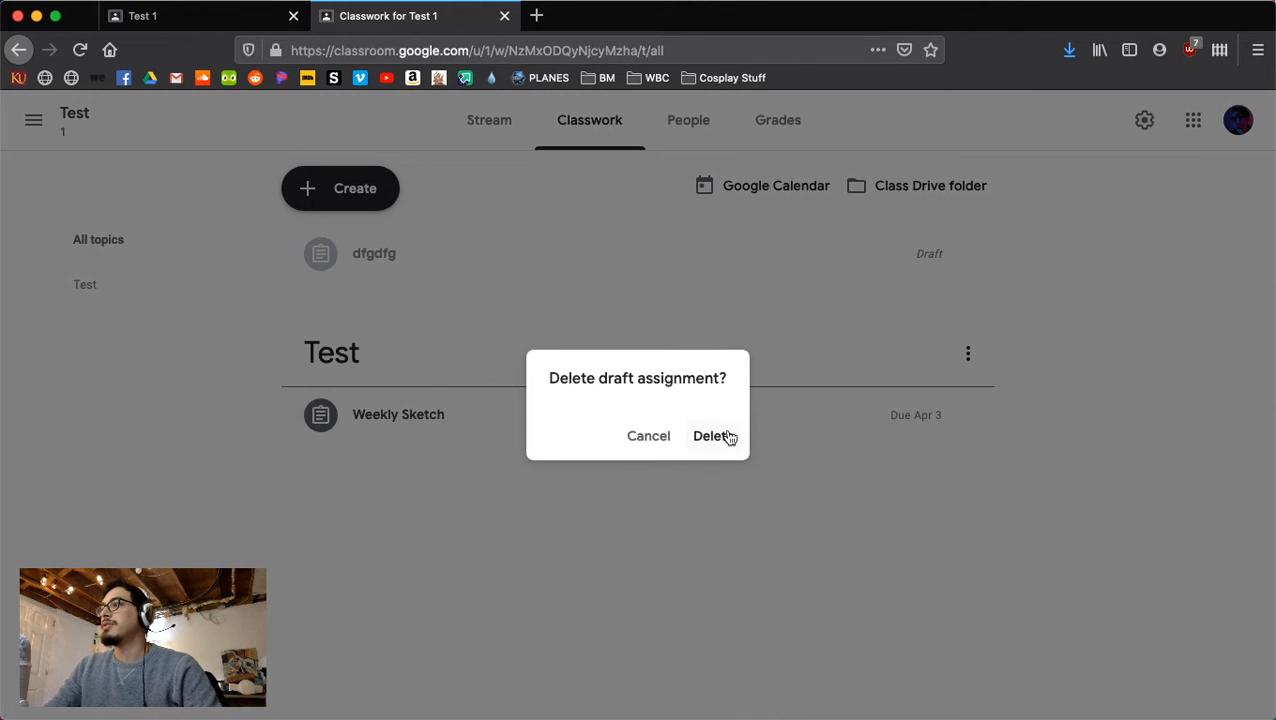
{"action": "left_click", "coordinate": [728, 437]}
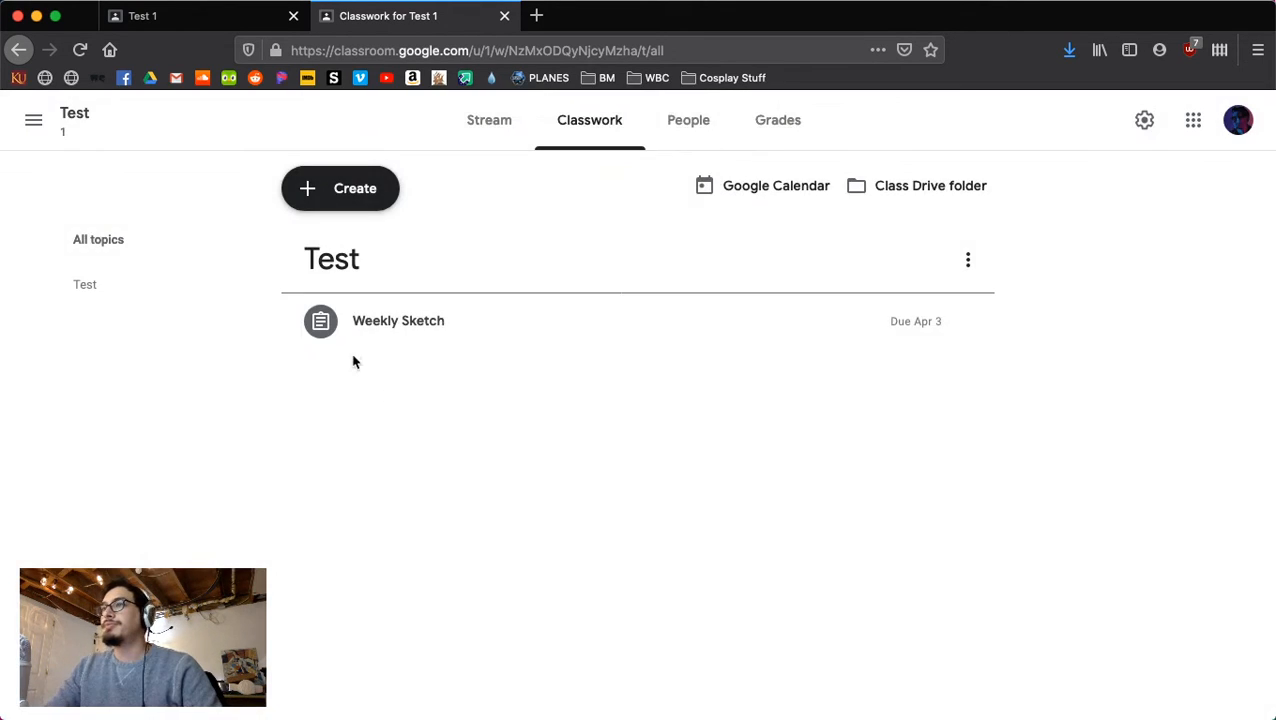
Expand the Weekly Sketch assignment in the classwork list and open its assigned student work.
{"action": "left_click", "coordinate": [353, 362]}
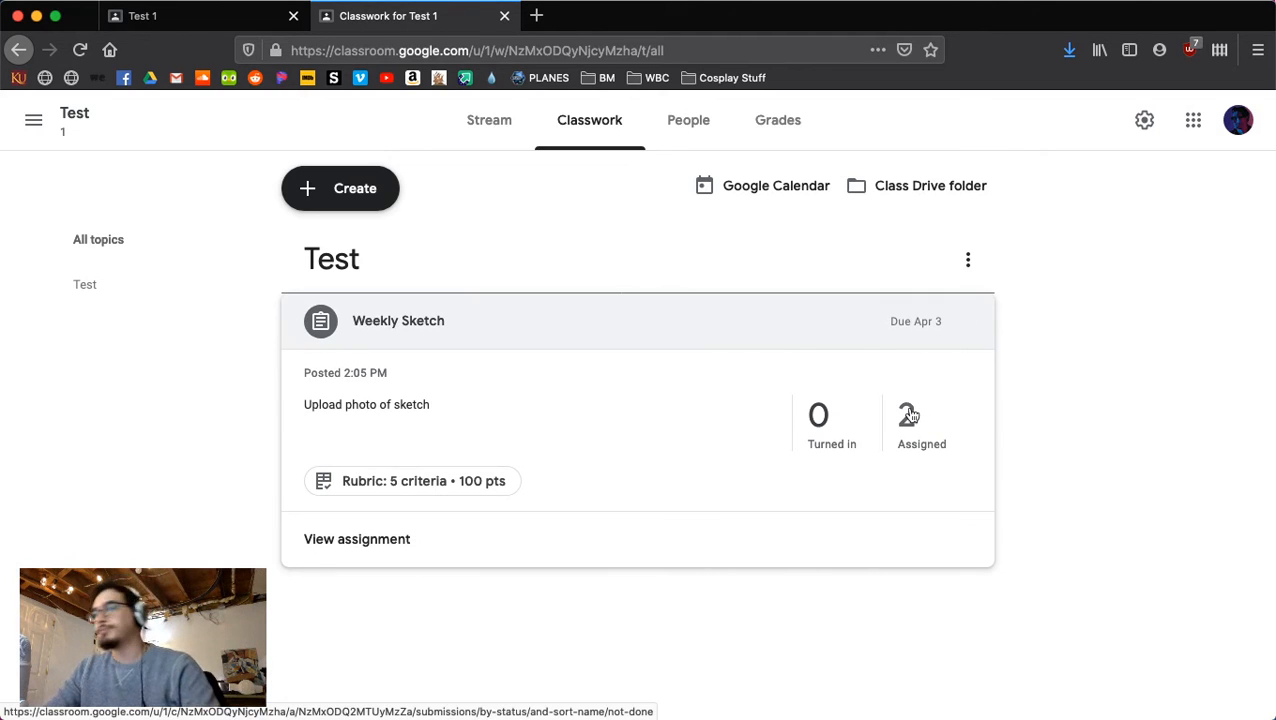
{"action": "left_click", "coordinate": [908, 425]}
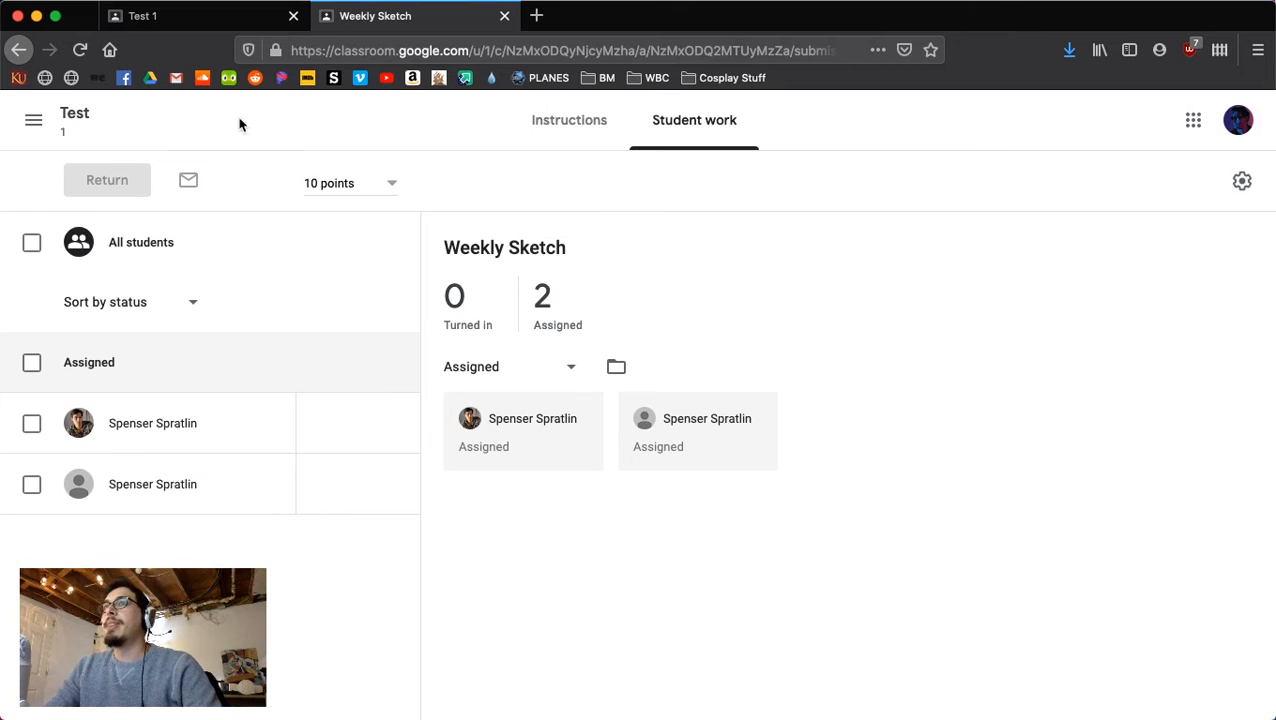
View the Weekly Sketch instructions, return to the classwork list, and reopen the assignment's student work page.
{"action": "left_click", "coordinate": [582, 126]}
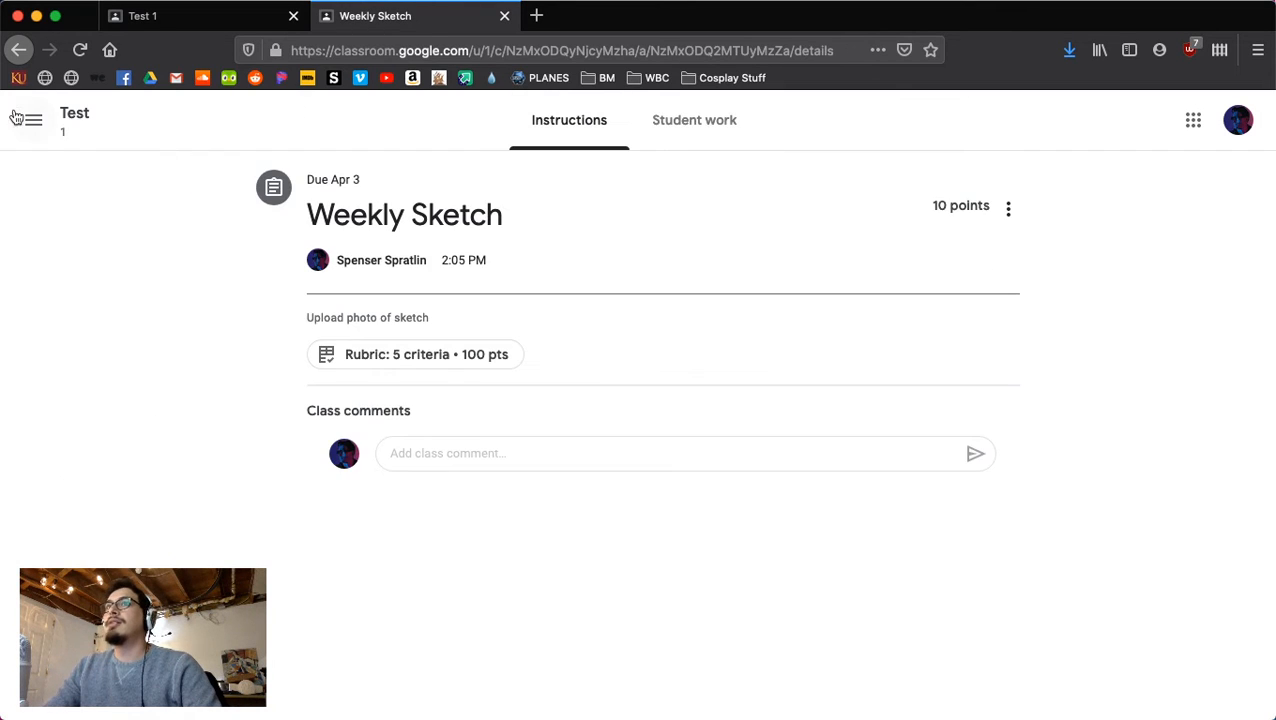
{"action": "left_click", "coordinate": [18, 52]}
{"action": "left_click", "coordinate": [18, 52]}
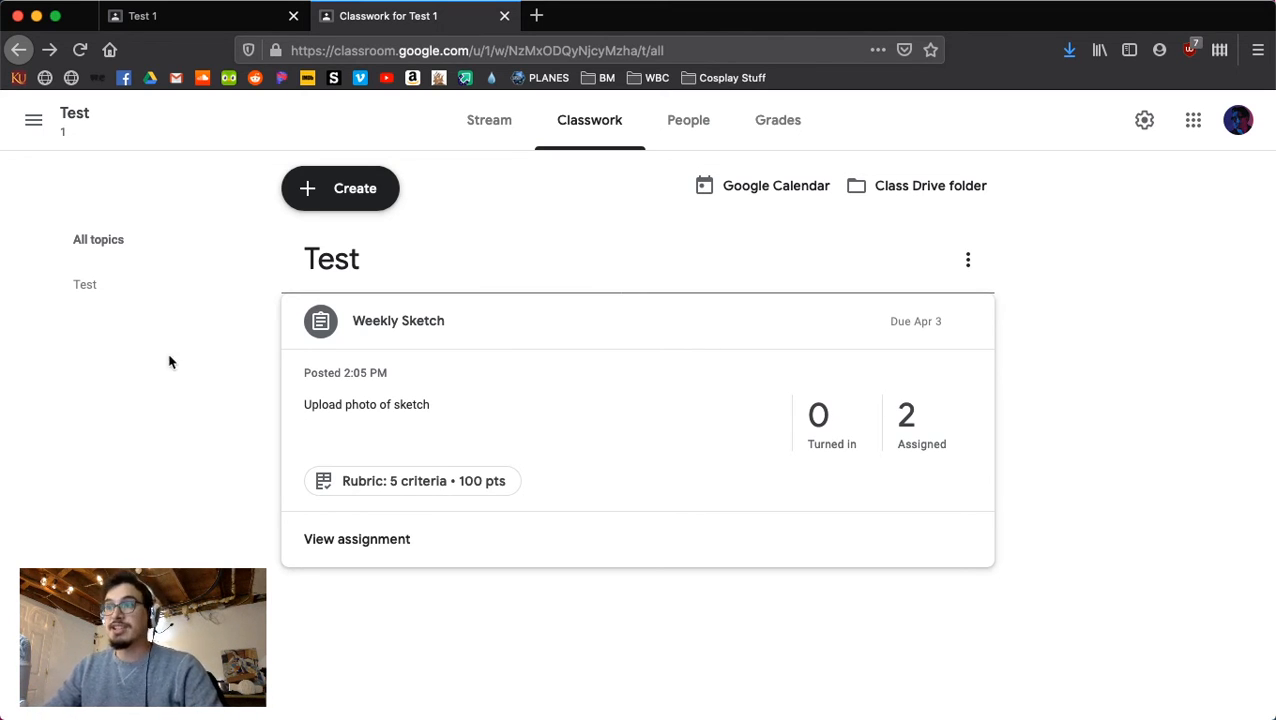
{"action": "left_click", "coordinate": [363, 541]}
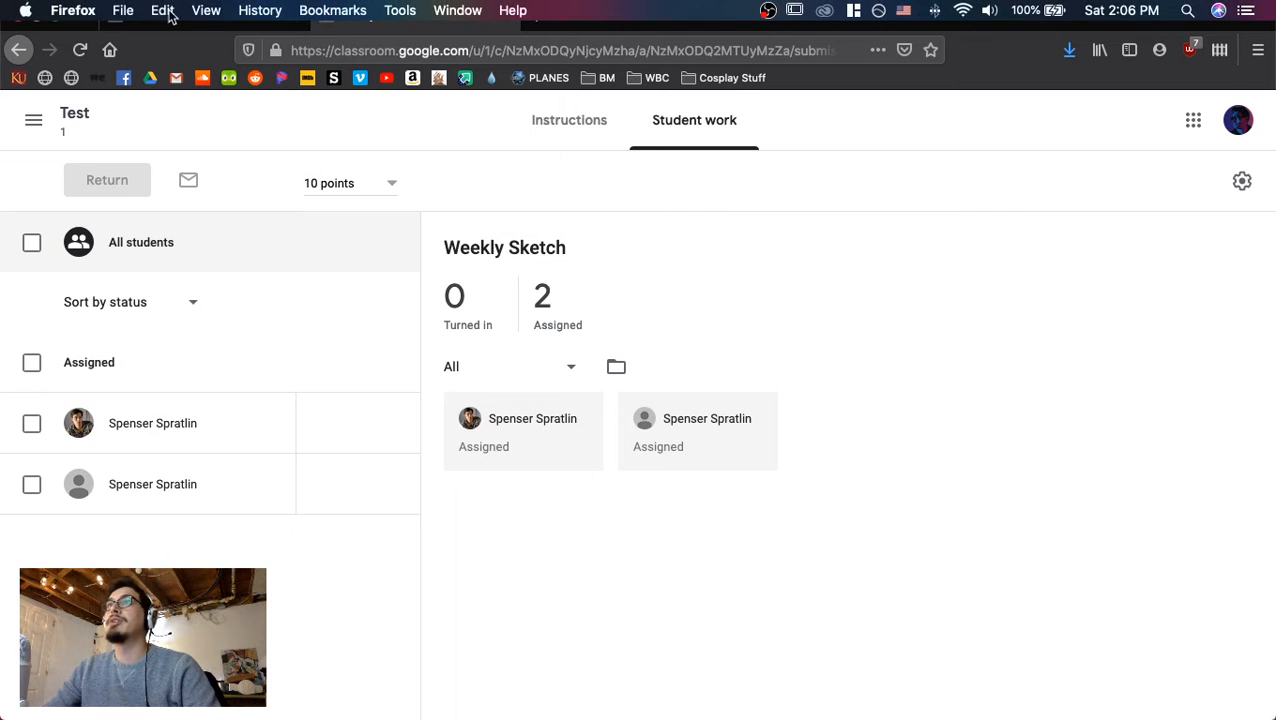
Switch to the student account's view of the Test class and open the Weekly Sketch assignment from its classwork, dismissing the introductory tips.
{"action": "left_click", "coordinate": [180, 28]}
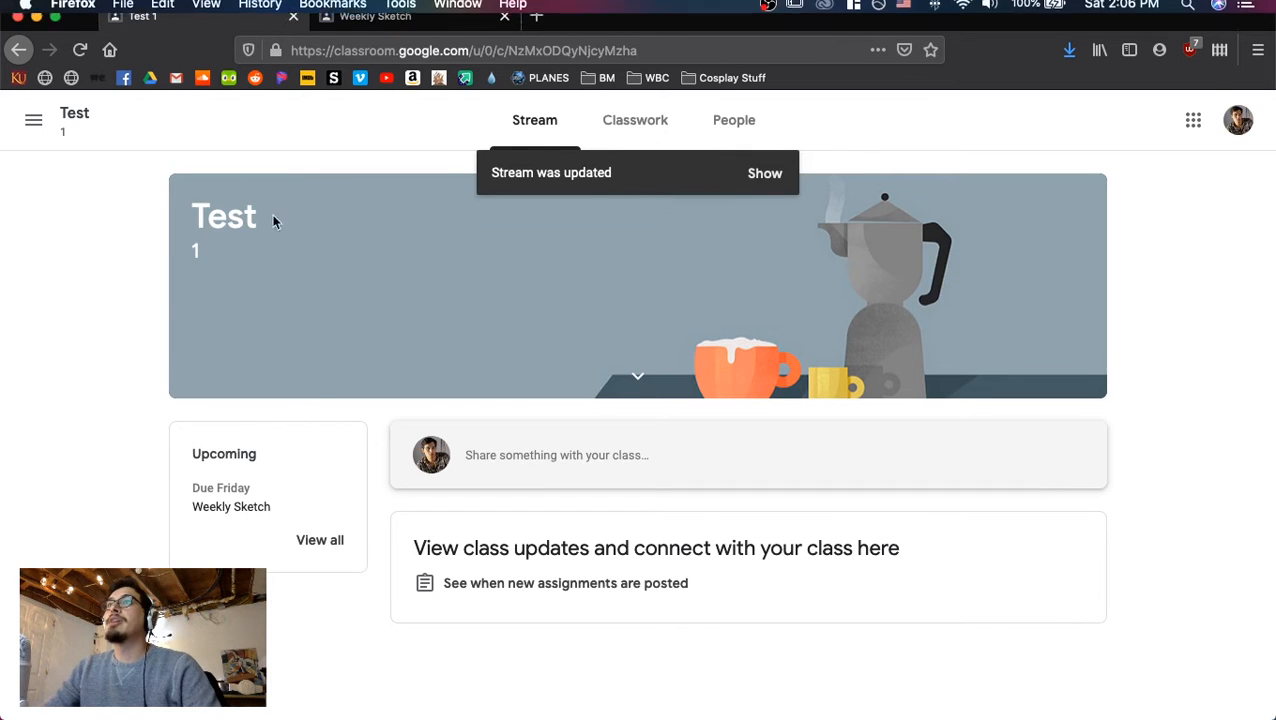
{"action": "left_click", "coordinate": [782, 177]}
{"action": "left_click", "coordinate": [624, 132]}
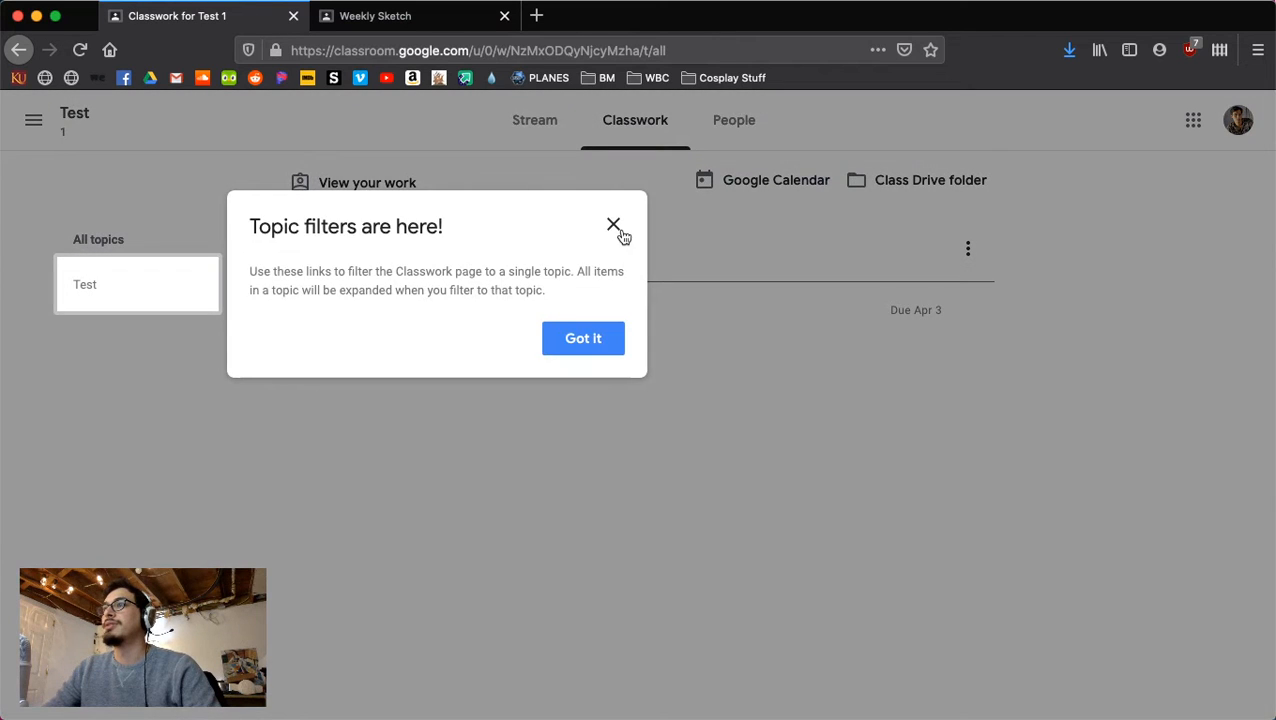
{"action": "left_click", "coordinate": [614, 225]}
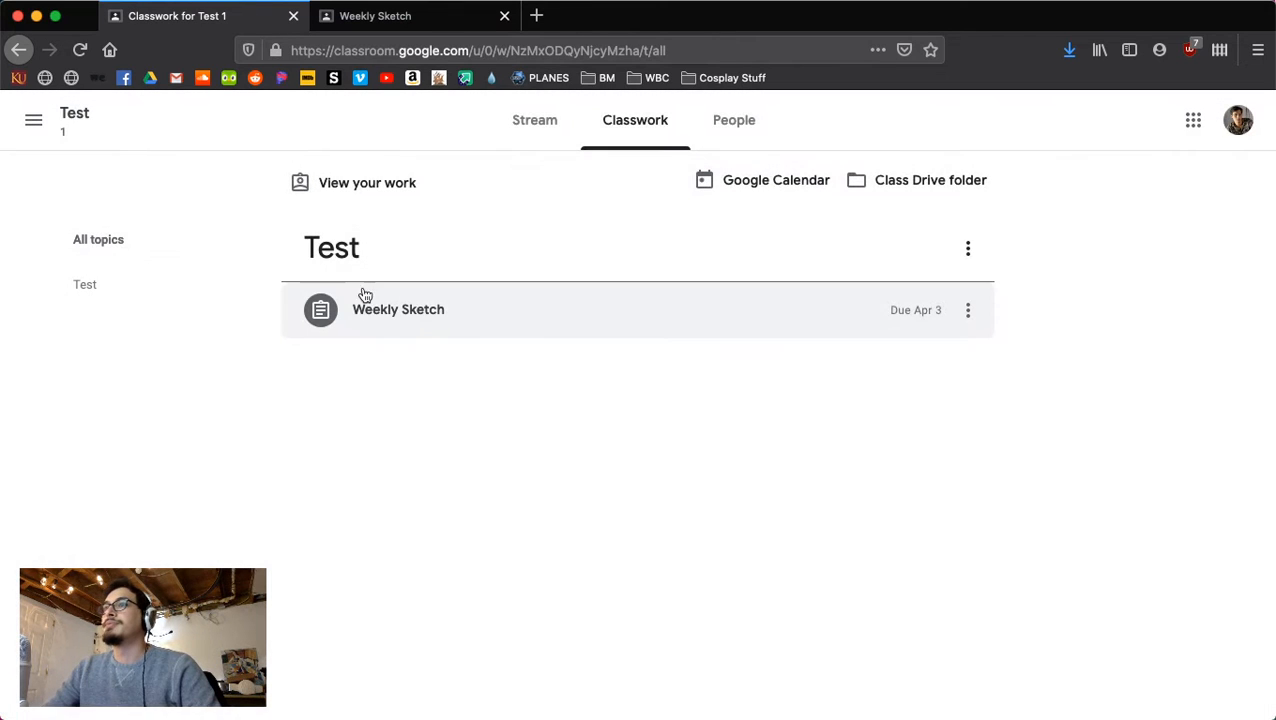
{"action": "left_click", "coordinate": [398, 312]}
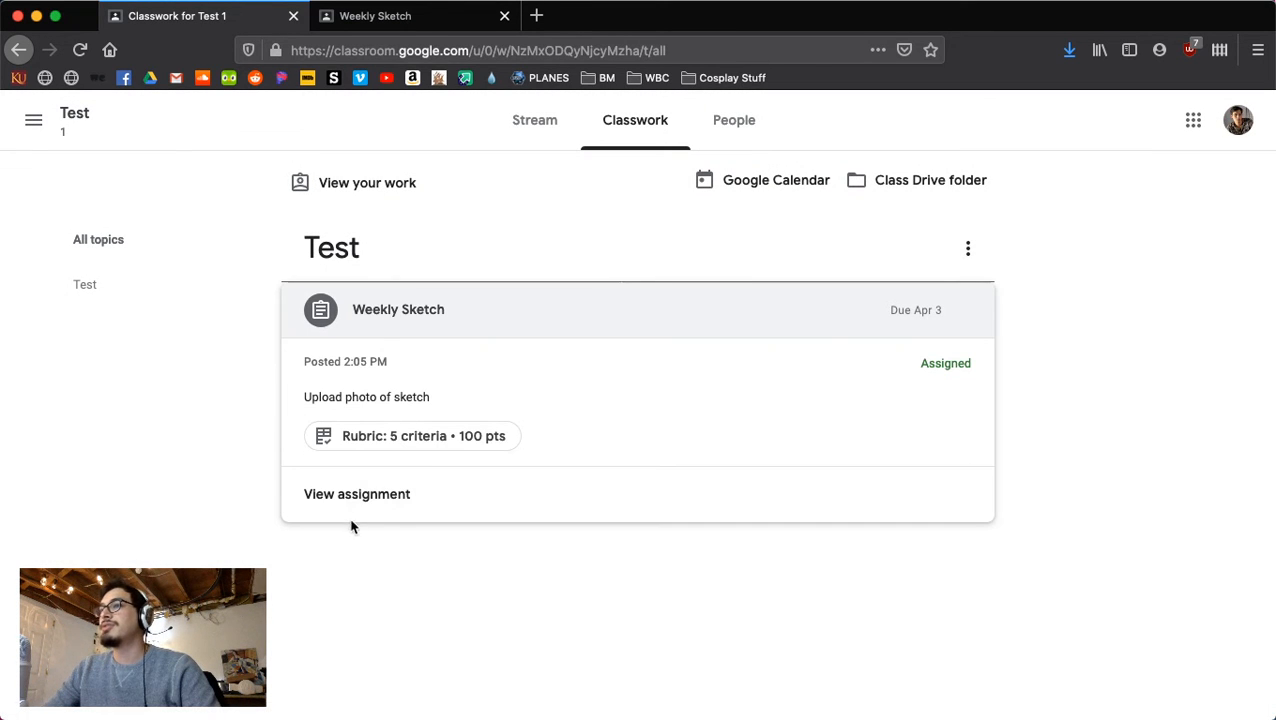
{"action": "left_click", "coordinate": [356, 500]}
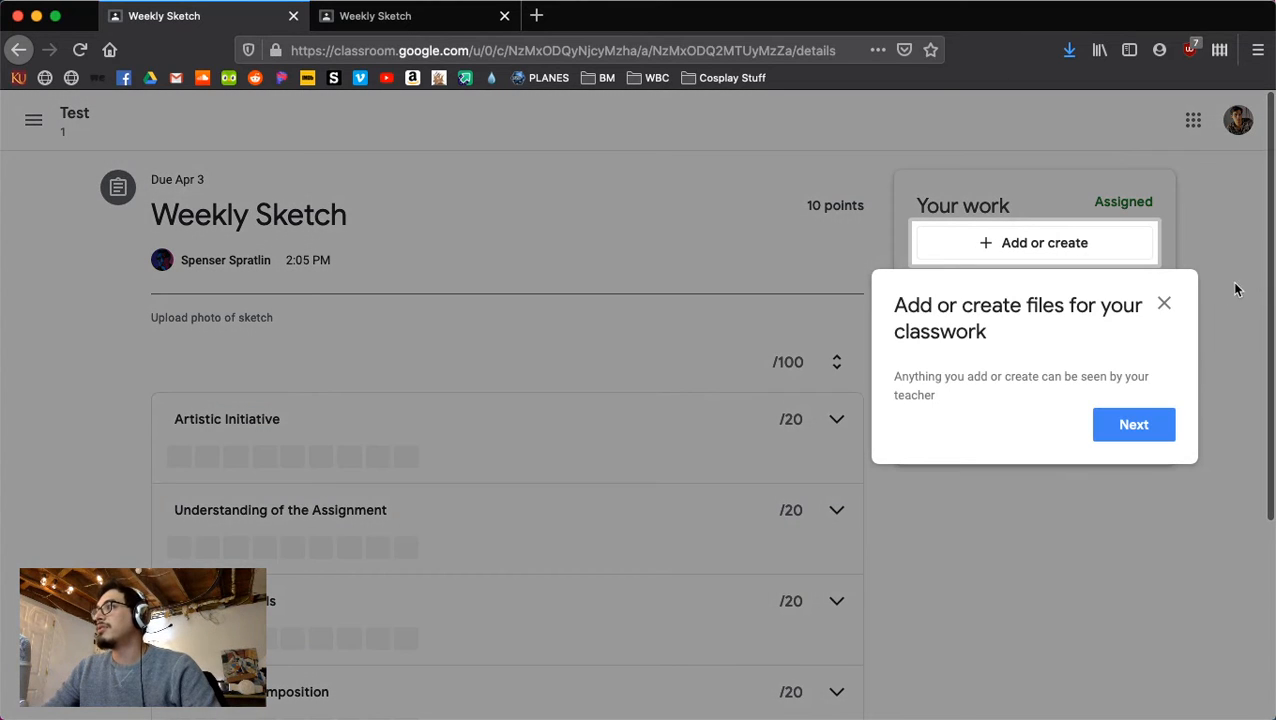
{"action": "left_click", "coordinate": [1165, 306]}
Examine the assignment's rubric criteria as a student, including the Craftsmanship description and all its rating levels.
{"action": "scroll", "coordinate": [652, 413], "scroll_direction": "down", "scroll_amount": 5}
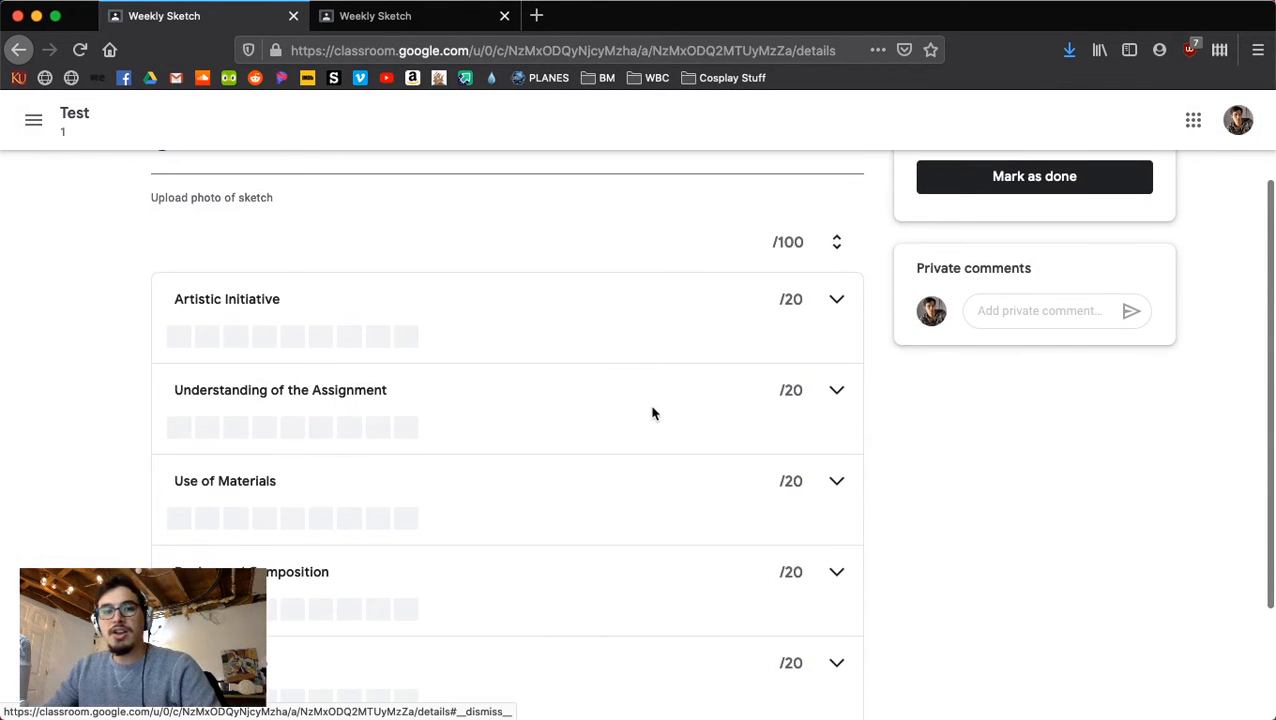
{"action": "scroll", "coordinate": [652, 413], "scroll_direction": "up", "scroll_amount": 5}
{"action": "scroll", "coordinate": [652, 413], "scroll_direction": "down", "scroll_amount": 5}
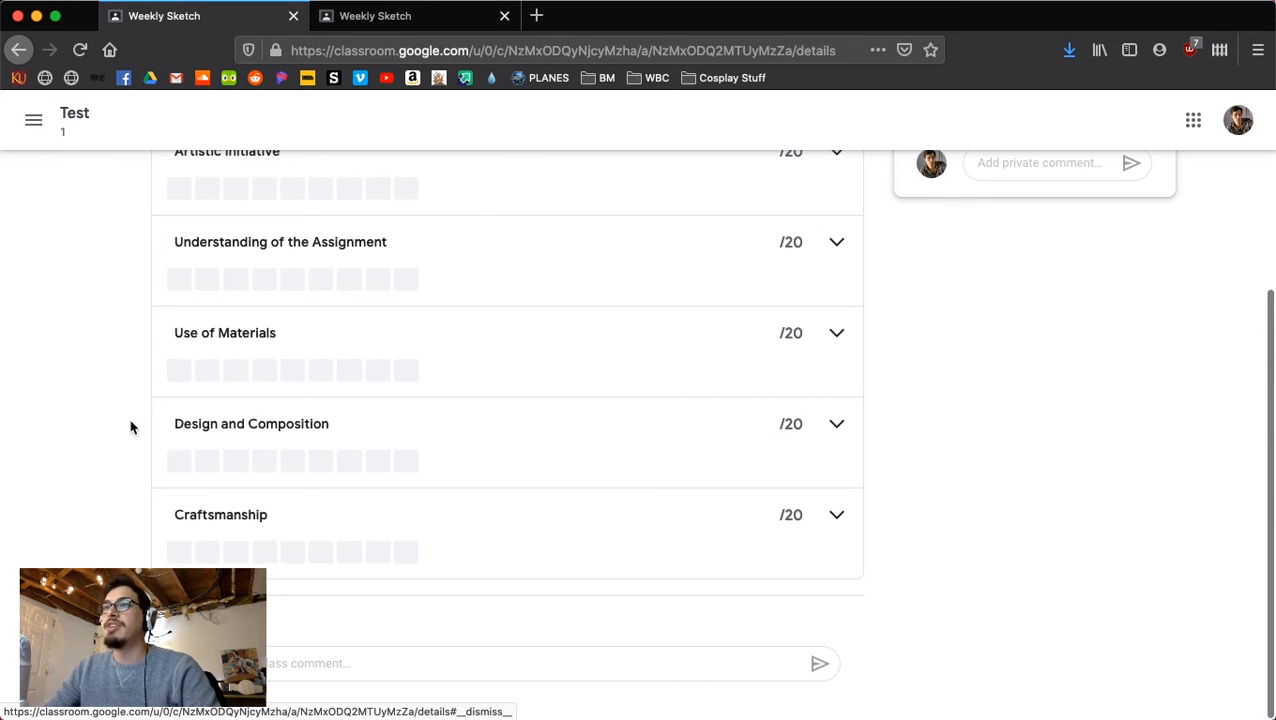
{"action": "scroll", "coordinate": [128, 427], "scroll_direction": "up", "scroll_amount": 3}
{"action": "scroll", "coordinate": [128, 427], "scroll_direction": "down", "scroll_amount": 3}
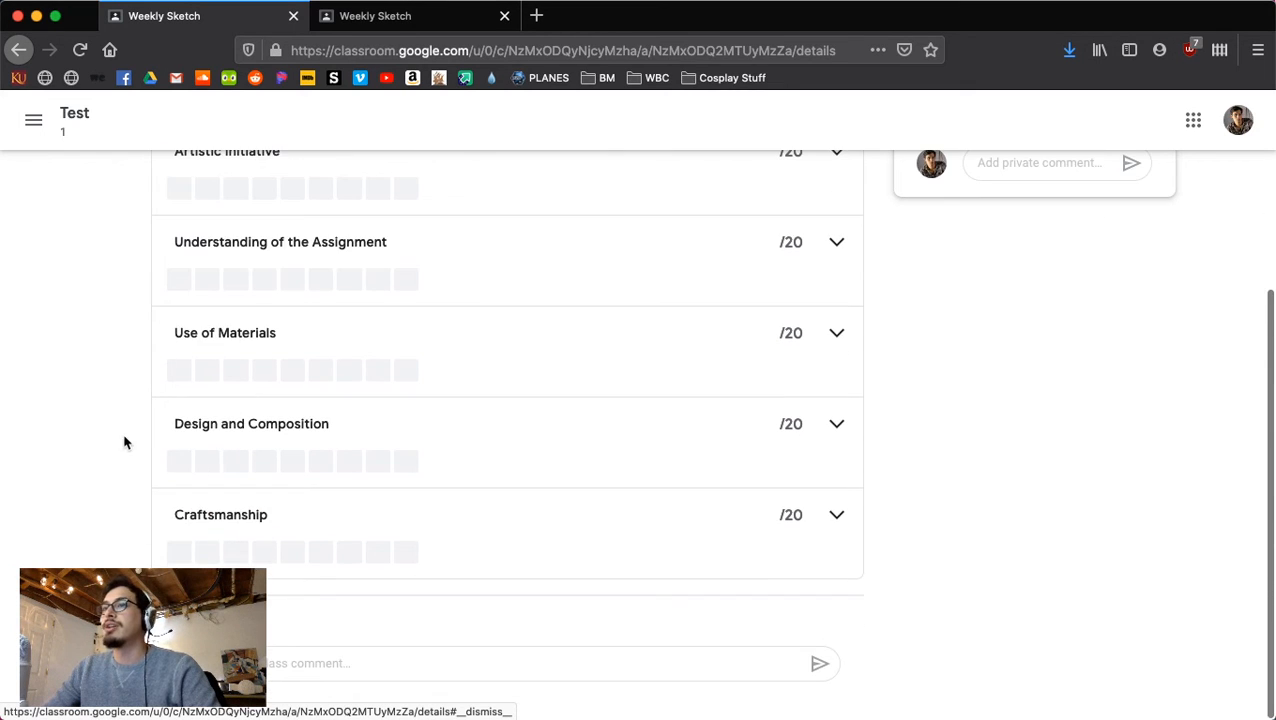
{"action": "left_click", "coordinate": [196, 527]}
{"action": "scroll", "coordinate": [171, 498], "scroll_direction": "down", "scroll_amount": 2}
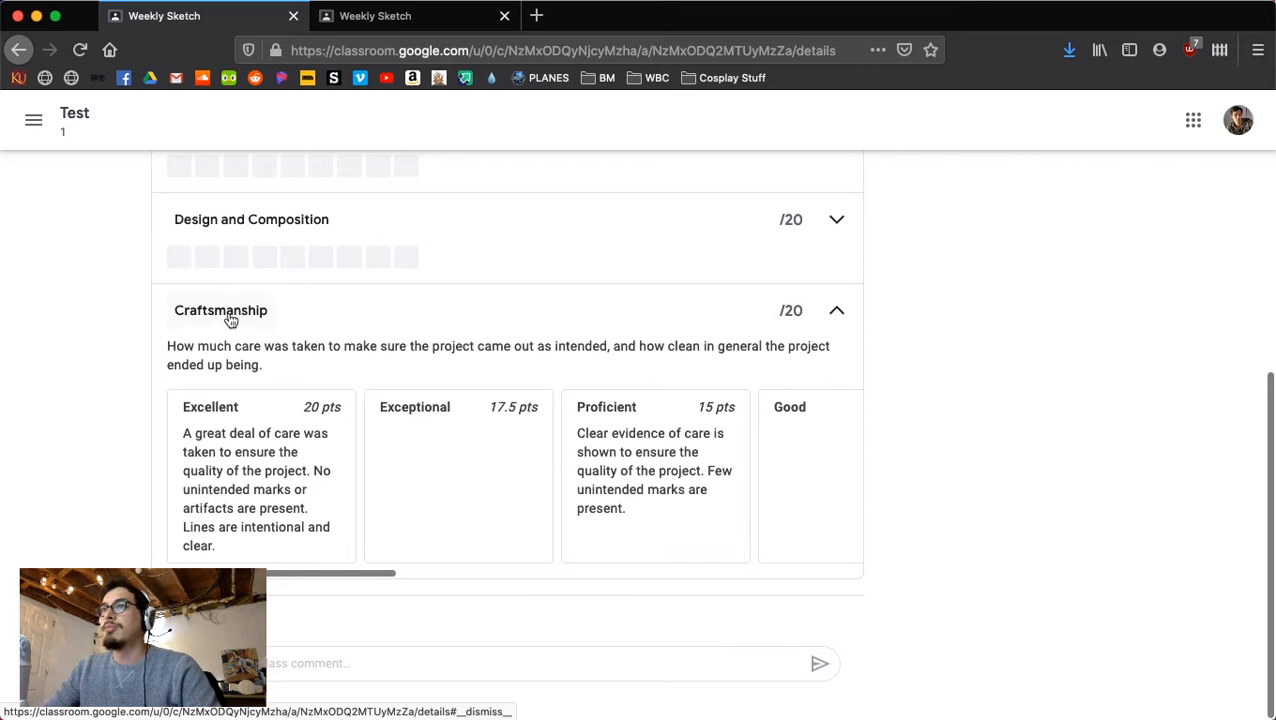
{"action": "scroll", "coordinate": [444, 407], "scroll_direction": "right", "scroll_amount": 10}
{"action": "scroll", "coordinate": [453, 407], "scroll_direction": "left", "scroll_amount": 10}
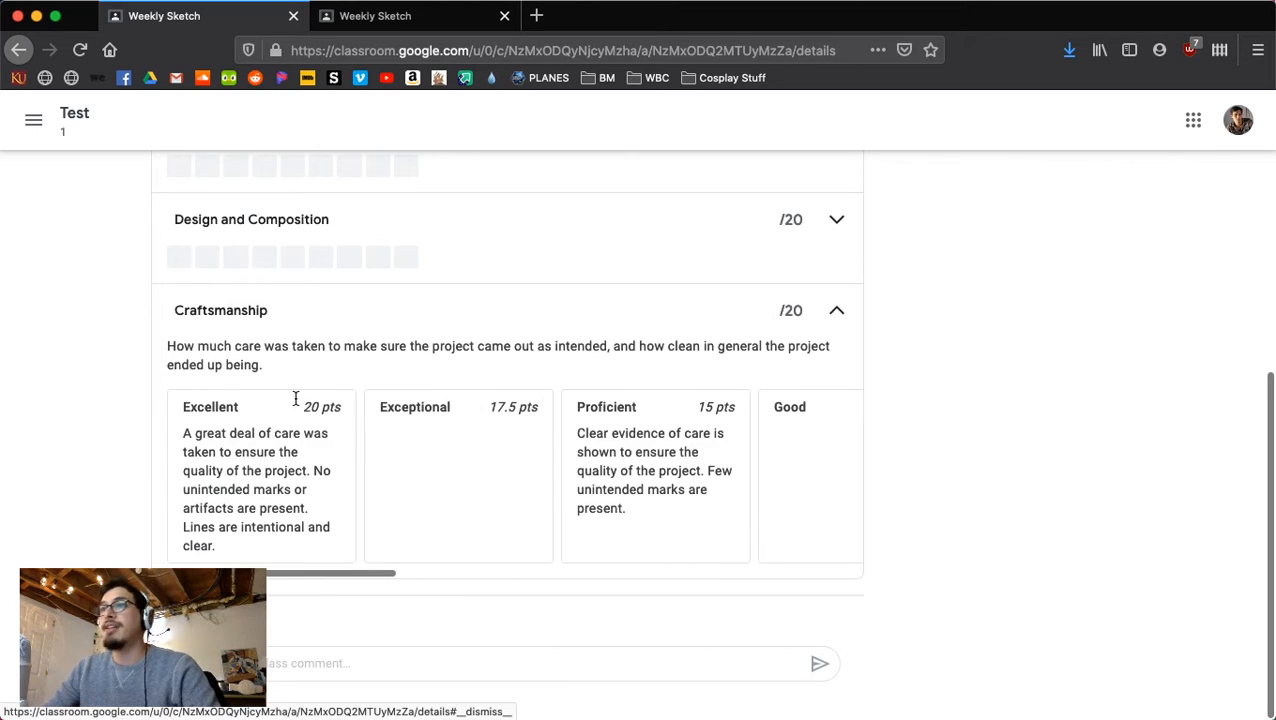
{"action": "scroll", "coordinate": [208, 330], "scroll_direction": "up", "scroll_amount": 3}
{"action": "scroll", "coordinate": [921, 364], "scroll_direction": "up", "scroll_amount": 2}
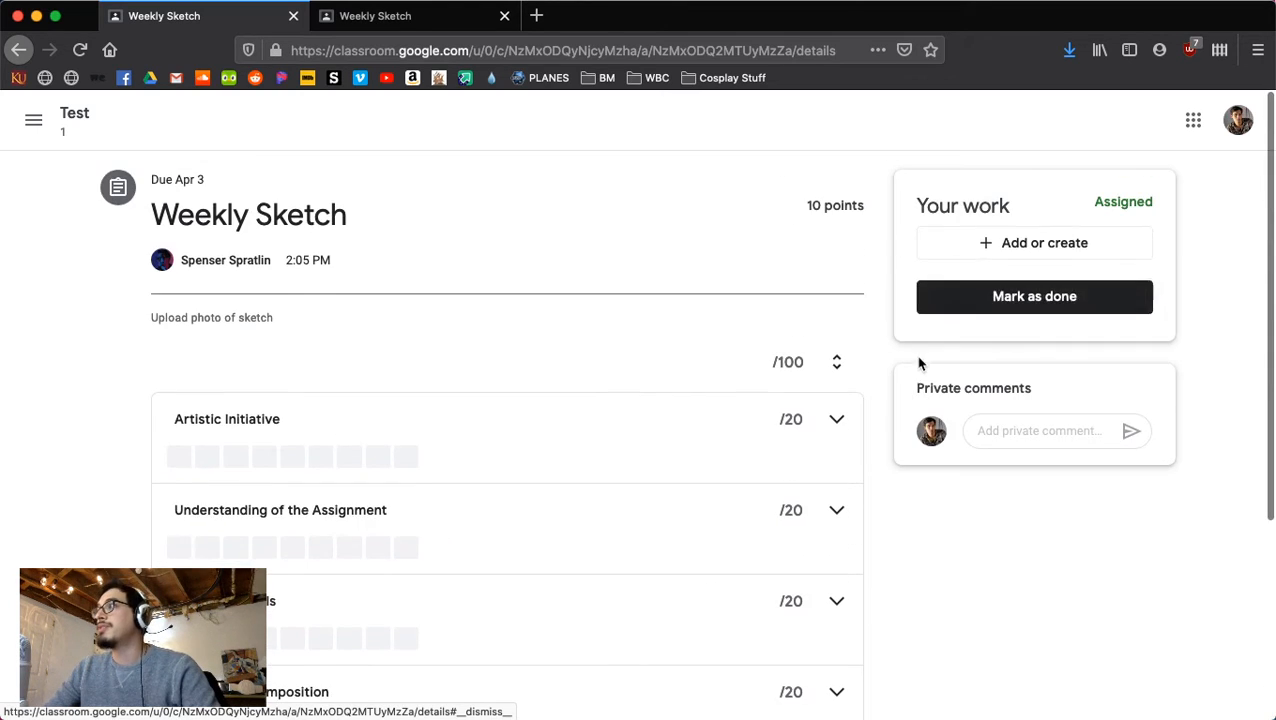
Upload avatar_005ff2f2f554_128.jpg through the Google Drive file picker as the student's work for Weekly Sketch.
{"action": "left_click", "coordinate": [997, 242]}
{"action": "left_click", "coordinate": [979, 244]}
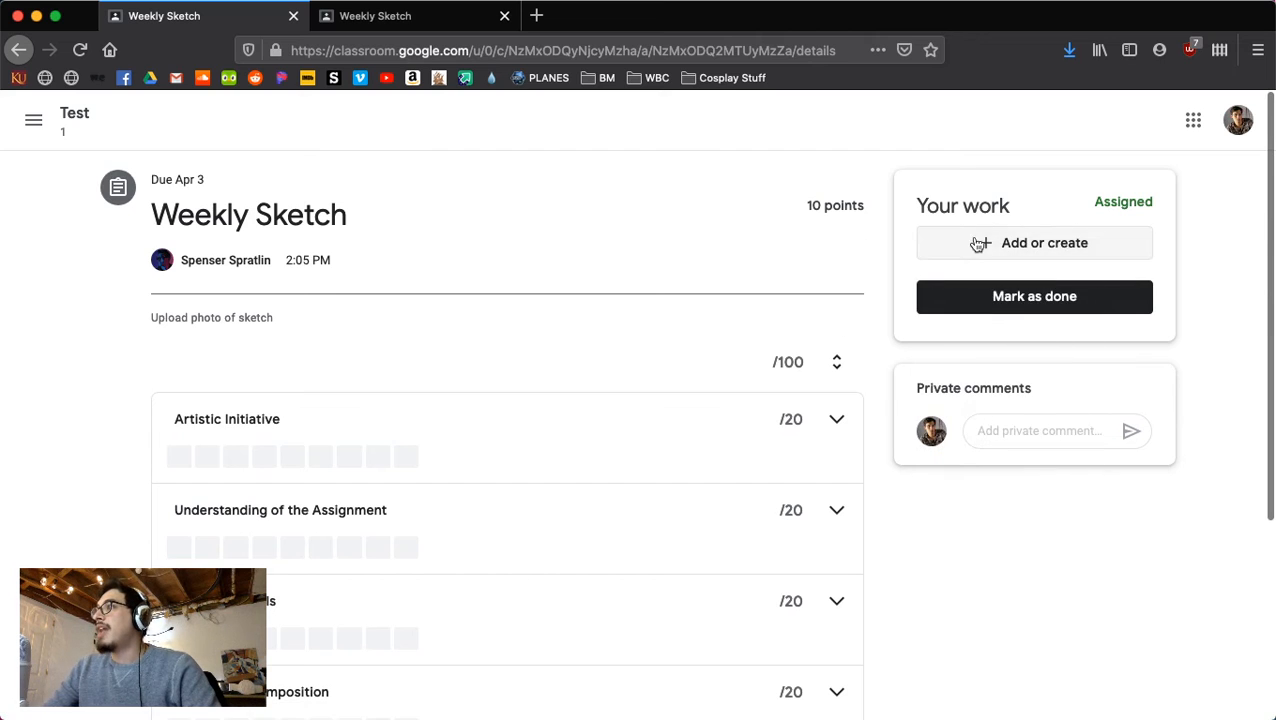
{"action": "left_click", "coordinate": [979, 244]}
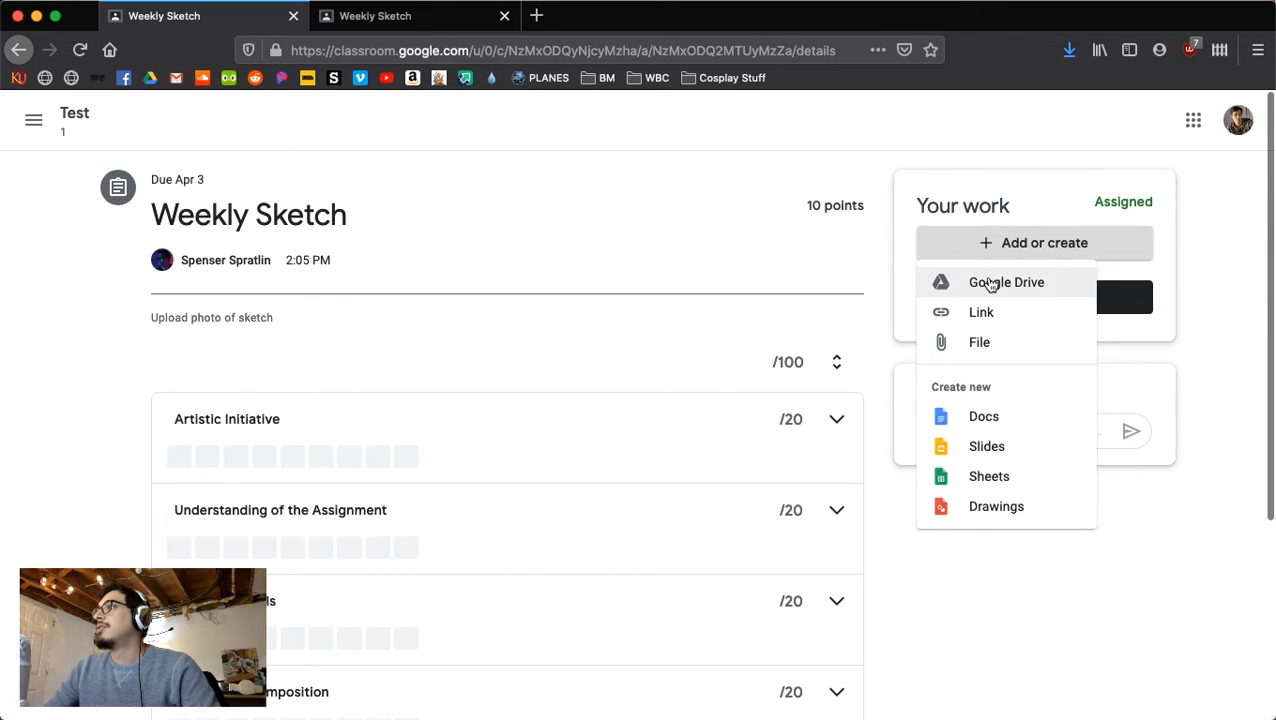
{"action": "left_click", "coordinate": [990, 283]}
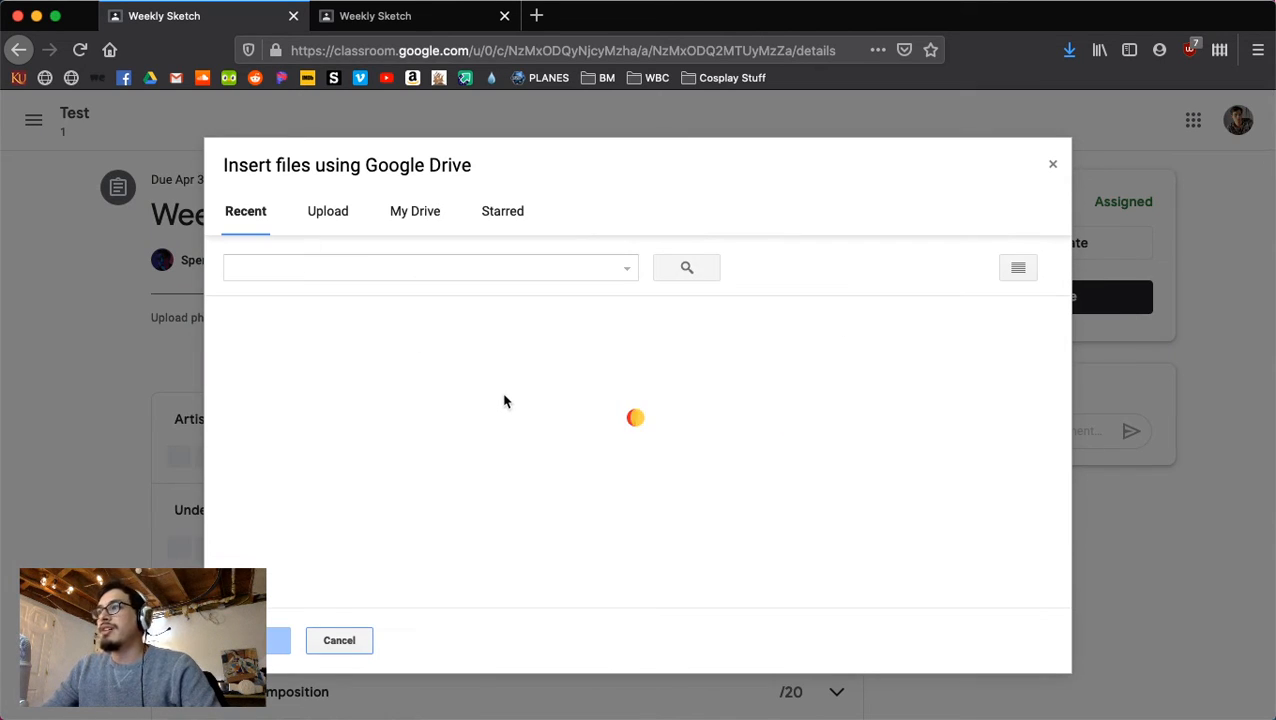
{"action": "scroll", "coordinate": [470, 440], "scroll_direction": "down", "scroll_amount": 5}
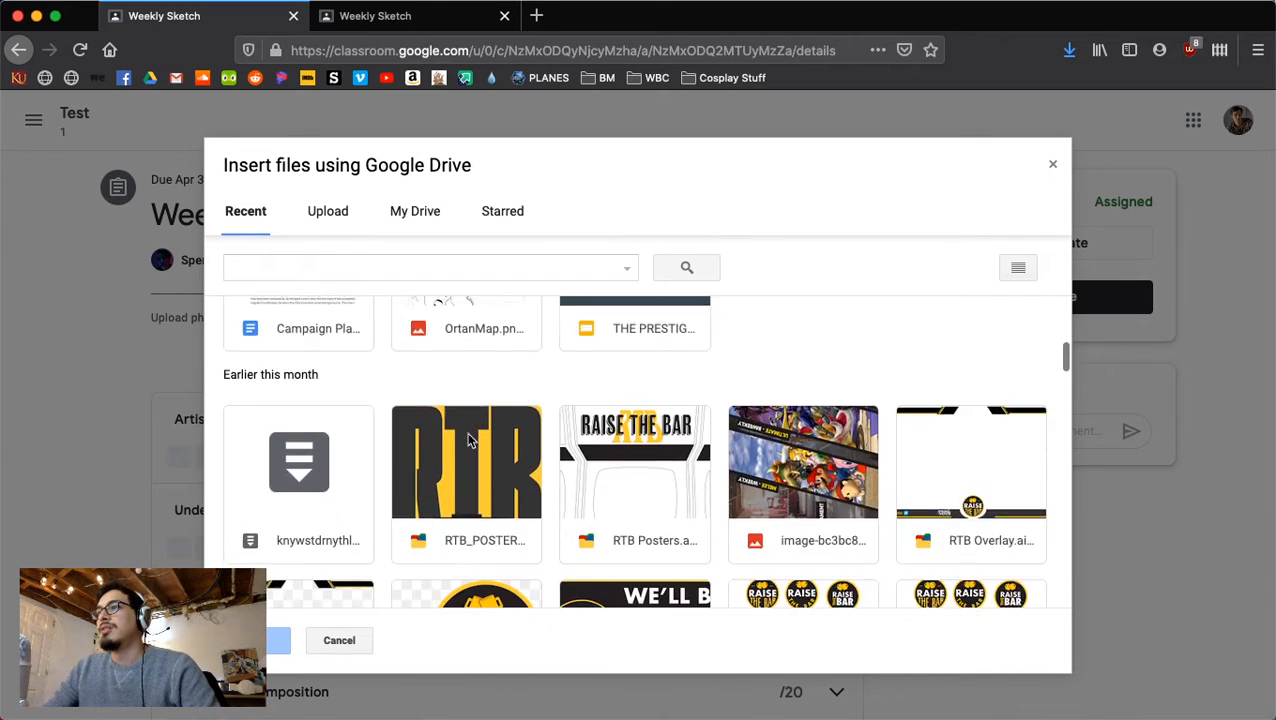
{"action": "scroll", "coordinate": [470, 440], "scroll_direction": "down", "scroll_amount": 10}
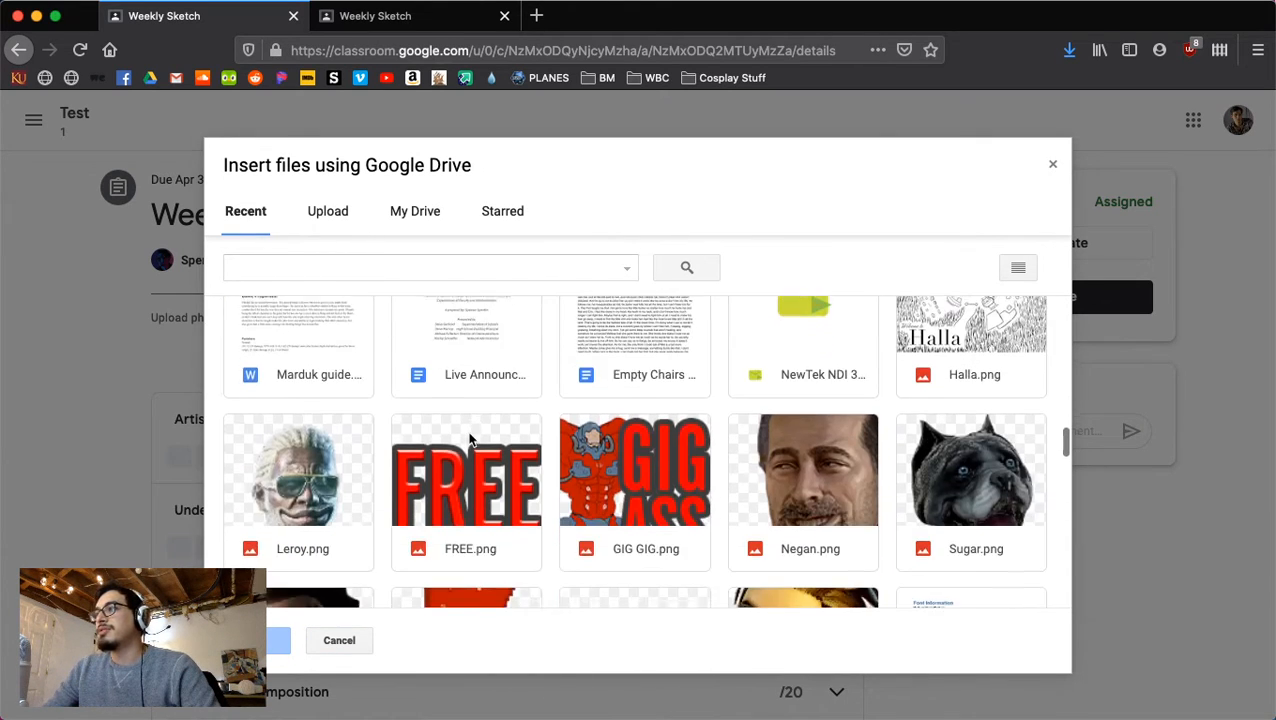
{"action": "scroll", "coordinate": [470, 440], "scroll_direction": "up", "scroll_amount": 10}
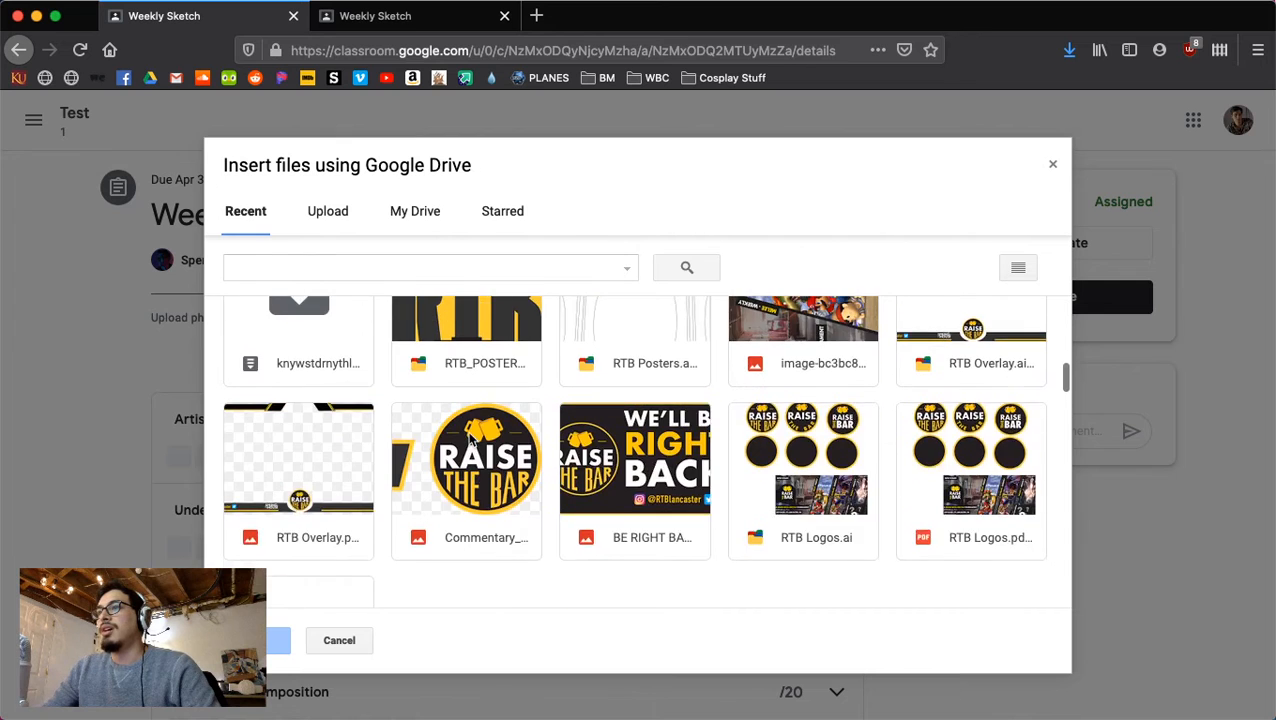
{"action": "scroll", "coordinate": [470, 437], "scroll_direction": "up", "scroll_amount": 5}
{"action": "left_click", "coordinate": [329, 213]}
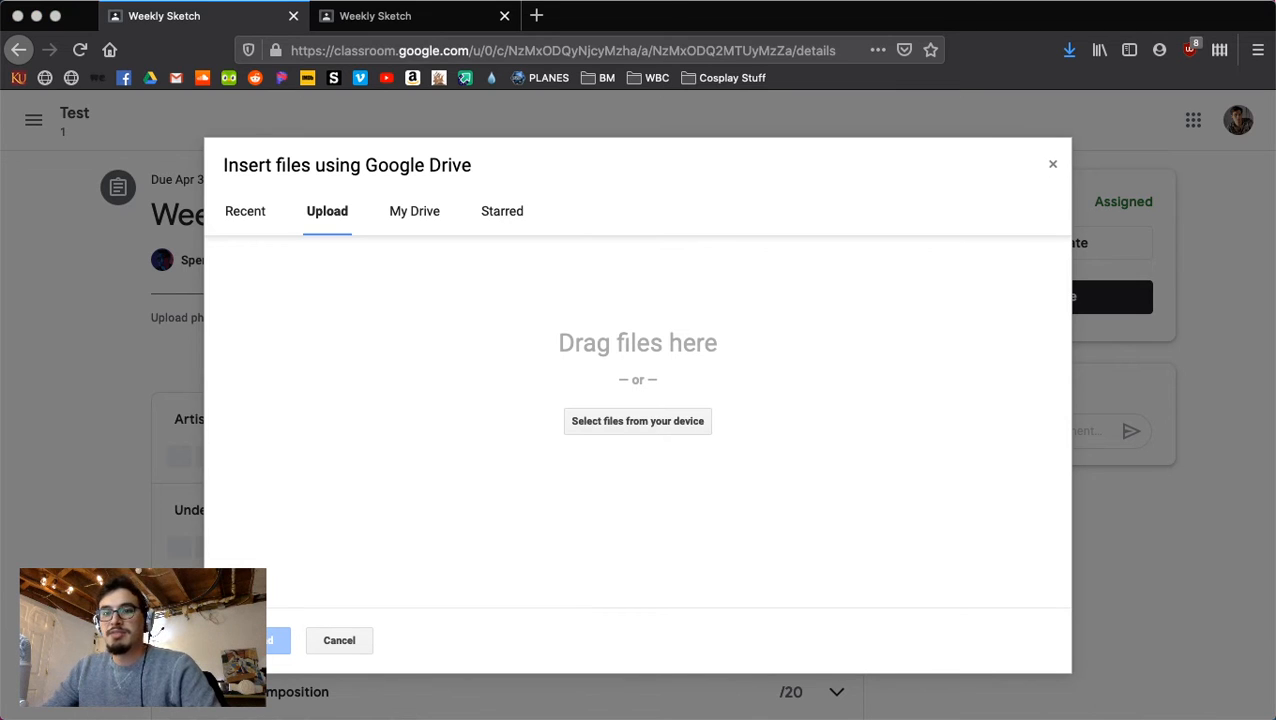
{"action": "double_click", "coordinate": [600, 384]}
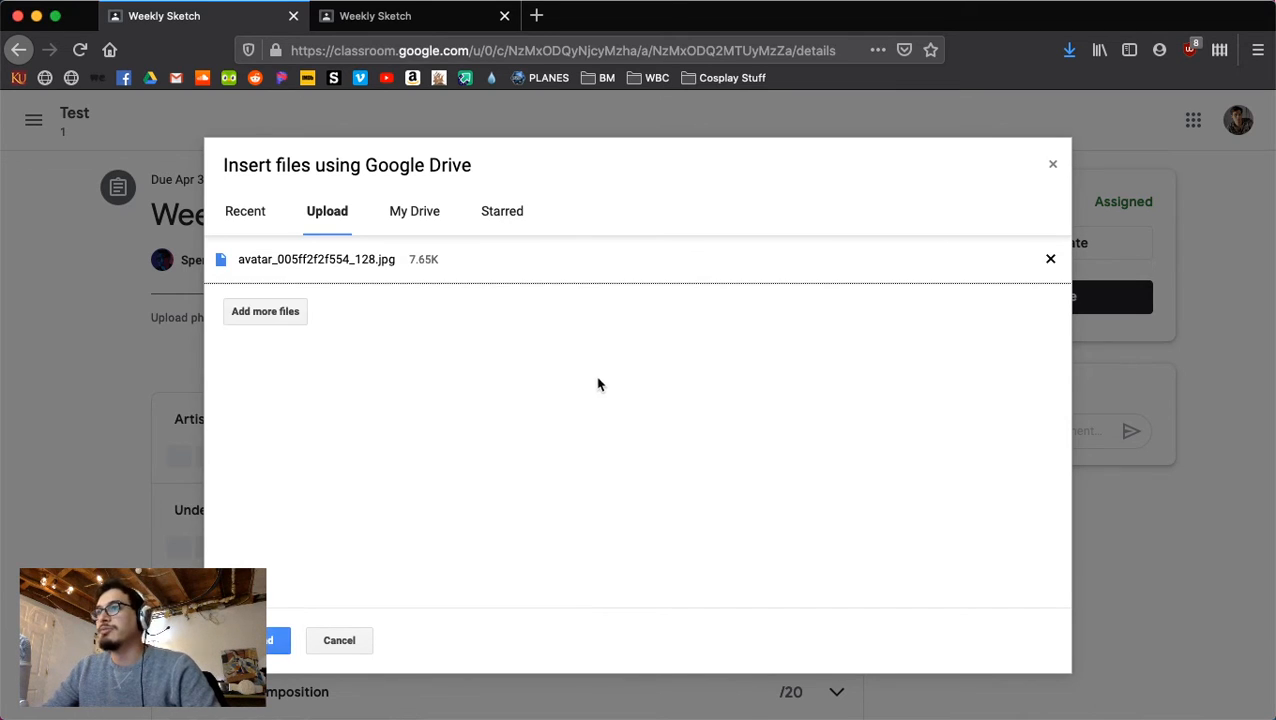
{"action": "left_click", "coordinate": [268, 645]}
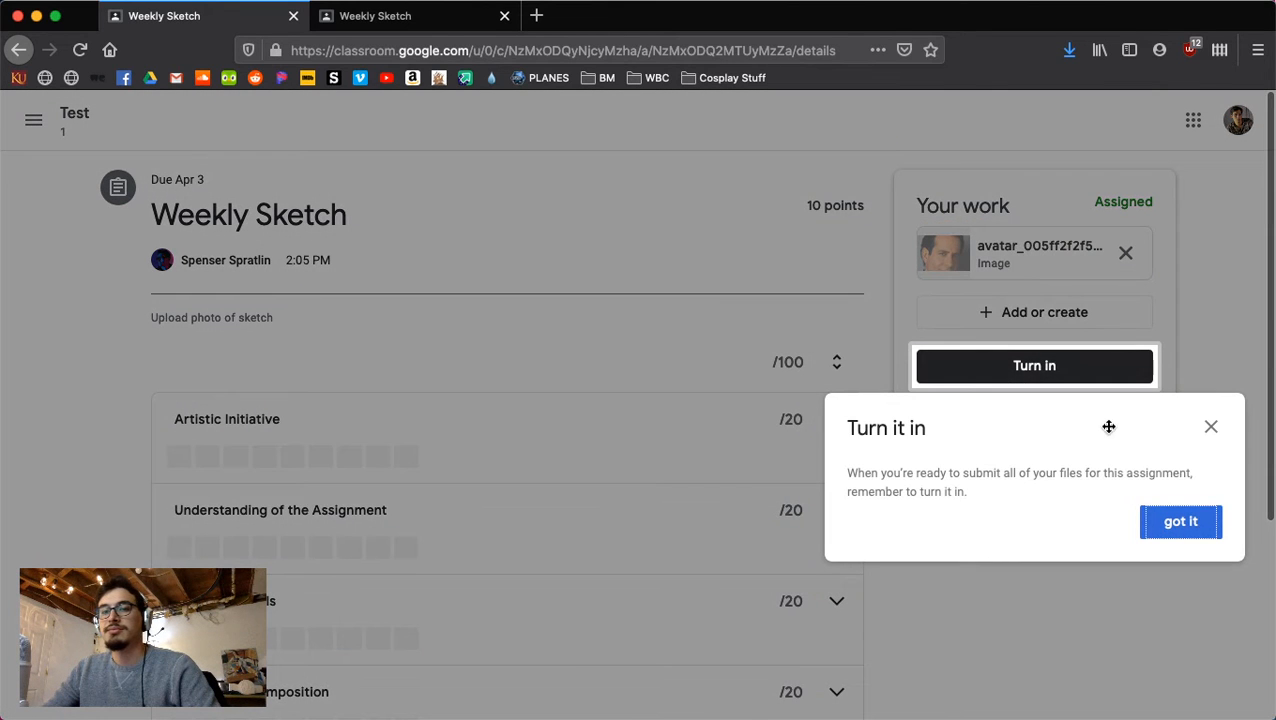
Turn in the student's Weekly Sketch work with the attached image and preview the submitted file.
{"action": "left_click", "coordinate": [1172, 522]}
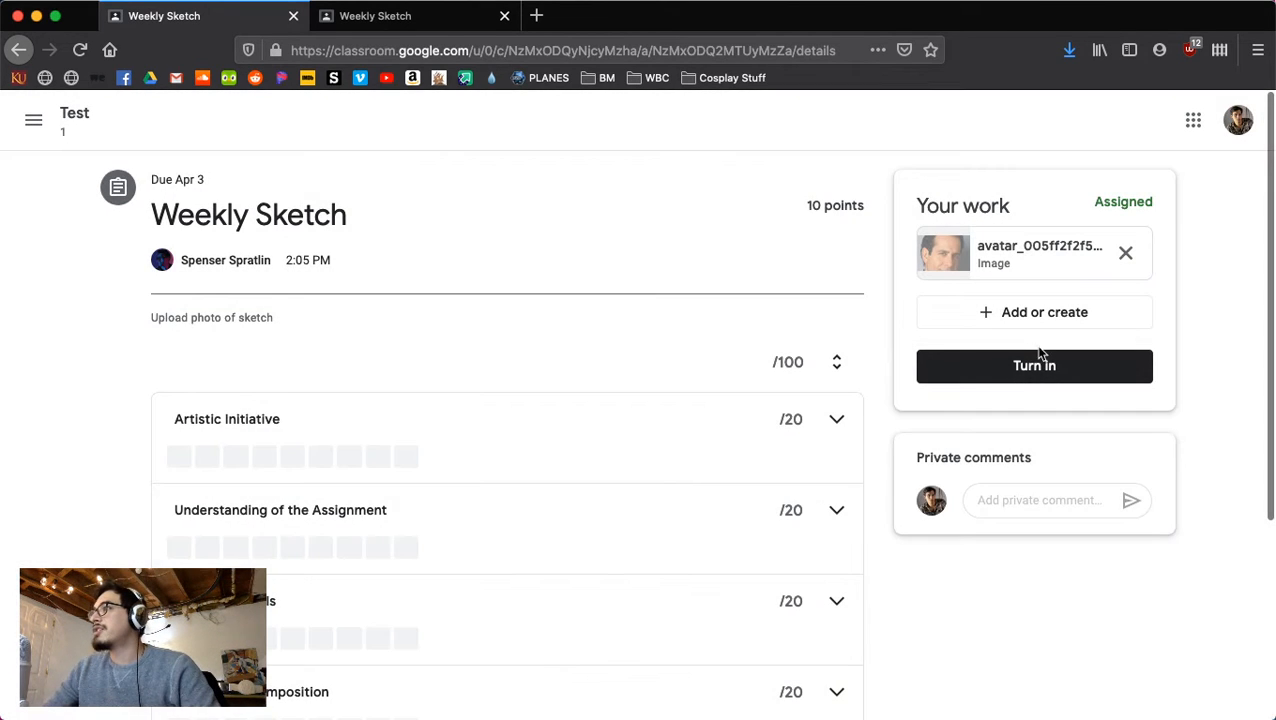
{"action": "left_click", "coordinate": [1040, 360]}
{"action": "left_click", "coordinate": [778, 472]}
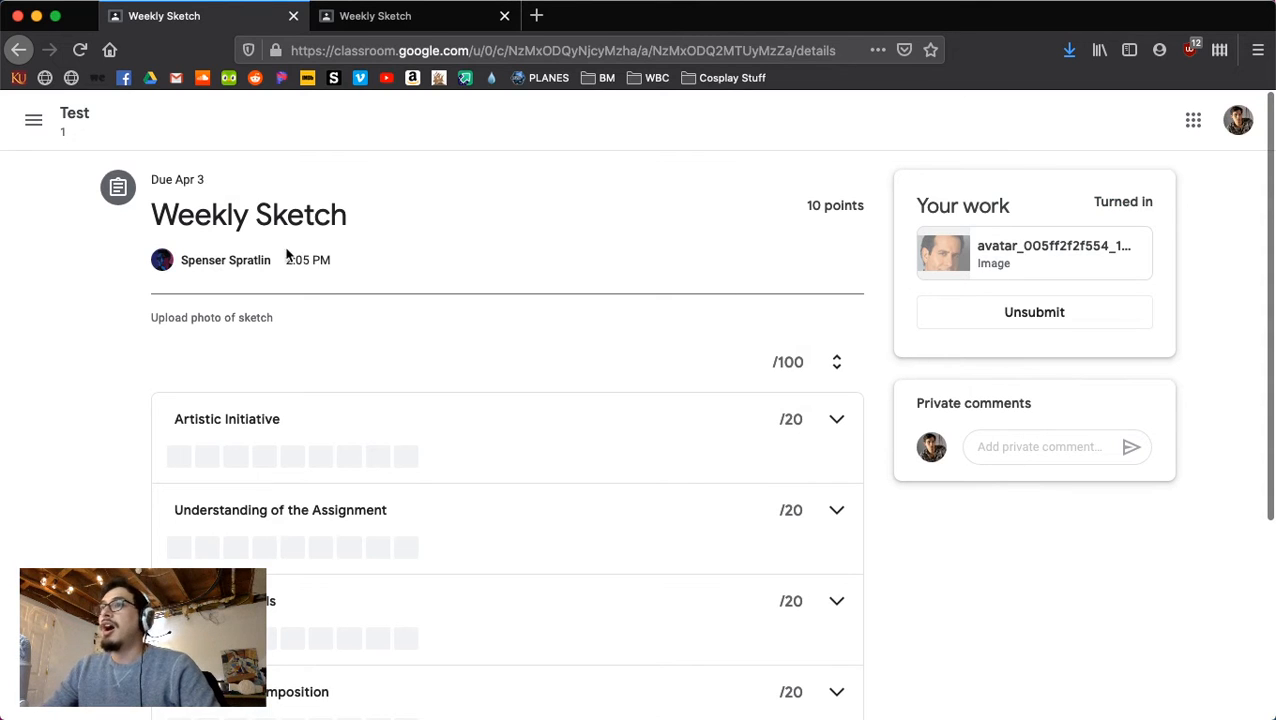
{"action": "left_click", "coordinate": [944, 253]}
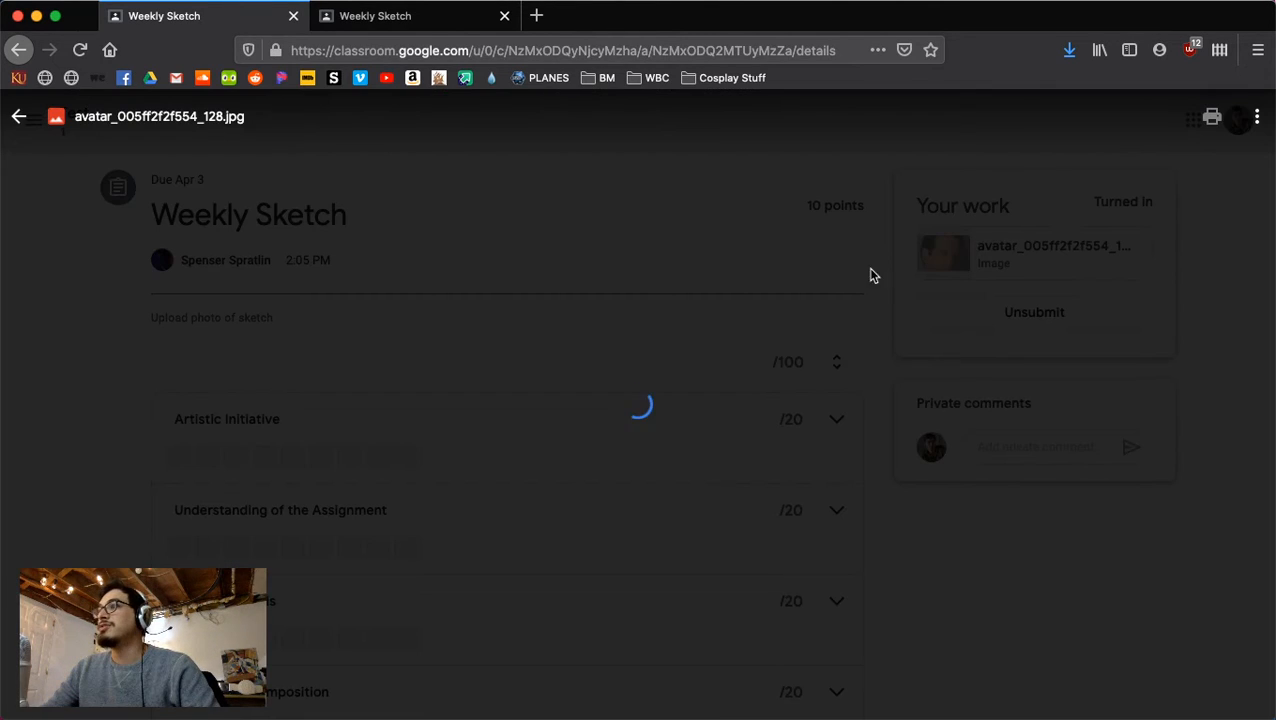
{"action": "left_click", "coordinate": [535, 324]}
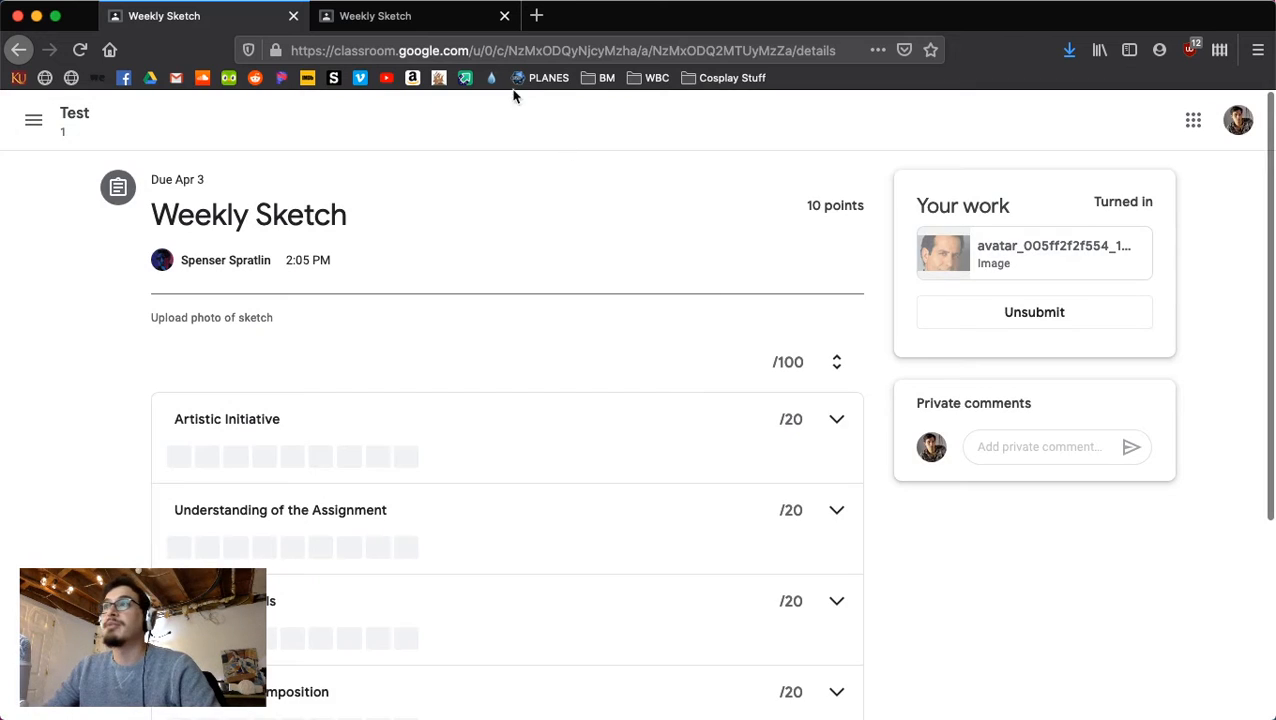
Switch back to the teacher's student work page and open the turned-in Weekly Sketch image for grading.
{"action": "left_click", "coordinate": [421, 18]}
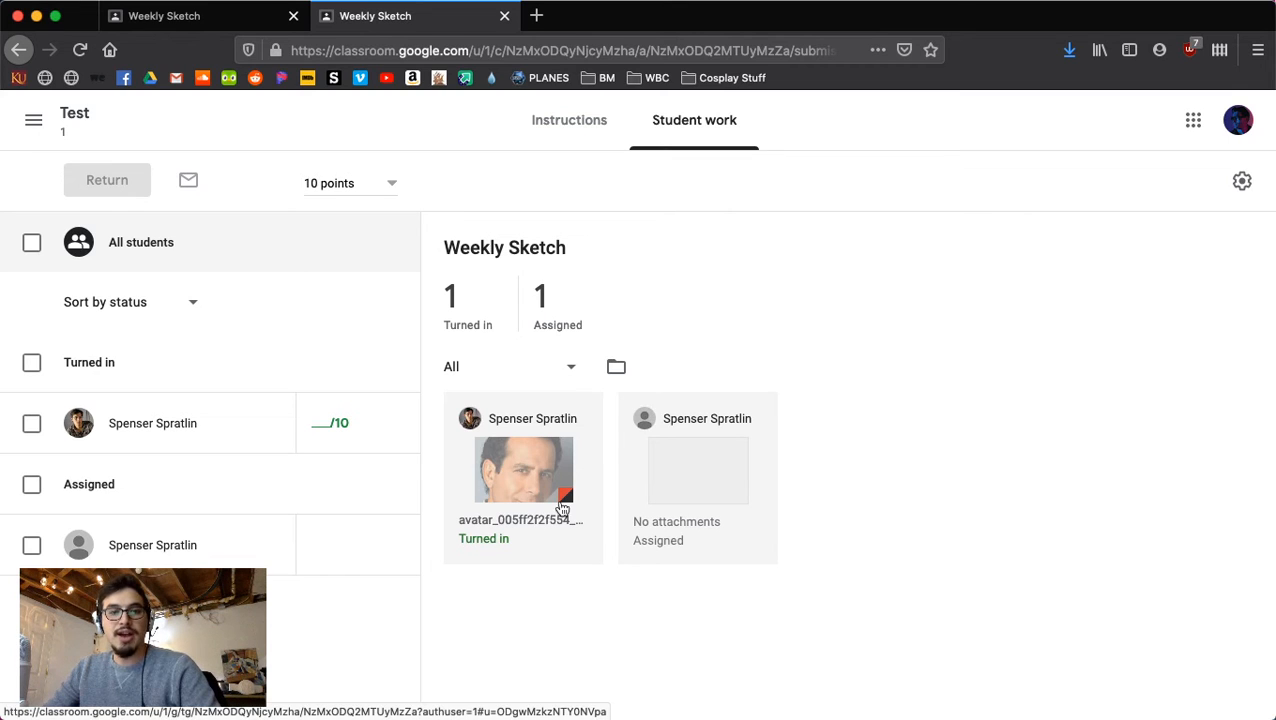
{"action": "left_click", "coordinate": [172, 410]}
{"action": "left_click", "coordinate": [590, 396]}
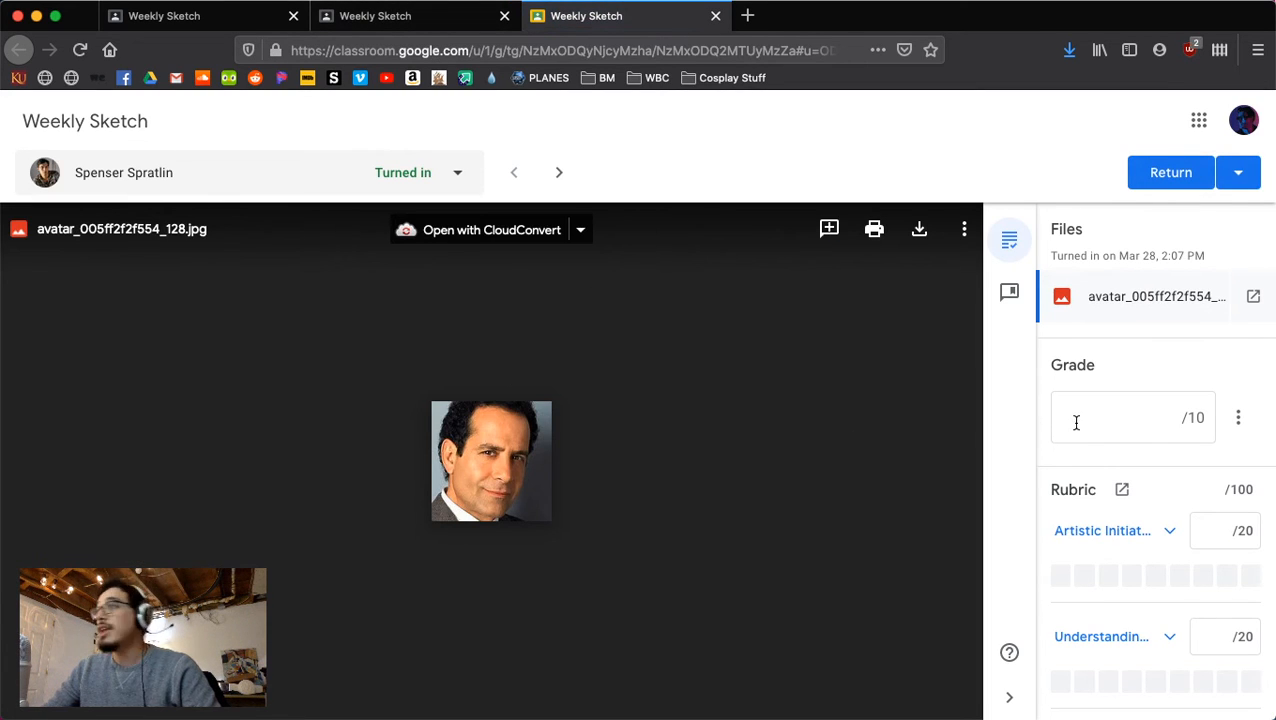
Score all five rubric criteria, from Artistic Initiative to Craftsmanship, at the top level of 20 points each.
{"action": "scroll", "coordinate": [1119, 412], "scroll_direction": "down", "scroll_amount": 5}
{"action": "left_click", "coordinate": [1058, 325]}
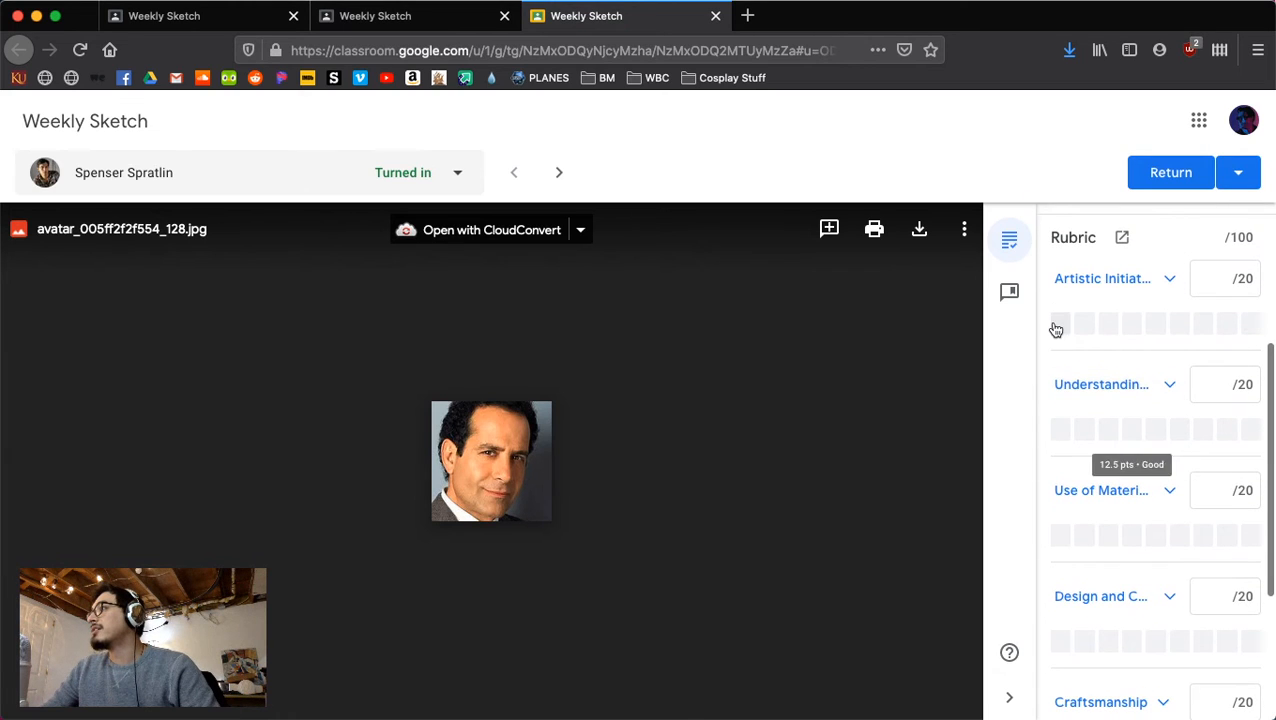
{"action": "left_click", "coordinate": [1061, 430]}
{"action": "left_click", "coordinate": [1060, 535]}
{"action": "scroll", "coordinate": [1062, 530], "scroll_direction": "down", "scroll_amount": 2}
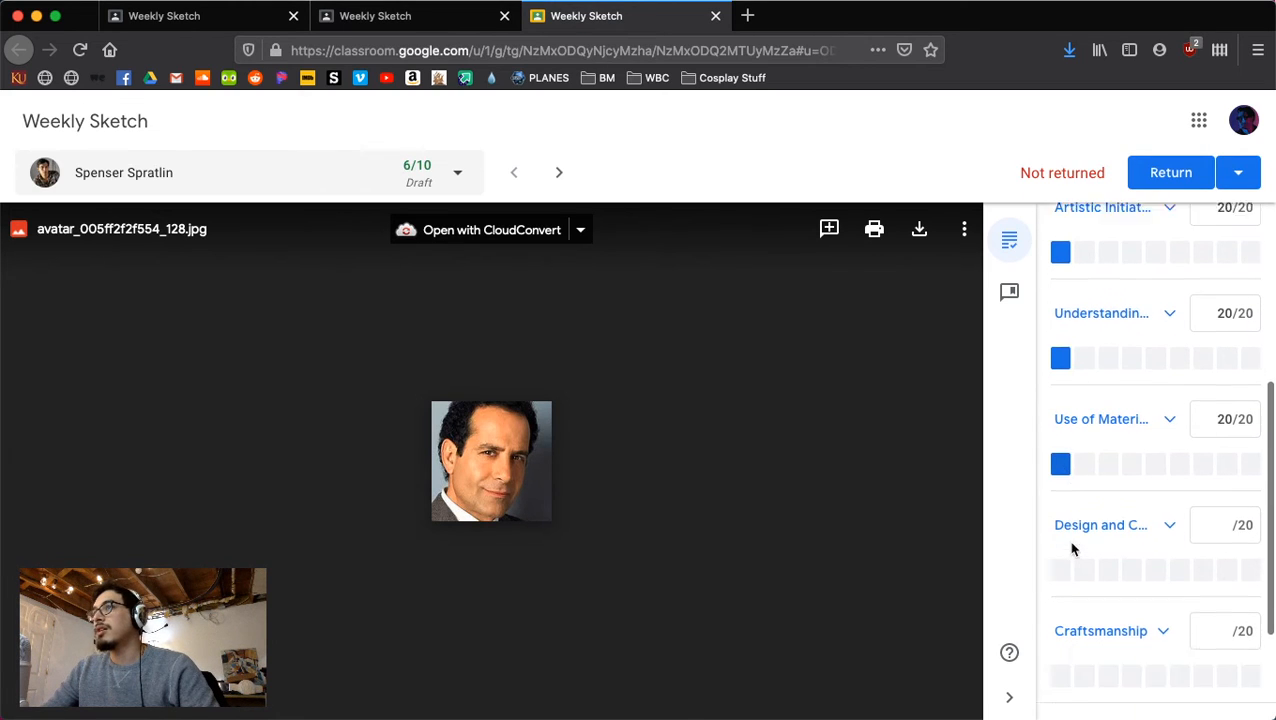
{"action": "left_click", "coordinate": [1062, 528]}
{"action": "left_click", "coordinate": [1061, 632]}
{"action": "scroll", "coordinate": [1060, 650], "scroll_direction": "down", "scroll_amount": 2}
Set the Artistic Initiative and Understanding of the Assignment rubric scores to 17.5 points each and review the remaining criteria.
{"action": "scroll", "coordinate": [1100, 608], "scroll_direction": "up", "scroll_amount": 10}
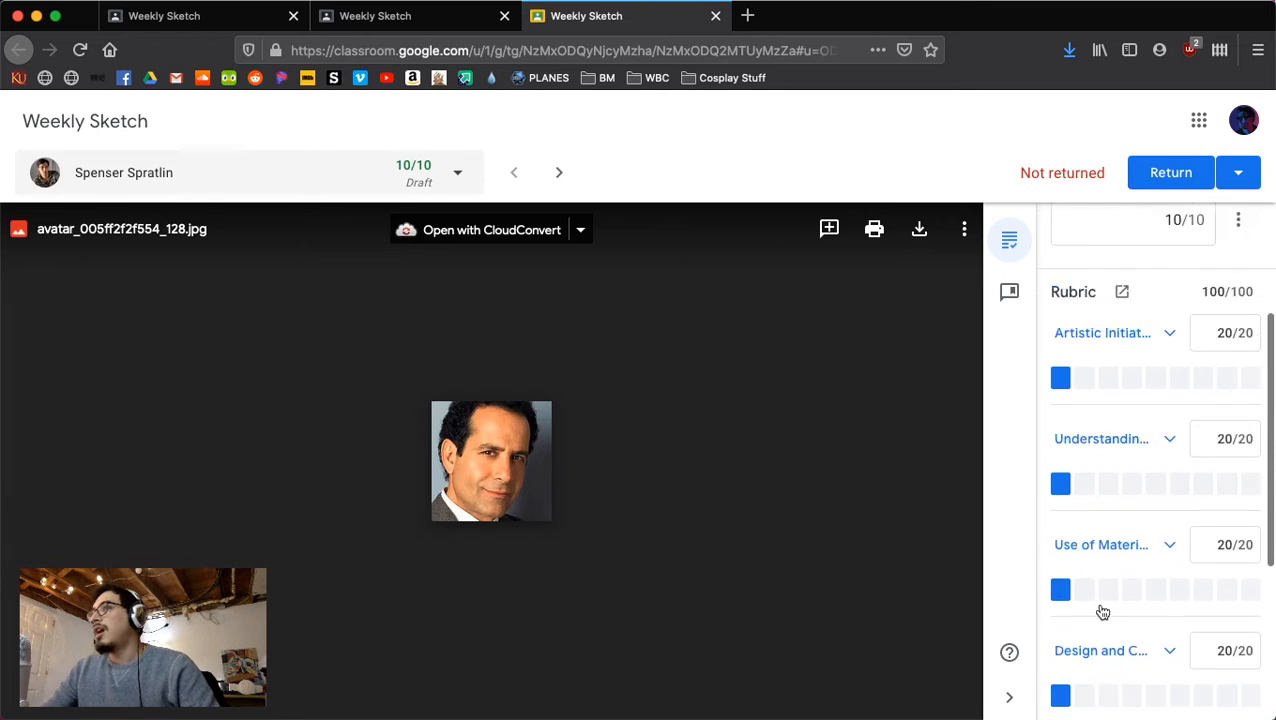
{"action": "left_click", "coordinate": [1084, 576]}
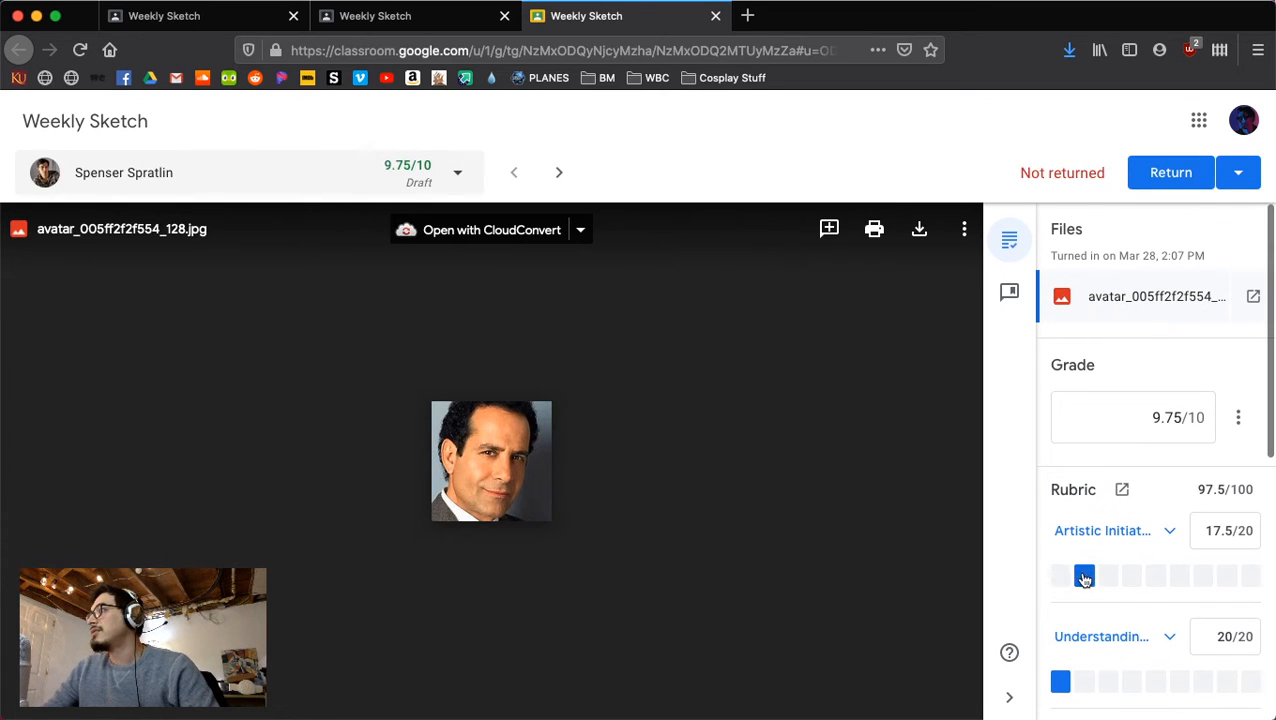
{"action": "scroll", "coordinate": [1090, 583], "scroll_direction": "down", "scroll_amount": 1}
{"action": "left_click", "coordinate": [1084, 630]}
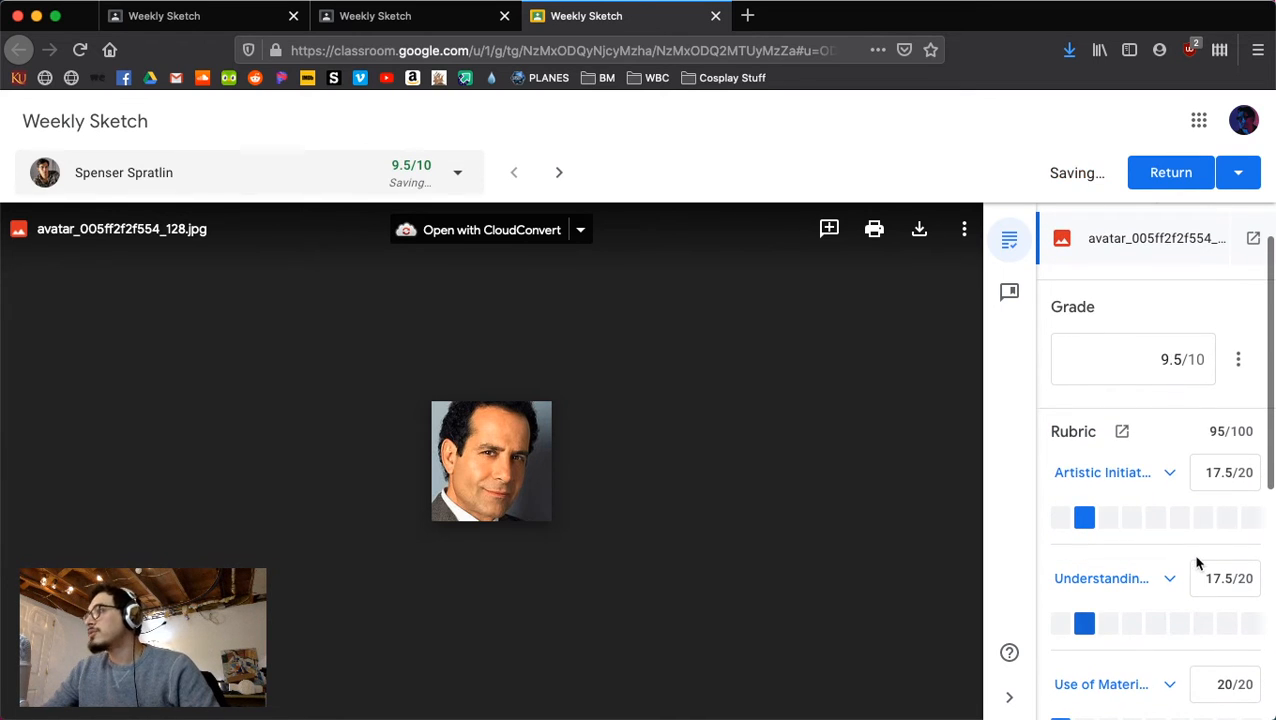
{"action": "scroll", "coordinate": [1196, 540], "scroll_direction": "up", "scroll_amount": 1}
{"action": "scroll", "coordinate": [1150, 573], "scroll_direction": "down", "scroll_amount": 8}
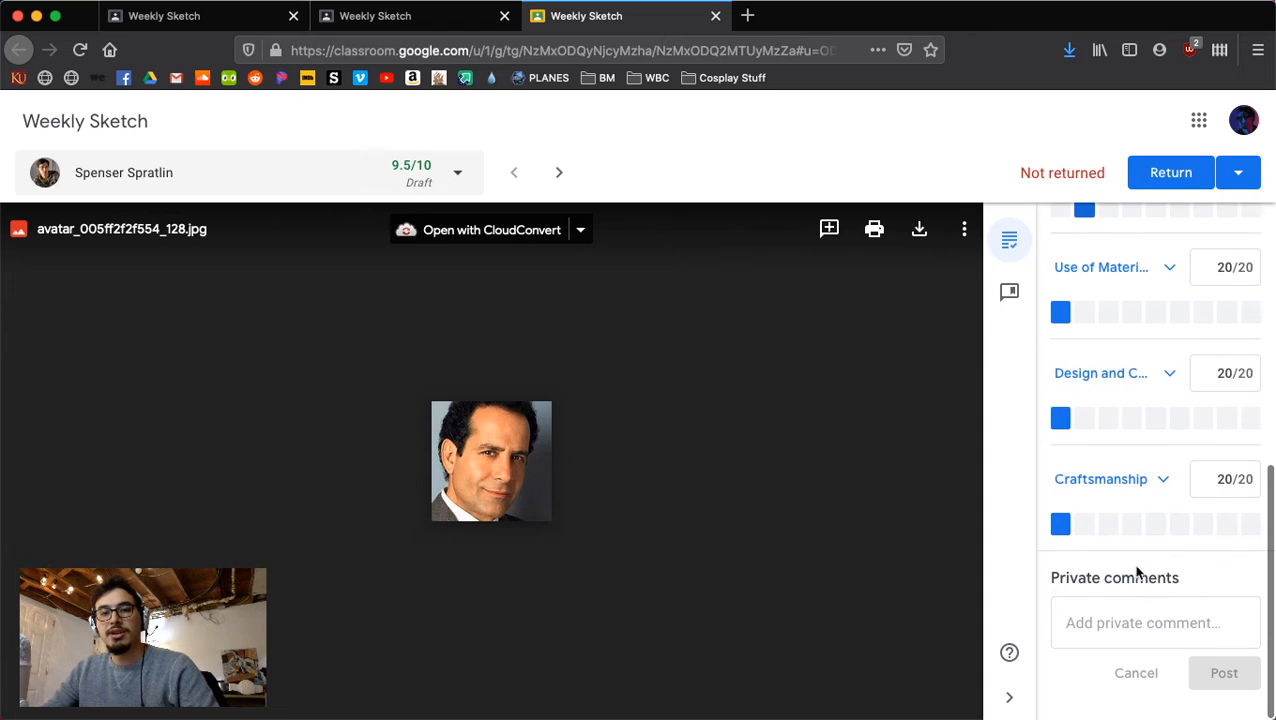
Set the Design rubric criterion to 15 points and the Craftsmanship criterion to 7.5 points.
{"action": "left_click", "coordinate": [1110, 420]}
{"action": "left_click", "coordinate": [1180, 524]}
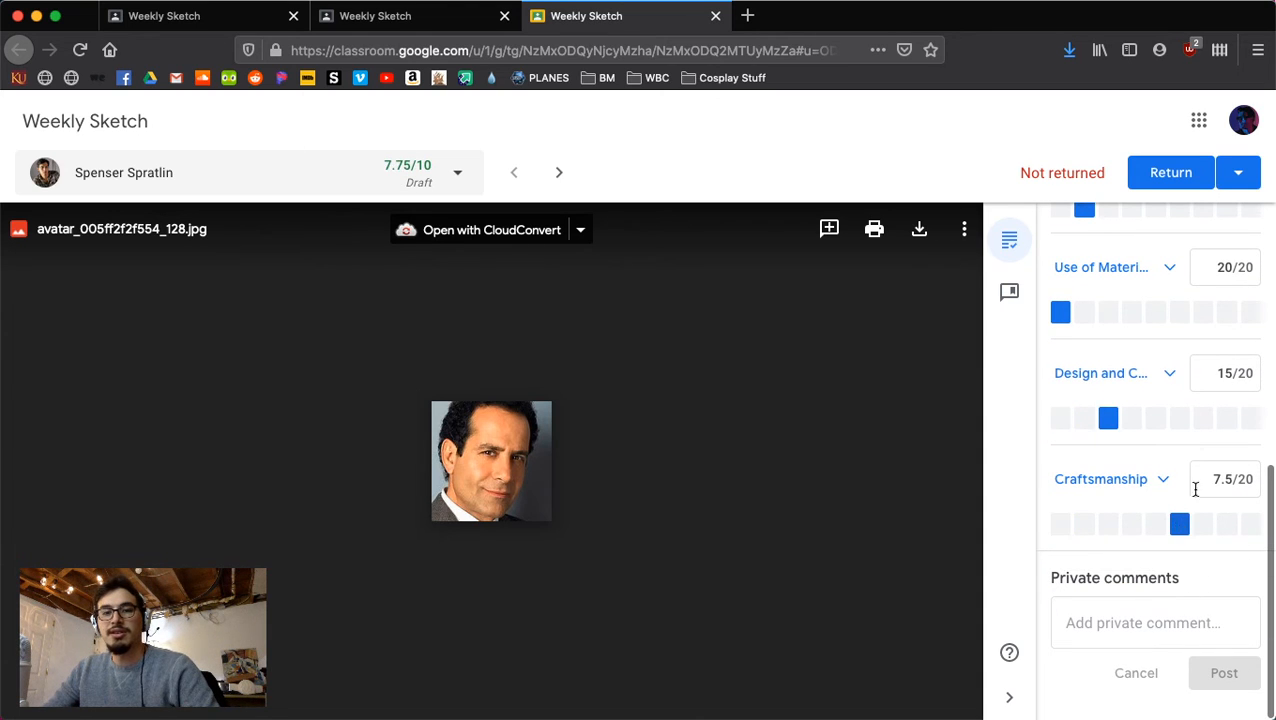
{"action": "scroll", "coordinate": [1193, 475], "scroll_direction": "up", "scroll_amount": 8}
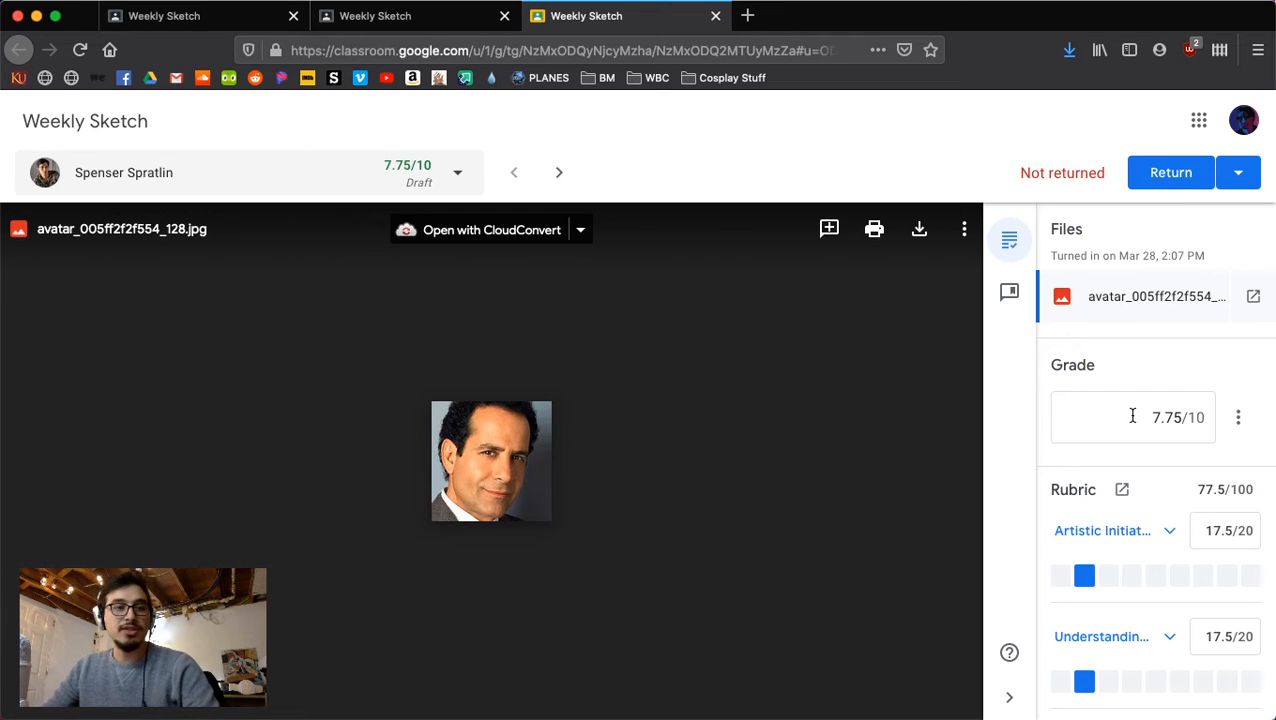
Set the rubric scores to 10 points for Understanding of the Assignment and 20 points for Artistic Initiative.
{"action": "scroll", "coordinate": [1142, 552], "scroll_direction": "down", "scroll_amount": 5}
{"action": "scroll", "coordinate": [1154, 555], "scroll_direction": "up", "scroll_amount": 3}
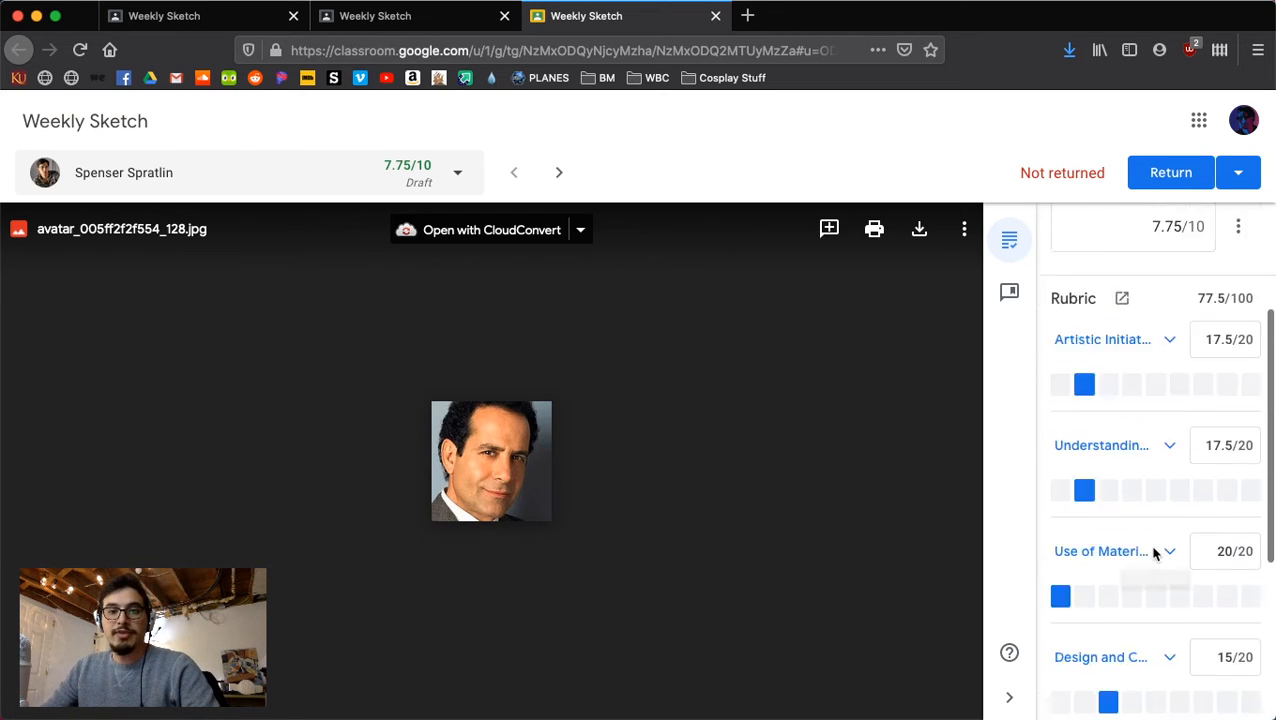
{"action": "left_click", "coordinate": [1155, 555]}
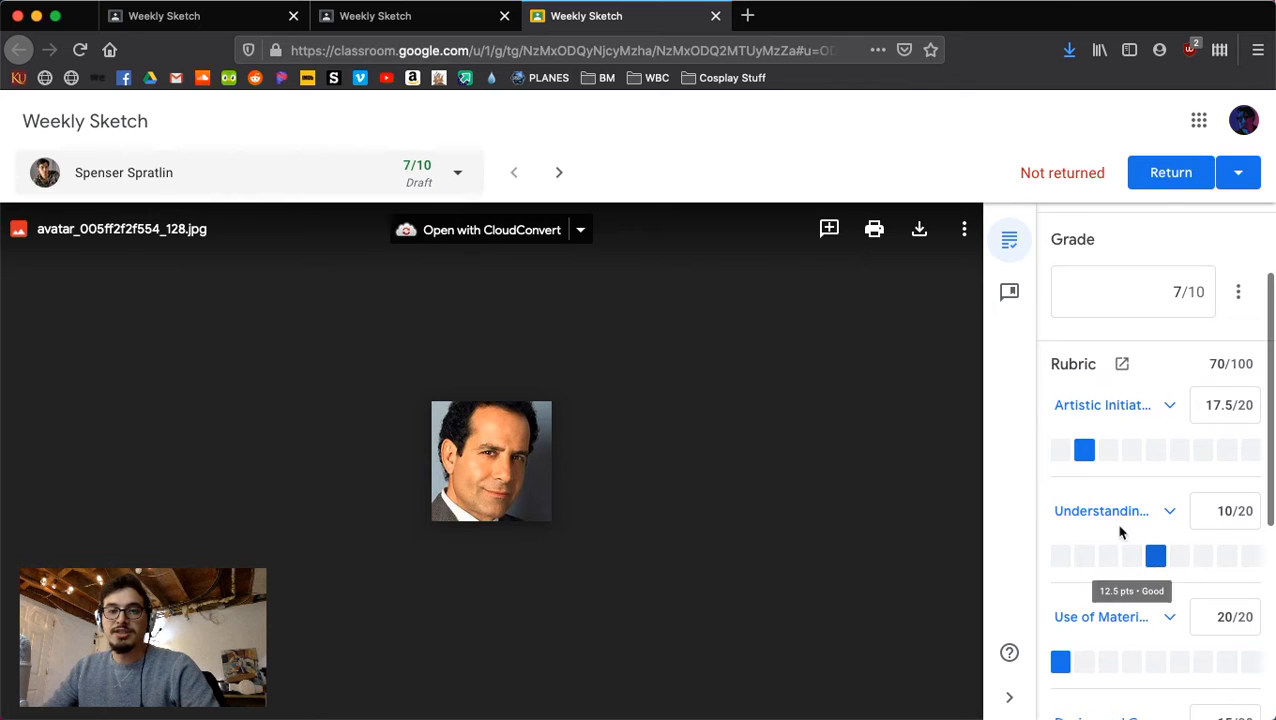
{"action": "left_click", "coordinate": [1059, 456]}
{"action": "scroll", "coordinate": [1212, 535], "scroll_direction": "down", "scroll_amount": 3}
{"action": "scroll", "coordinate": [1212, 535], "scroll_direction": "up", "scroll_amount": 5}
{"action": "scroll", "coordinate": [1213, 537], "scroll_direction": "down", "scroll_amount": 6}
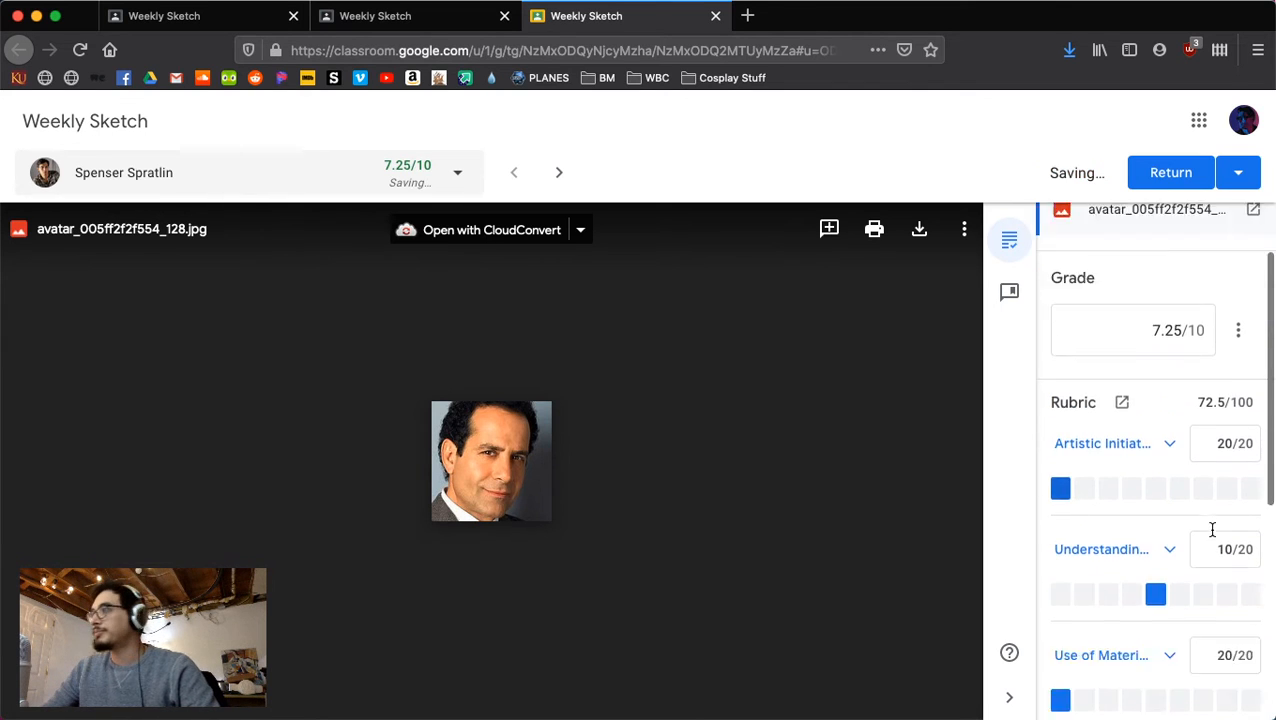
{"action": "scroll", "coordinate": [1213, 537], "scroll_direction": "up", "scroll_amount": 1}
{"action": "scroll", "coordinate": [1213, 537], "scroll_direction": "down", "scroll_amount": 1}
{"action": "scroll", "coordinate": [1213, 537], "scroll_direction": "up", "scroll_amount": 5}
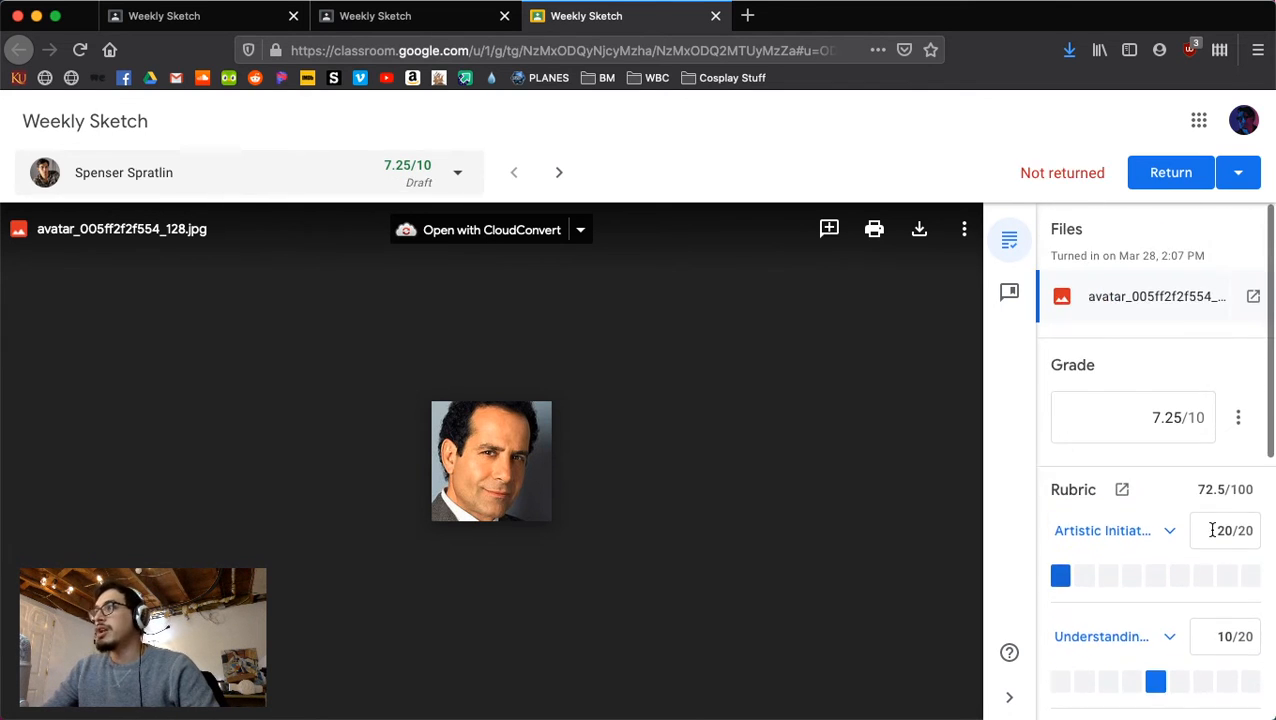
Post the private comment "Good work on that thing" on the student's Weekly Sketch submission.
{"action": "scroll", "coordinate": [1213, 537], "scroll_direction": "down", "scroll_amount": 6}
{"action": "left_click", "coordinate": [1180, 620]}
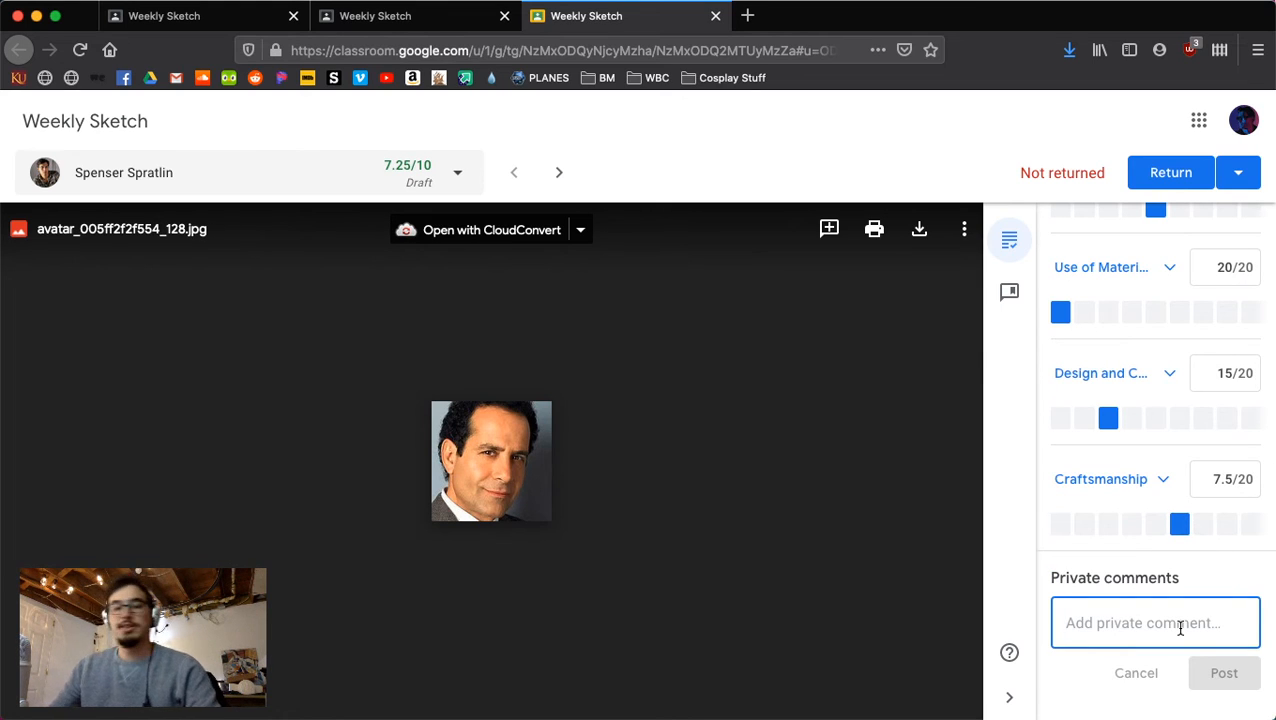
{"action": "type", "text": "Good work on that thing"}
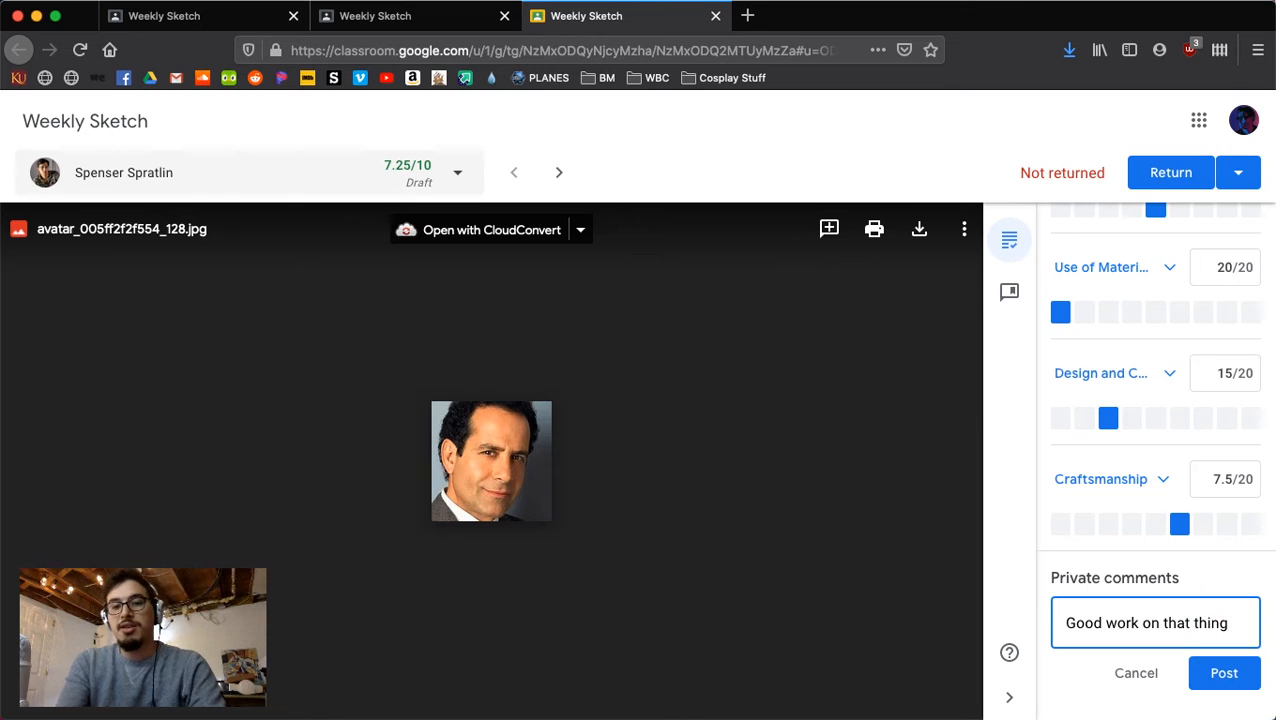
{"action": "left_click", "coordinate": [1229, 675]}
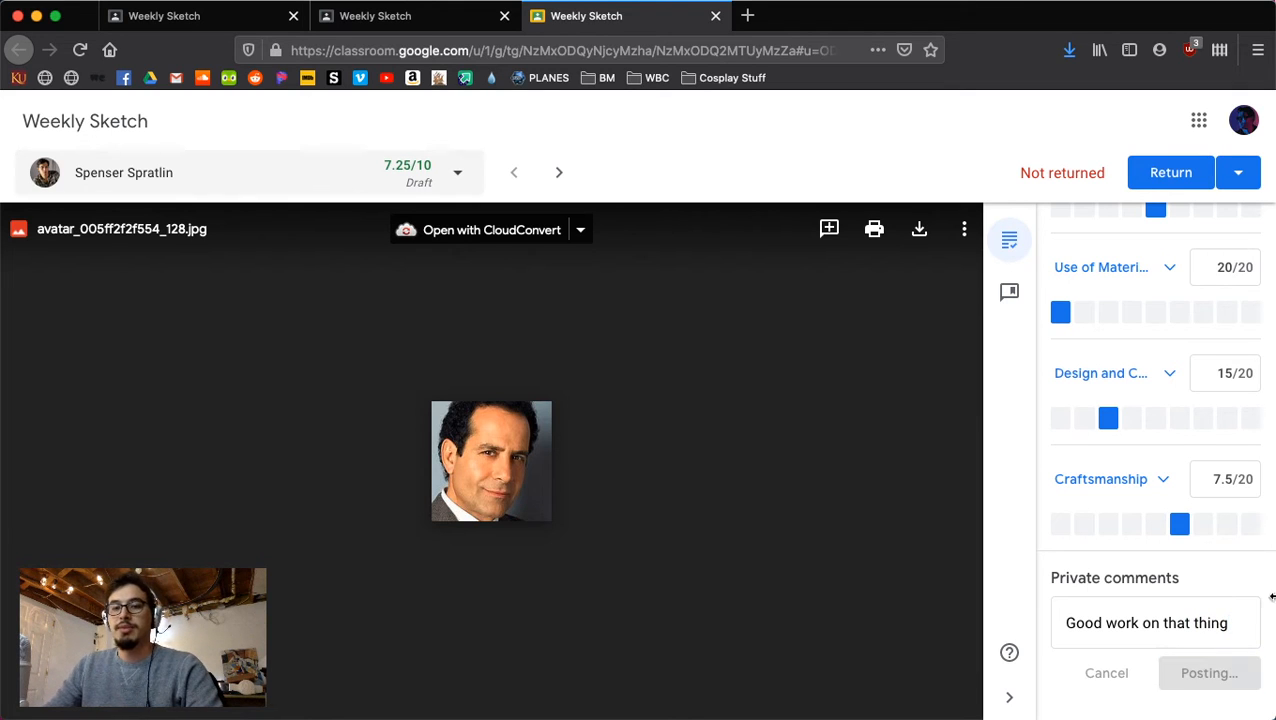
Return the graded Weekly Sketch work to the student and review the returned rubric scores.
{"action": "left_click", "coordinate": [1168, 172]}
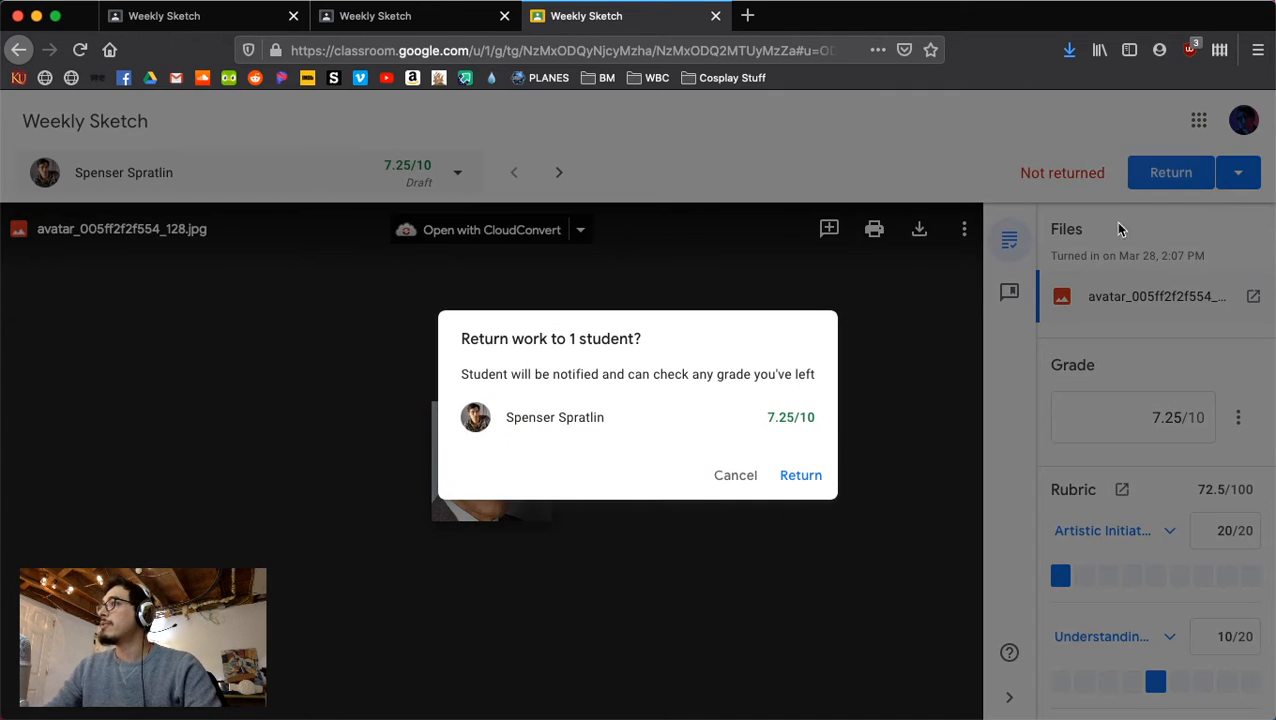
{"action": "left_click", "coordinate": [798, 477]}
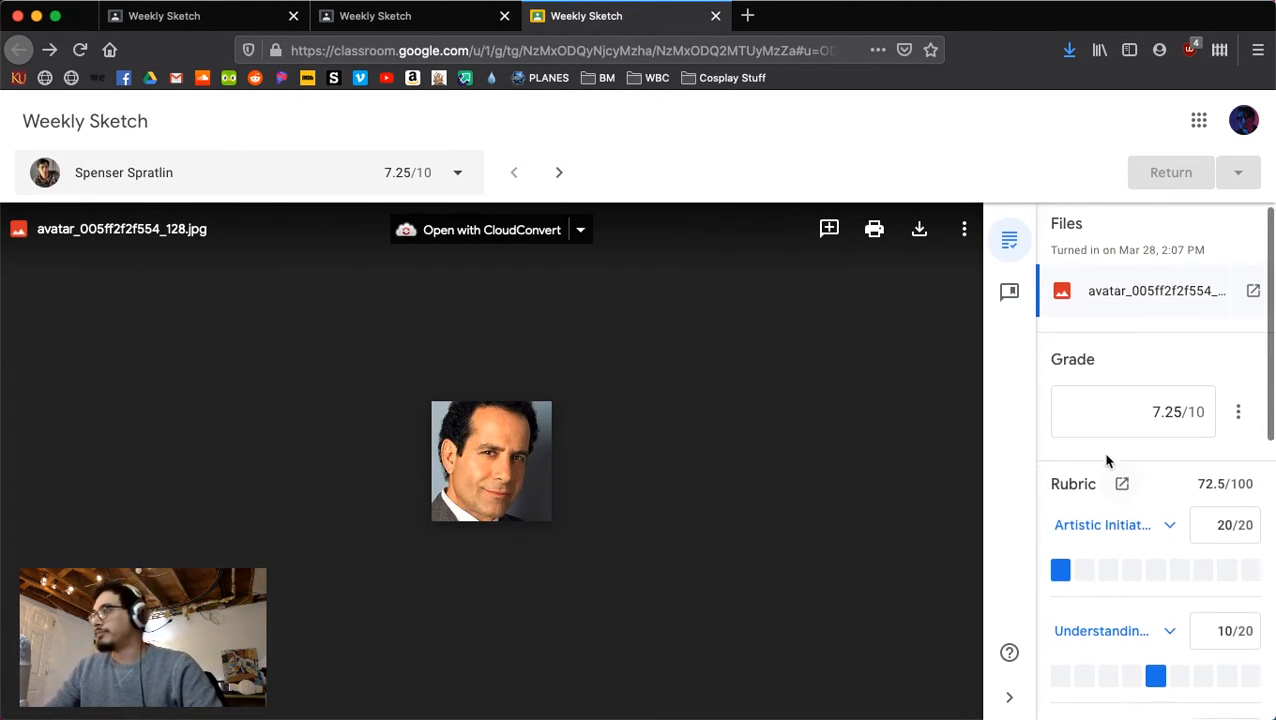
{"action": "scroll", "coordinate": [1105, 456], "scroll_direction": "down", "scroll_amount": 4}
{"action": "scroll", "coordinate": [1107, 459], "scroll_direction": "up", "scroll_amount": 4}
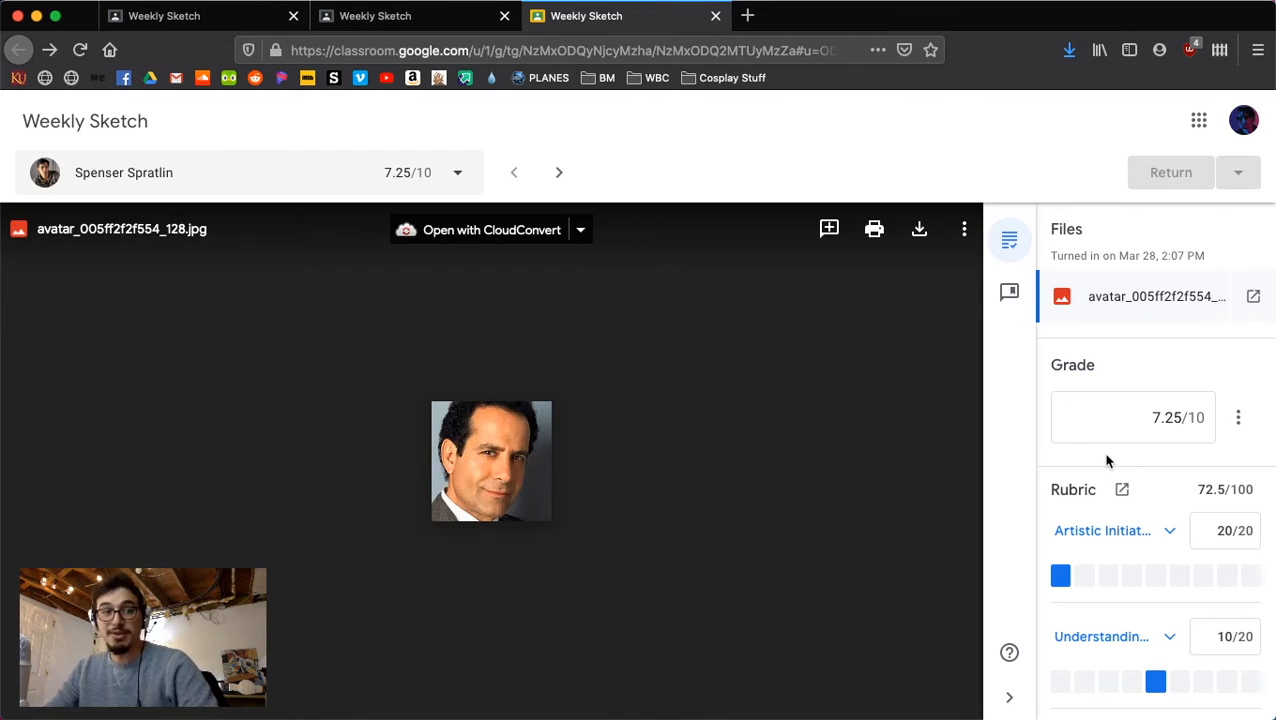
Close the grading view and go to the classwork page of the Test class.
{"action": "left_click", "coordinate": [715, 15]}
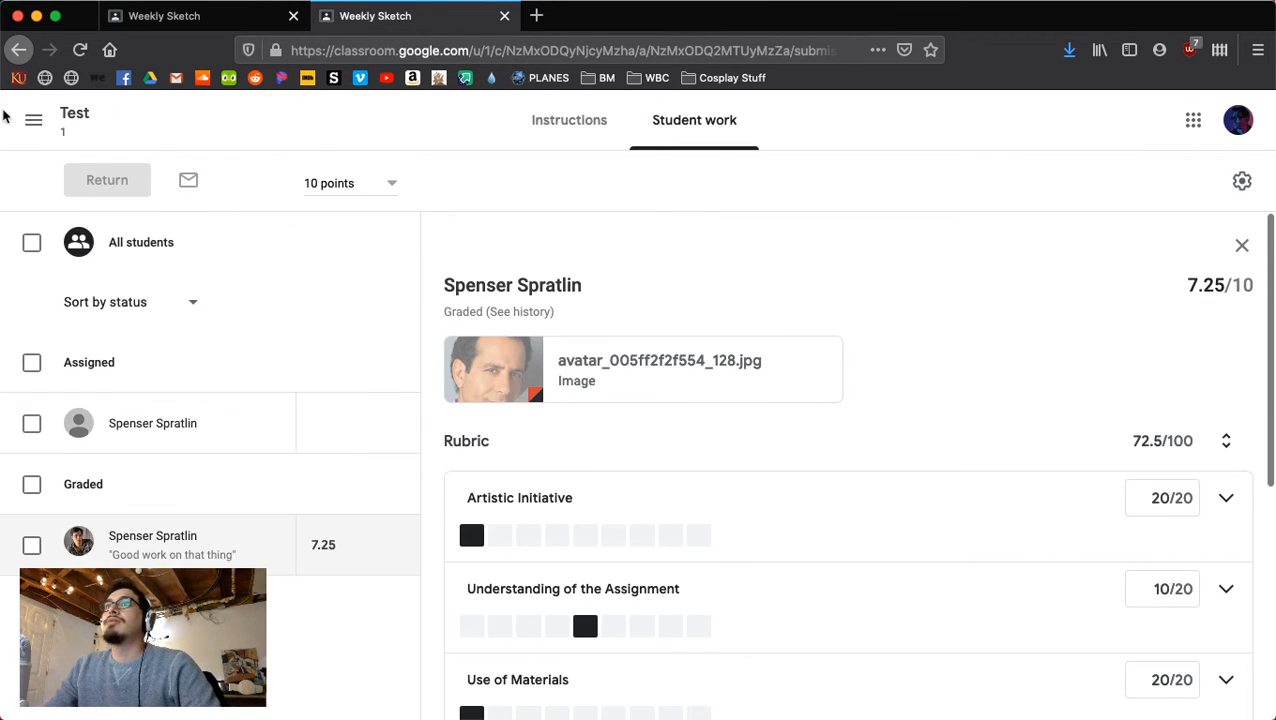
{"action": "left_click", "coordinate": [34, 120]}
{"action": "left_click", "coordinate": [62, 134]}
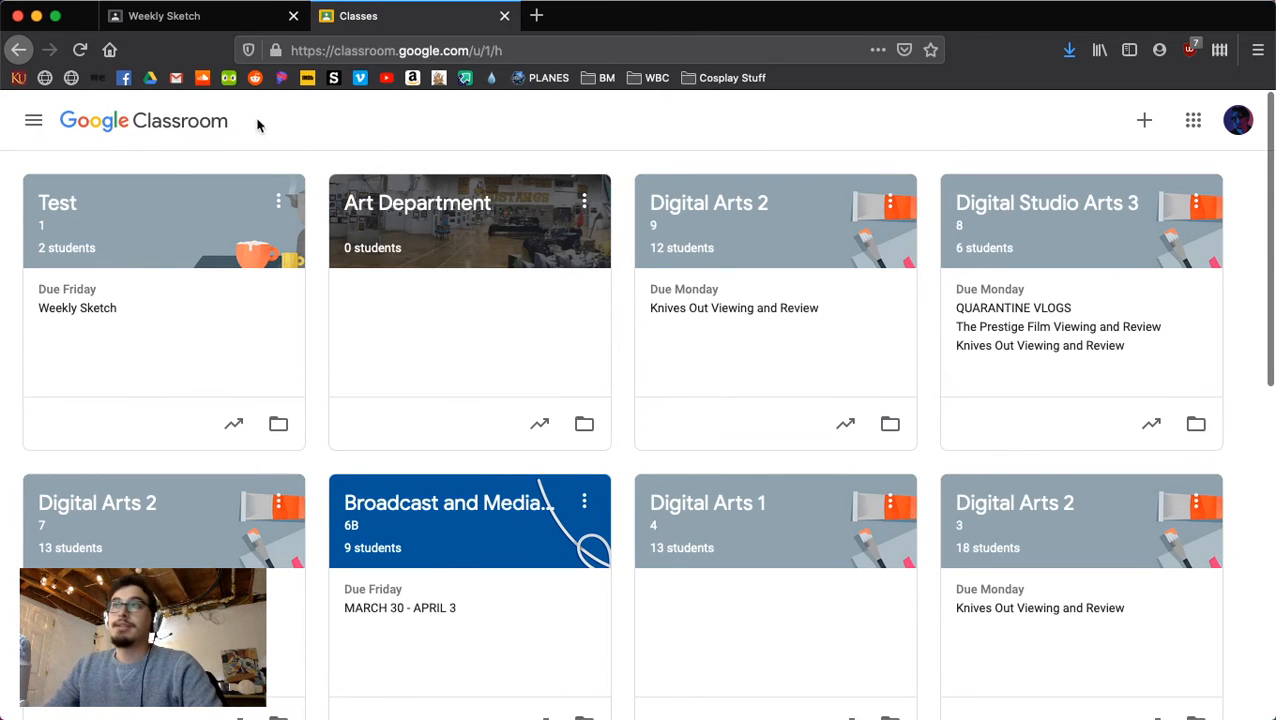
{"action": "left_click", "coordinate": [90, 186]}
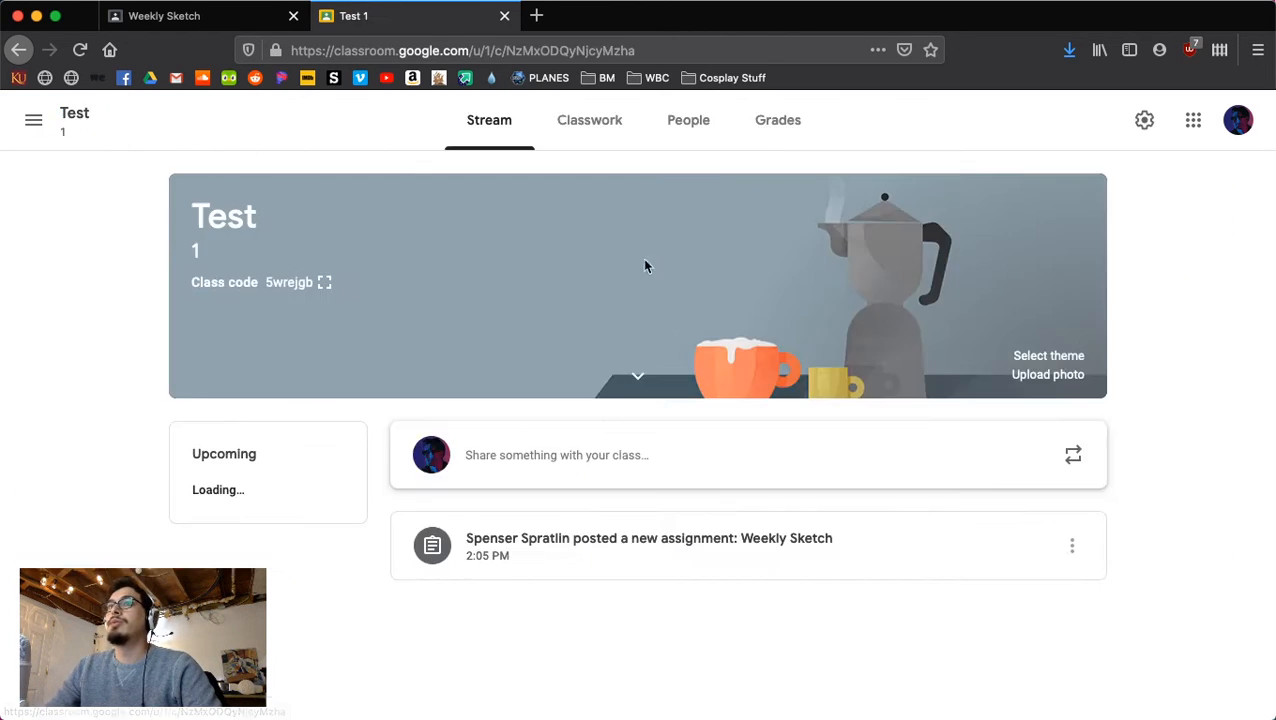
{"action": "left_click", "coordinate": [594, 122]}
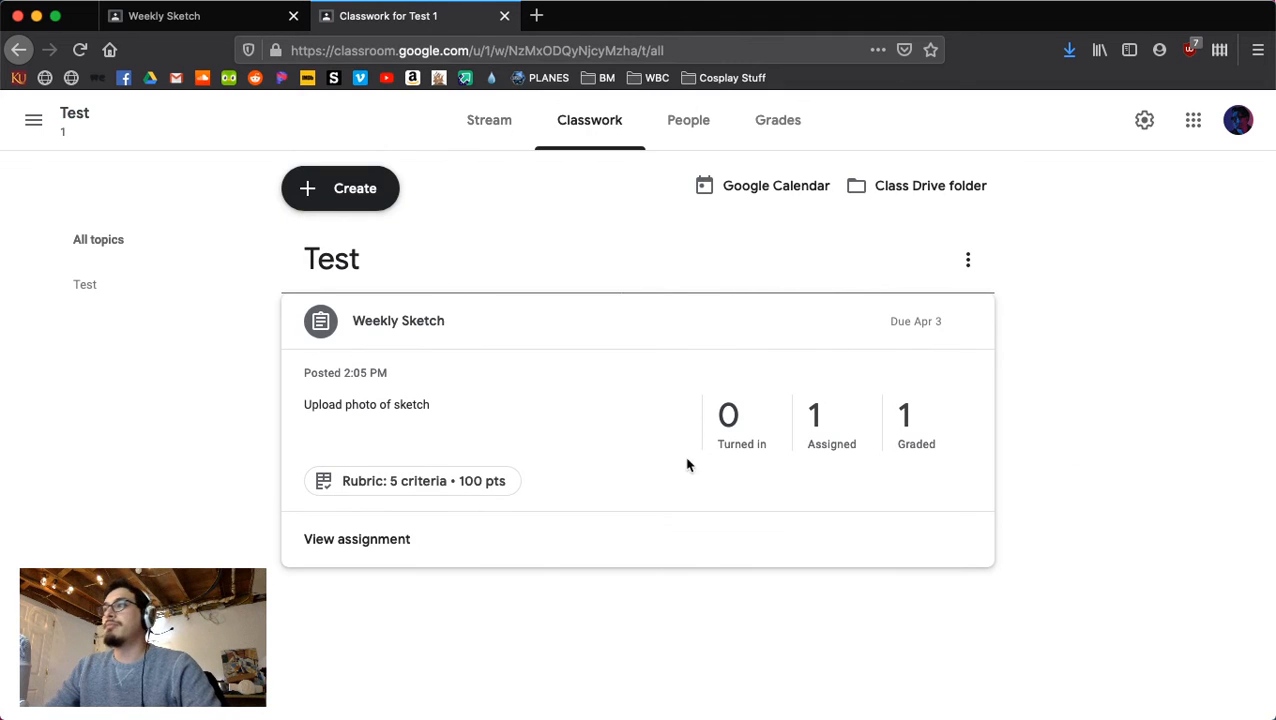
Create a new assignment titled "Photo Handout" with the instructions "Fill it in".
{"action": "left_click", "coordinate": [356, 188]}
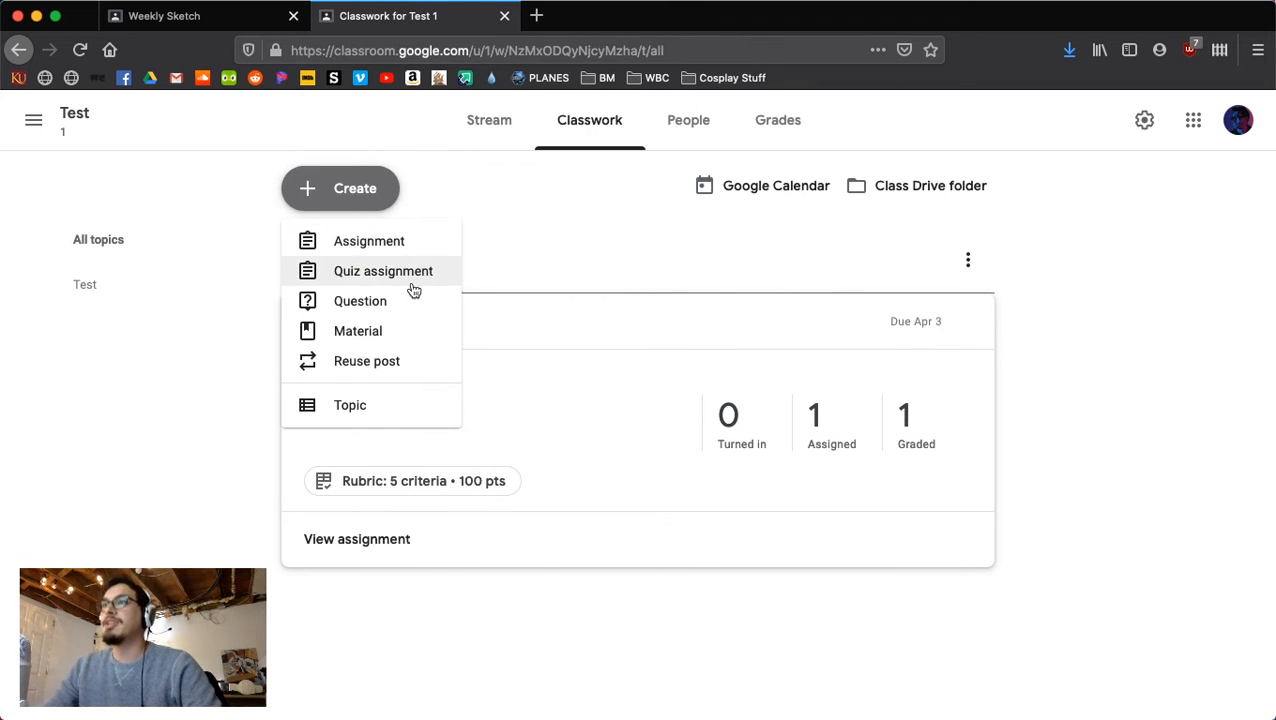
{"action": "left_click", "coordinate": [405, 242]}
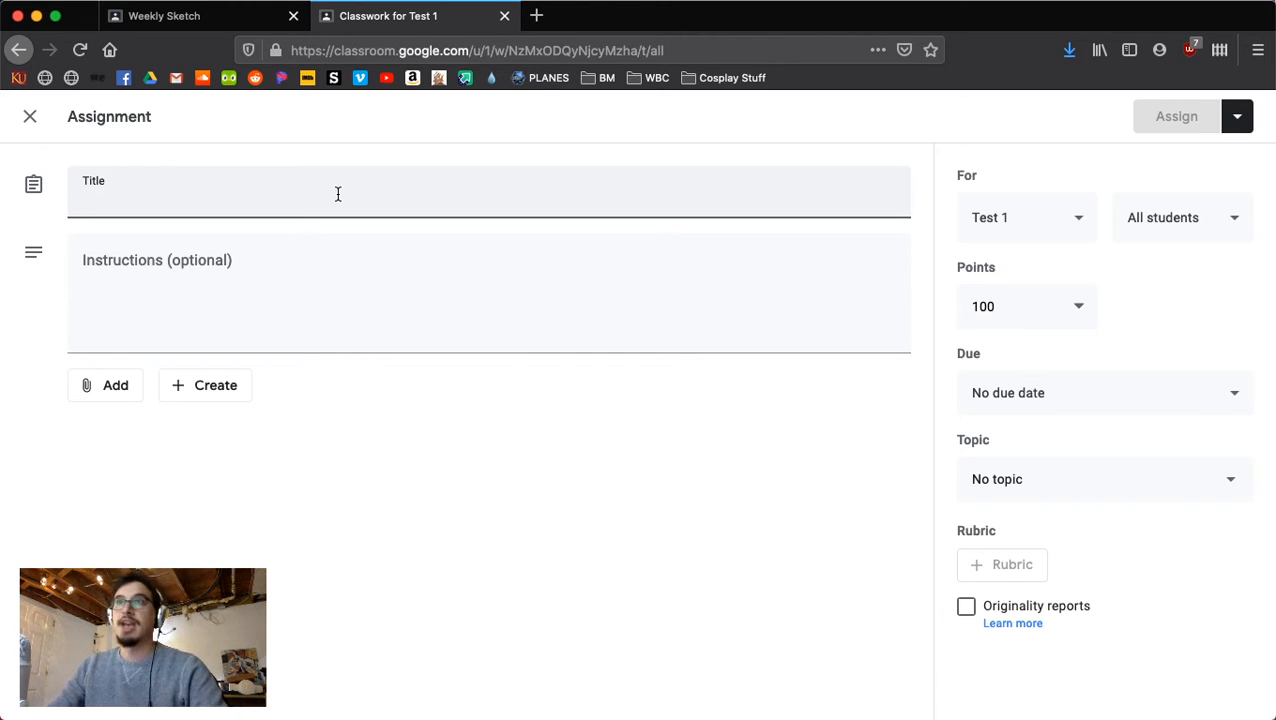
{"action": "type", "text": "Photo Handout"}
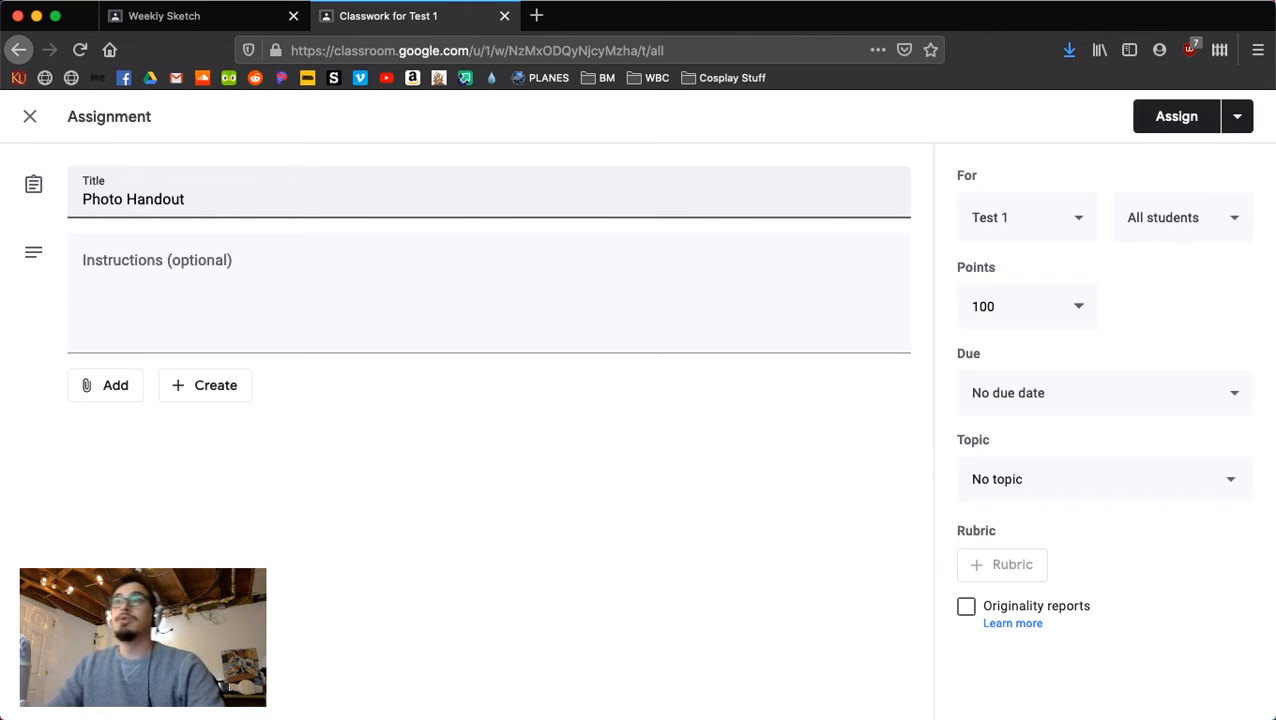
{"action": "left_click", "coordinate": [345, 251]}
{"action": "type", "text": "Fill"}
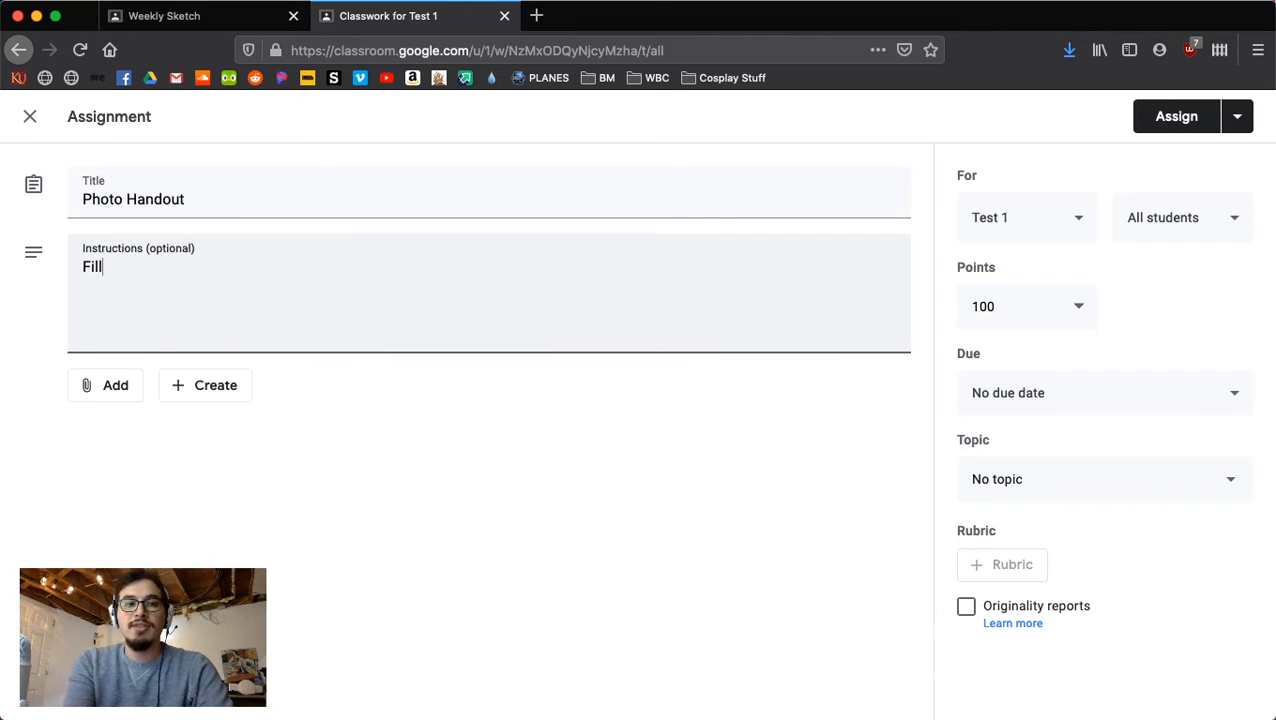
{"action": "type", "text": " it in"}
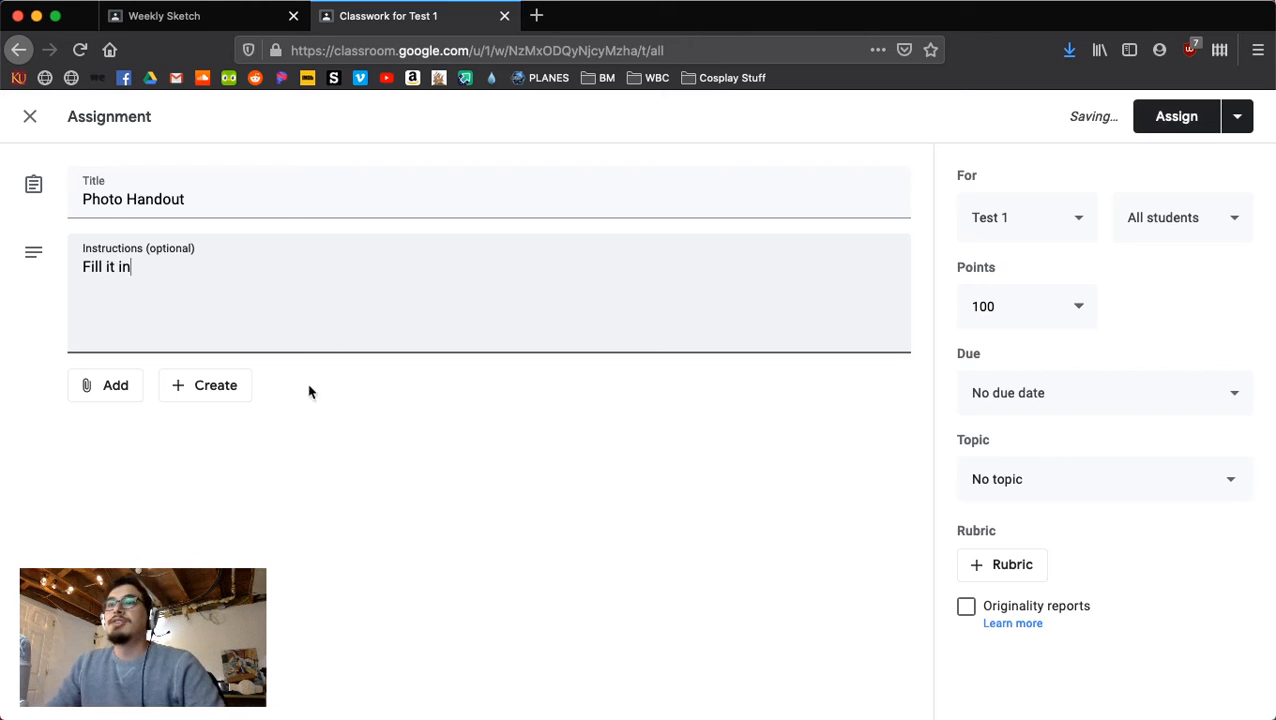
Start attaching a Google Drive file to the assignment and open the Photo folder inside Digital 1 in My Drive.
{"action": "left_click", "coordinate": [104, 388]}
{"action": "left_click", "coordinate": [172, 430]}
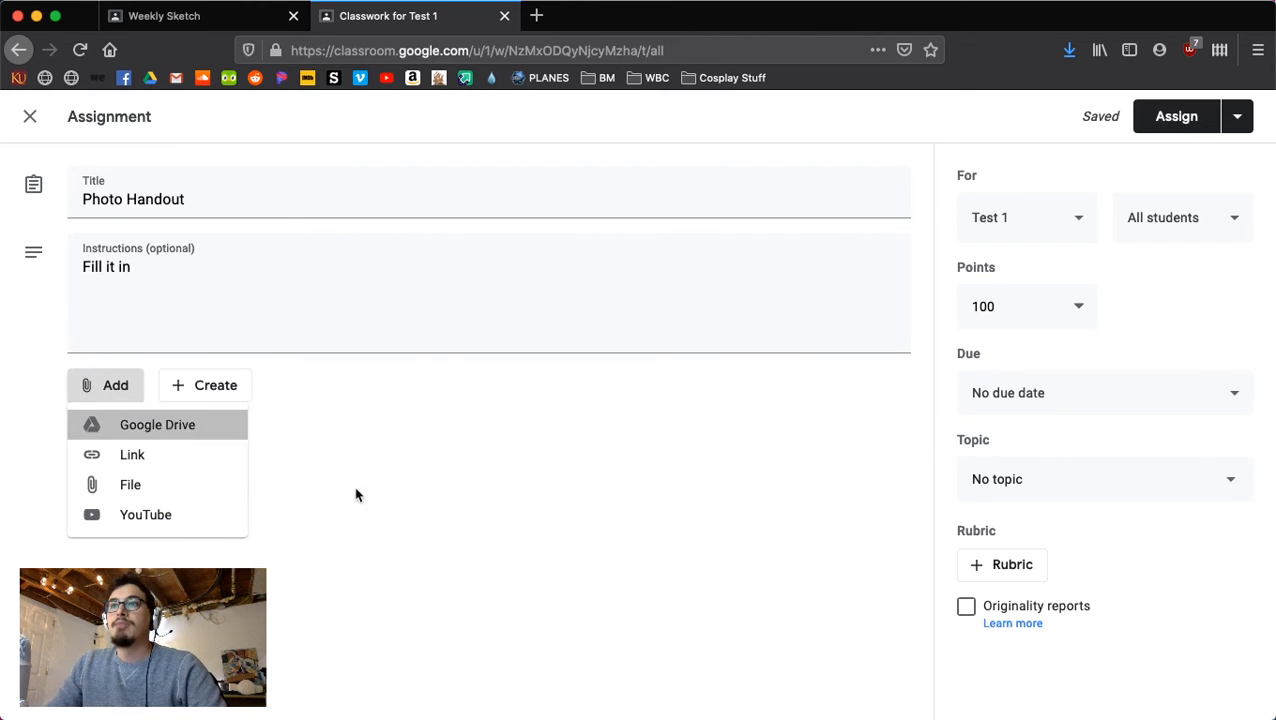
{"action": "left_click", "coordinate": [378, 211]}
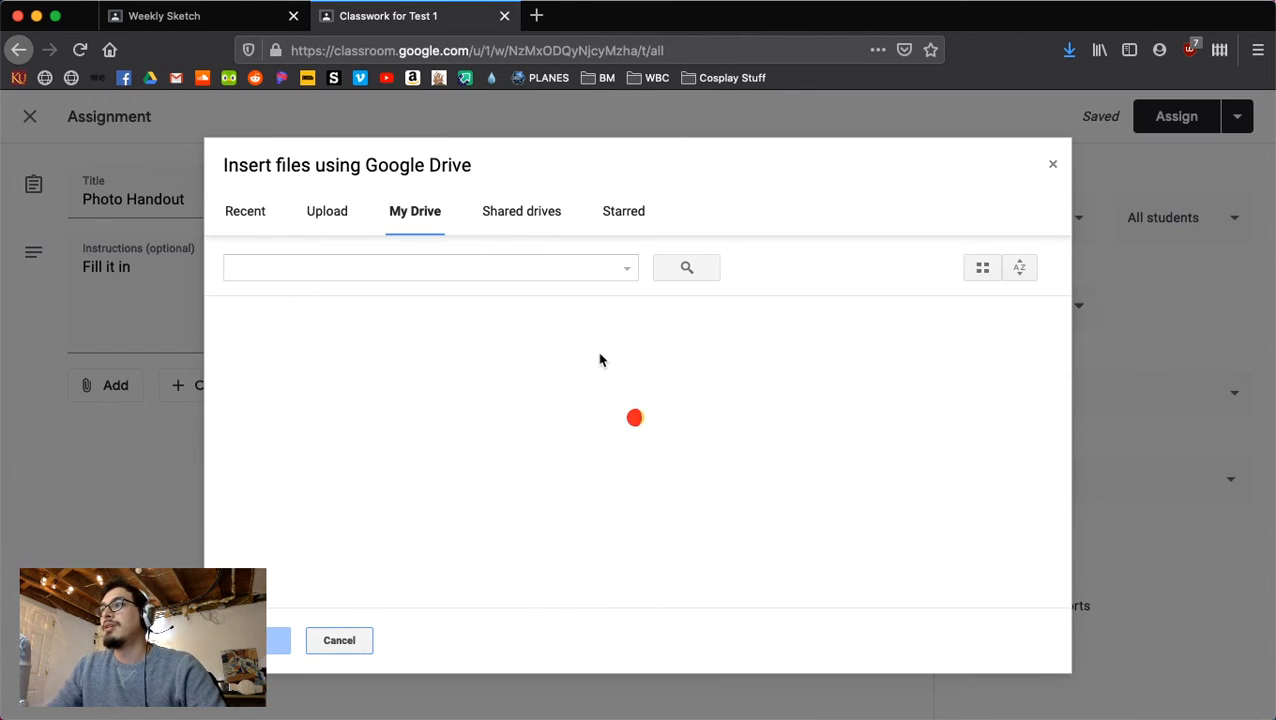
{"action": "scroll", "coordinate": [313, 427], "scroll_direction": "down", "scroll_amount": 10}
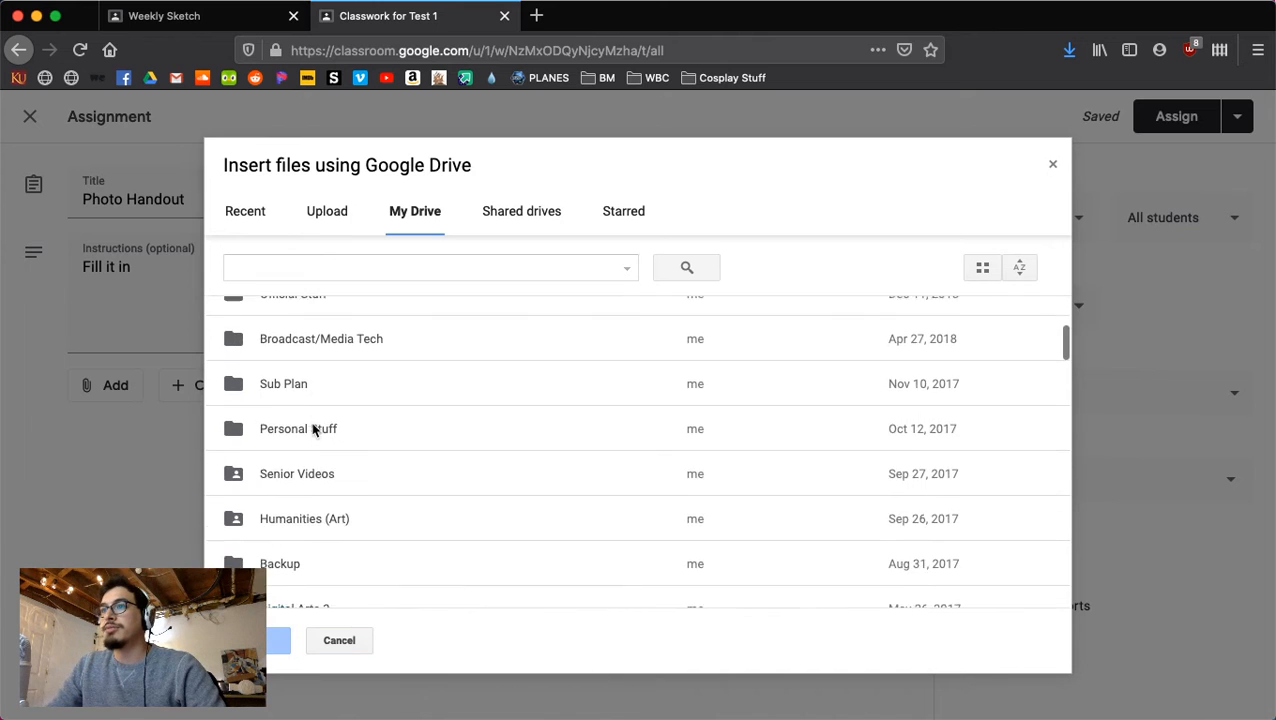
{"action": "scroll", "coordinate": [313, 427], "scroll_direction": "down", "scroll_amount": 2}
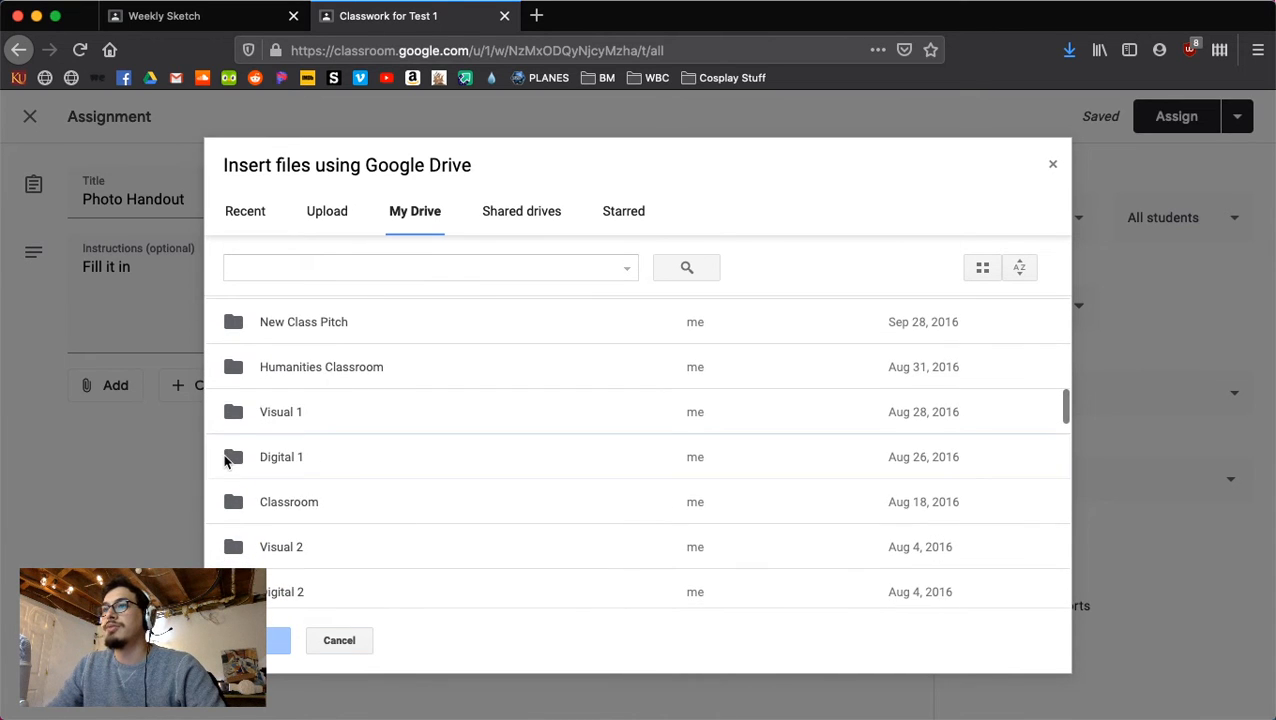
{"action": "double_click", "coordinate": [226, 459]}
{"action": "scroll", "coordinate": [235, 470], "scroll_direction": "down", "scroll_amount": 2}
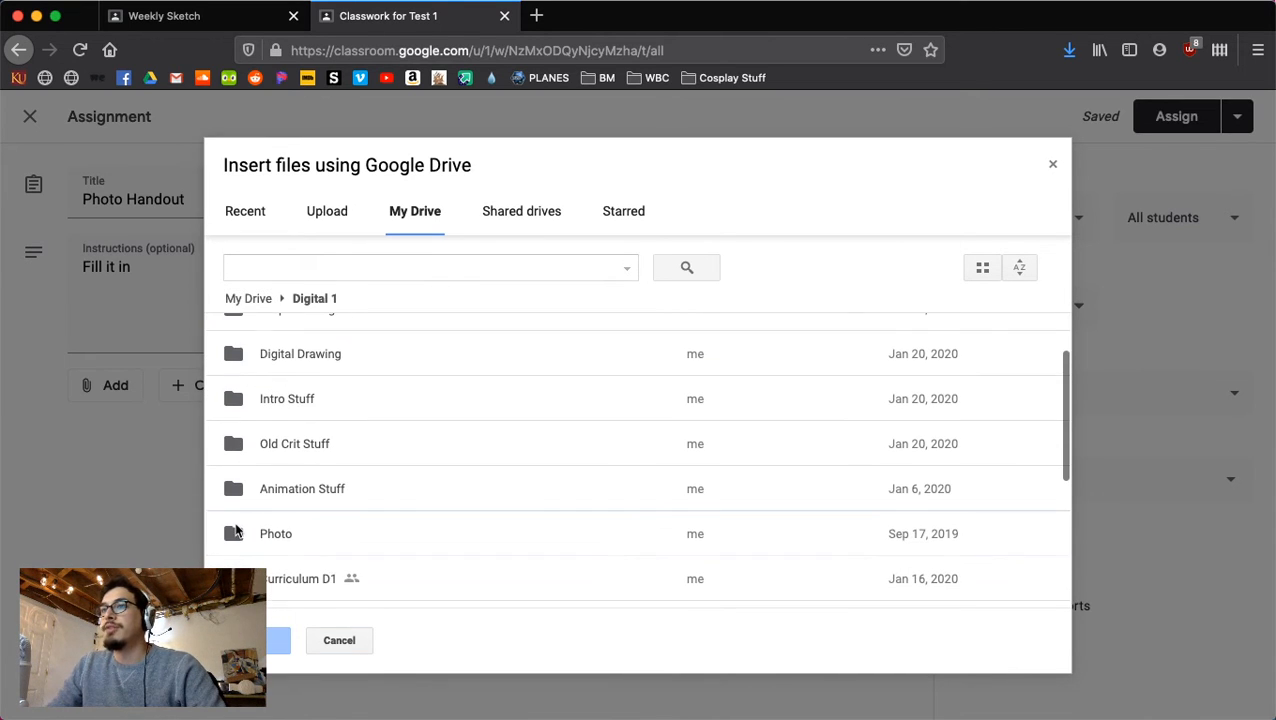
{"action": "double_click", "coordinate": [236, 531]}
Attach the Self Guided Camera Activity document and set it to make a copy for each student.
{"action": "scroll", "coordinate": [495, 387], "scroll_direction": "down", "scroll_amount": 2}
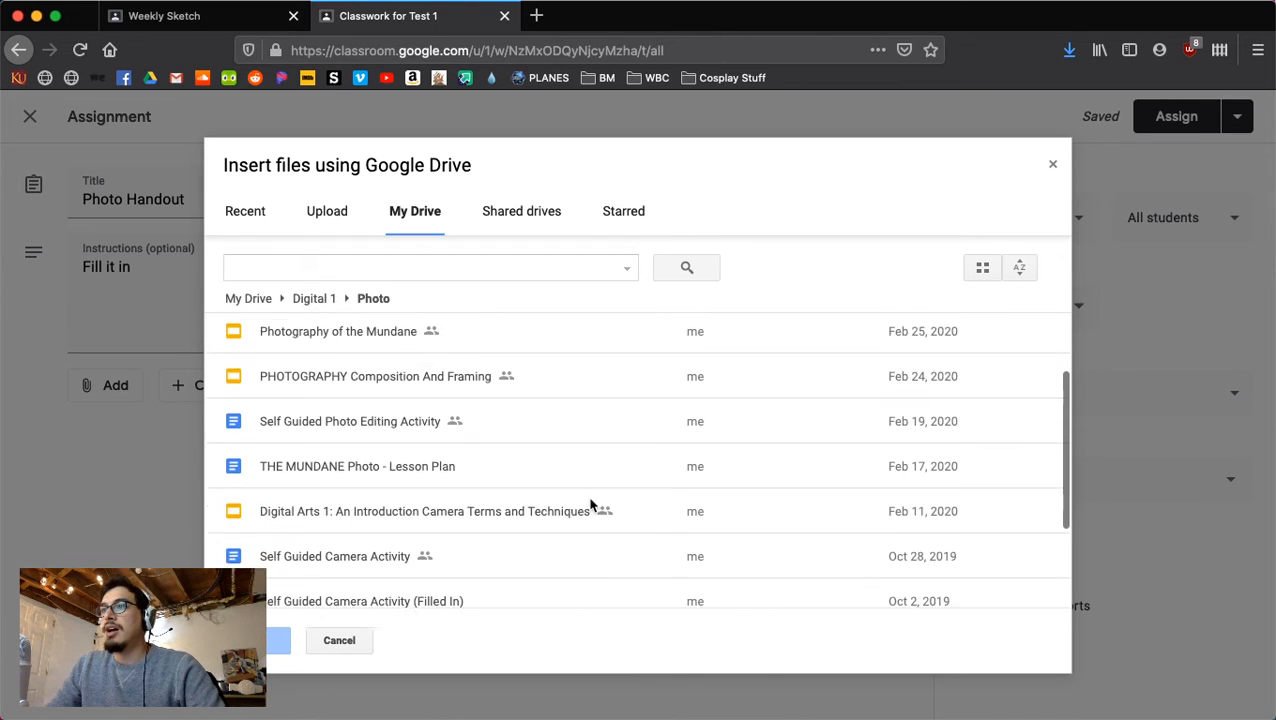
{"action": "scroll", "coordinate": [590, 505], "scroll_direction": "down", "scroll_amount": 1}
{"action": "left_click", "coordinate": [433, 499]}
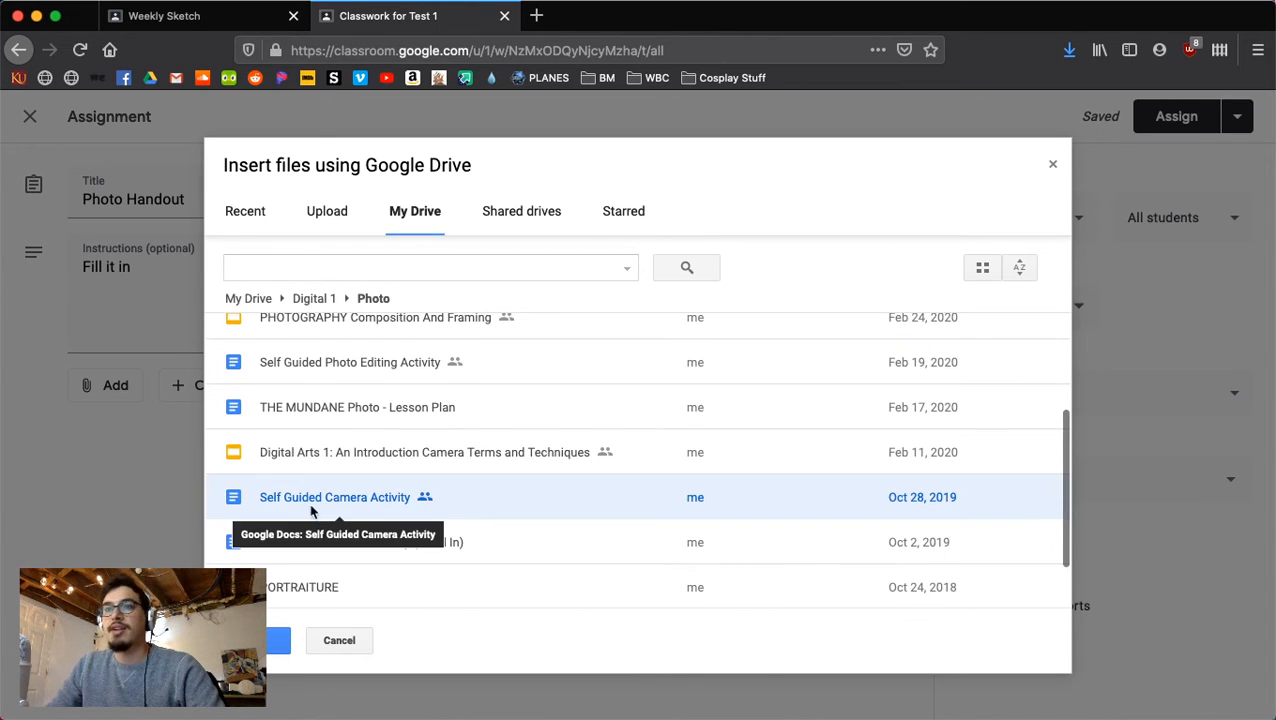
{"action": "double_click", "coordinate": [279, 512]}
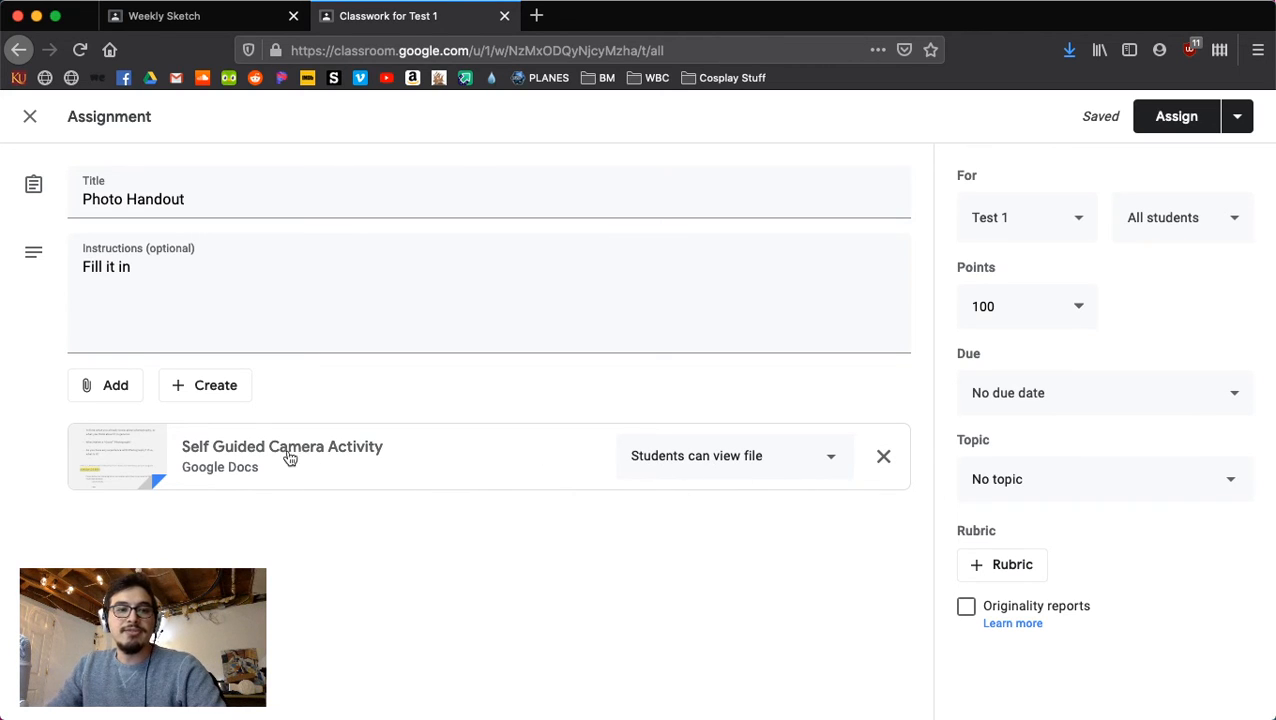
{"action": "left_click", "coordinate": [826, 460]}
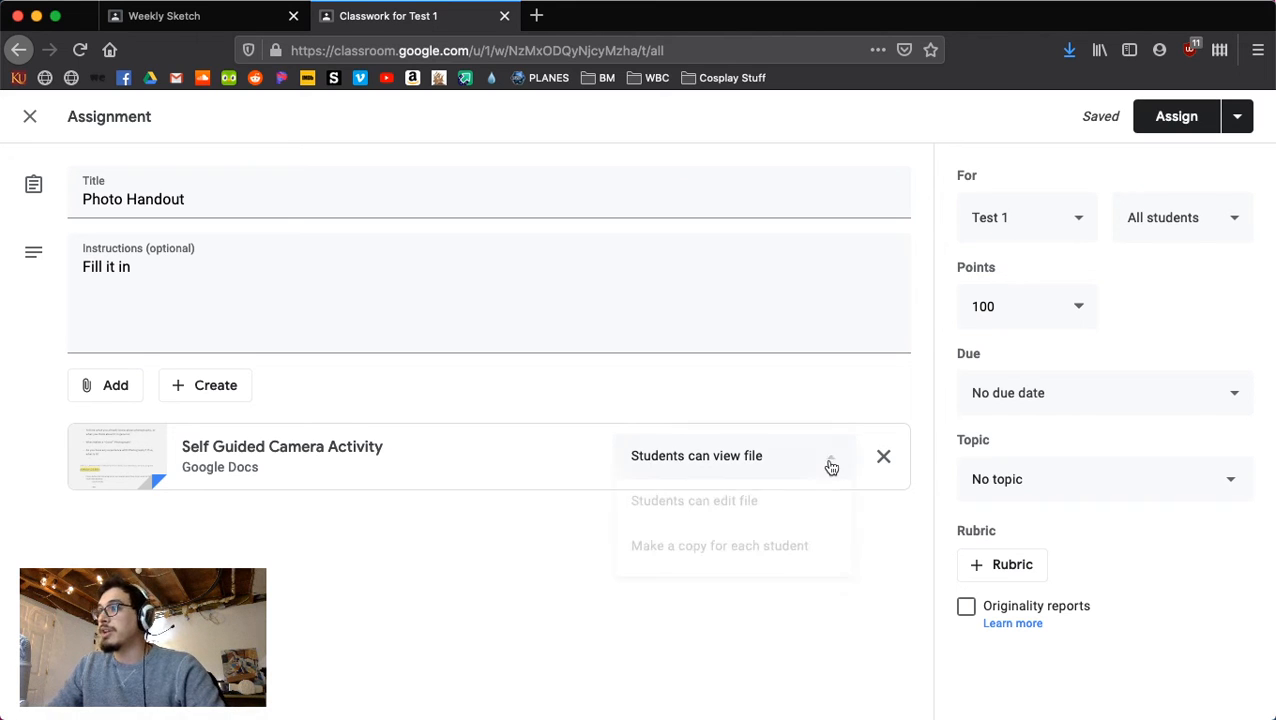
{"action": "left_click", "coordinate": [800, 545]}
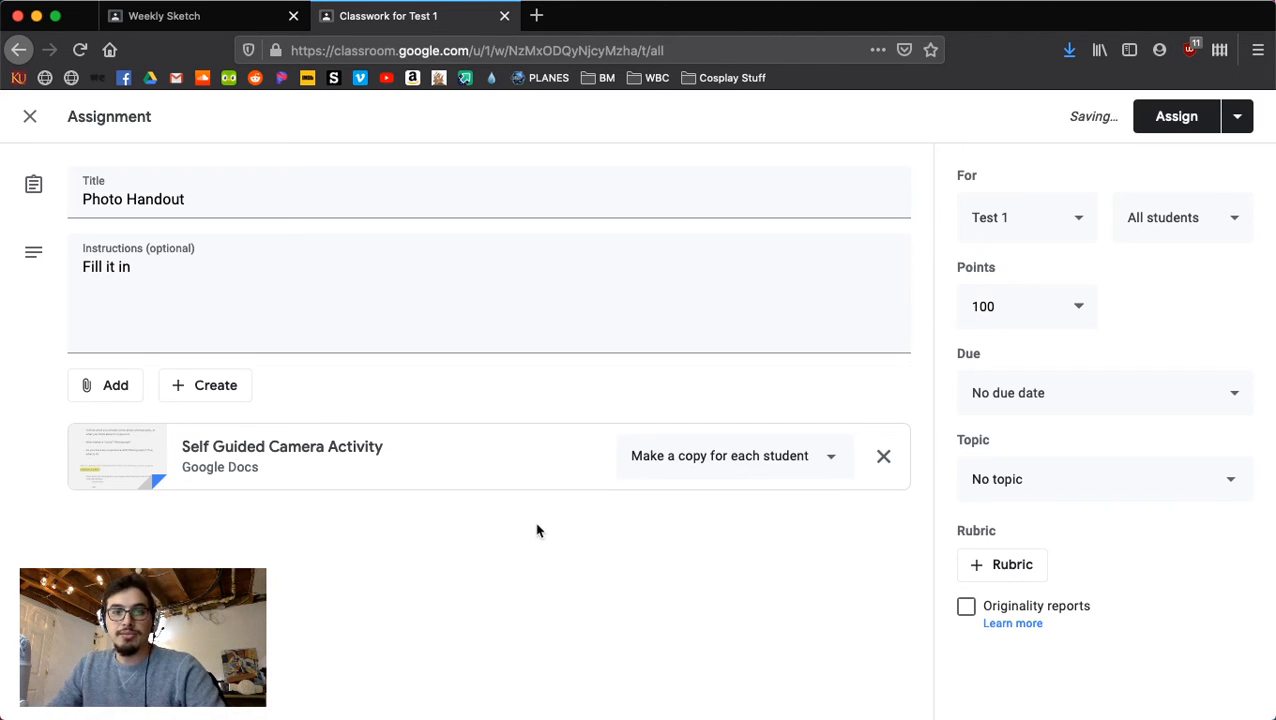
Check the due date options without setting one and reuse the Weekly Sketch rubric for the Photo Handout assignment.
{"action": "left_click", "coordinate": [1114, 399]}
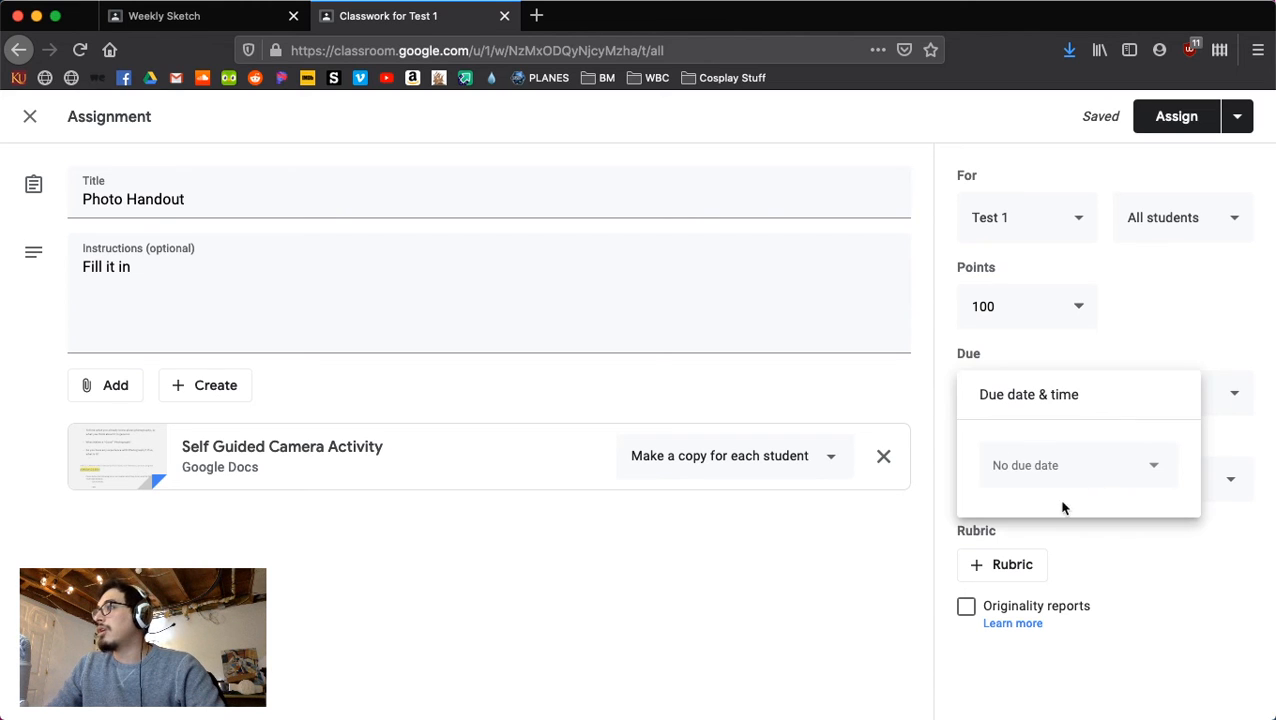
{"action": "left_click", "coordinate": [1182, 594]}
{"action": "left_click", "coordinate": [1012, 566]}
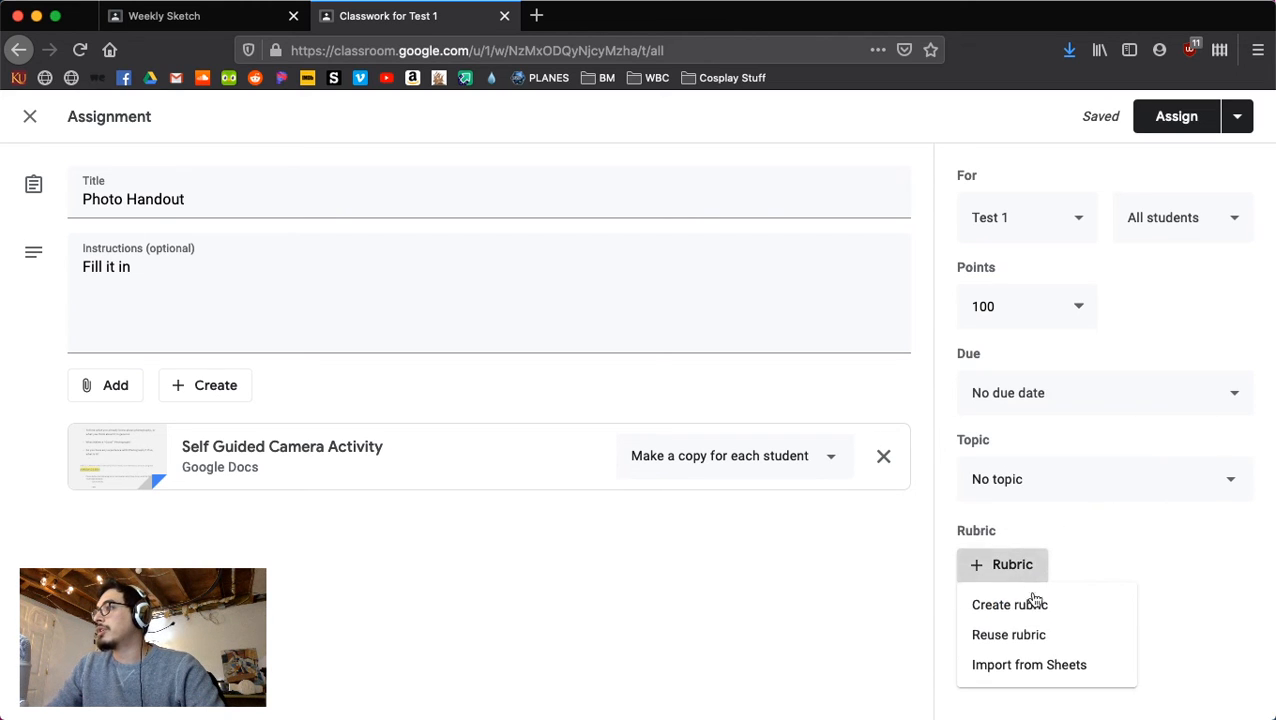
{"action": "left_click", "coordinate": [1042, 644]}
{"action": "left_click", "coordinate": [413, 280]}
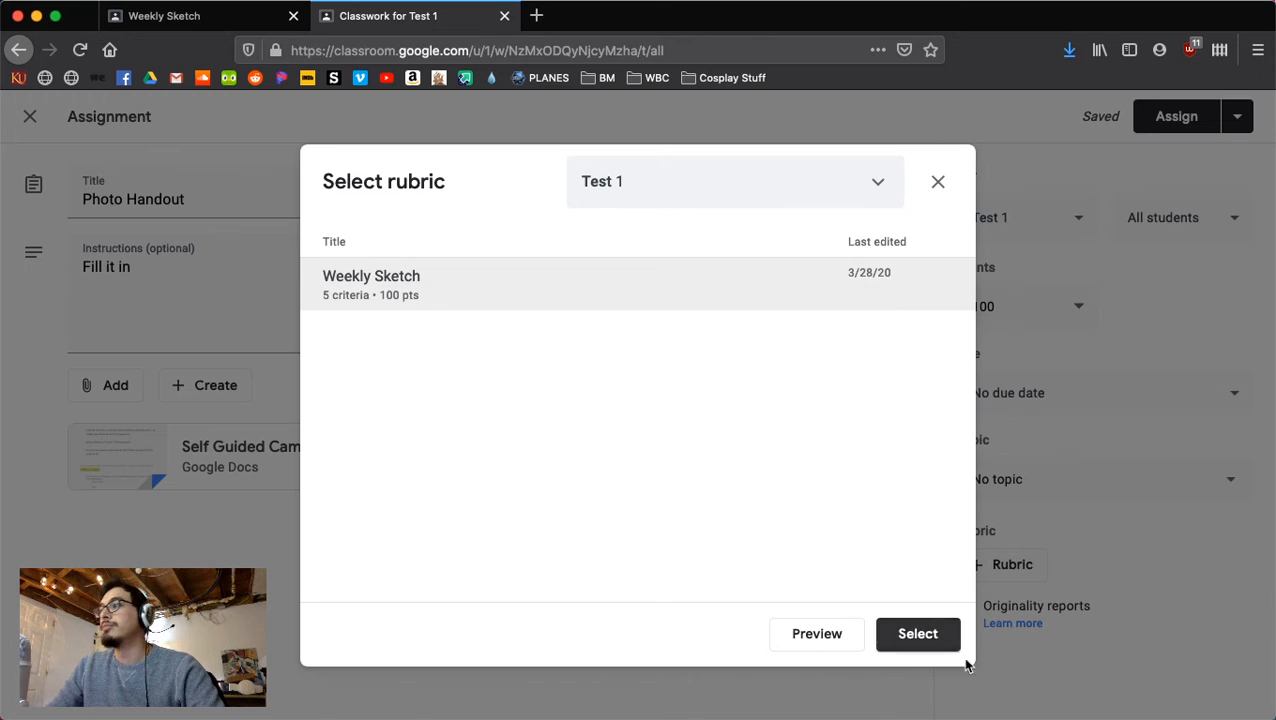
{"action": "left_click", "coordinate": [918, 632]}
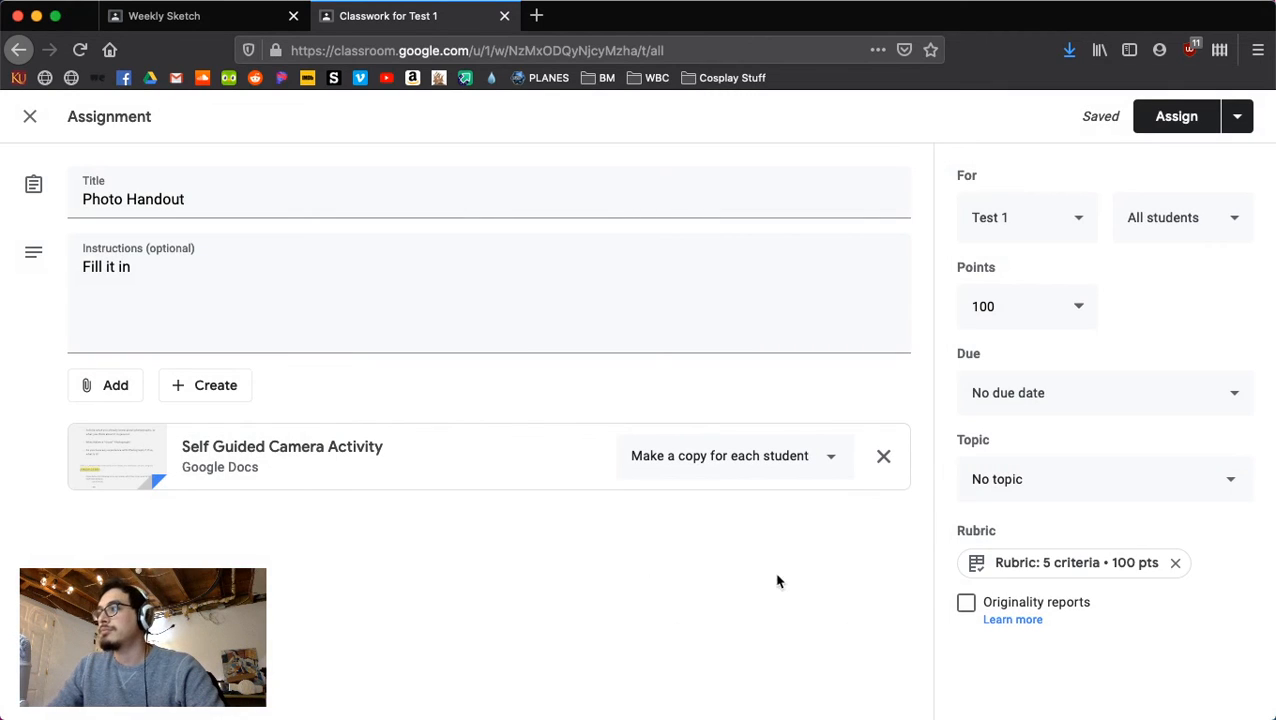
Try enabling originality reports for the assignment and open their help article in a separate tab, leaving the option off.
{"action": "left_click", "coordinate": [966, 605]}
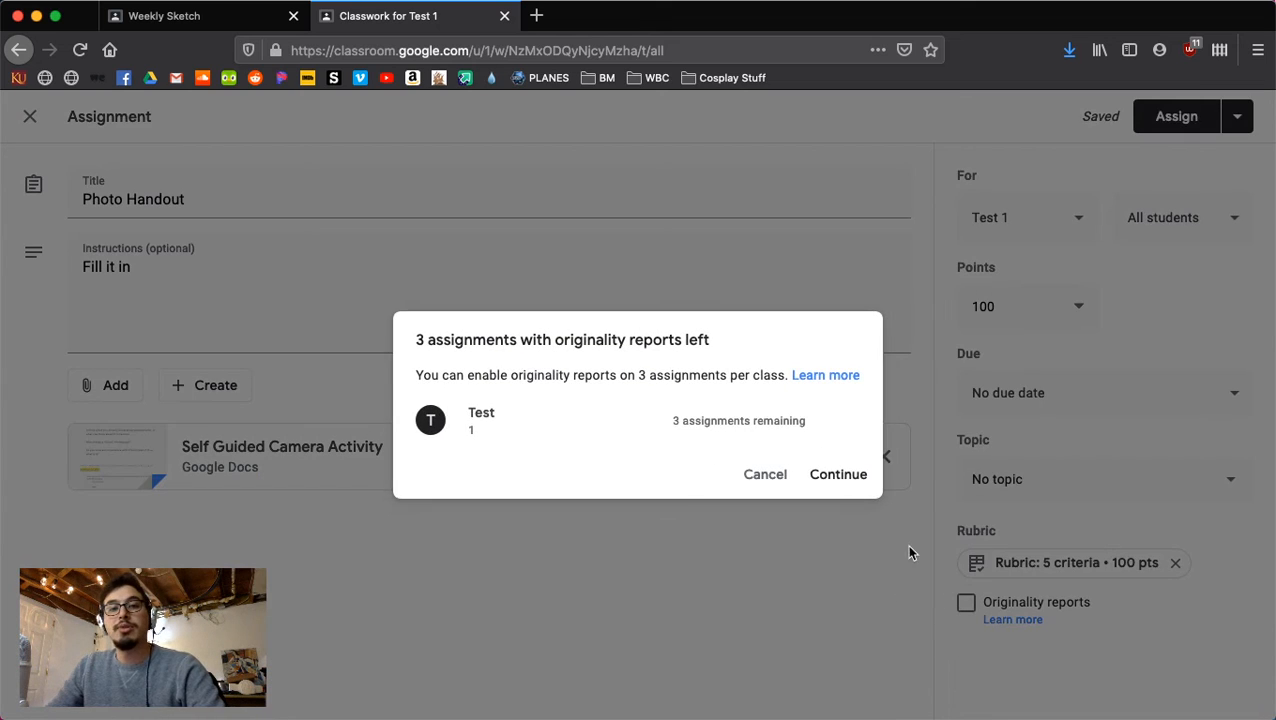
{"action": "left_click", "coordinate": [839, 476]}
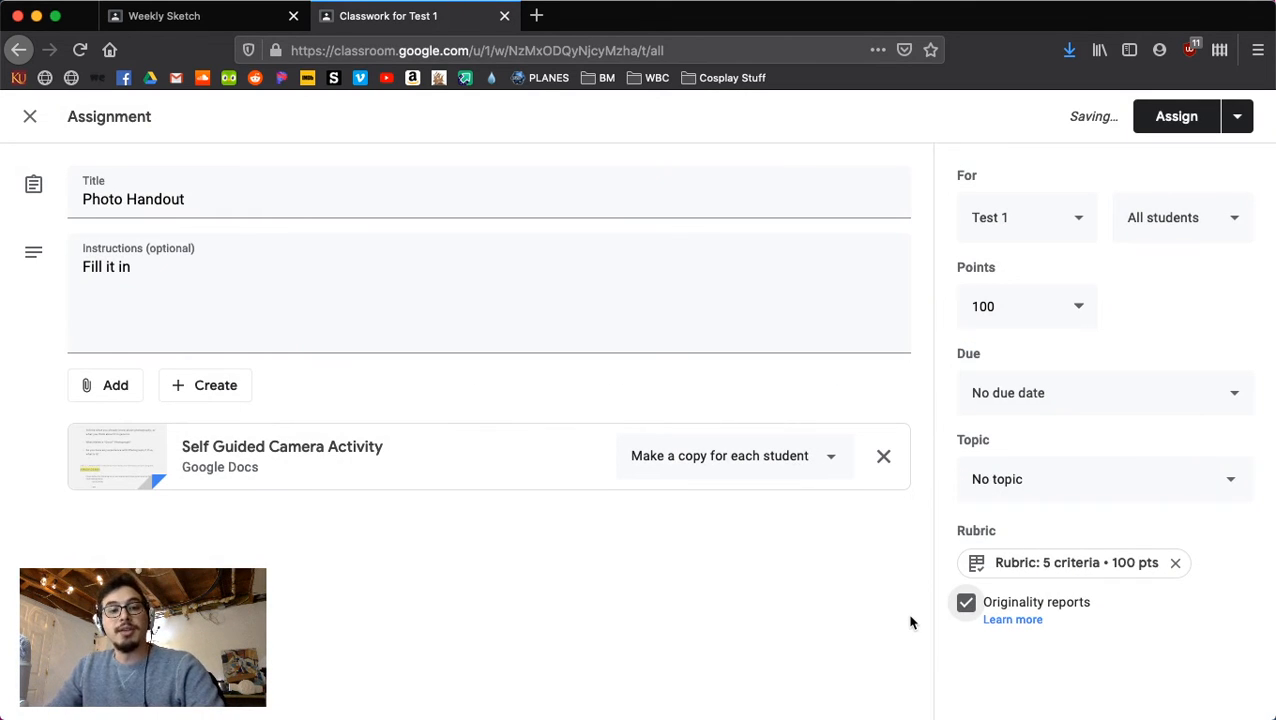
{"action": "left_click", "coordinate": [962, 608]}
{"action": "left_click", "coordinate": [962, 608]}
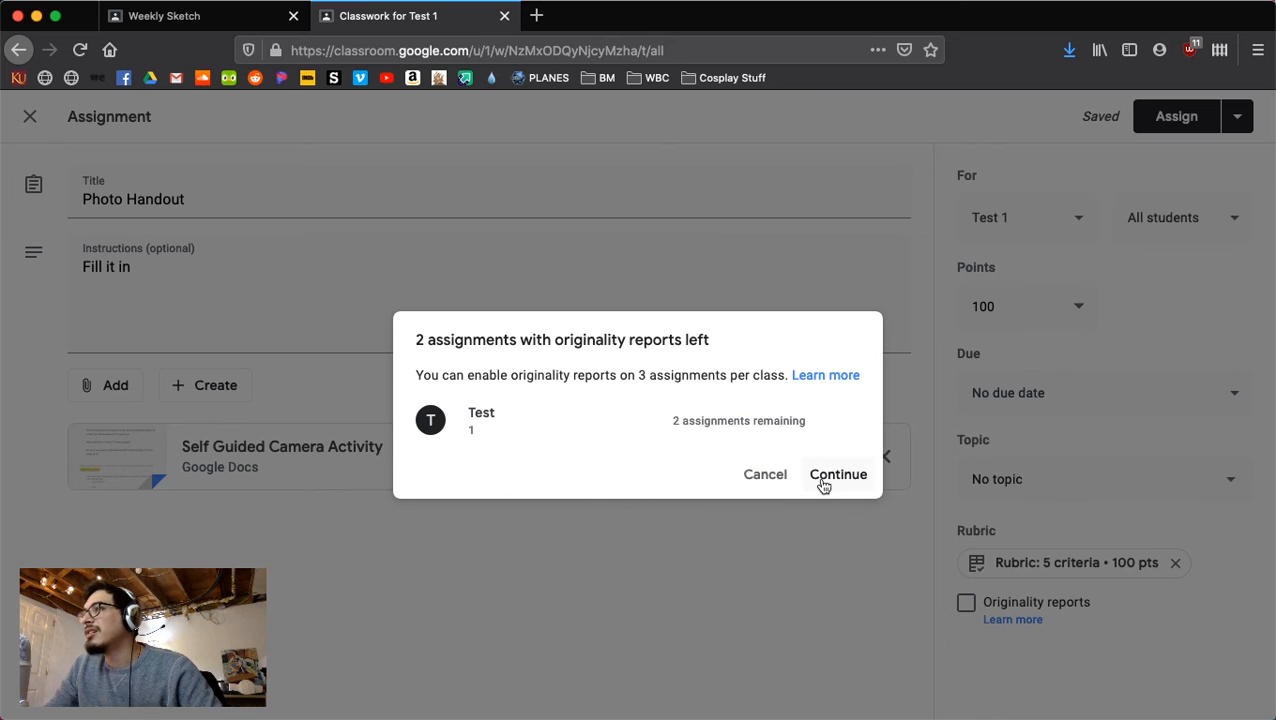
{"action": "left_click", "coordinate": [820, 376]}
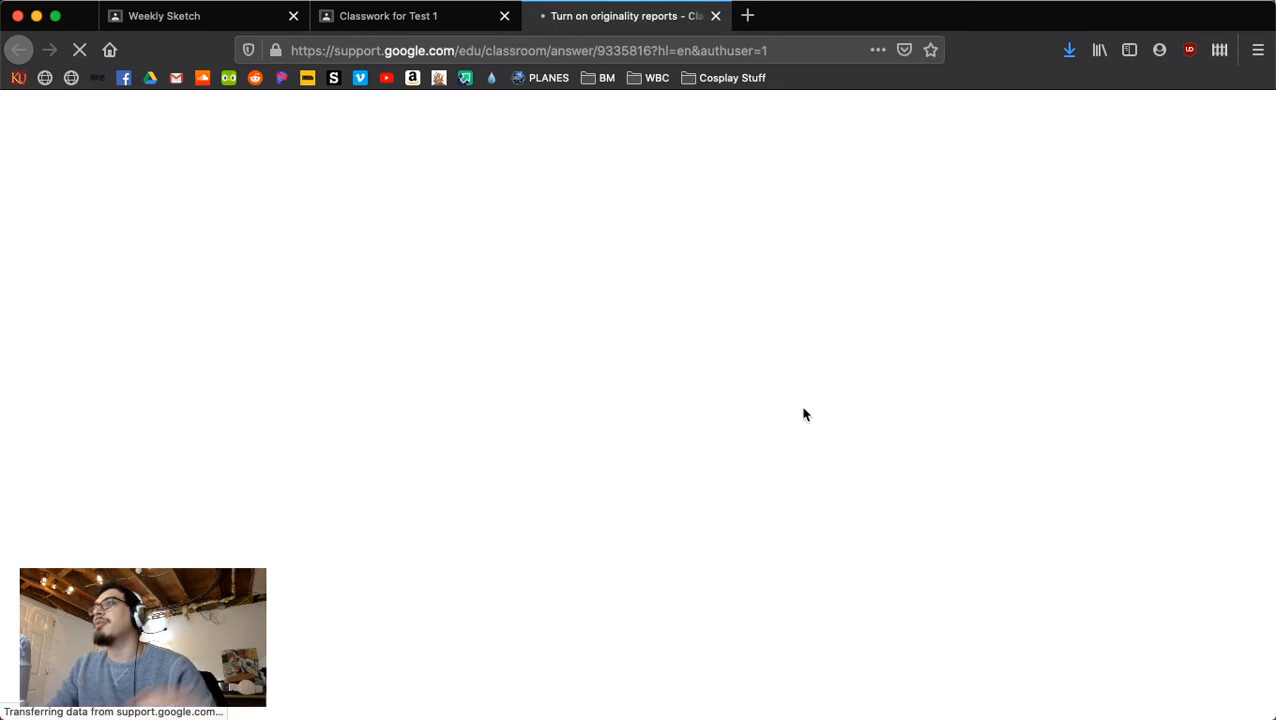
{"action": "left_click", "coordinate": [413, 18]}
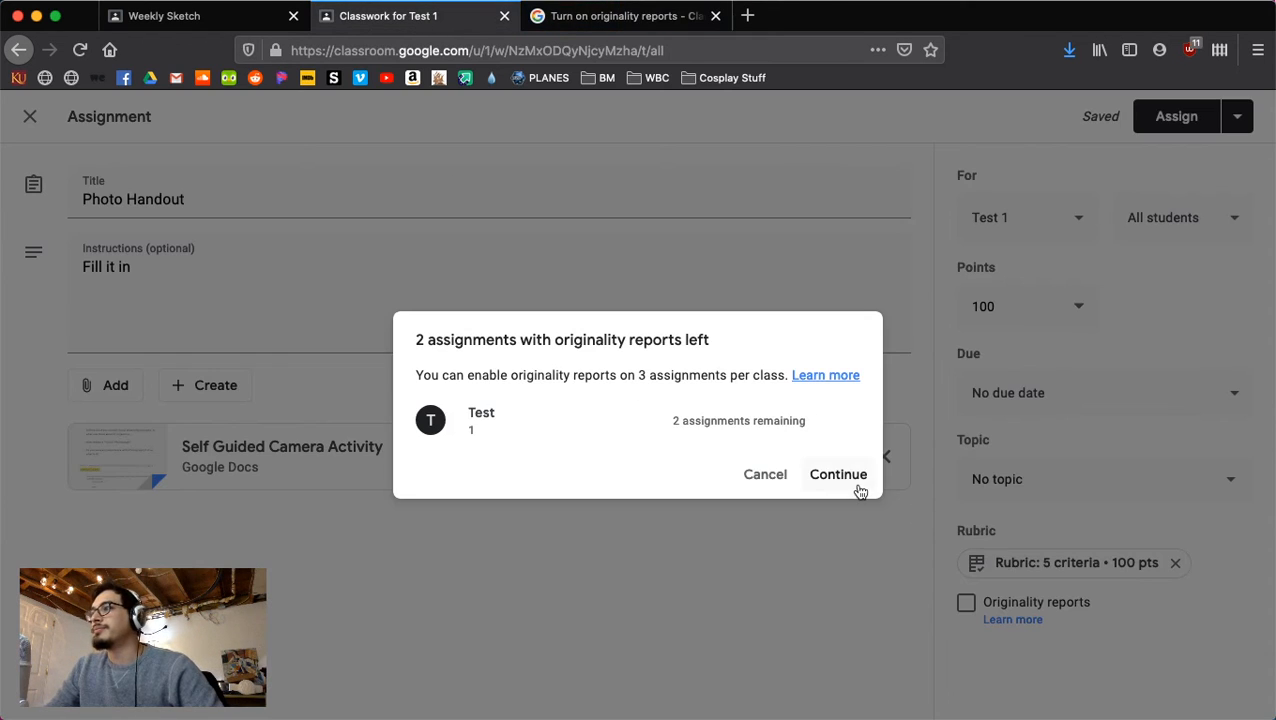
{"action": "left_click", "coordinate": [764, 476]}
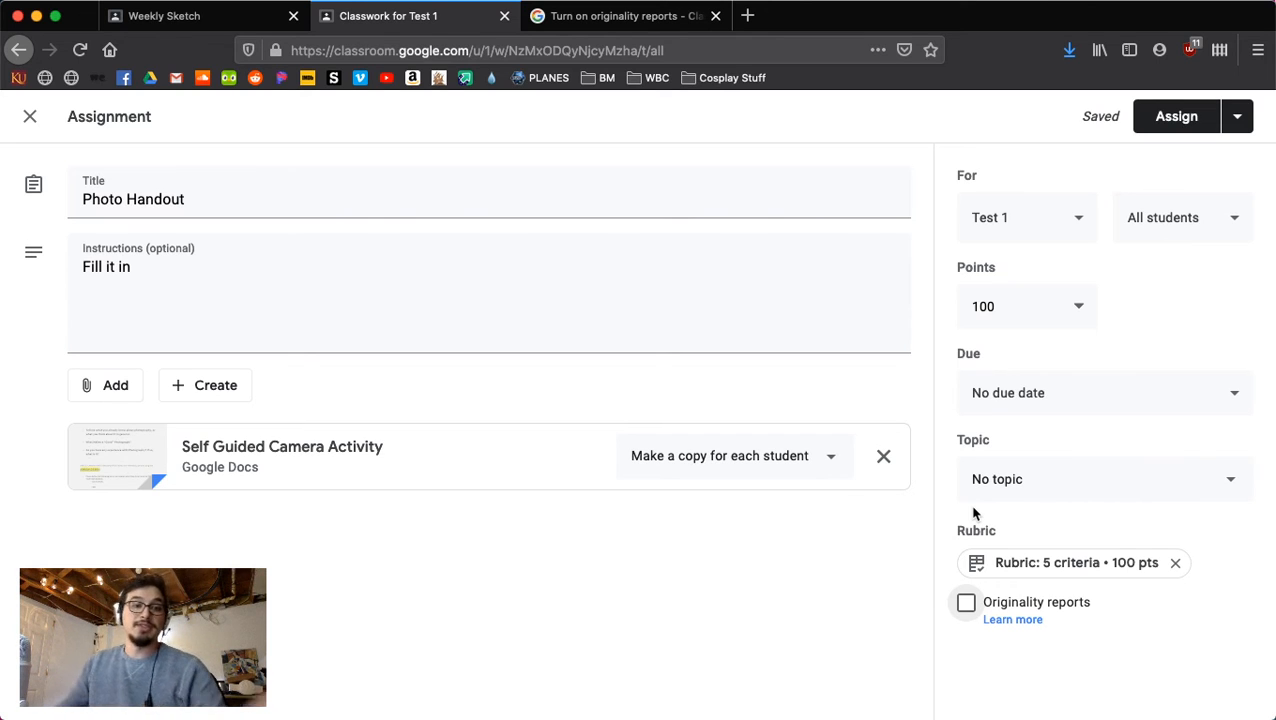
Assign the Photo Handout to the class and expand its entry in the classwork list.
{"action": "left_click", "coordinate": [1170, 116]}
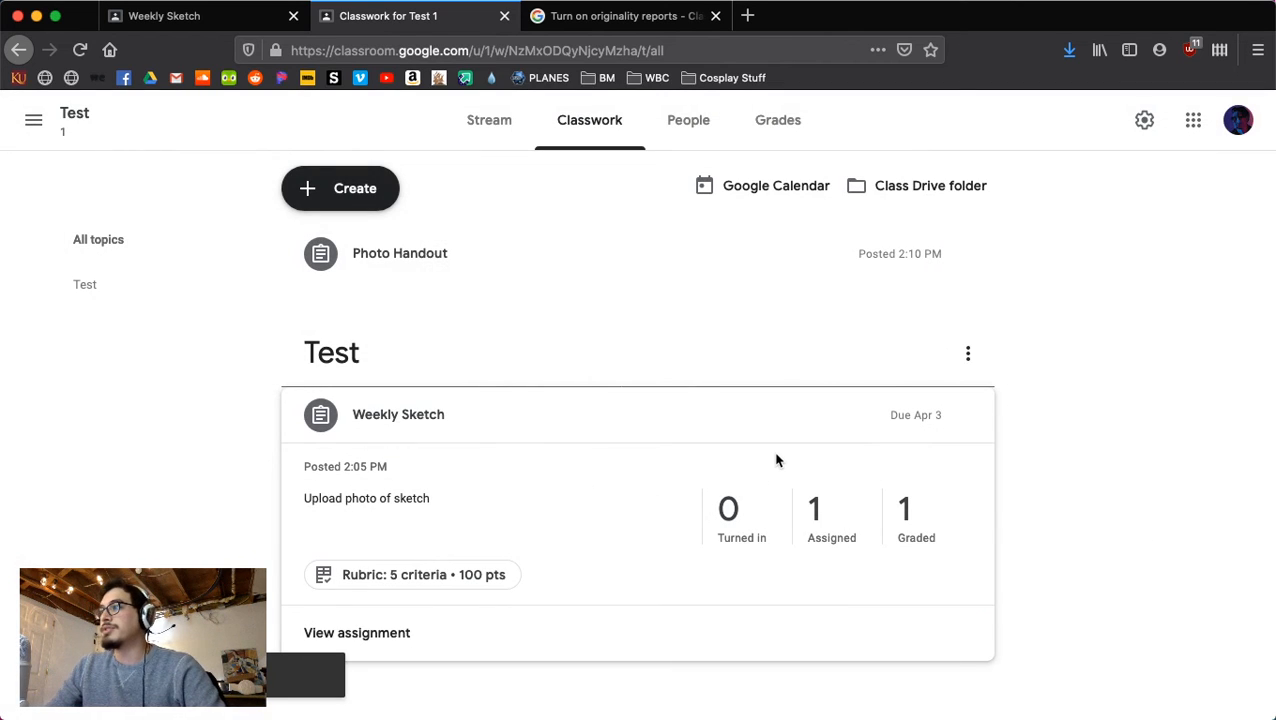
{"action": "left_click", "coordinate": [430, 262]}
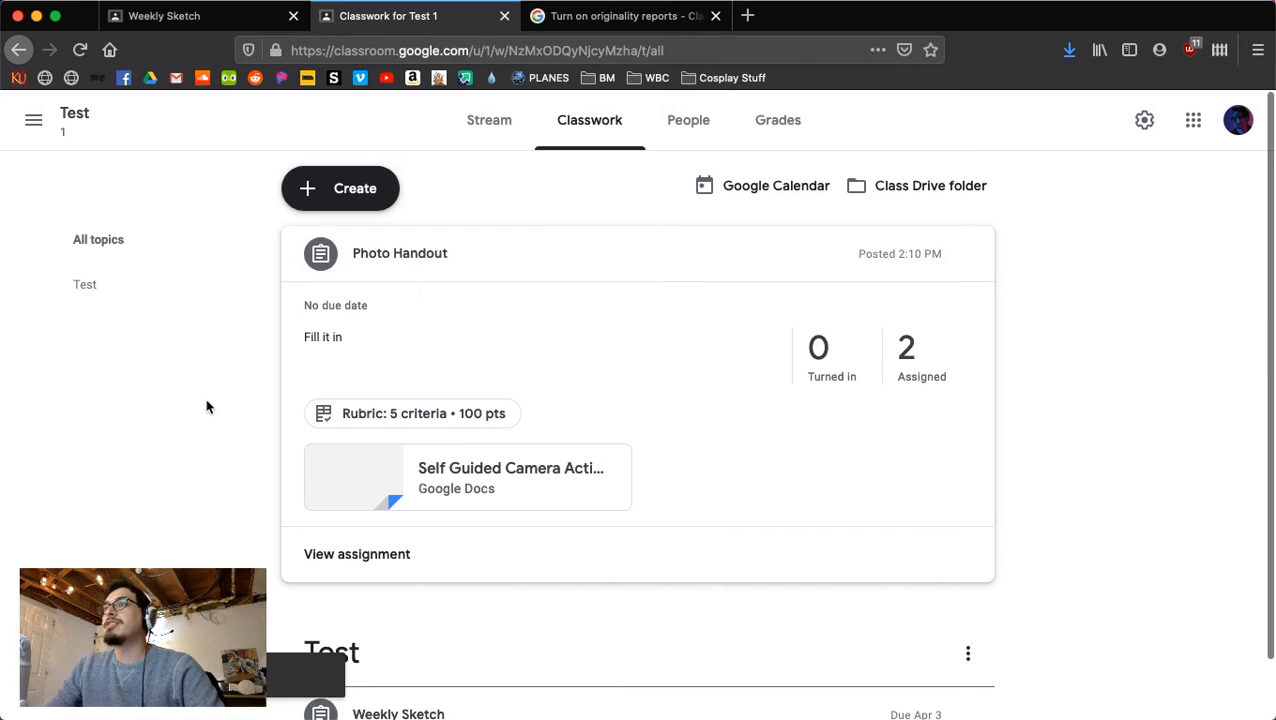
In the student view of the Test class, expand Photo Handout in the classwork and open the student's copy of the Self Guided Camera Activity.
{"action": "left_click", "coordinate": [220, 16]}
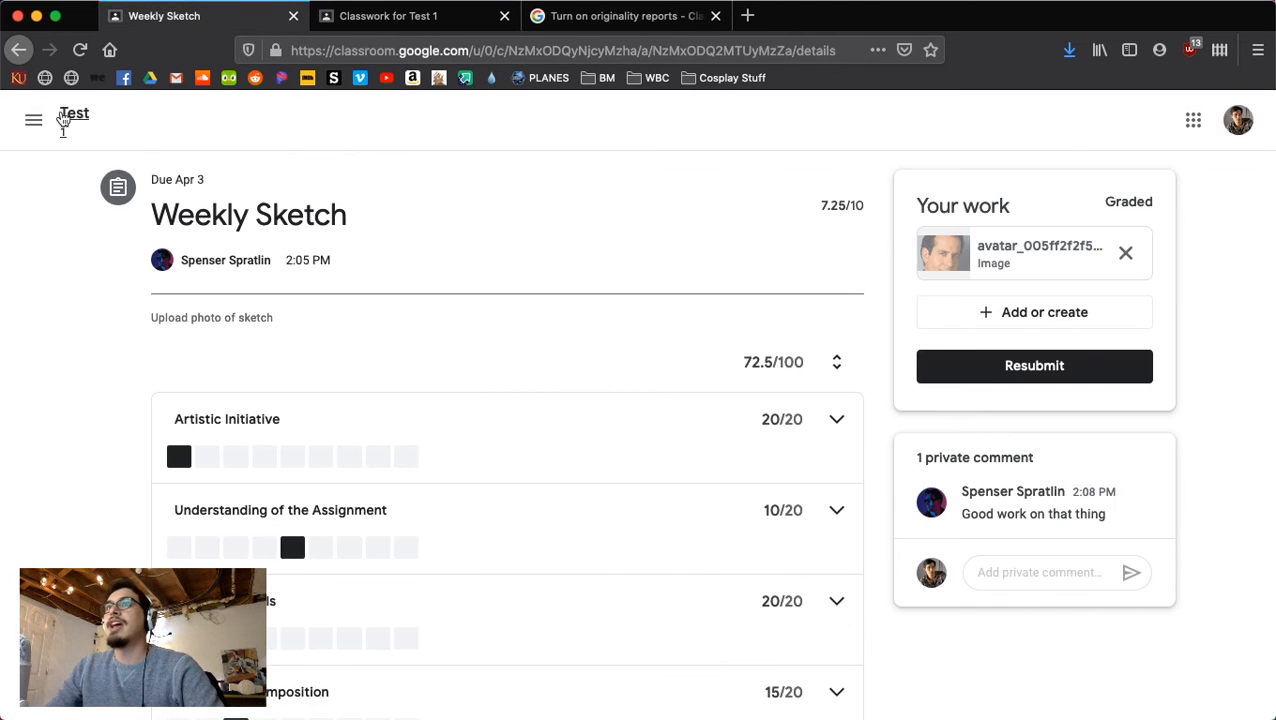
{"action": "left_click", "coordinate": [66, 121]}
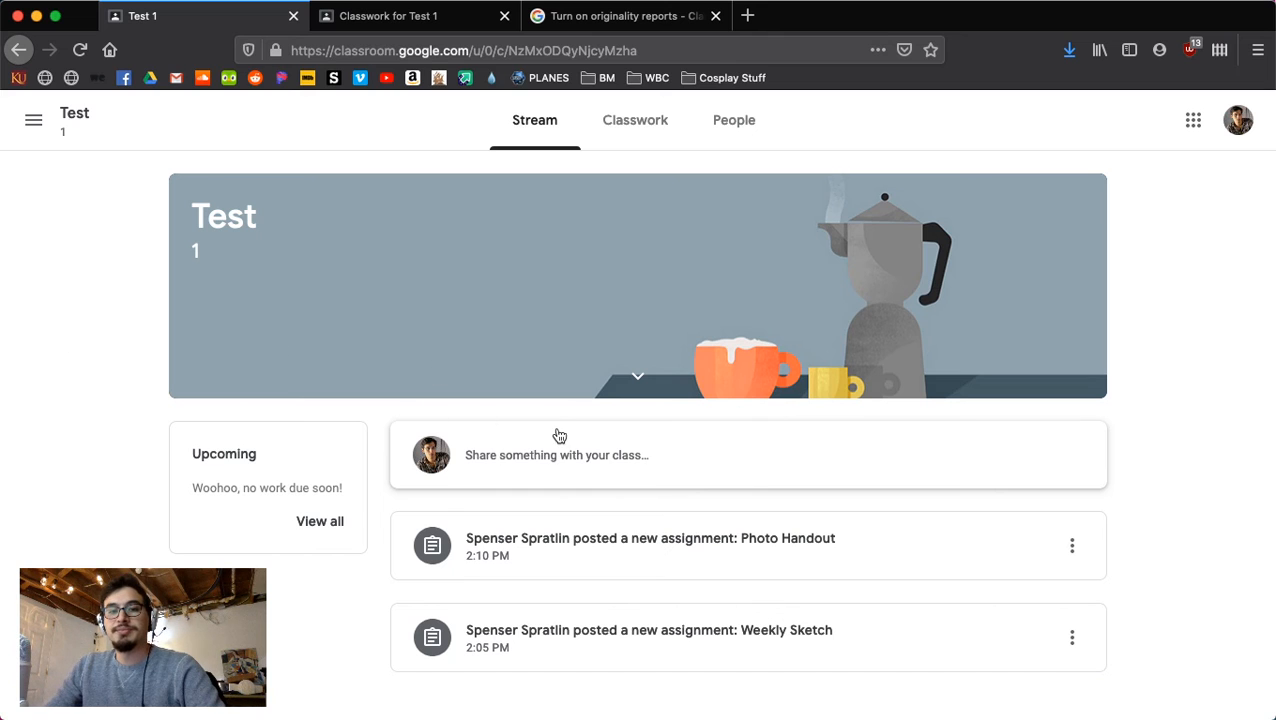
{"action": "left_click", "coordinate": [635, 122]}
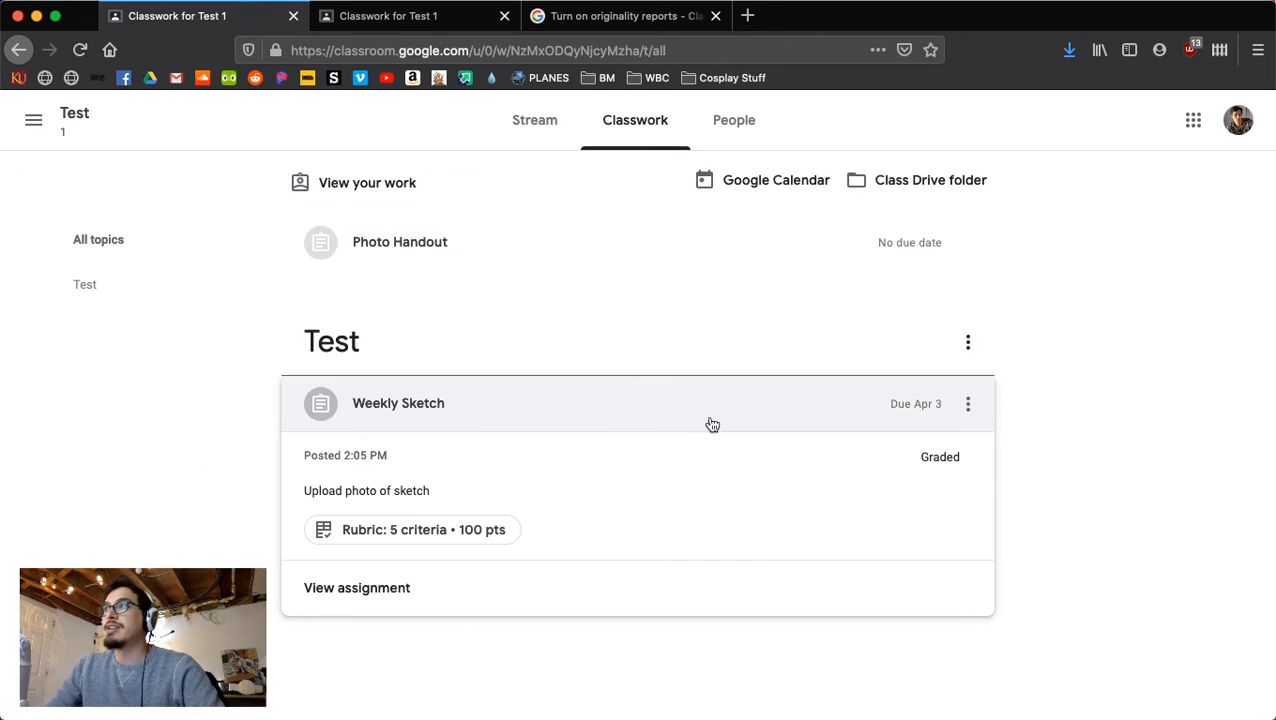
{"action": "left_click", "coordinate": [510, 247]}
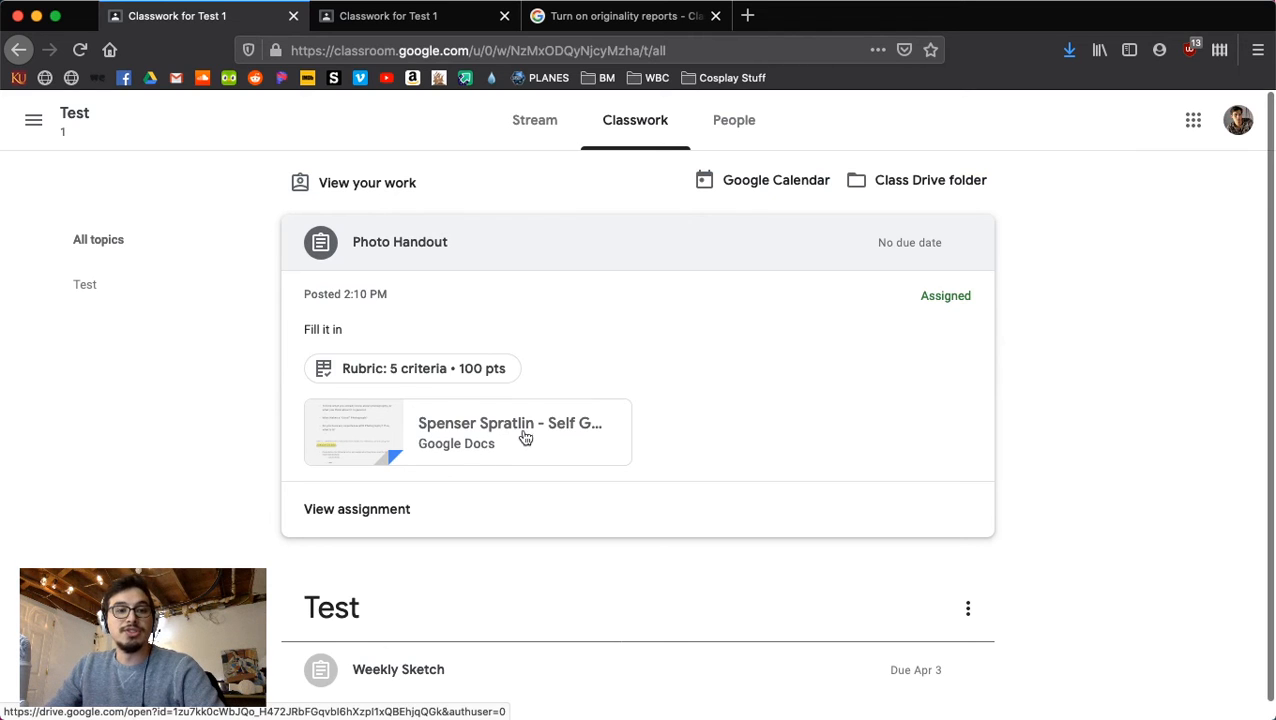
{"action": "left_click", "coordinate": [493, 436]}
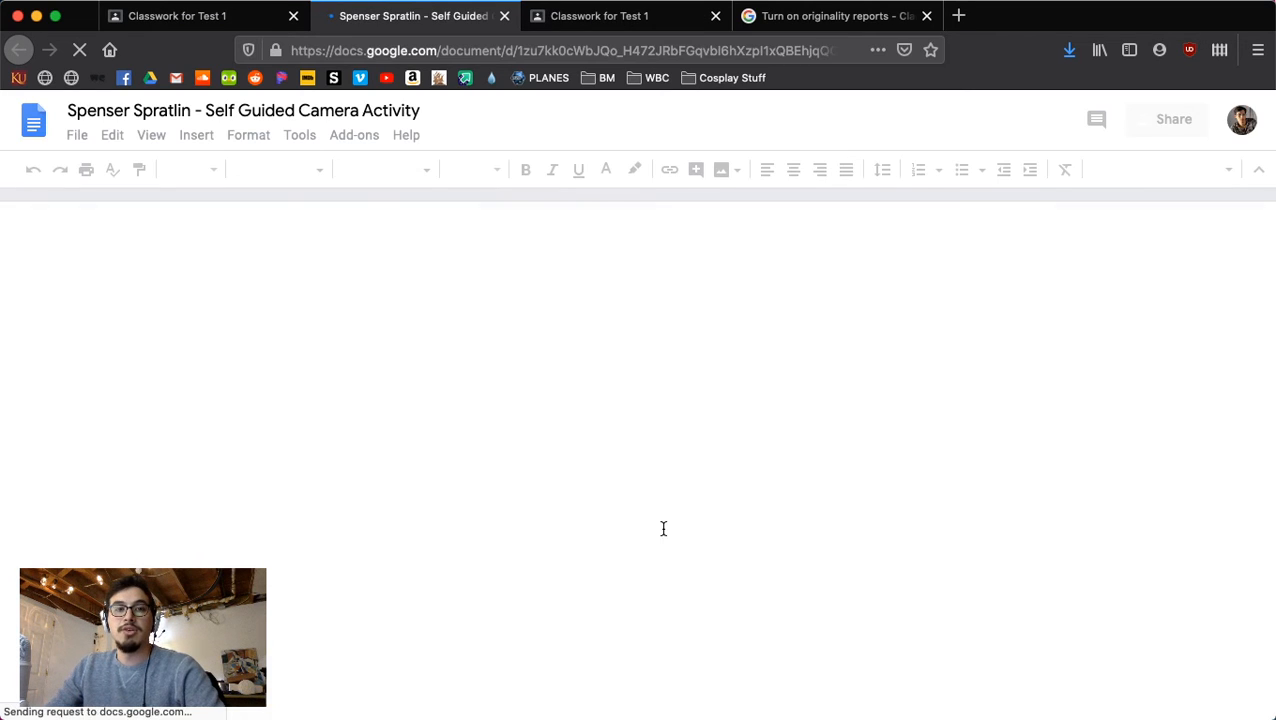
Enter 4534t3 for Sensor, 6346dfg for Focus Ring/Zoom Ring and dfgdfg for the three parts of Exposure, and close the document.
{"action": "scroll", "coordinate": [786, 458], "scroll_direction": "down", "scroll_amount": 5}
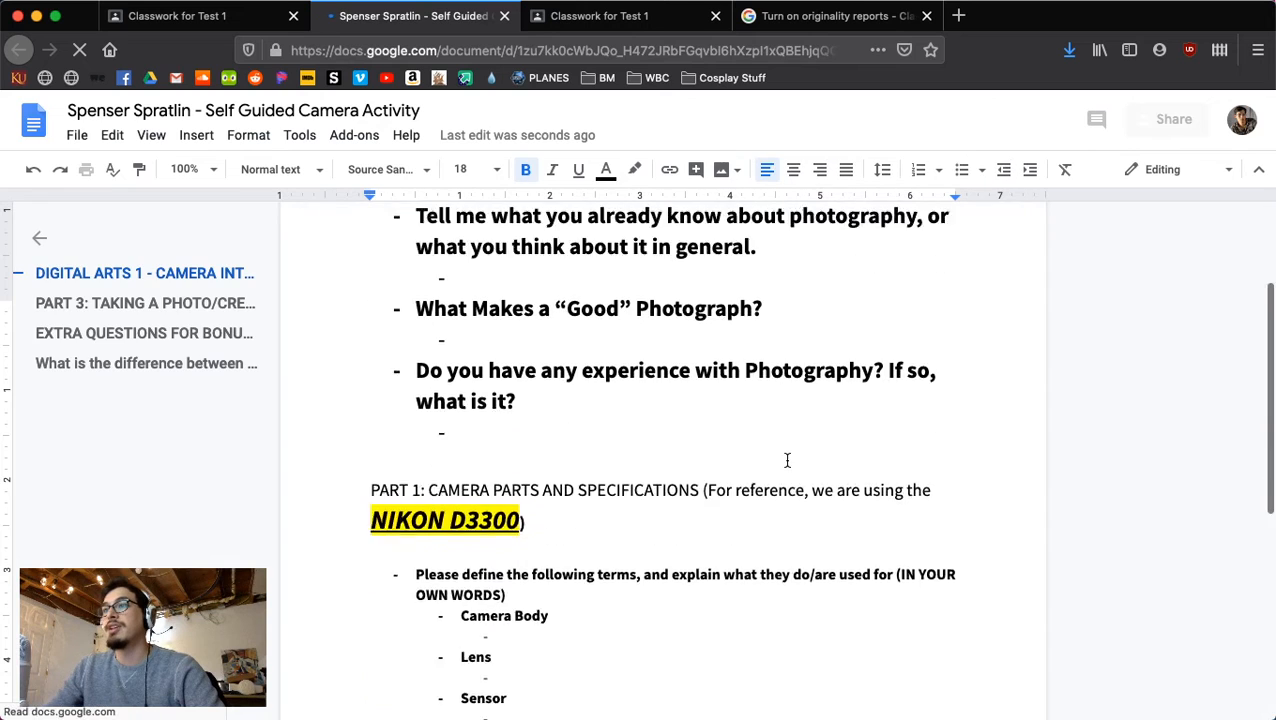
{"action": "type", "text": "4534t3"}
{"action": "scroll", "coordinate": [689, 605], "scroll_direction": "down", "scroll_amount": 2}
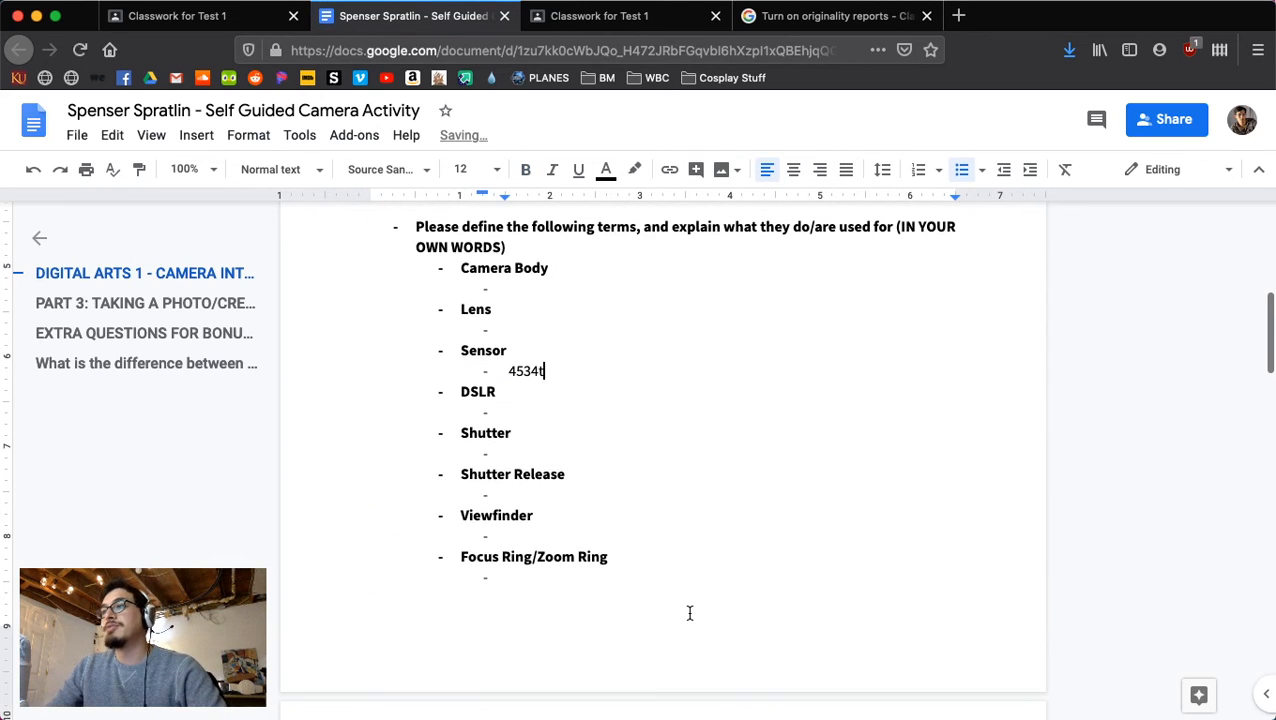
{"action": "left_click", "coordinate": [692, 604]}
{"action": "type", "text": "6346dfg"}
{"action": "scroll", "coordinate": [700, 515], "scroll_direction": "down", "scroll_amount": 3}
{"action": "left_click", "coordinate": [686, 590]}
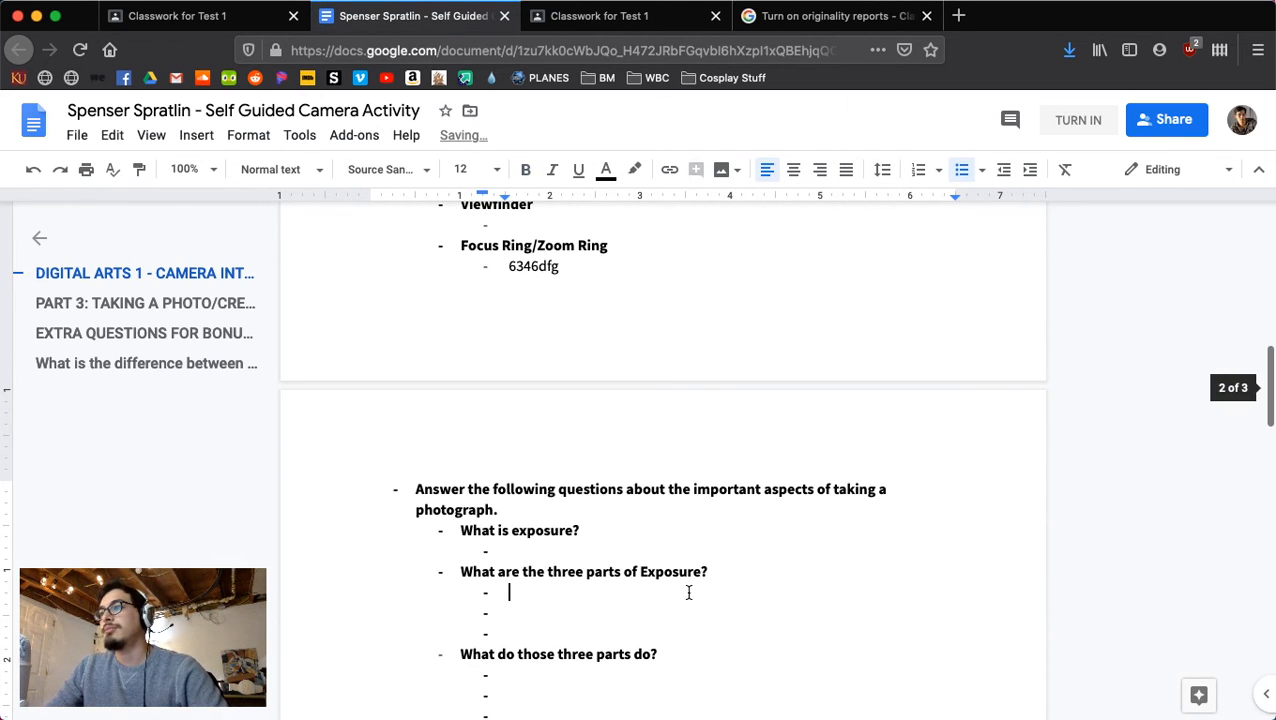
{"action": "type", "text": "dfgdfg"}
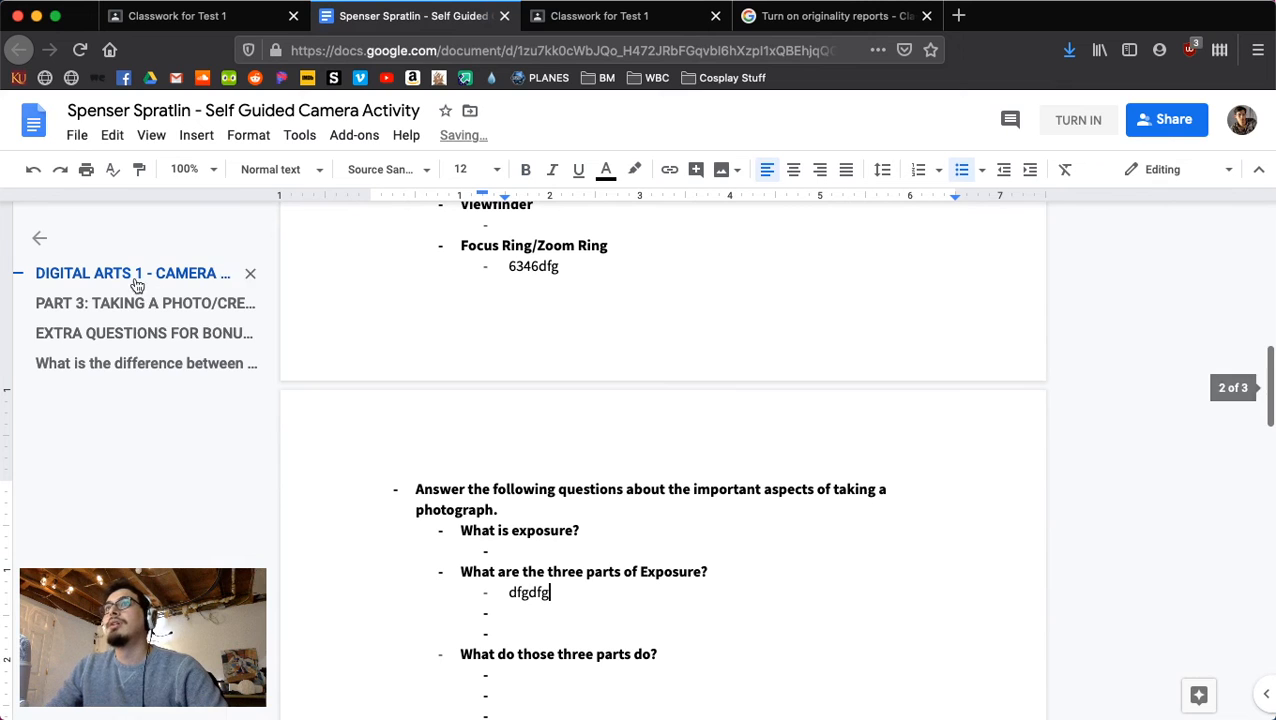
{"action": "left_click", "coordinate": [504, 16]}
Open the student's Photo Handout assignment page, dismiss the private comments tip and review the rubric and work area.
{"action": "left_click", "coordinate": [367, 512]}
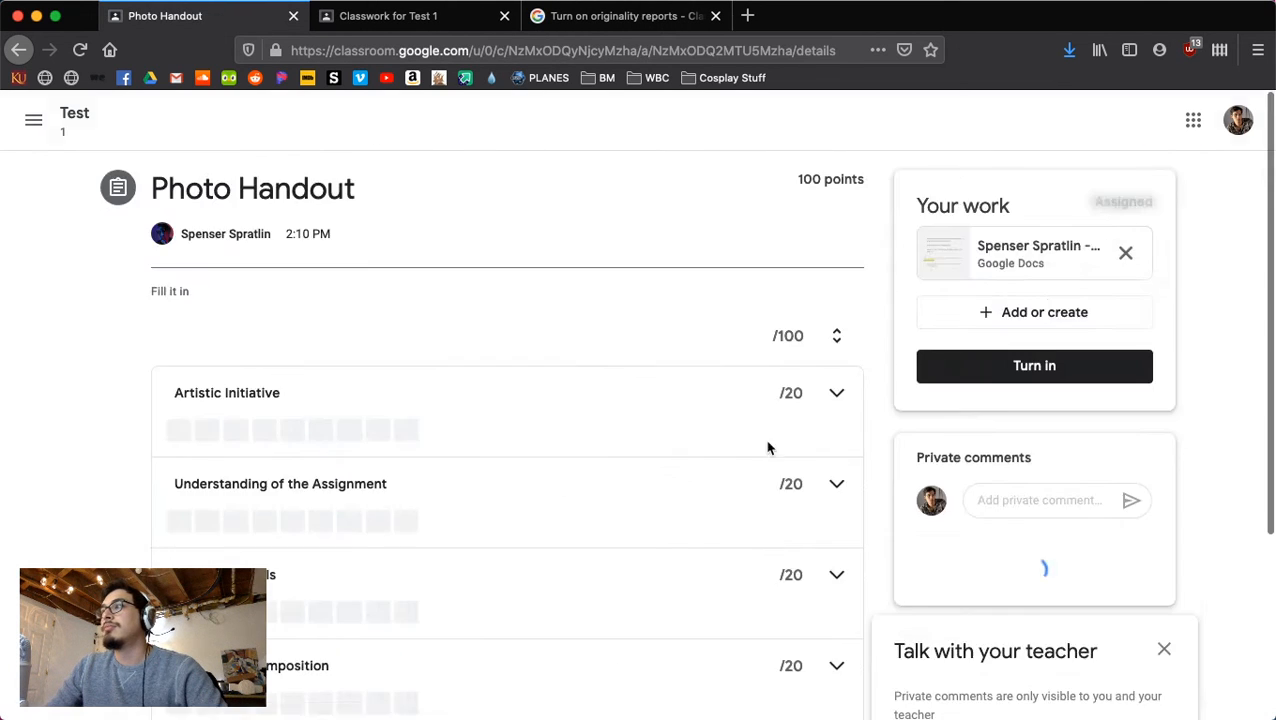
{"action": "scroll", "coordinate": [766, 447], "scroll_direction": "down", "scroll_amount": 5}
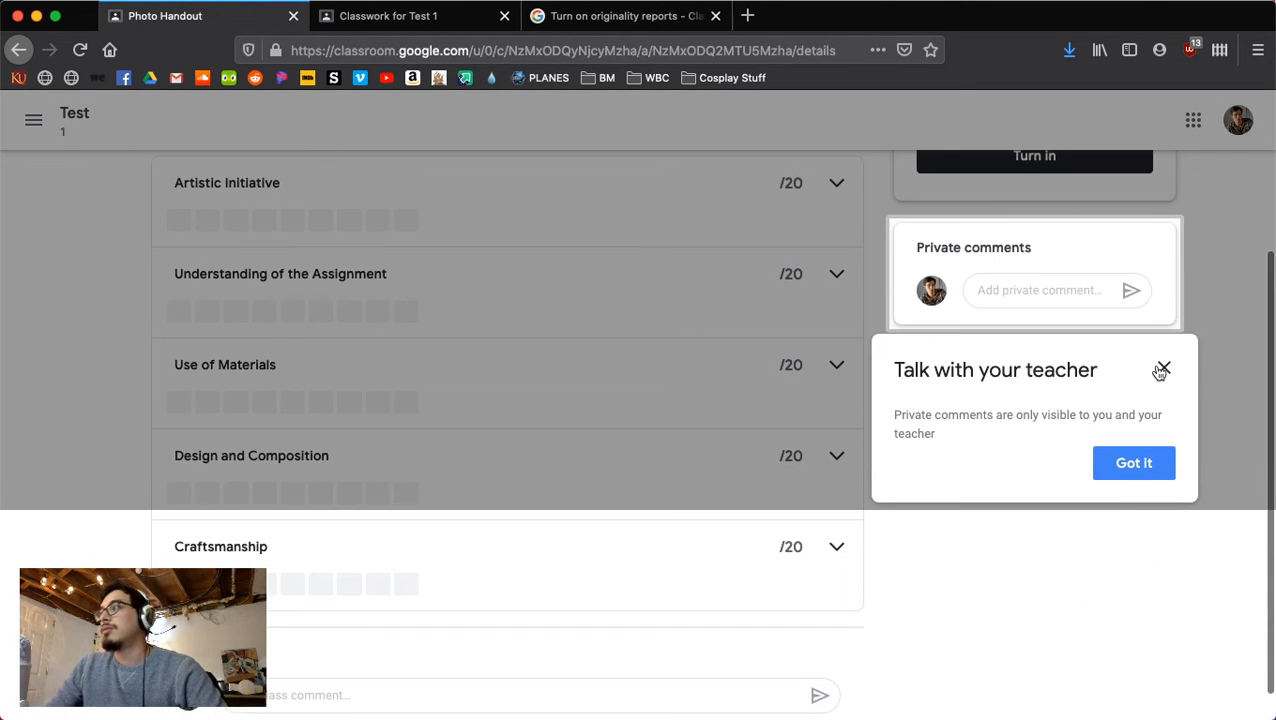
{"action": "left_click", "coordinate": [1163, 370]}
{"action": "scroll", "coordinate": [1160, 448], "scroll_direction": "up", "scroll_amount": 2}
{"action": "scroll", "coordinate": [1160, 448], "scroll_direction": "up", "scroll_amount": 1}
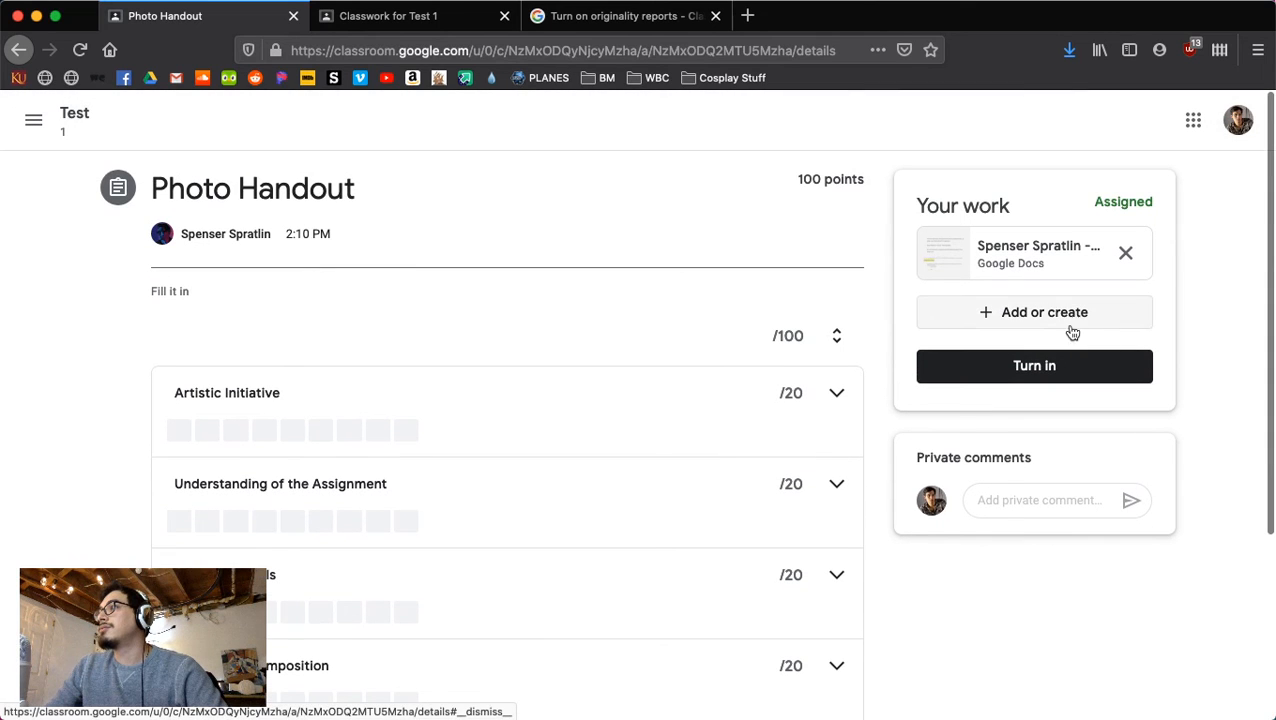
Check the saved answers in the attached document copy and return to the Photo Handout assignment page.
{"action": "left_click", "coordinate": [1003, 263]}
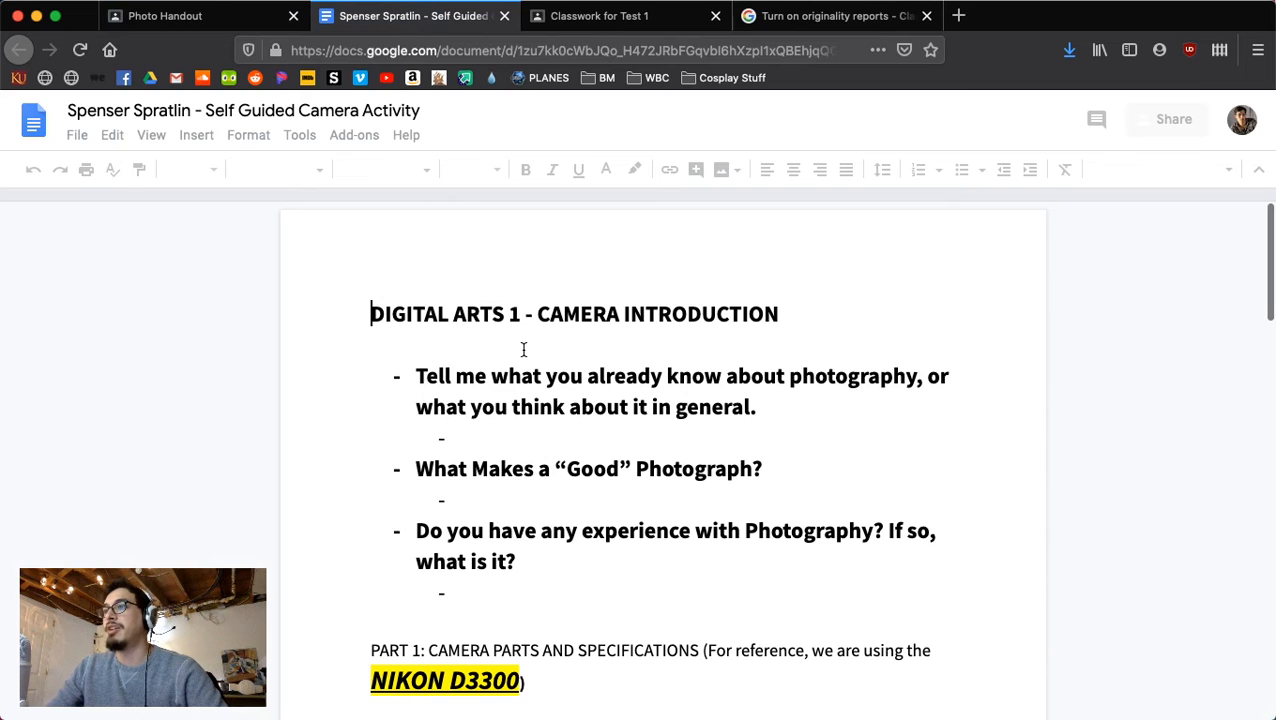
{"action": "scroll", "coordinate": [618, 396], "scroll_direction": "down", "scroll_amount": 5}
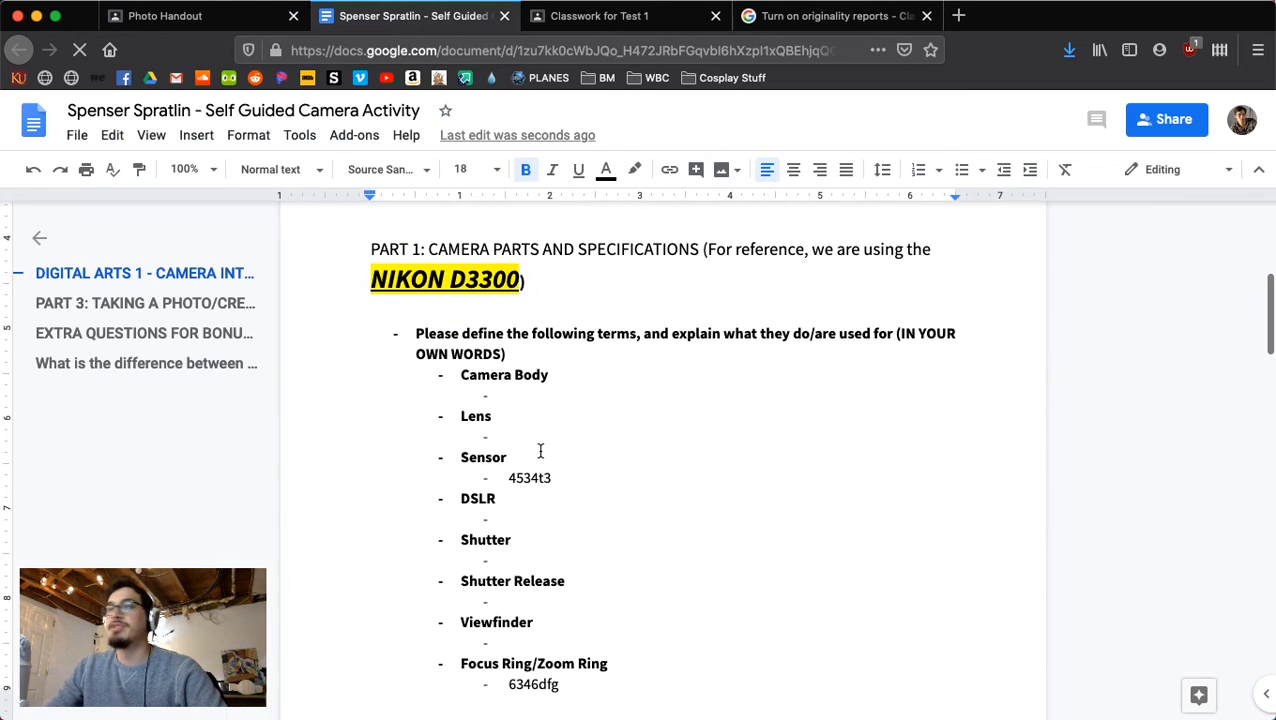
{"action": "left_click_drag", "start_coordinate": [512, 460], "coordinate": [557, 480]}
{"action": "left_click", "coordinate": [506, 18]}
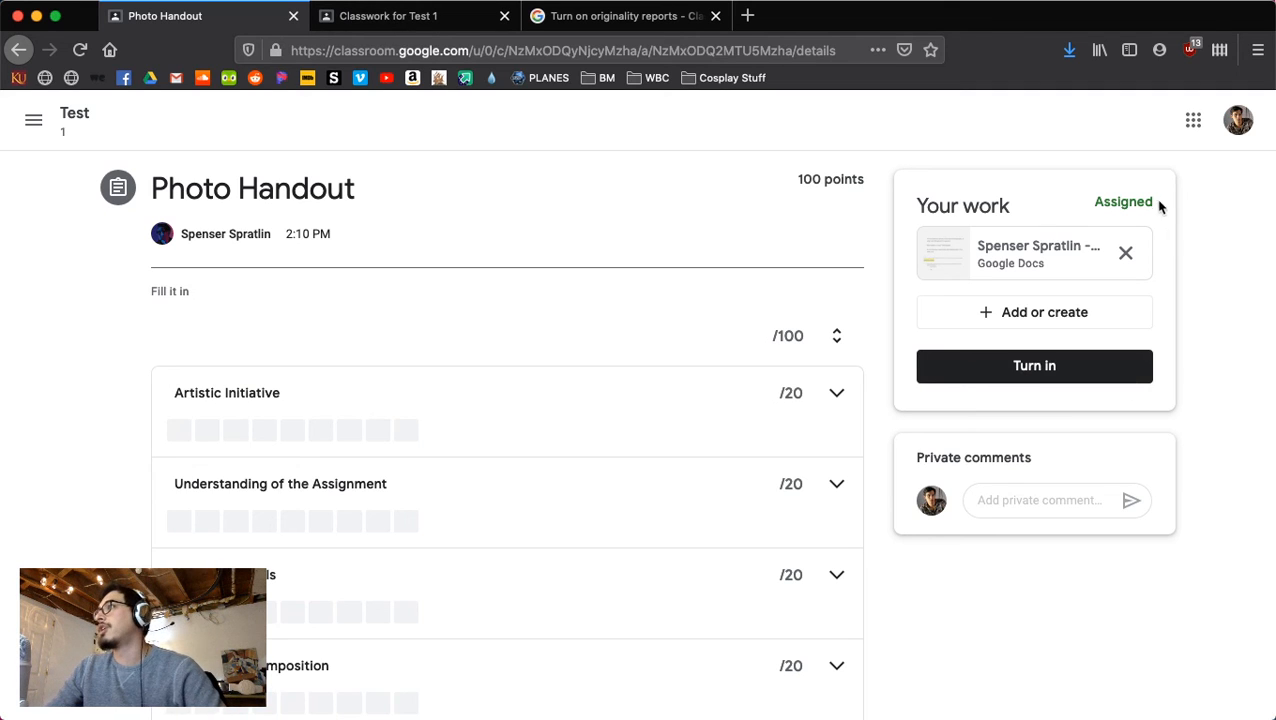
{"action": "scroll", "coordinate": [1180, 250], "scroll_direction": "down", "scroll_amount": 3}
{"action": "scroll", "coordinate": [1196, 290], "scroll_direction": "up", "scroll_amount": 3}
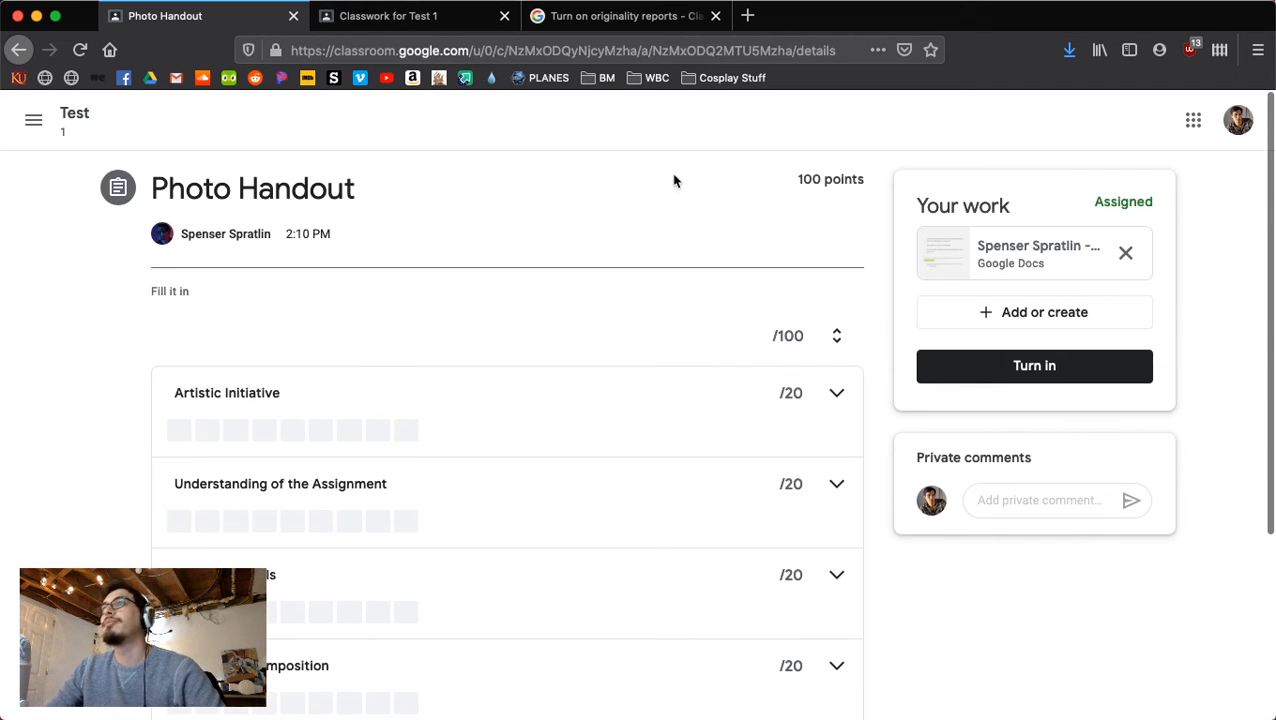
Open the graded Weekly Sketch assignment in the student view and check the options for adding work before resubmitting.
{"action": "left_click", "coordinate": [291, 17]}
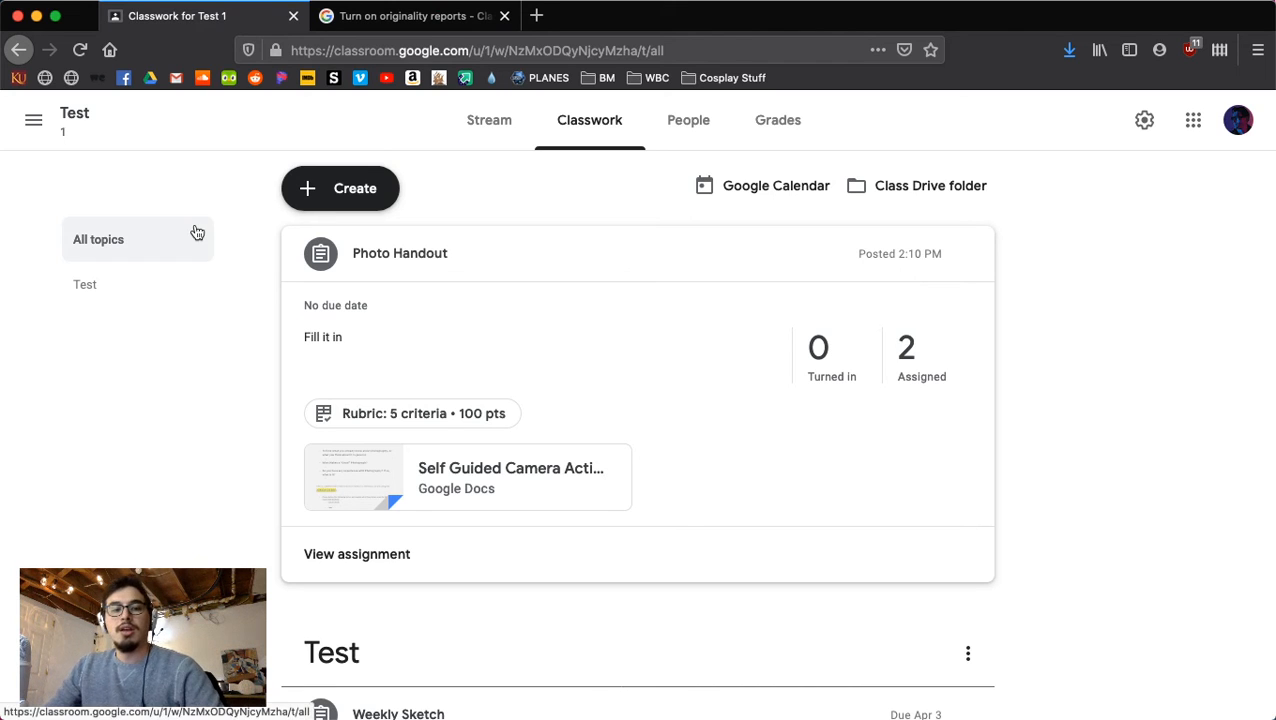
{"action": "key", "text": "super+shift+t"}
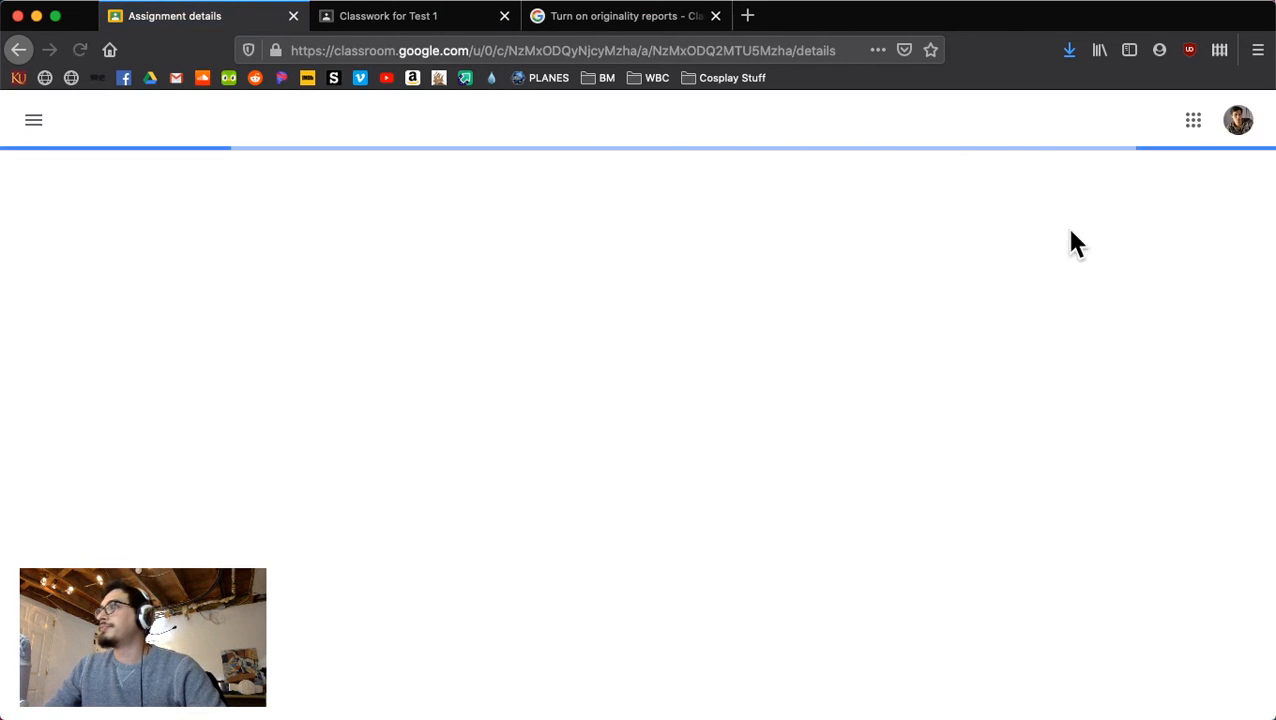
{"action": "left_click", "coordinate": [74, 114]}
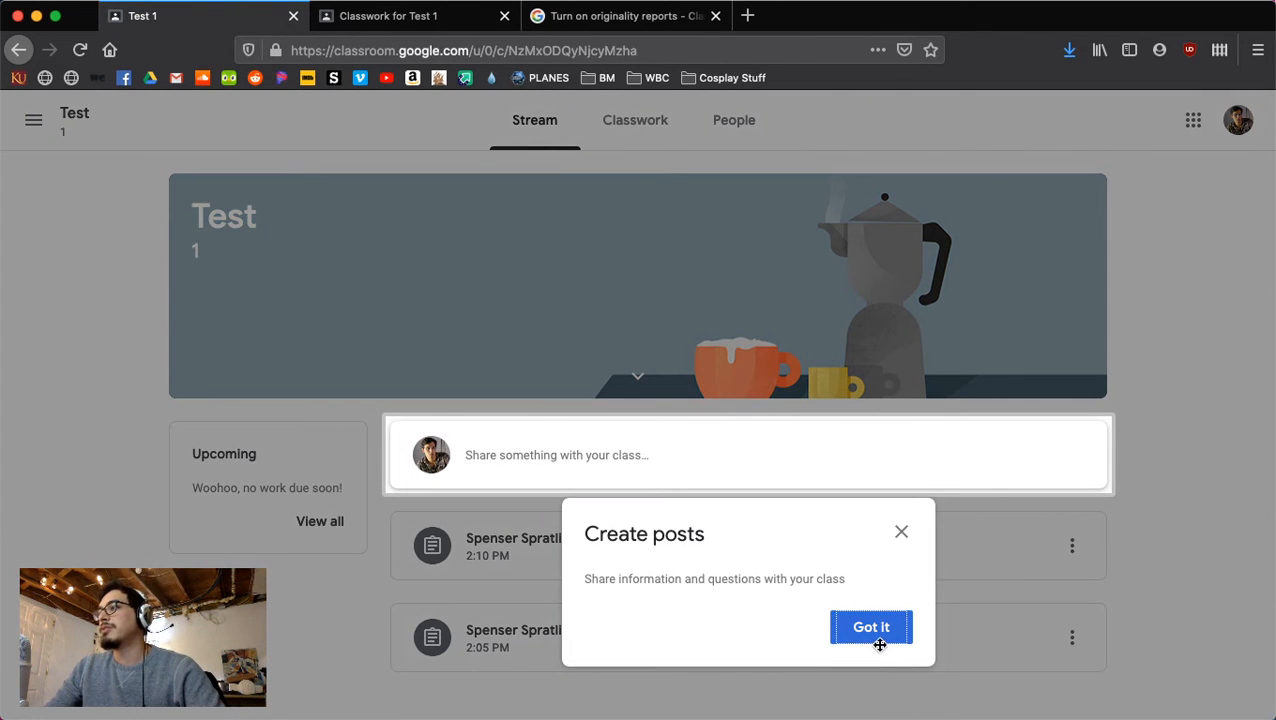
{"action": "left_click", "coordinate": [879, 644]}
{"action": "left_click", "coordinate": [695, 646]}
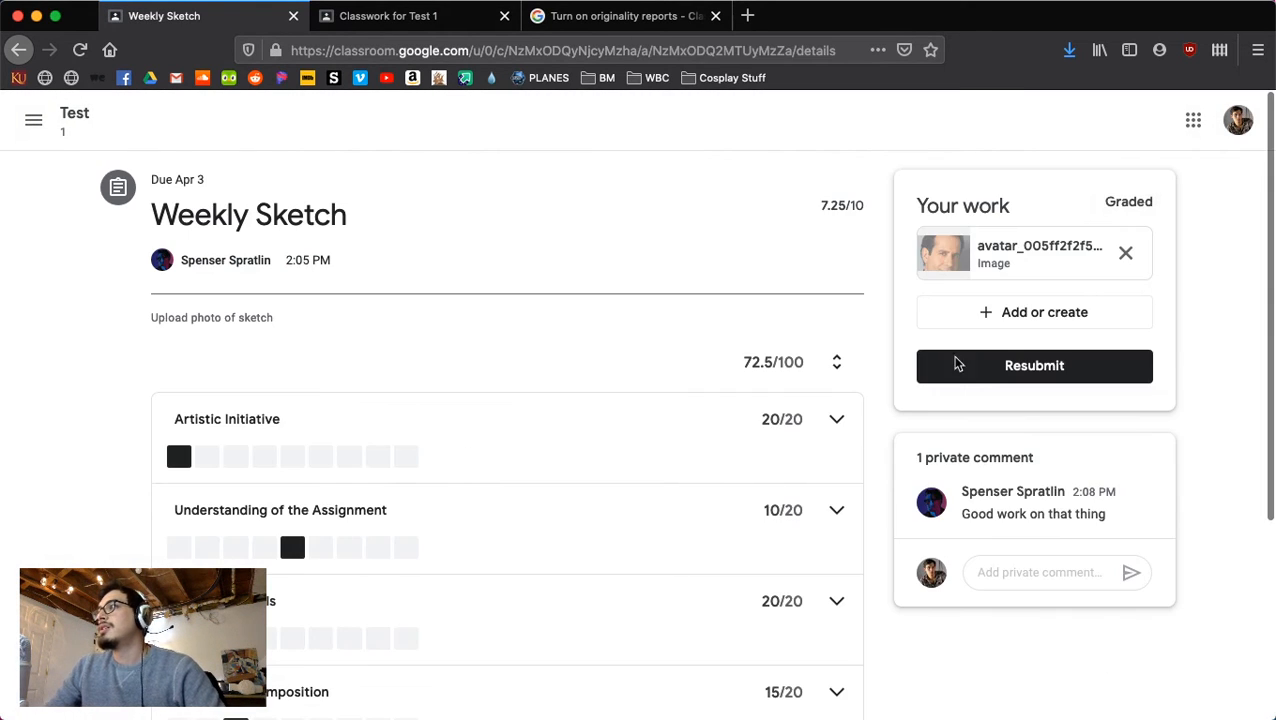
{"action": "left_click", "coordinate": [1090, 318]}
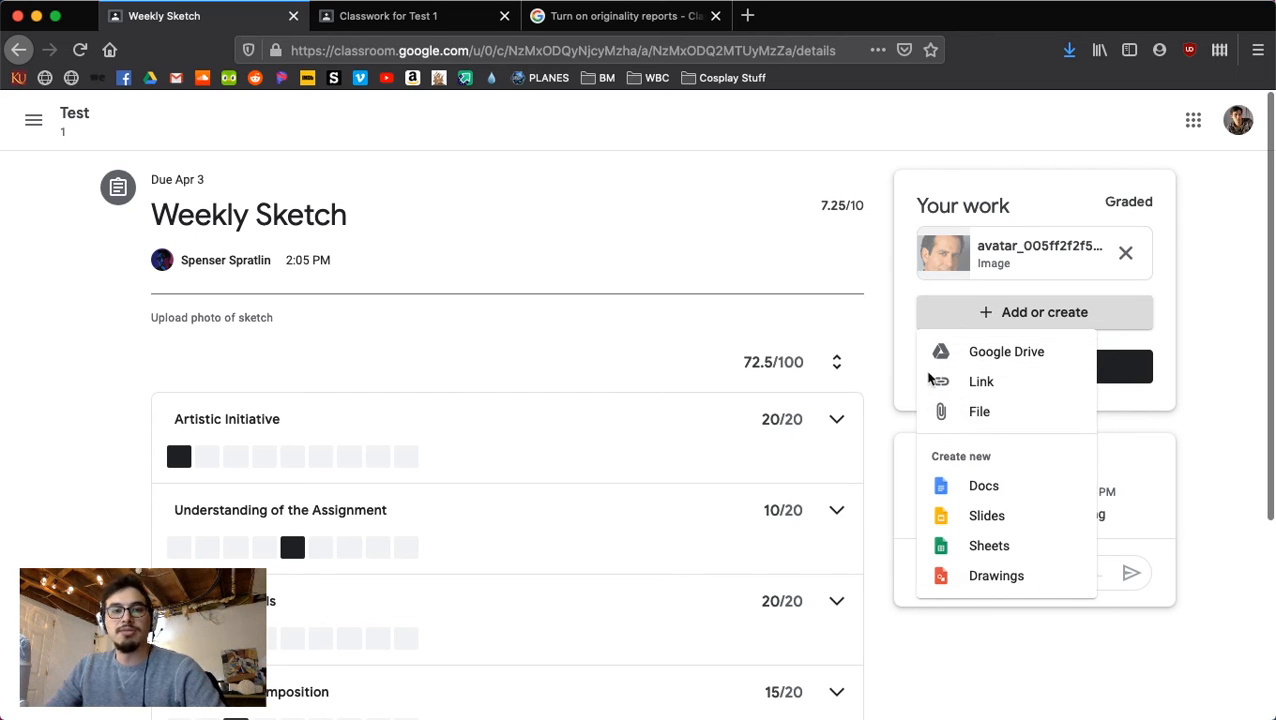
{"action": "left_click", "coordinate": [1212, 380]}
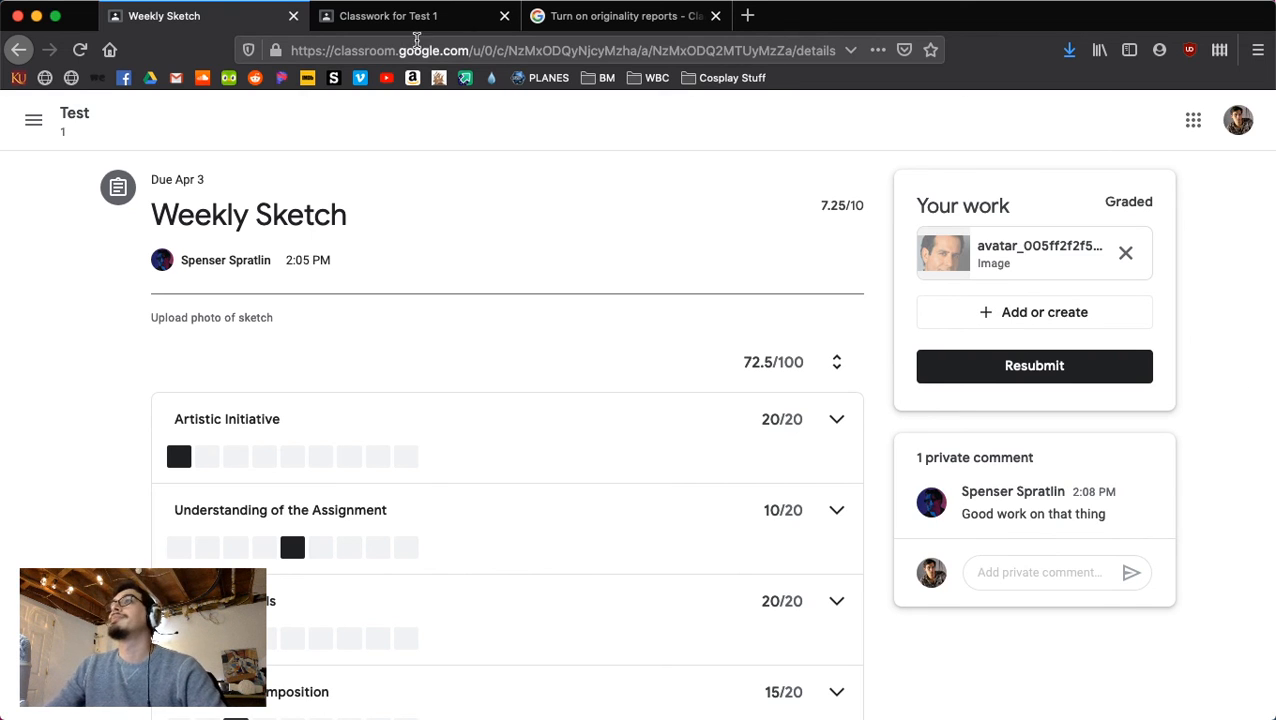
Start reusing a post in the teacher's Test class and select the period 9 Digital Arts 2 class as its source.
{"action": "left_click", "coordinate": [413, 20]}
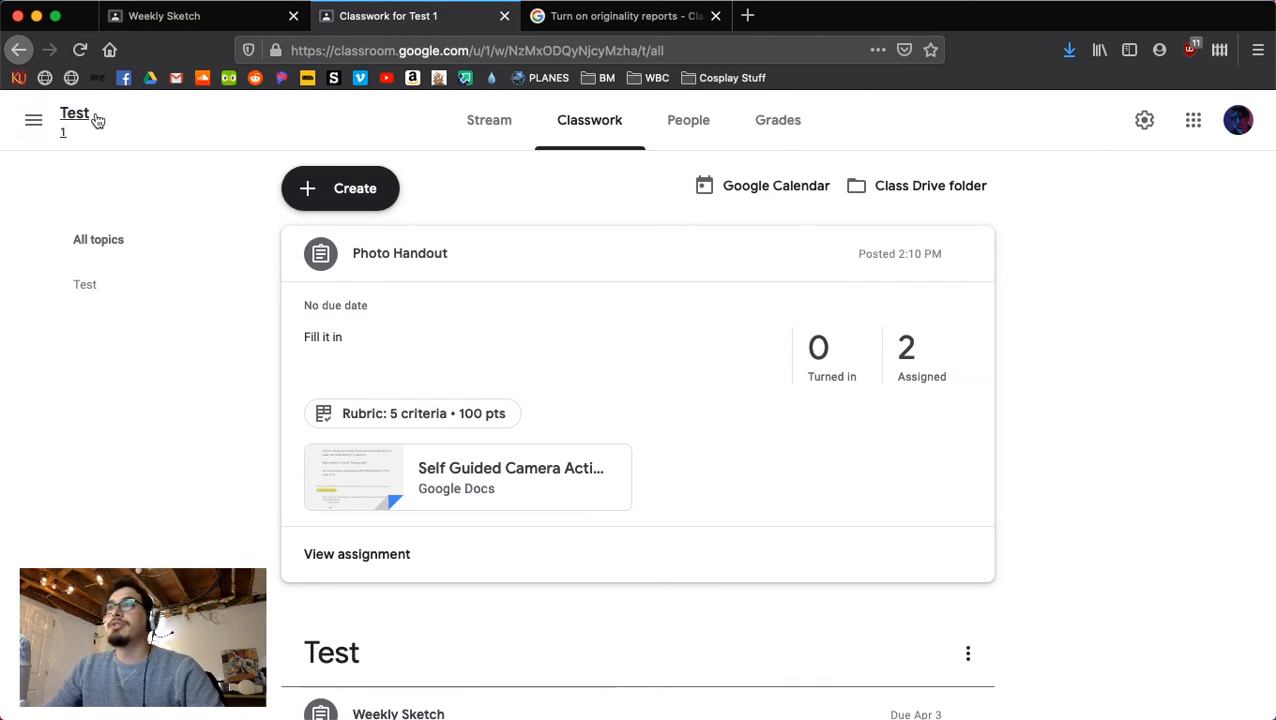
{"action": "left_click", "coordinate": [313, 197]}
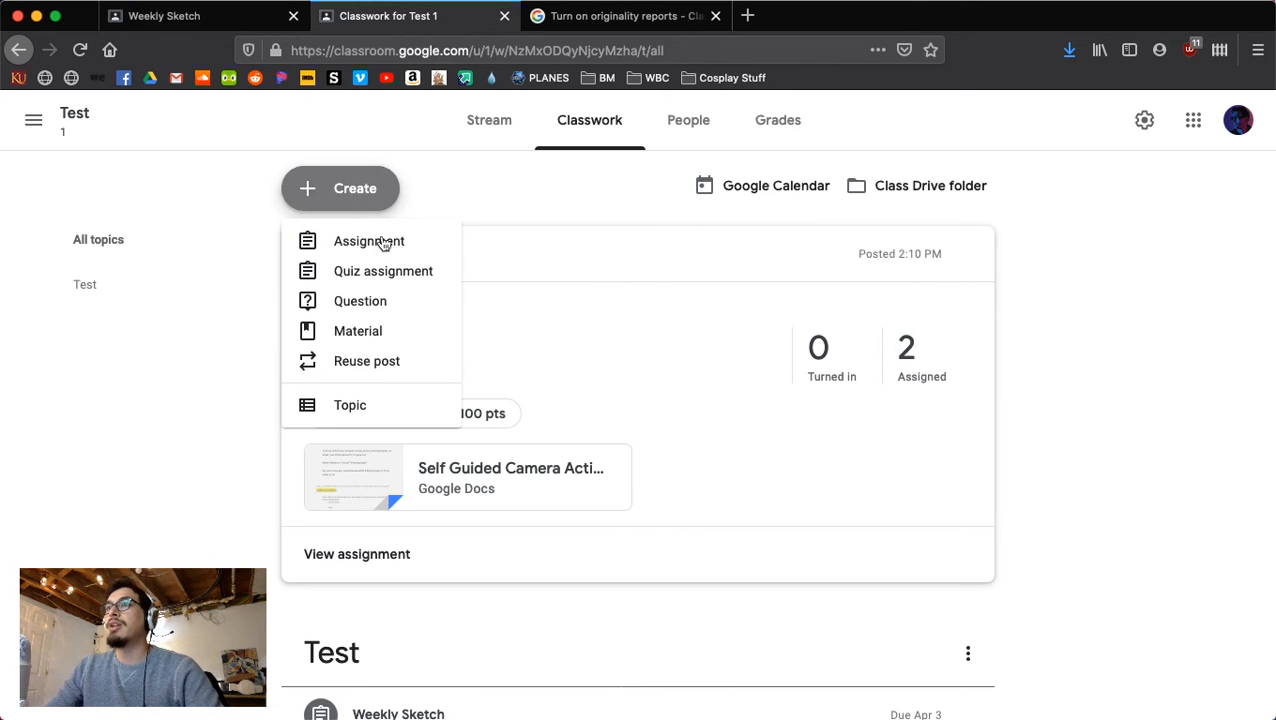
{"action": "left_click", "coordinate": [368, 375]}
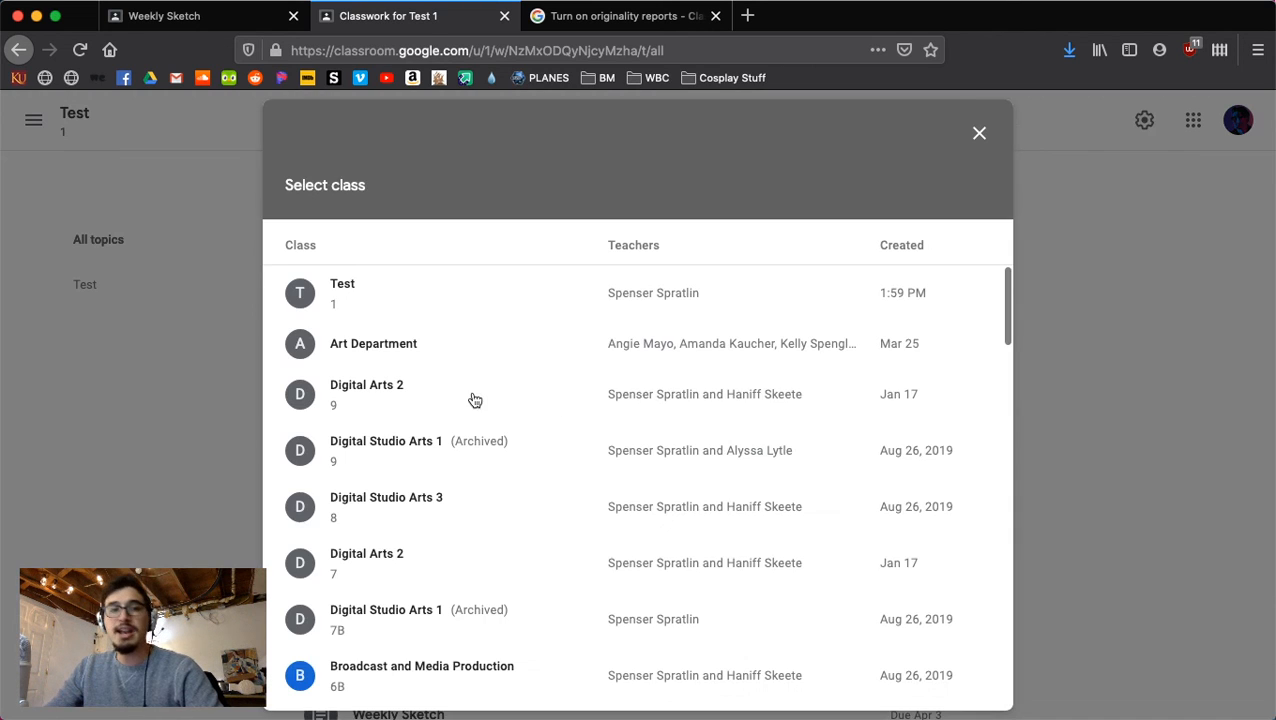
{"action": "scroll", "coordinate": [609, 450], "scroll_direction": "down", "scroll_amount": 5}
{"action": "scroll", "coordinate": [593, 450], "scroll_direction": "up", "scroll_amount": 5}
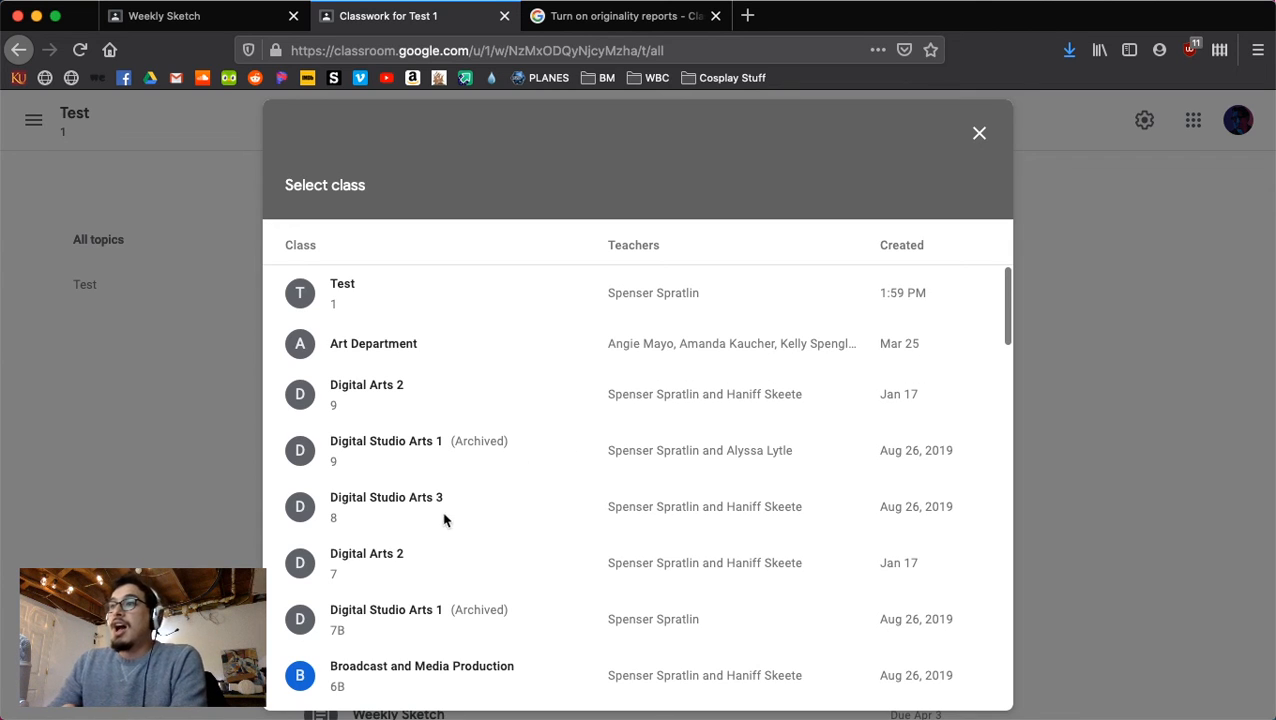
{"action": "scroll", "coordinate": [376, 392], "scroll_direction": "down", "scroll_amount": 1}
{"action": "scroll", "coordinate": [400, 400], "scroll_direction": "down", "scroll_amount": 2}
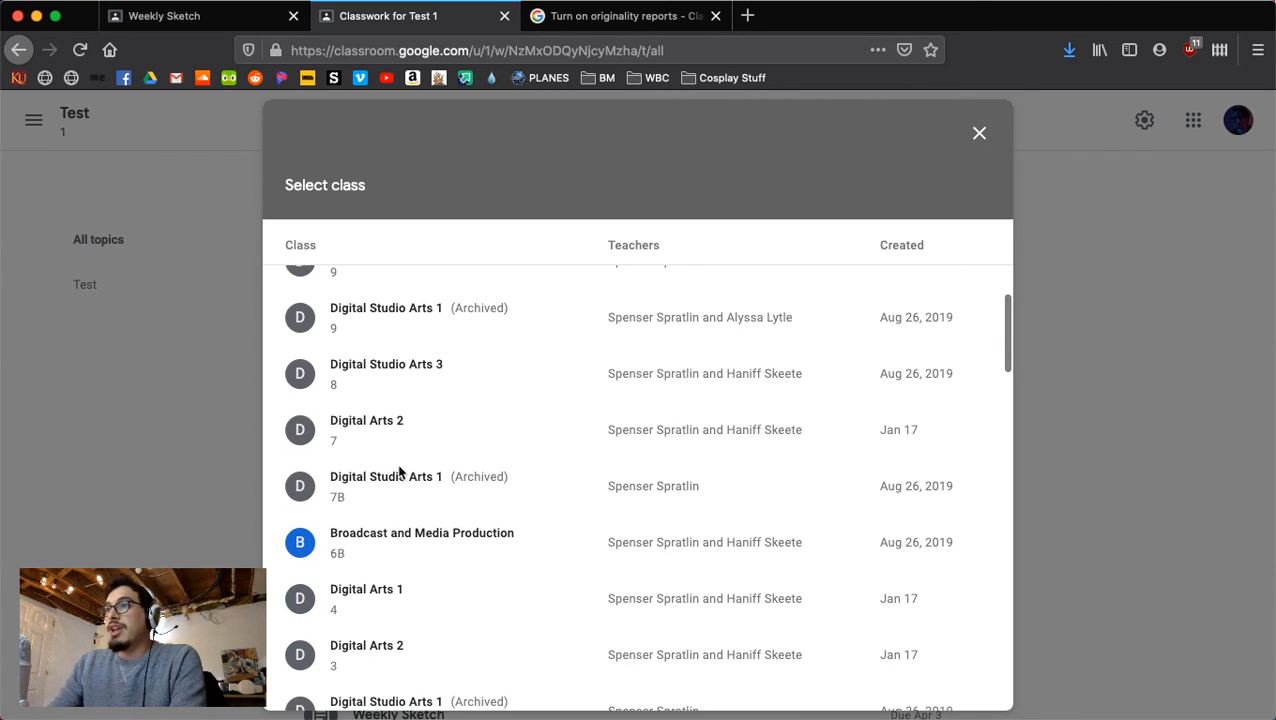
{"action": "scroll", "coordinate": [405, 400], "scroll_direction": "up", "scroll_amount": 3}
{"action": "scroll", "coordinate": [405, 397], "scroll_direction": "up", "scroll_amount": 1}
{"action": "left_click", "coordinate": [389, 404]}
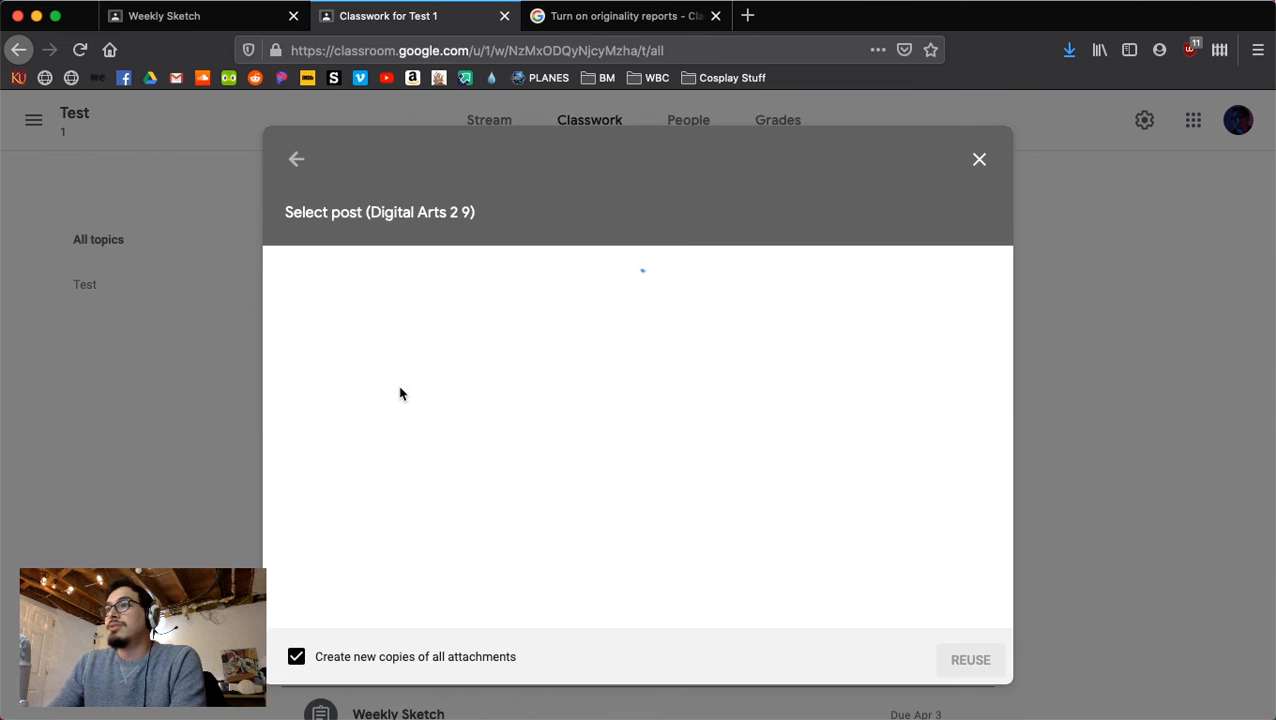
Reuse the Knives Out Viewing and Review post, creating new copies of all its attachments.
{"action": "left_click", "coordinate": [649, 452]}
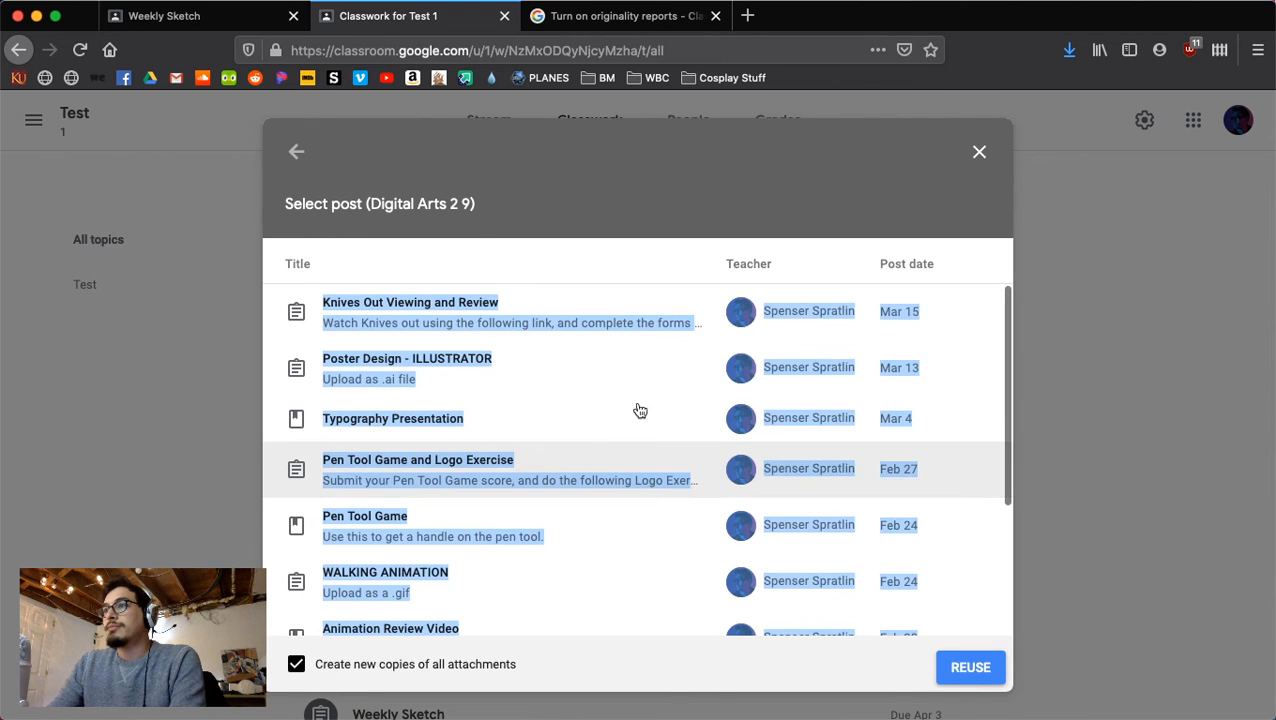
{"action": "scroll", "coordinate": [592, 430], "scroll_direction": "down", "scroll_amount": 2}
{"action": "scroll", "coordinate": [591, 455], "scroll_direction": "up", "scroll_amount": 2}
{"action": "scroll", "coordinate": [591, 470], "scroll_direction": "down", "scroll_amount": 2}
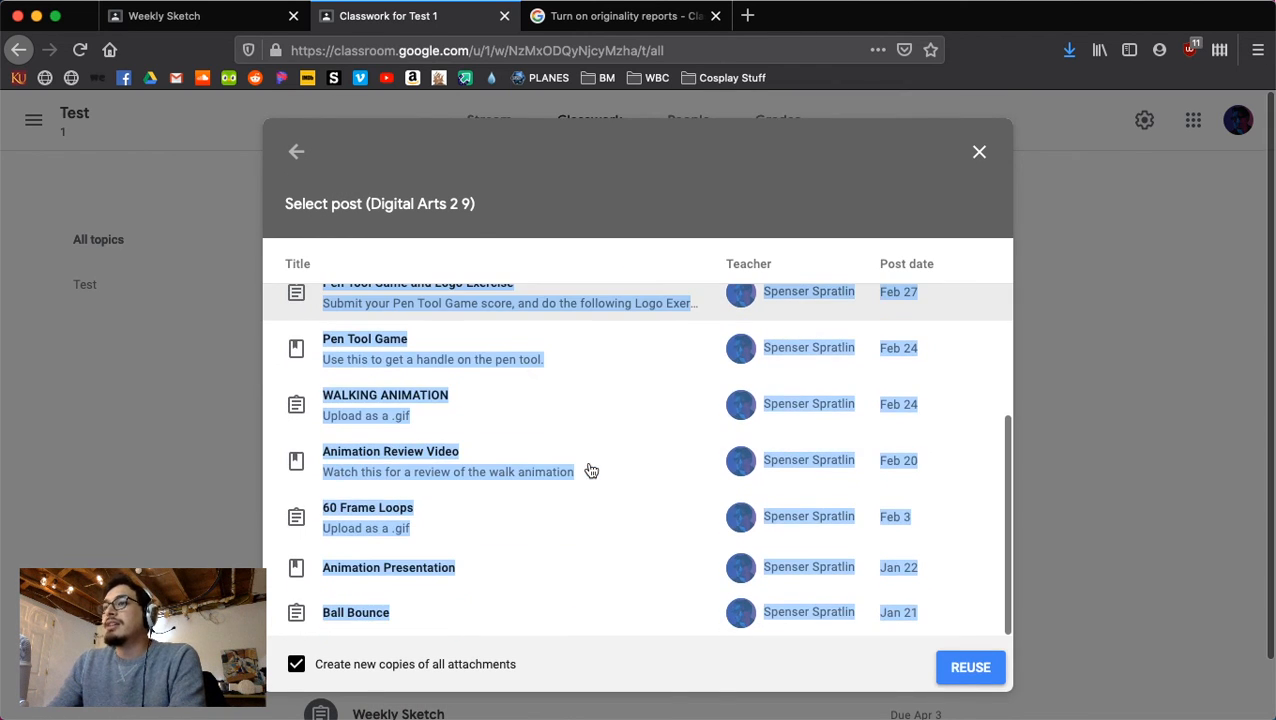
{"action": "scroll", "coordinate": [595, 510], "scroll_direction": "up", "scroll_amount": 2}
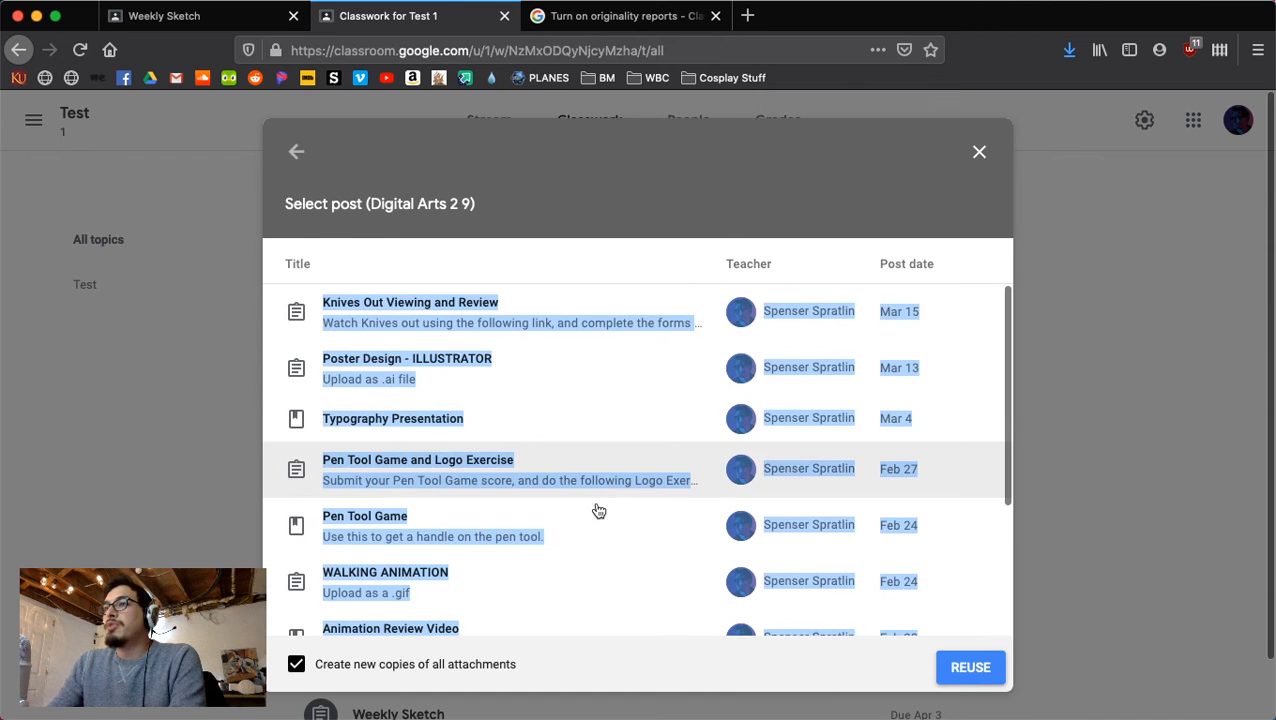
{"action": "left_click", "coordinate": [558, 328]}
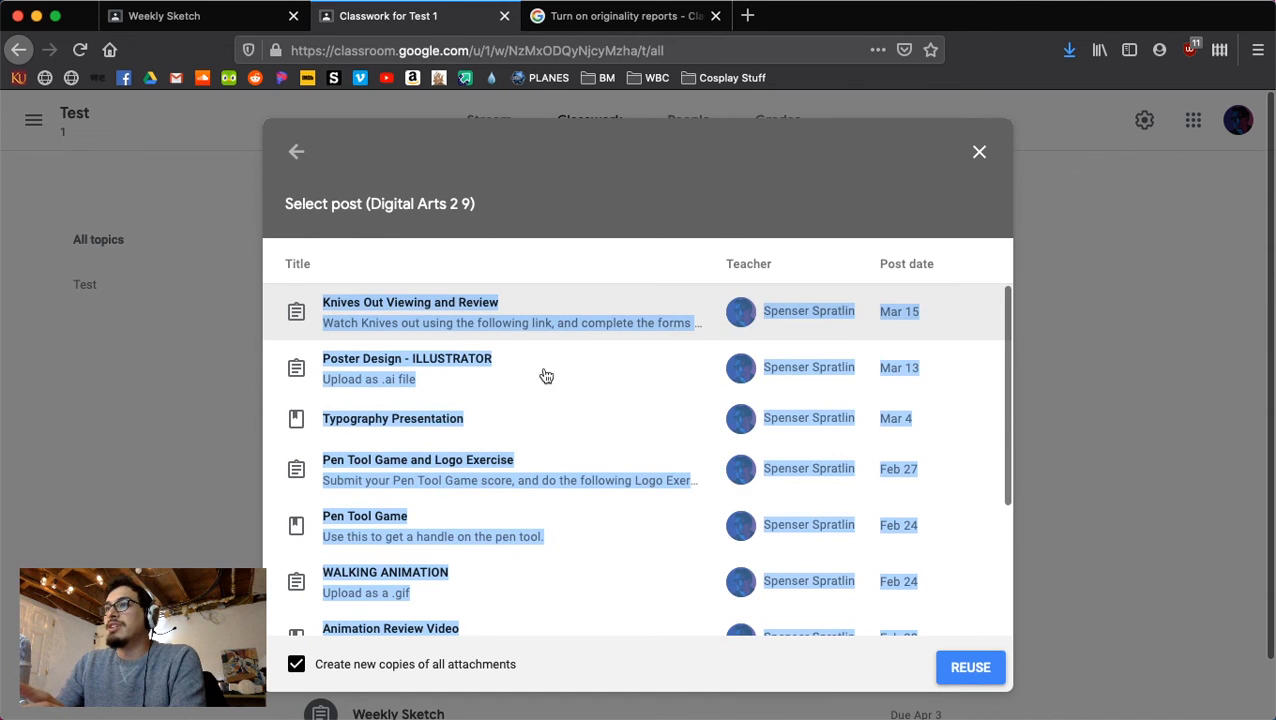
{"action": "left_click", "coordinate": [368, 380]}
{"action": "left_click", "coordinate": [373, 335]}
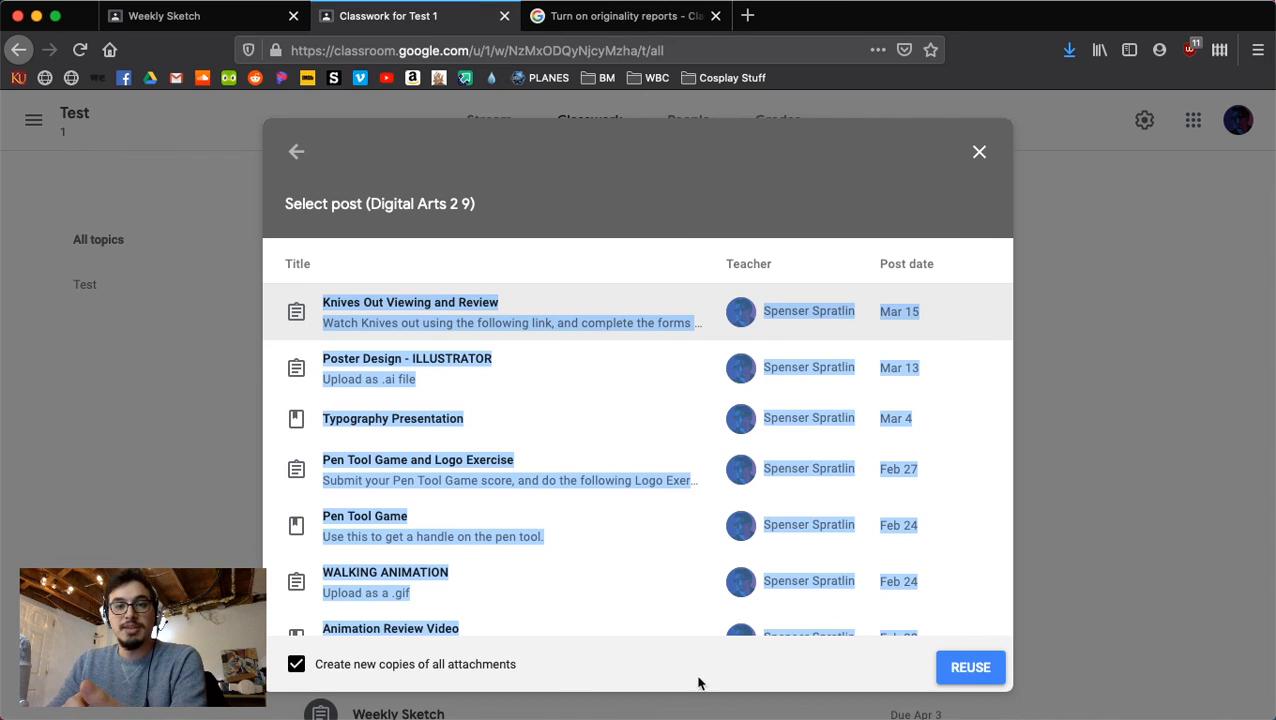
{"action": "left_click", "coordinate": [978, 668]}
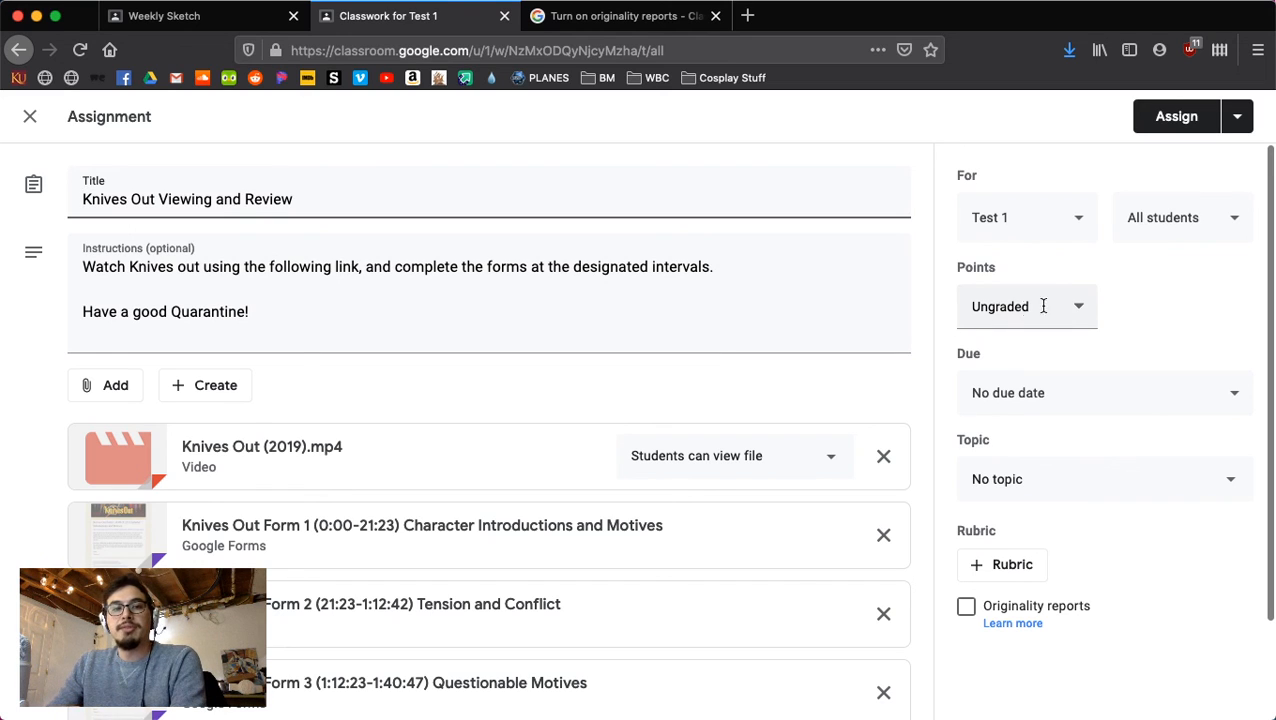
Review the reused assignment's instructions, attached video and forms, and discard the draft.
{"action": "left_click_drag", "start_coordinate": [76, 264], "coordinate": [438, 324]}
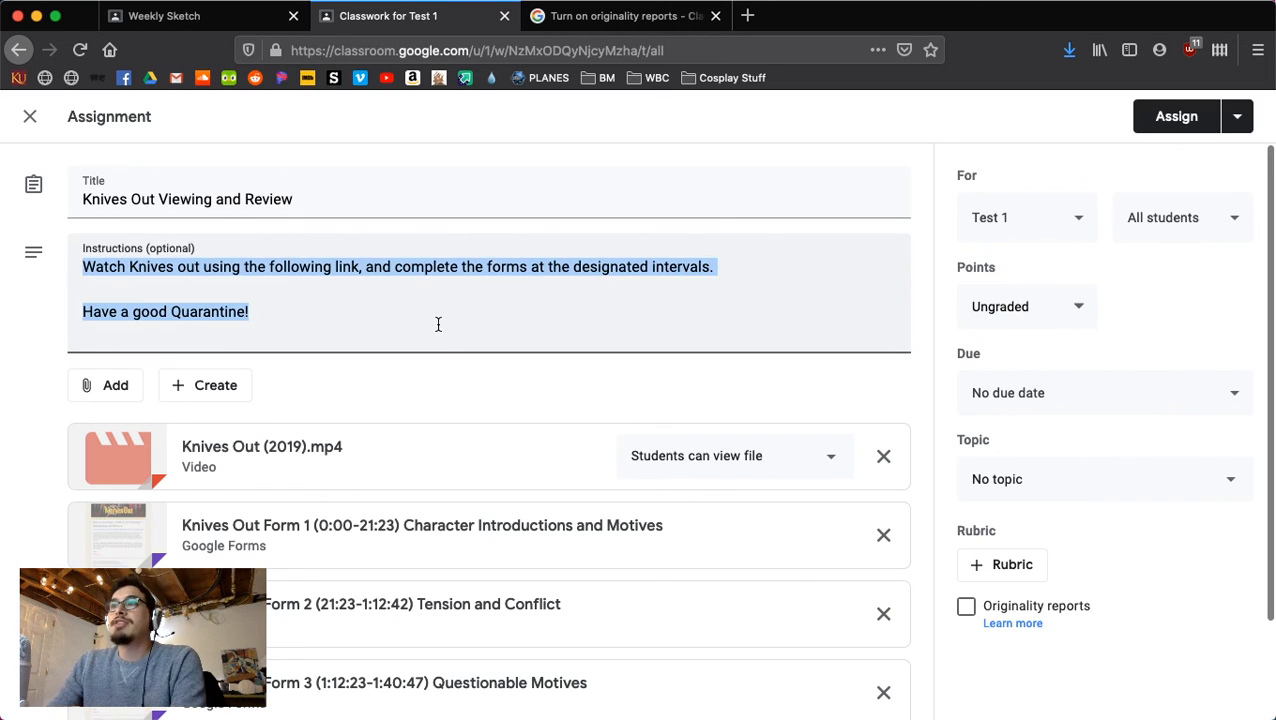
{"action": "left_click", "coordinate": [450, 320]}
{"action": "scroll", "coordinate": [379, 447], "scroll_direction": "down", "scroll_amount": 2}
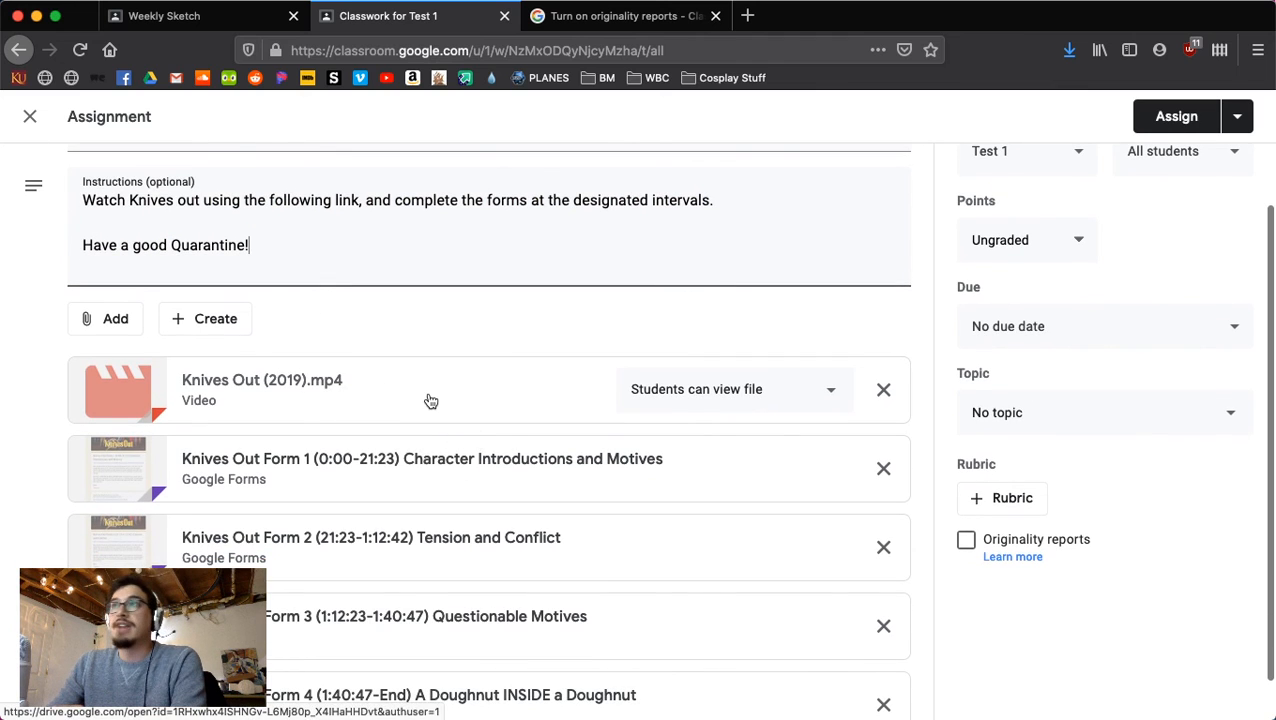
{"action": "scroll", "coordinate": [429, 400], "scroll_direction": "up", "scroll_amount": 2}
{"action": "scroll", "coordinate": [963, 396], "scroll_direction": "down", "scroll_amount": 1}
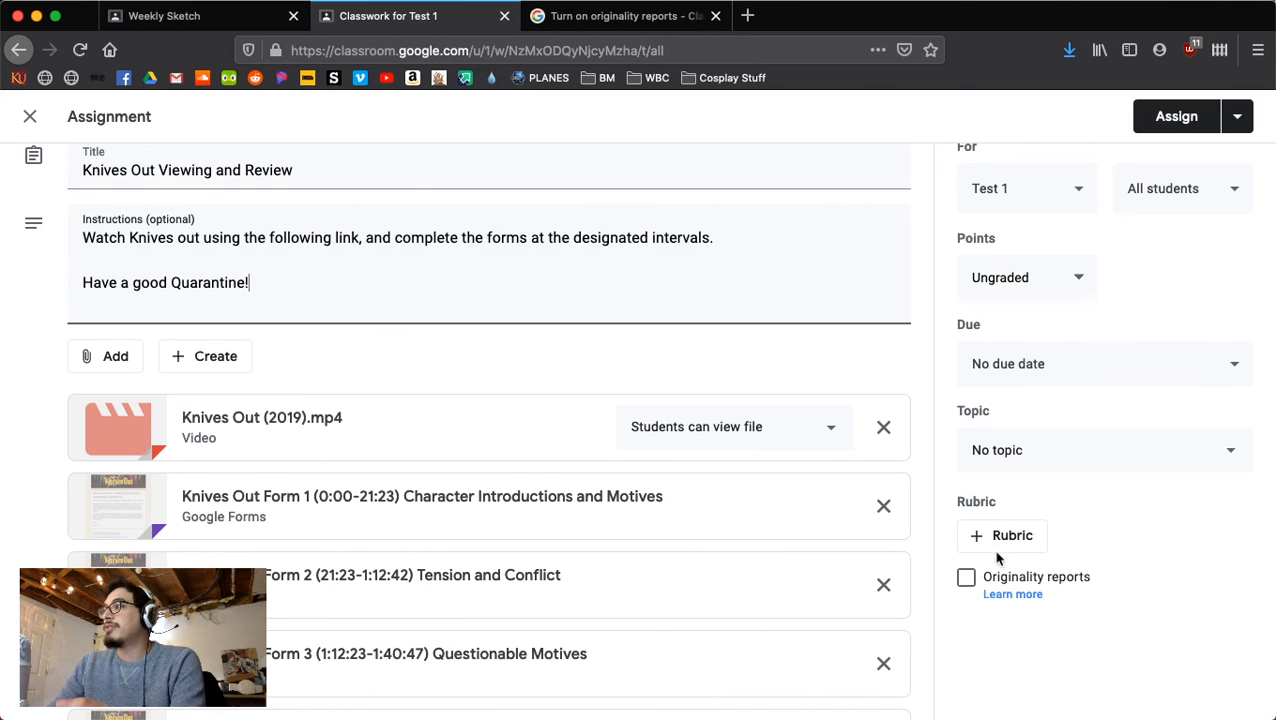
{"action": "scroll", "coordinate": [587, 441], "scroll_direction": "down", "scroll_amount": 3}
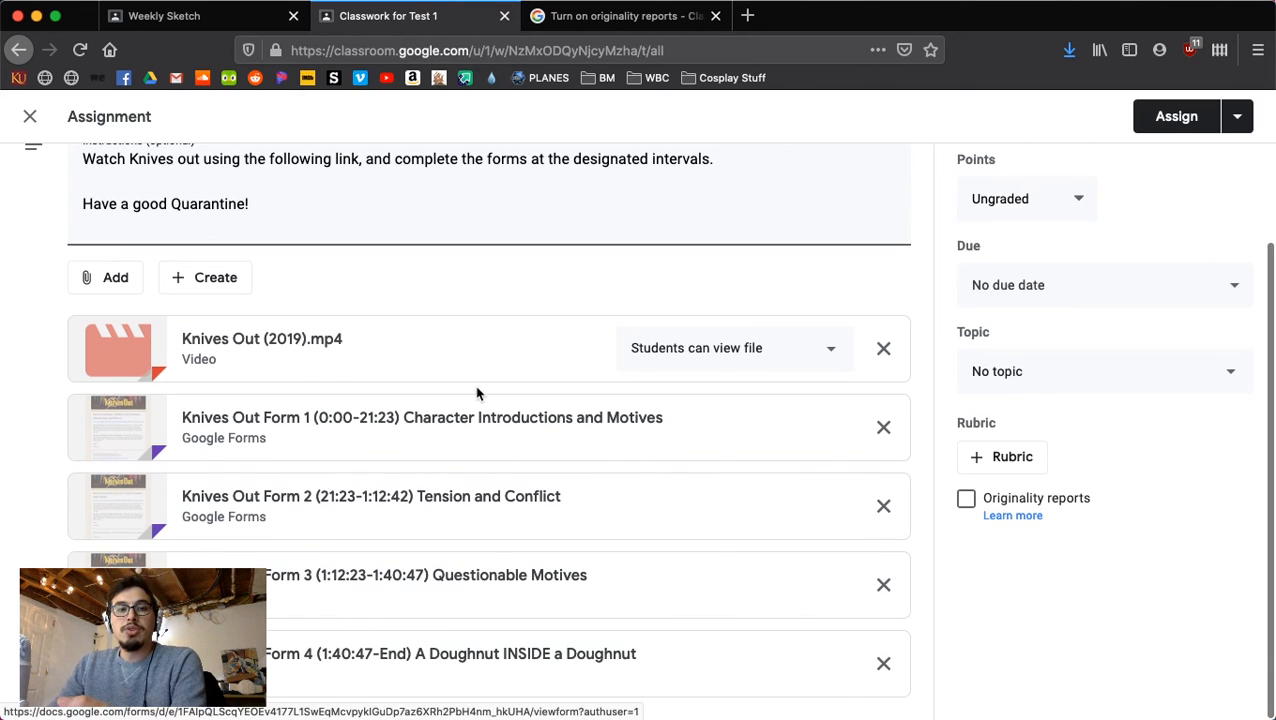
{"action": "scroll", "coordinate": [478, 393], "scroll_direction": "up", "scroll_amount": 4}
{"action": "scroll", "coordinate": [578, 512], "scroll_direction": "down", "scroll_amount": 2}
{"action": "scroll", "coordinate": [578, 512], "scroll_direction": "up", "scroll_amount": 2}
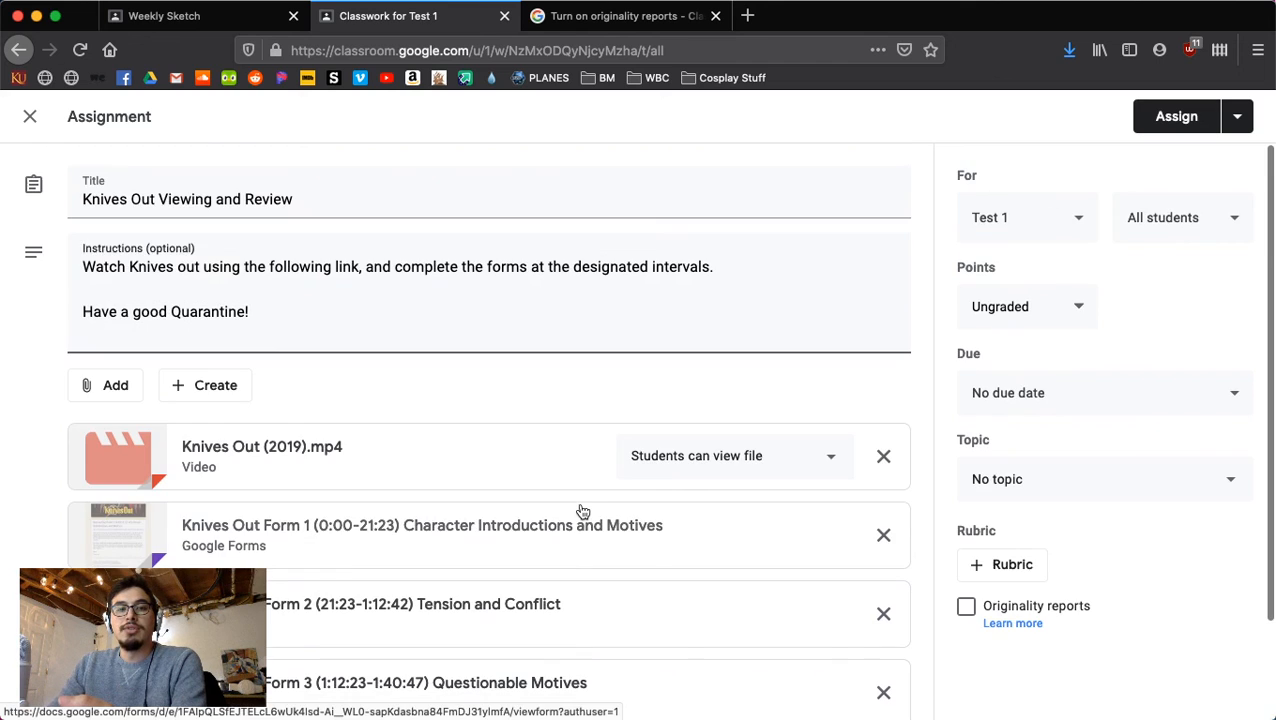
{"action": "scroll", "coordinate": [609, 531], "scroll_direction": "down", "scroll_amount": 2}
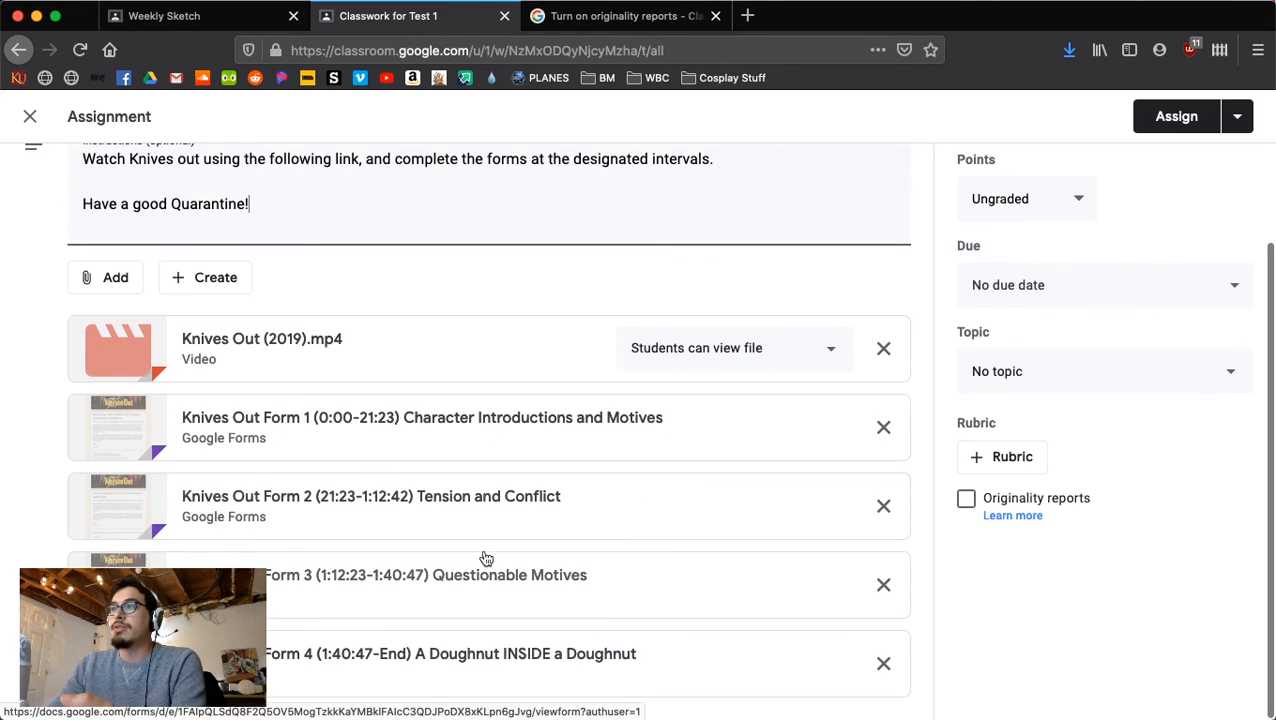
{"action": "scroll", "coordinate": [568, 372], "scroll_direction": "up", "scroll_amount": 2}
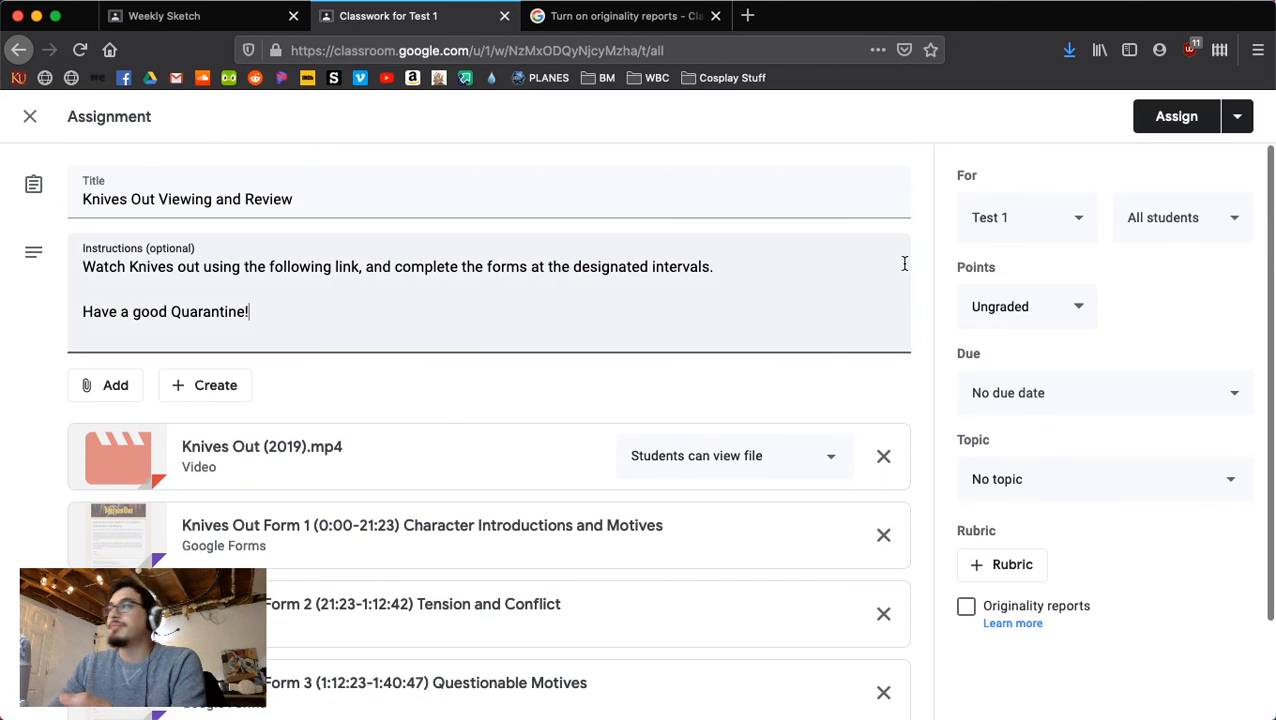
{"action": "left_click", "coordinate": [1238, 117]}
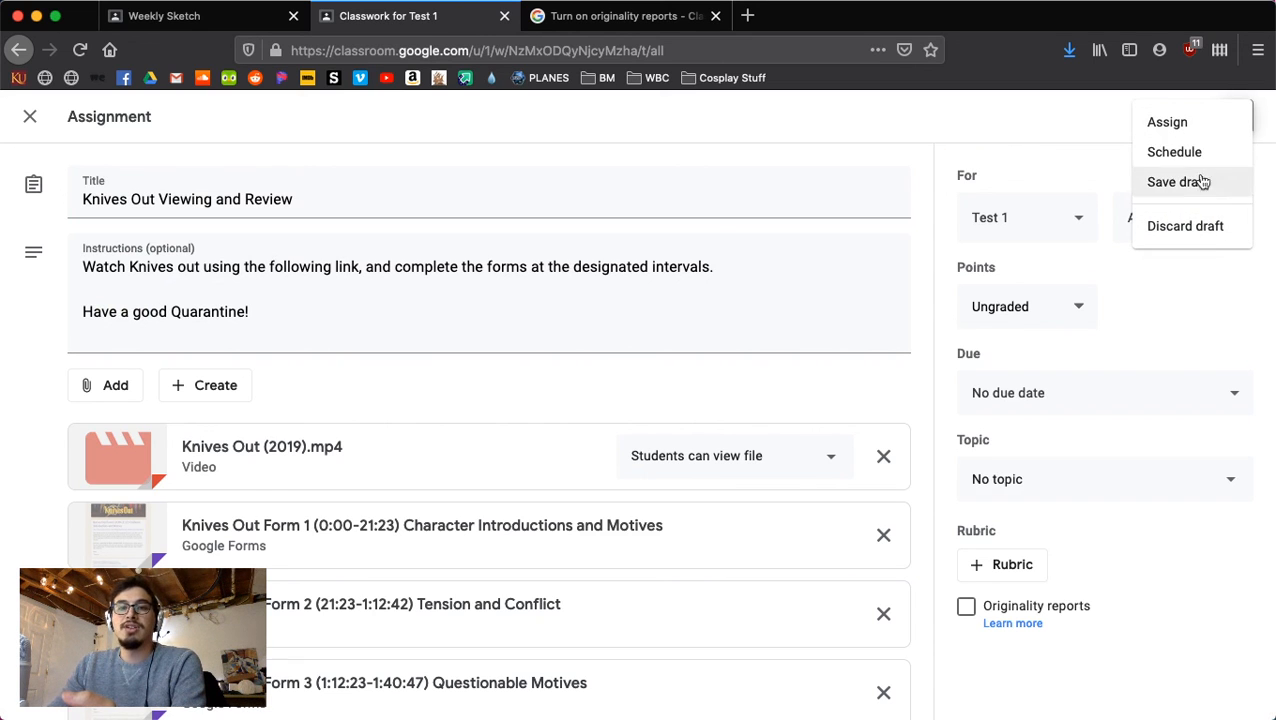
{"action": "left_click", "coordinate": [1211, 238]}
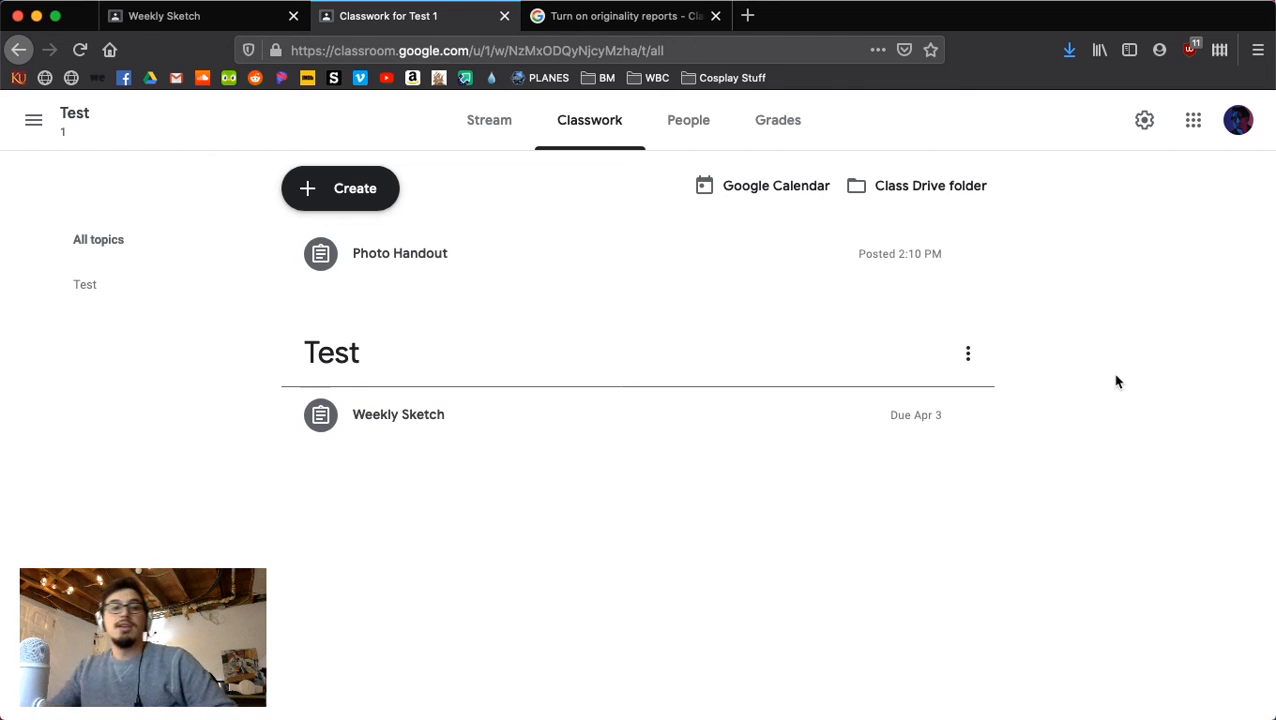
Open the teacher's overview of all classes and look through the class cards and their upcoming work.
{"action": "left_click", "coordinate": [35, 121]}
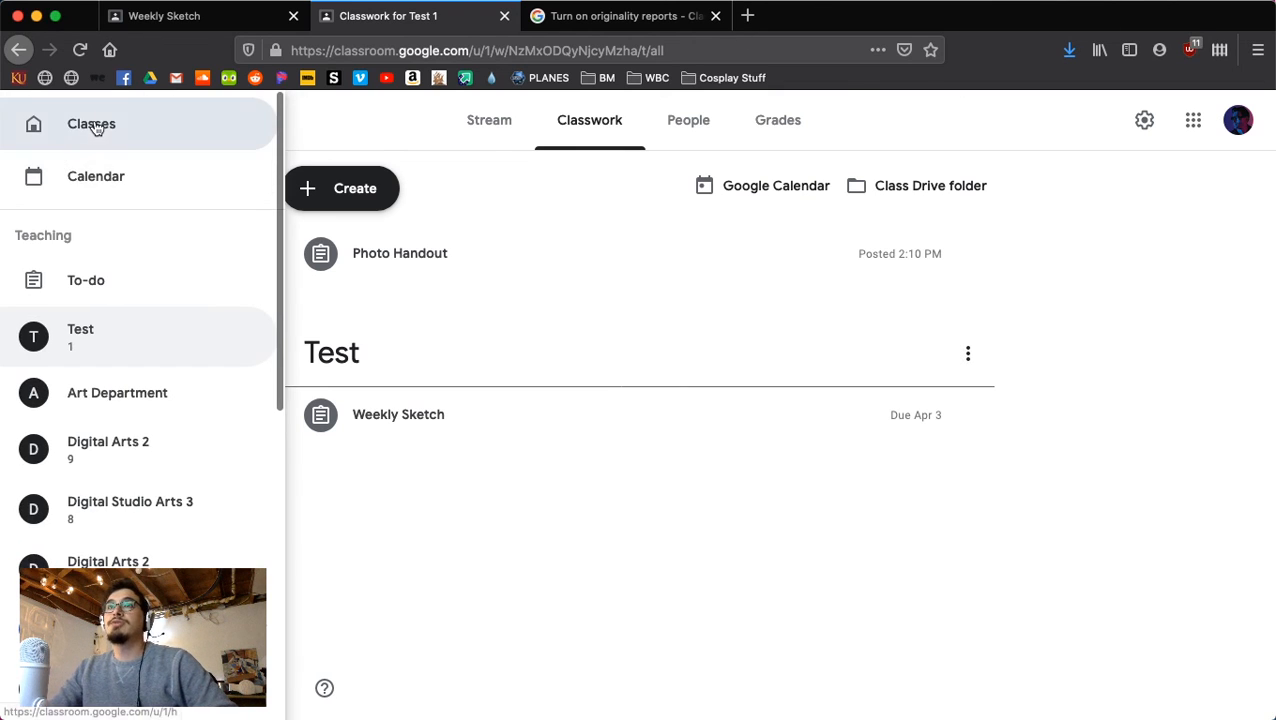
{"action": "left_click", "coordinate": [95, 124]}
{"action": "scroll", "coordinate": [1260, 392], "scroll_direction": "down", "scroll_amount": 3}
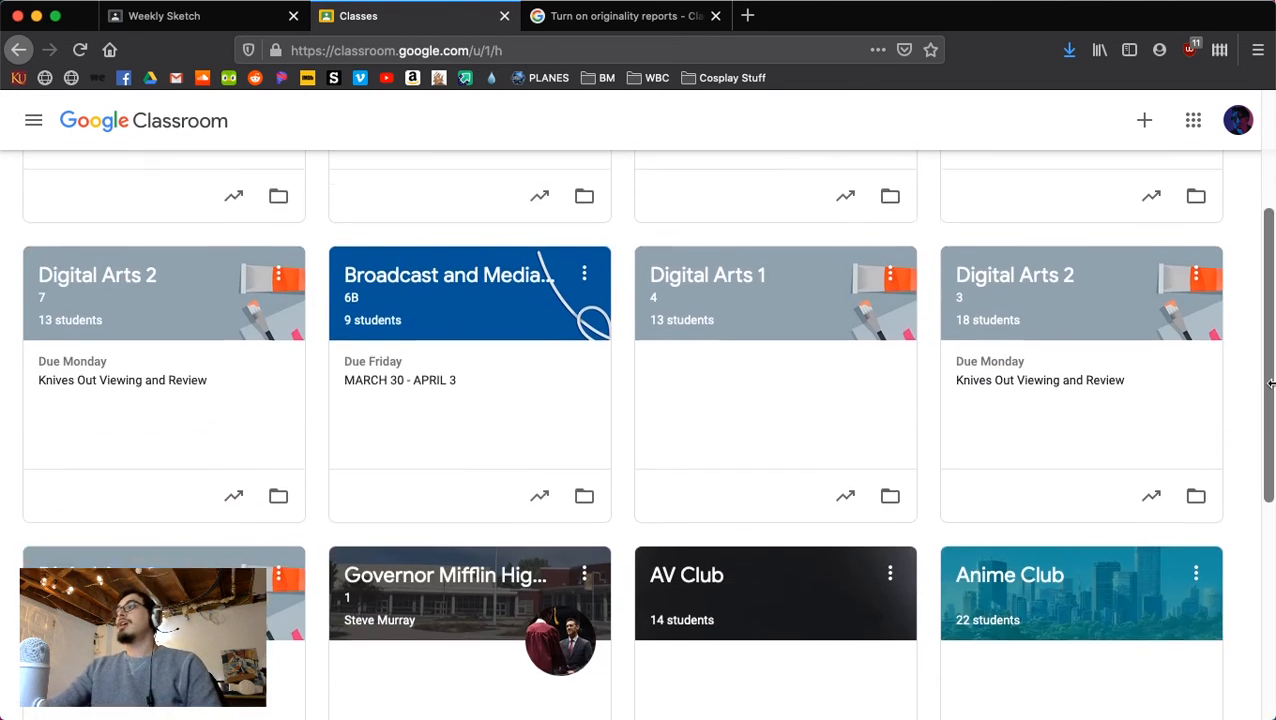
{"action": "scroll", "coordinate": [1245, 402], "scroll_direction": "up", "scroll_amount": 3}
{"action": "scroll", "coordinate": [1247, 402], "scroll_direction": "down", "scroll_amount": 3}
{"action": "scroll", "coordinate": [1247, 402], "scroll_direction": "up", "scroll_amount": 3}
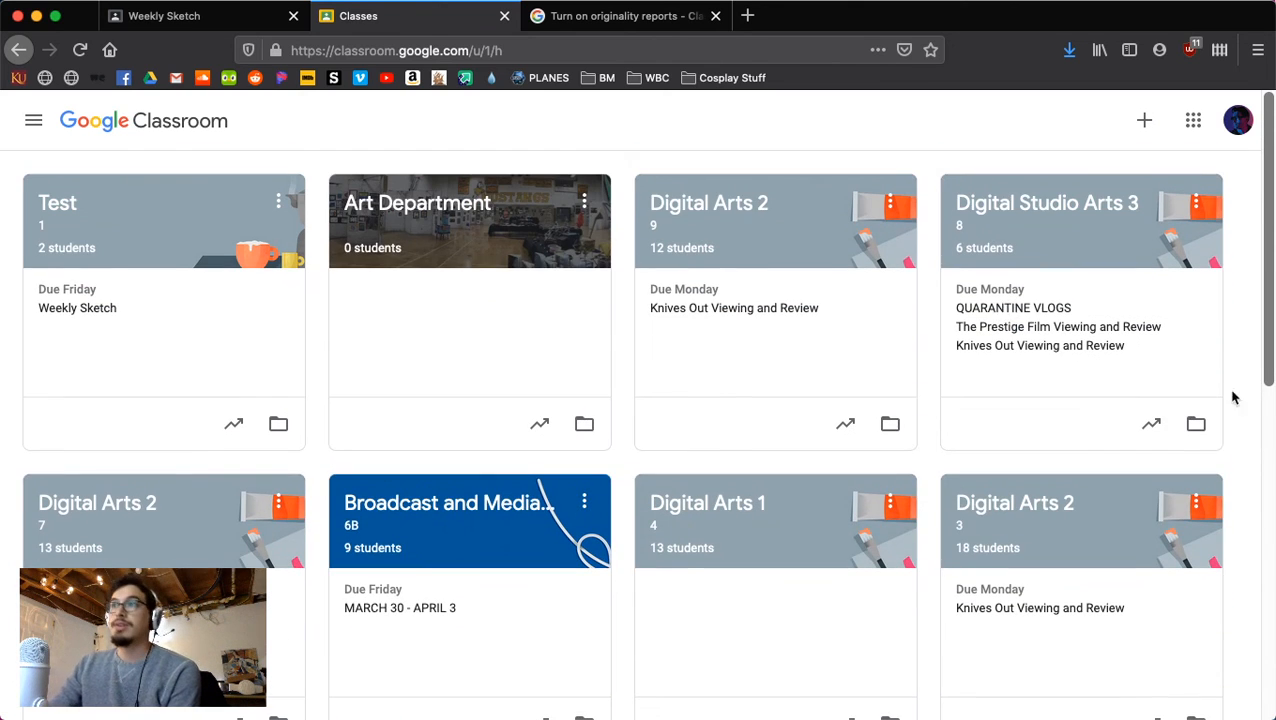
Review the rubric scores, comments and overall grade on the student's Weekly Sketch assignment page.
{"action": "left_click", "coordinate": [206, 18]}
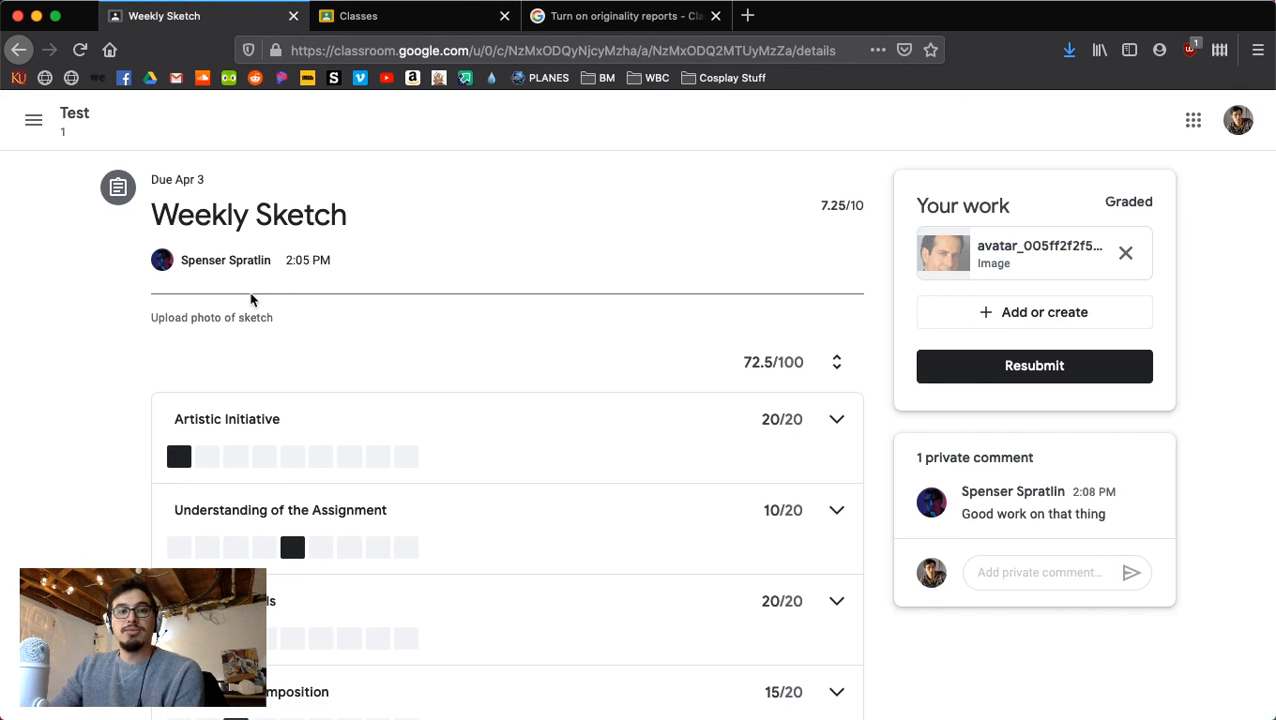
{"action": "scroll", "coordinate": [332, 385], "scroll_direction": "down", "scroll_amount": 1}
{"action": "scroll", "coordinate": [332, 385], "scroll_direction": "down", "scroll_amount": 3}
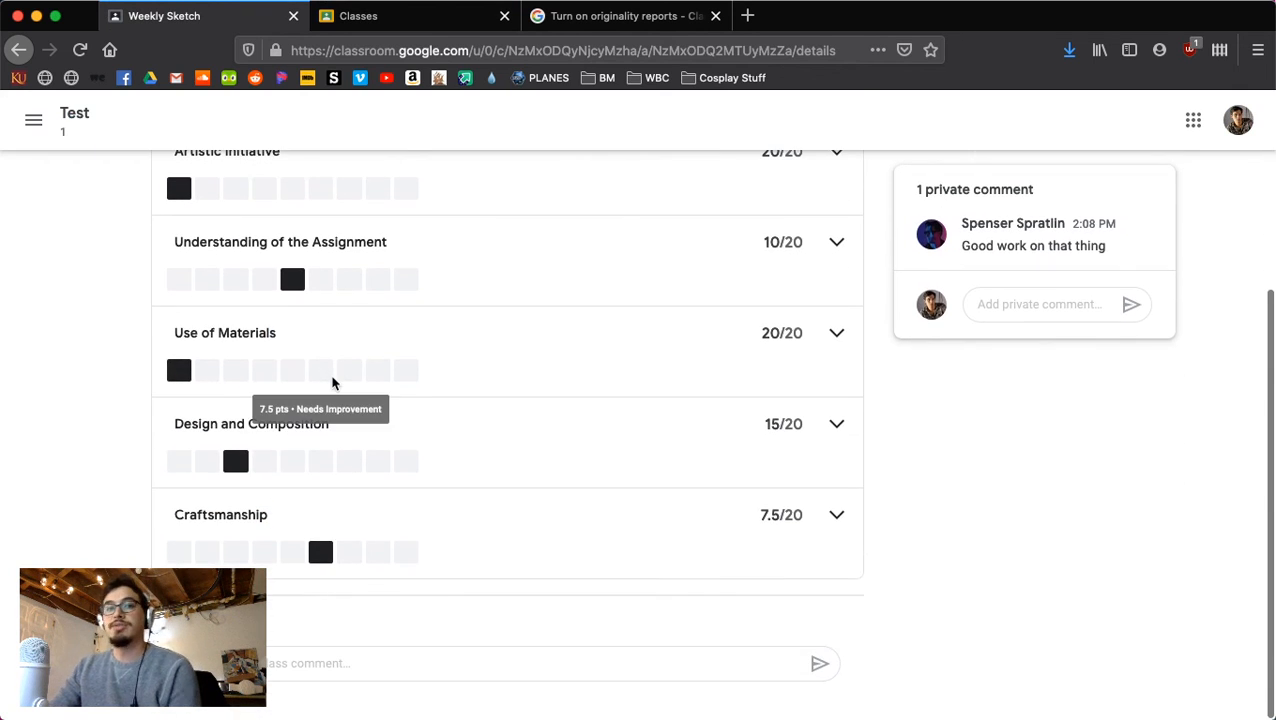
{"action": "scroll", "coordinate": [333, 417], "scroll_direction": "up", "scroll_amount": 1}
{"action": "scroll", "coordinate": [615, 350], "scroll_direction": "up", "scroll_amount": 3}
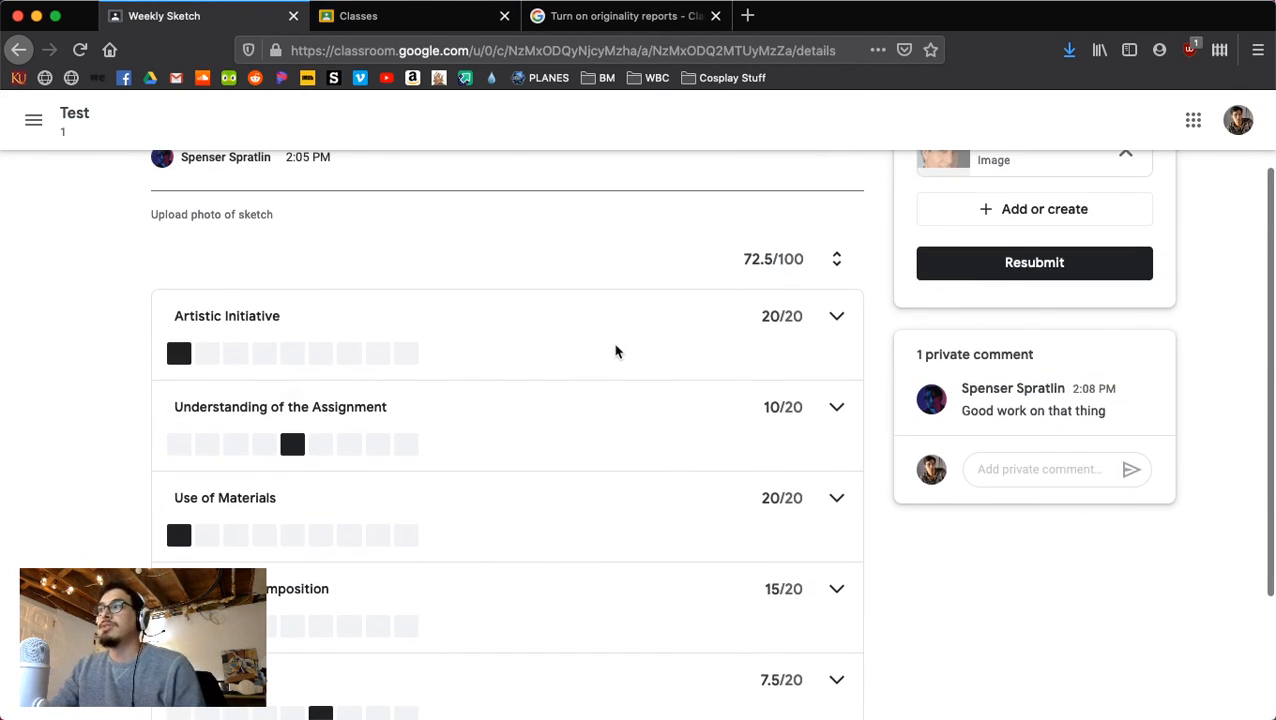
{"action": "scroll", "coordinate": [615, 350], "scroll_direction": "down", "scroll_amount": 5}
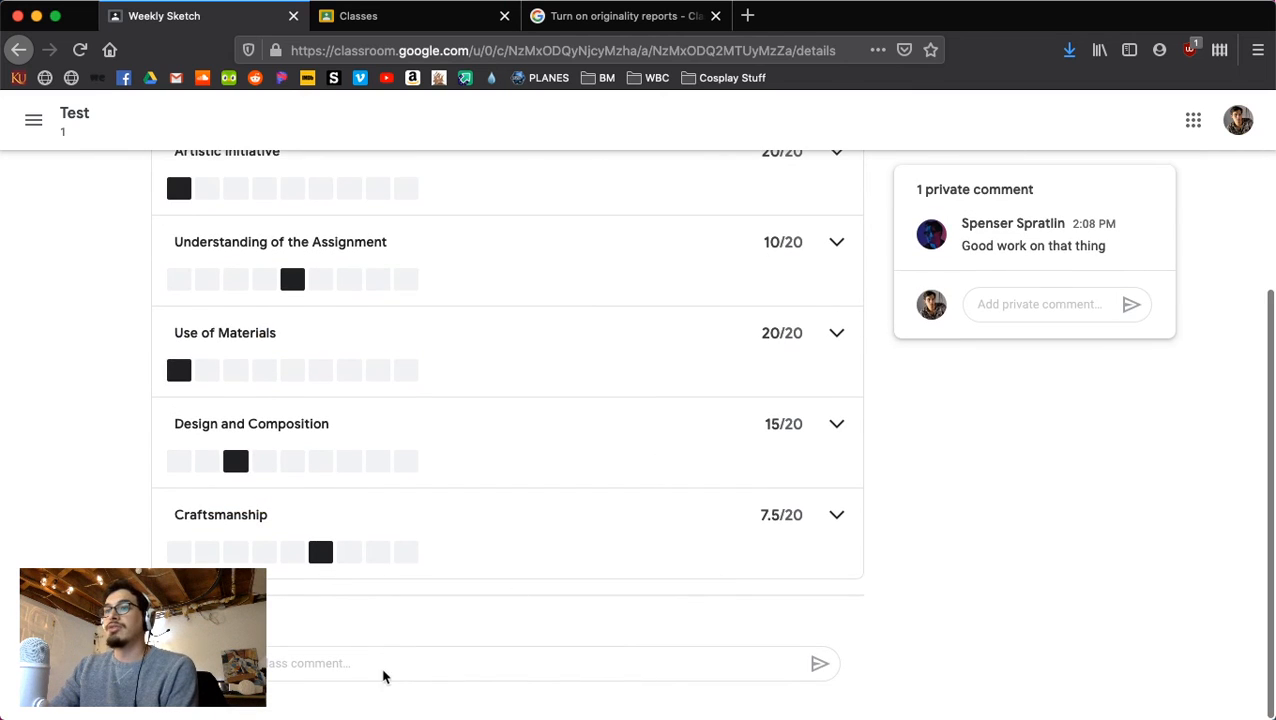
{"action": "scroll", "coordinate": [1020, 459], "scroll_direction": "up", "scroll_amount": 2}
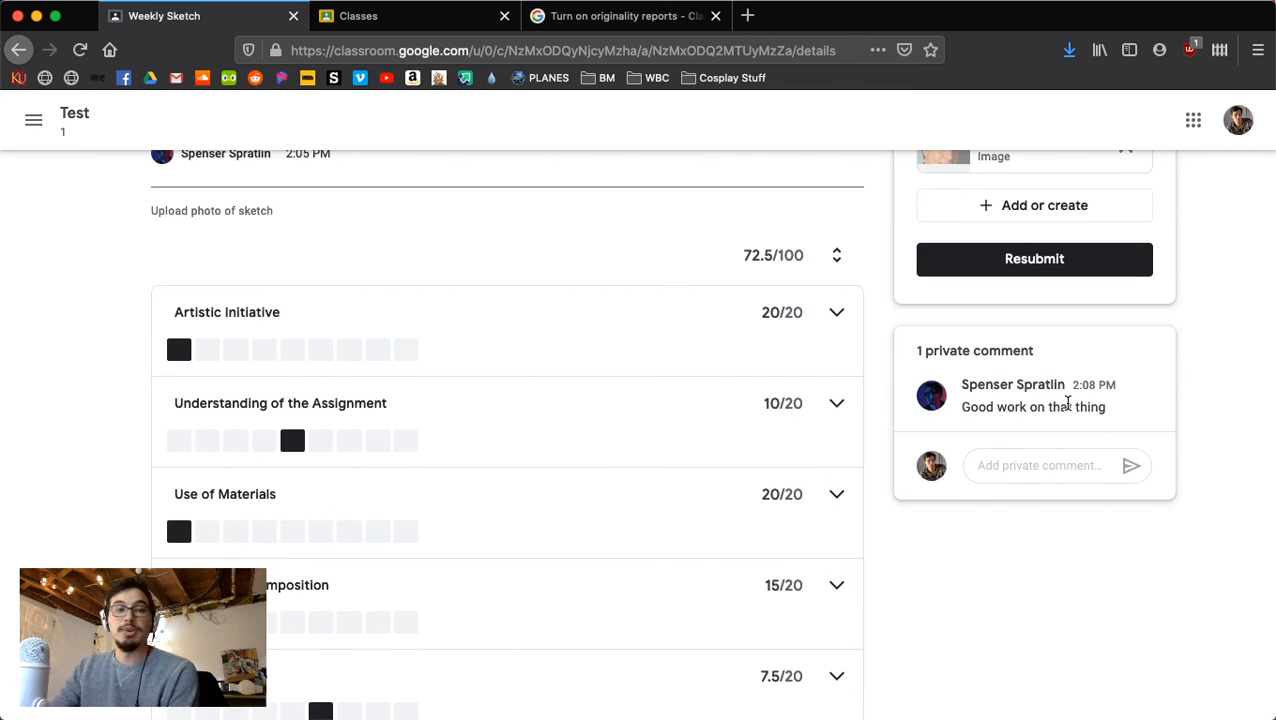
{"action": "scroll", "coordinate": [1068, 405], "scroll_direction": "up", "scroll_amount": 2}
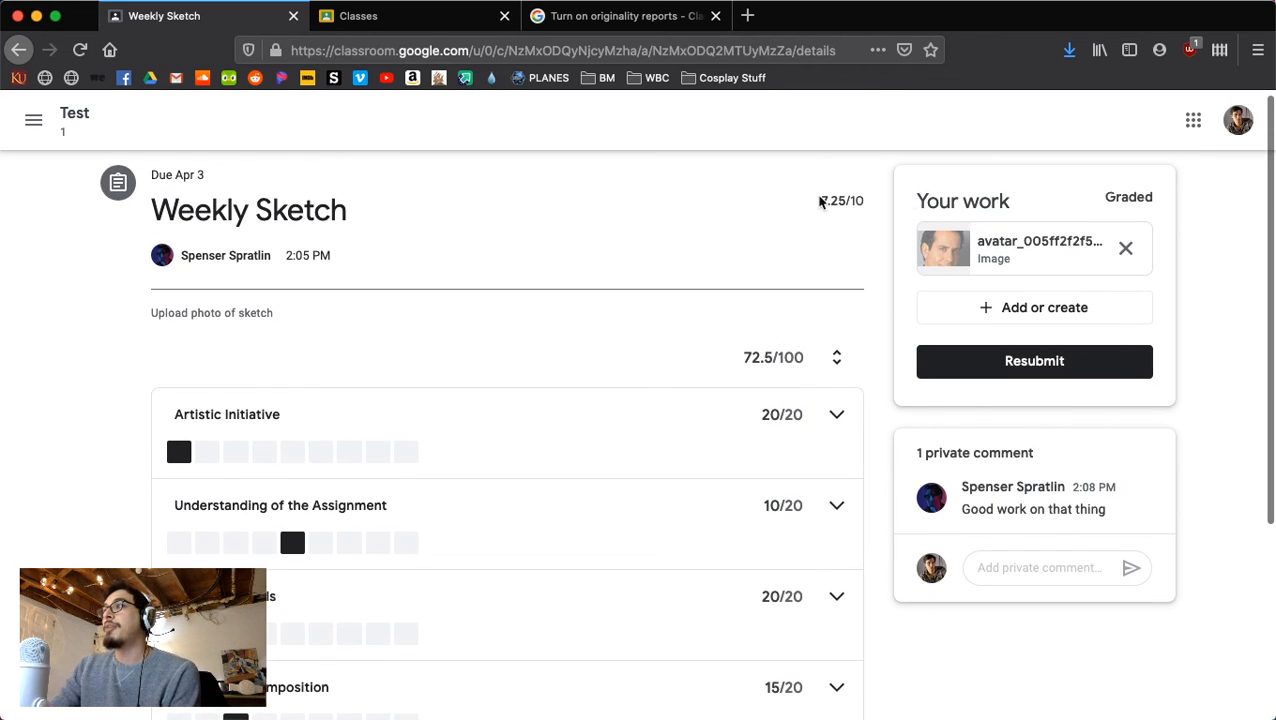
{"action": "left_click_drag", "start_coordinate": [822, 202], "coordinate": [934, 196]}
{"action": "left_click", "coordinate": [827, 246]}
{"action": "scroll", "coordinate": [829, 273], "scroll_direction": "up", "scroll_amount": 1}
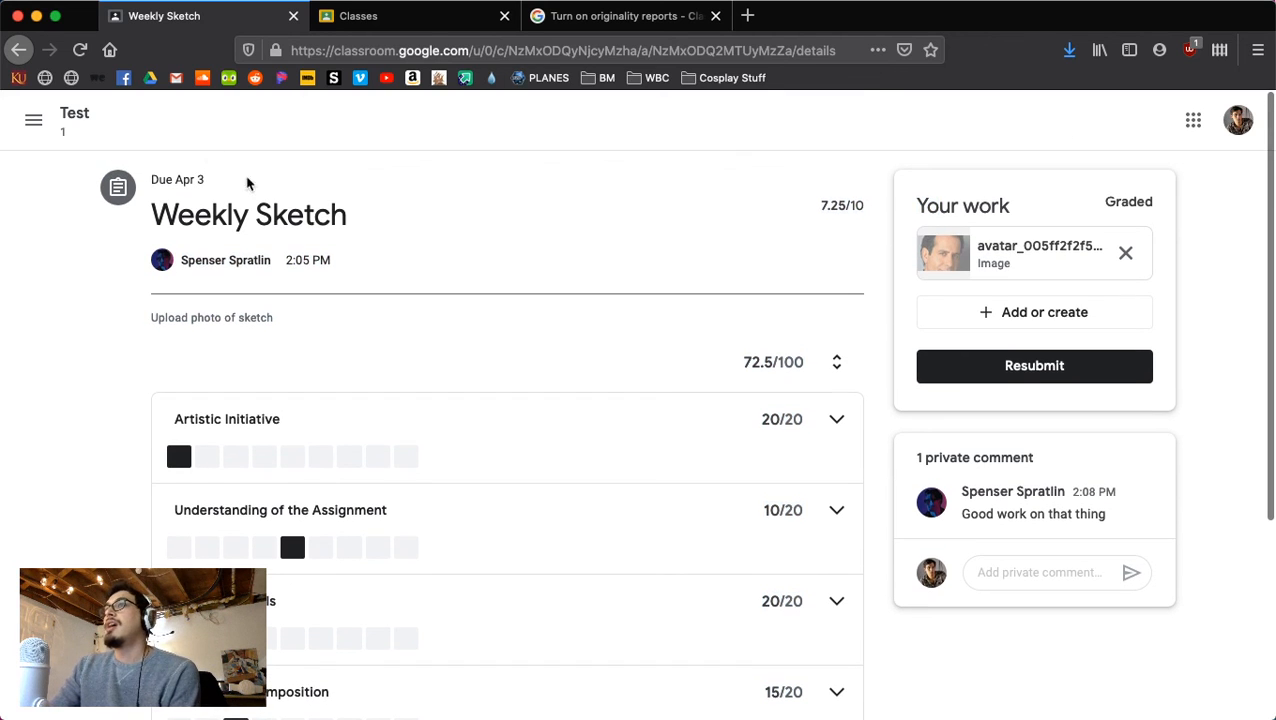
Open the Test class in the teacher account and view its gradebook.
{"action": "left_click", "coordinate": [456, 20]}
{"action": "left_click", "coordinate": [33, 188]}
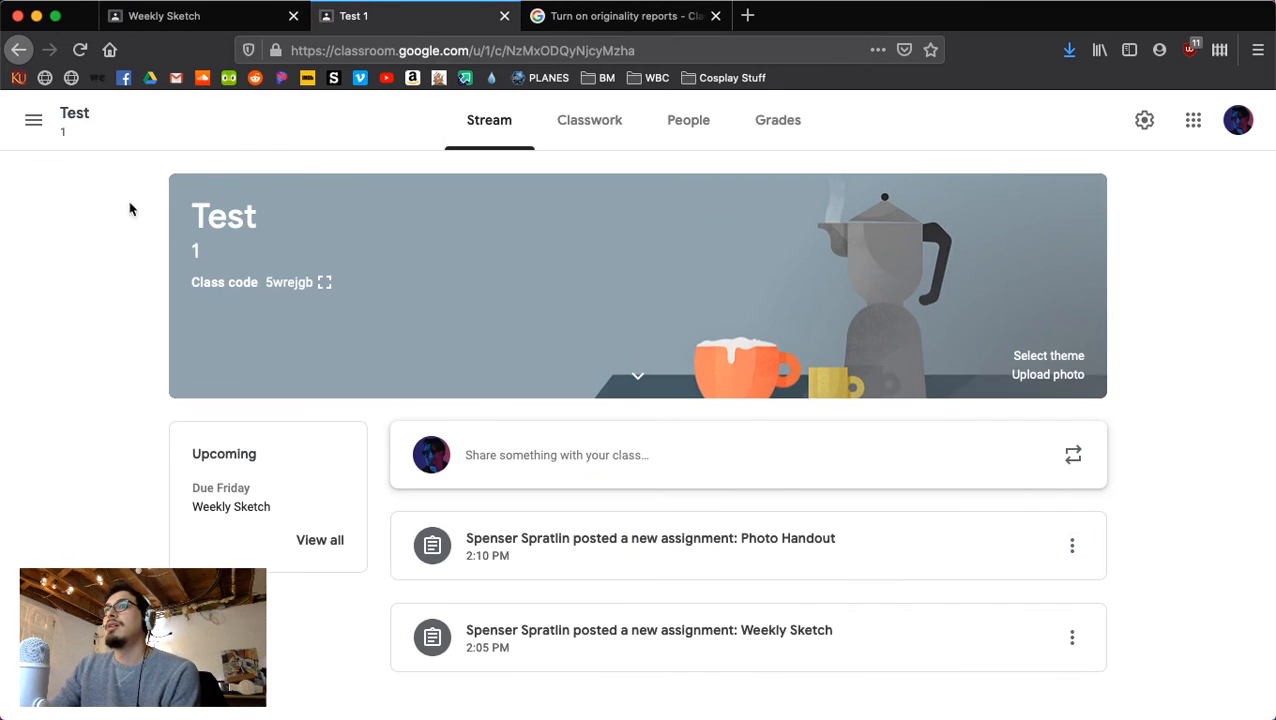
{"action": "left_click", "coordinate": [780, 121]}
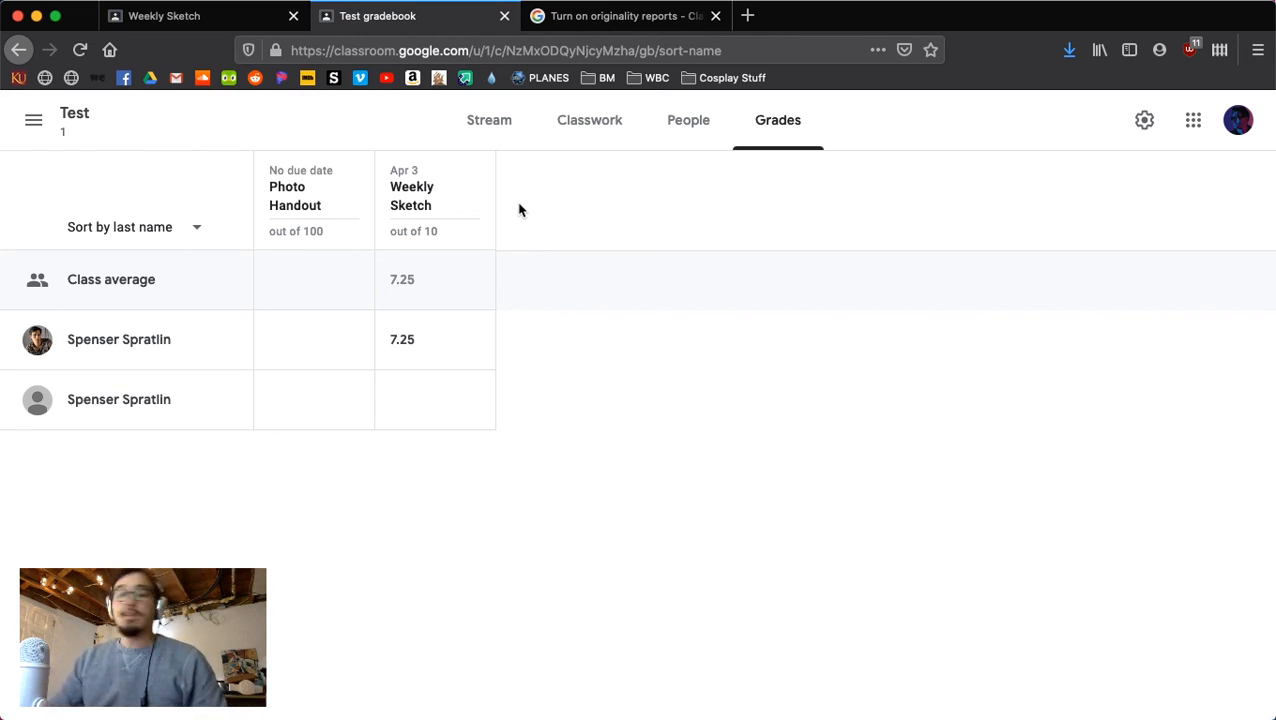
Close the teacher's gradebook, return to the student's Weekly Sketch page and open the student's overview of classes.
{"action": "left_click", "coordinate": [504, 16]}
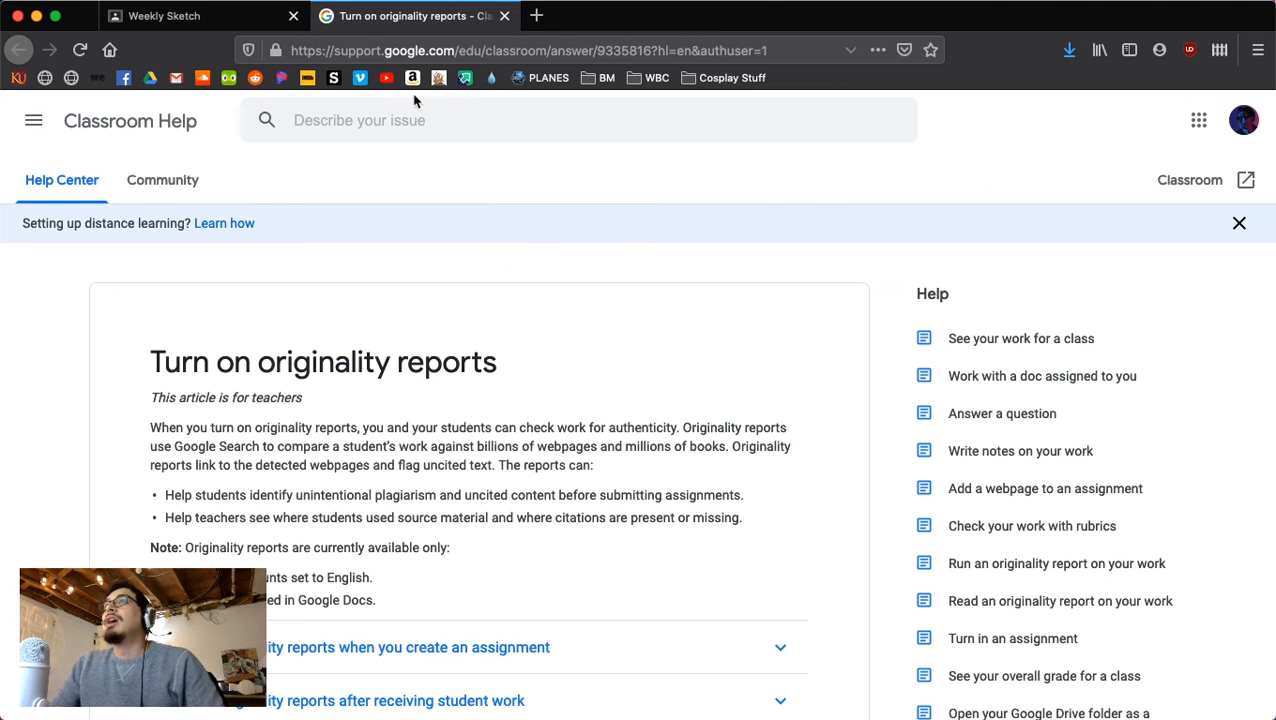
{"action": "scroll", "coordinate": [557, 234], "scroll_direction": "down", "scroll_amount": 2}
{"action": "left_click", "coordinate": [168, 17]}
{"action": "scroll", "coordinate": [487, 289], "scroll_direction": "down", "scroll_amount": 2}
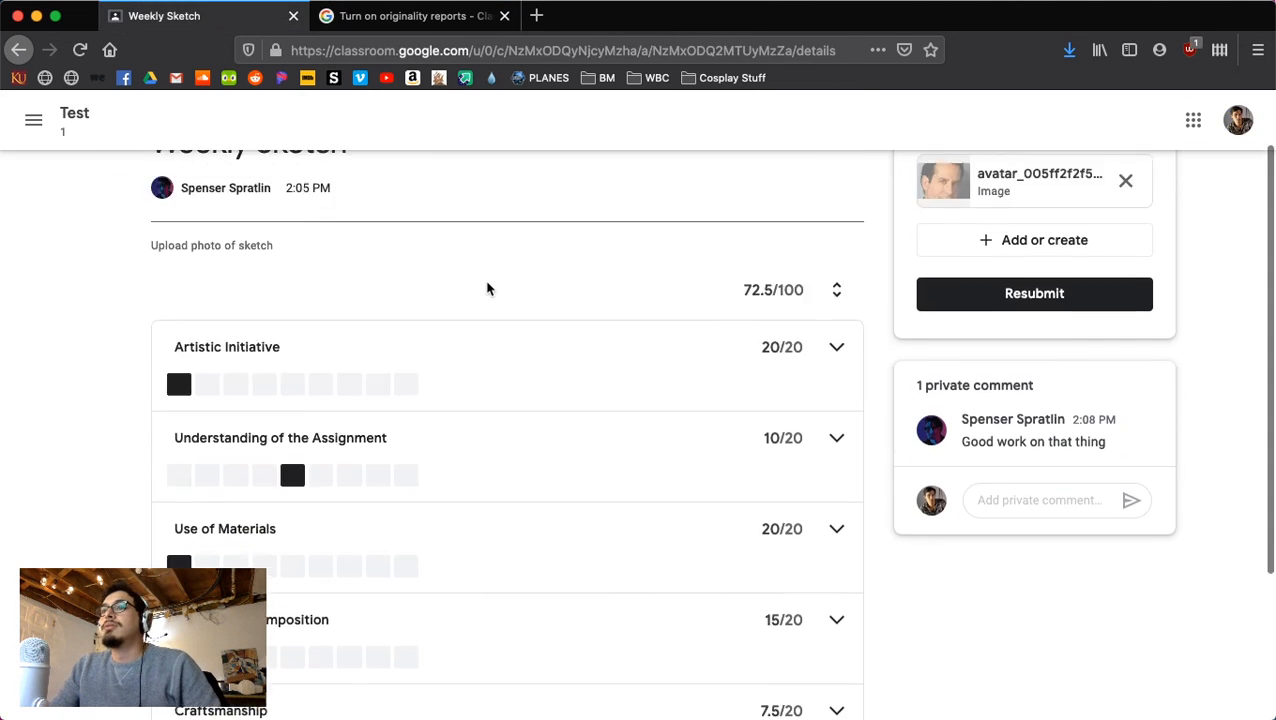
{"action": "scroll", "coordinate": [487, 289], "scroll_direction": "up", "scroll_amount": 2}
{"action": "left_click", "coordinate": [33, 120]}
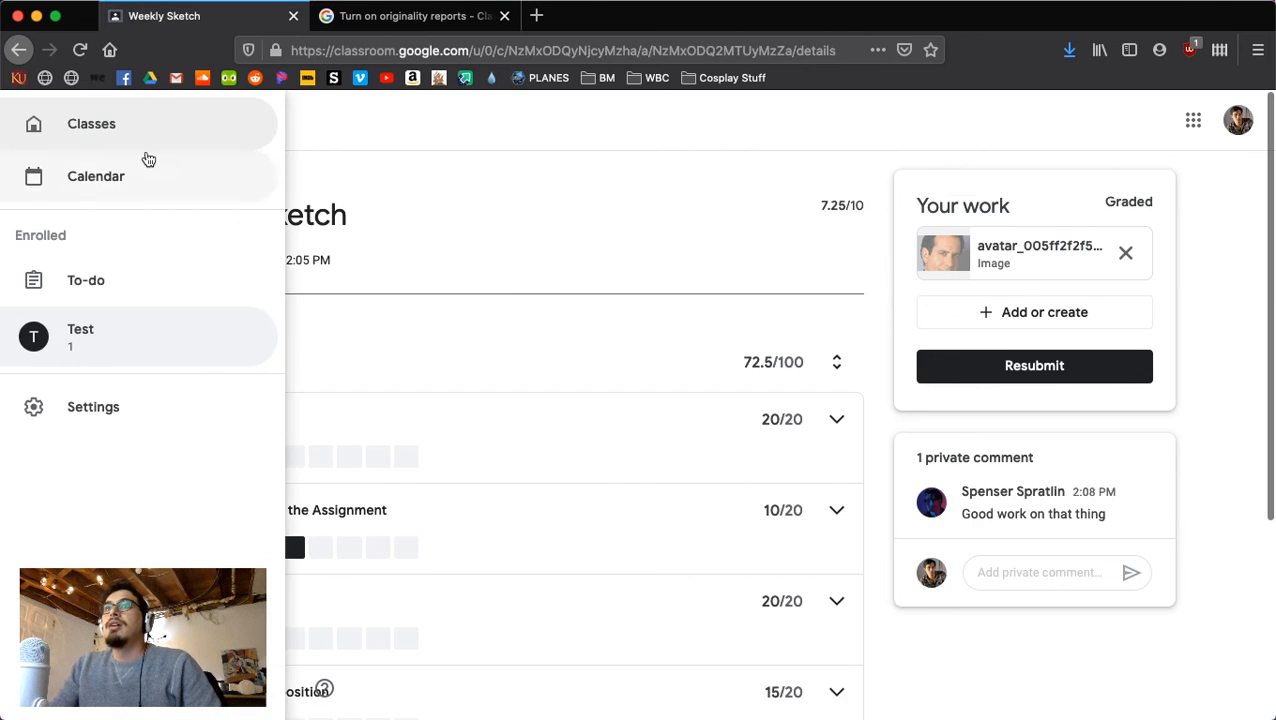
{"action": "left_click", "coordinate": [145, 142]}
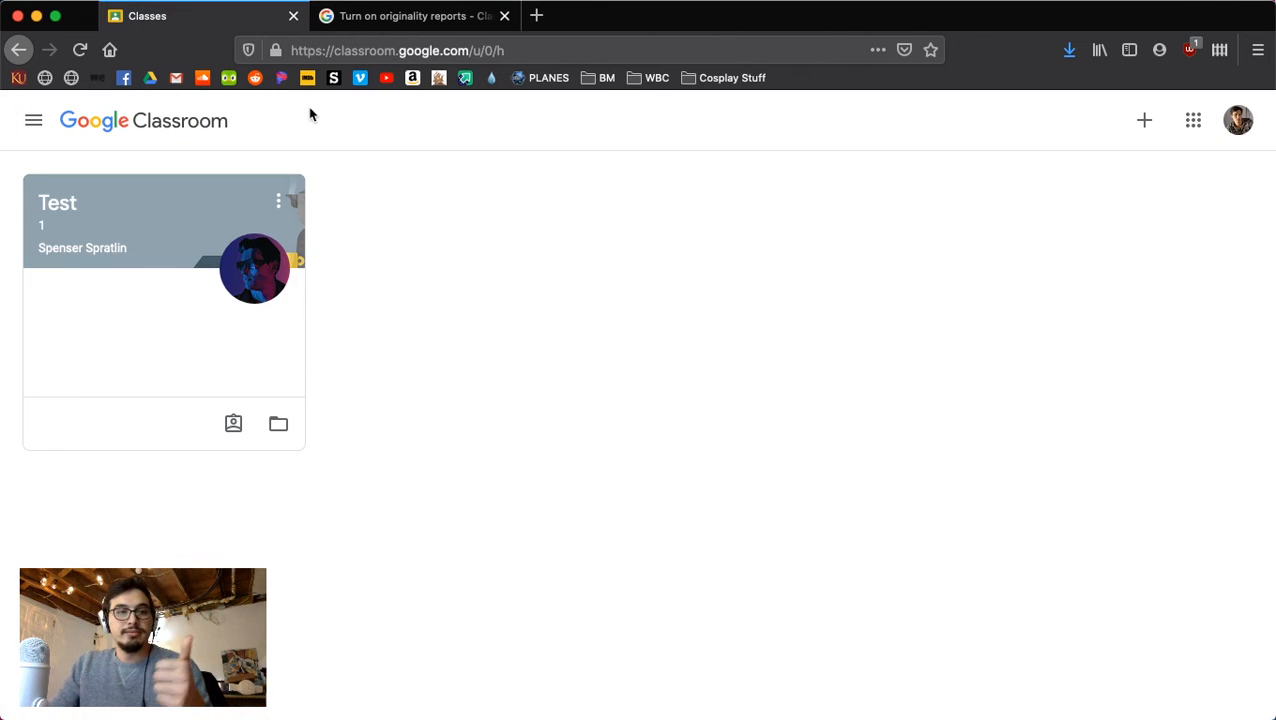